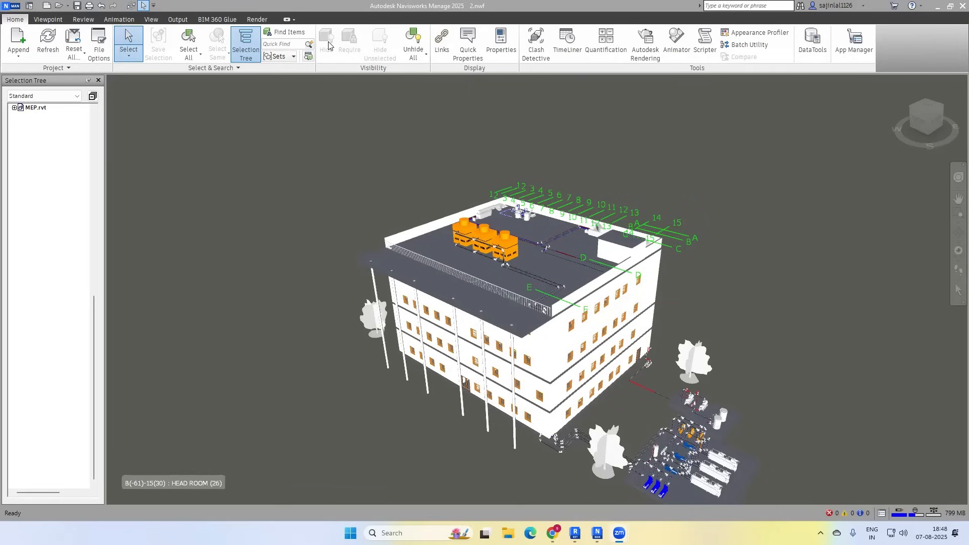
Hide the 3F exterior wall on the building's short side and make it visible again.
click(559, 348)
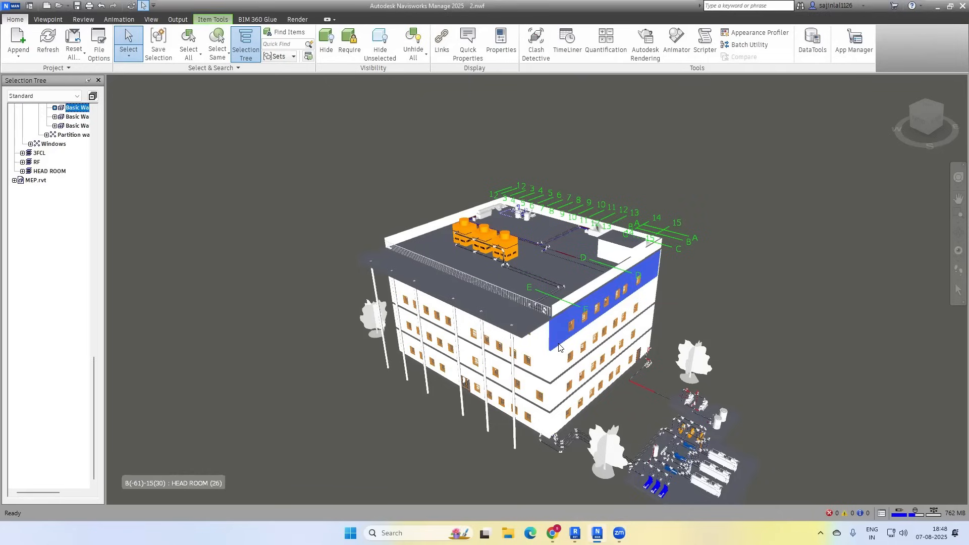
key(ctrl+h)
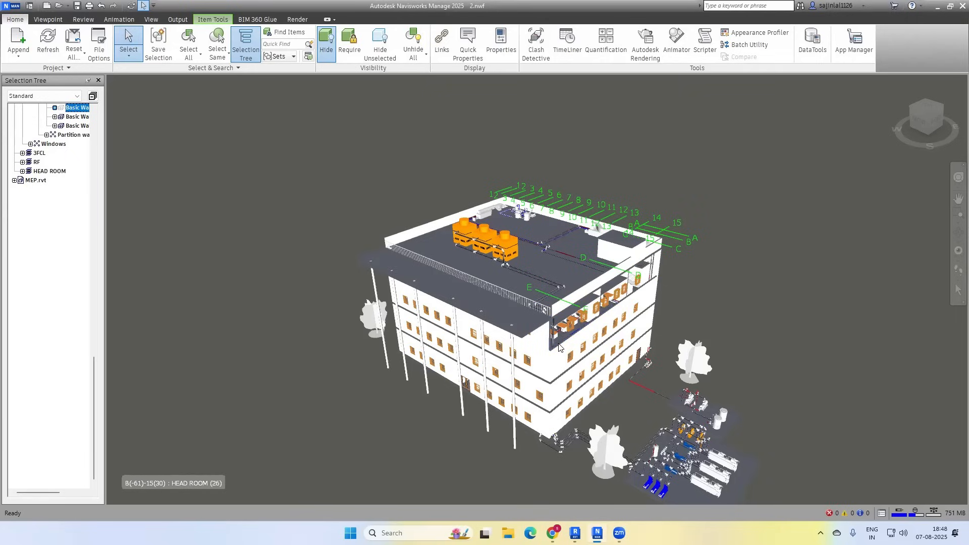
key(ctrl+h)
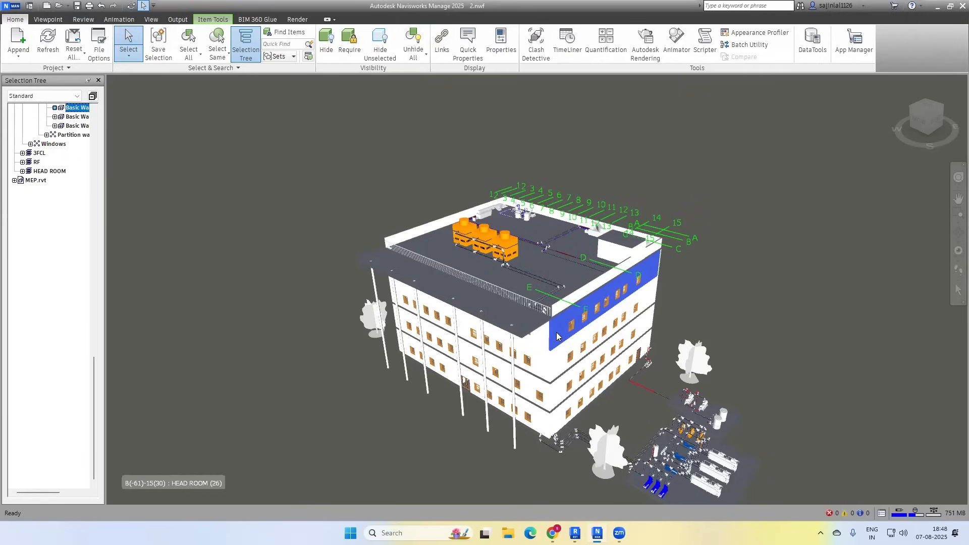
Hide the selected 3F wall again and restore all hidden objects in the model.
right_click(557, 336)
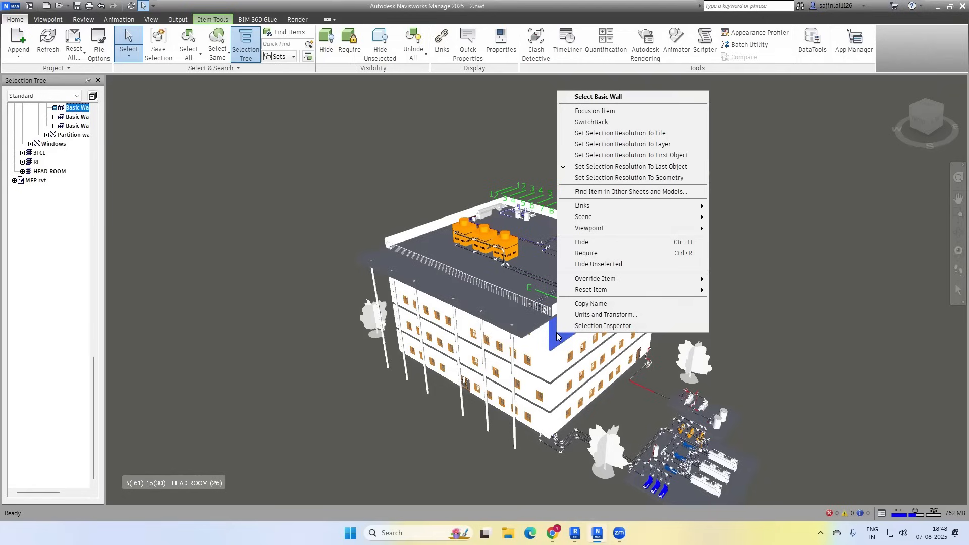
click(583, 243)
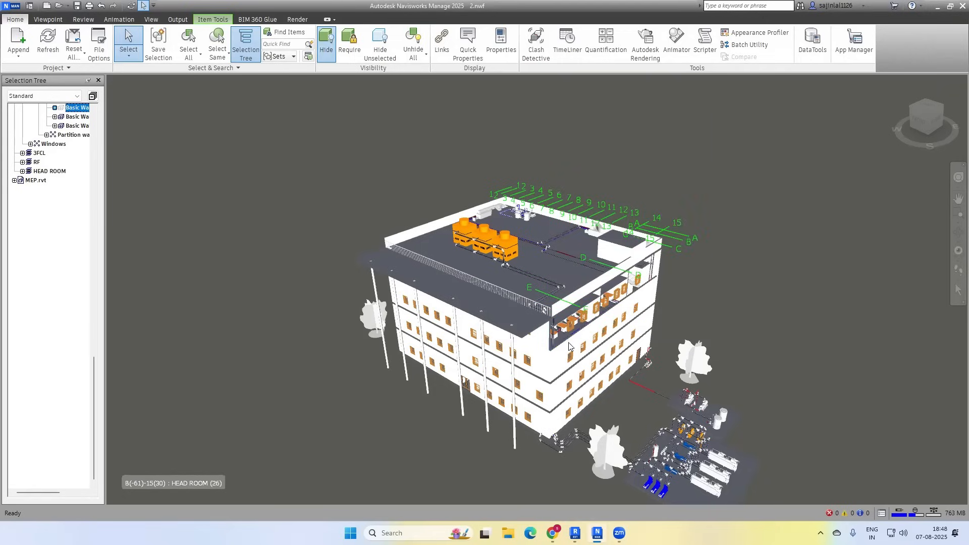
click(422, 49)
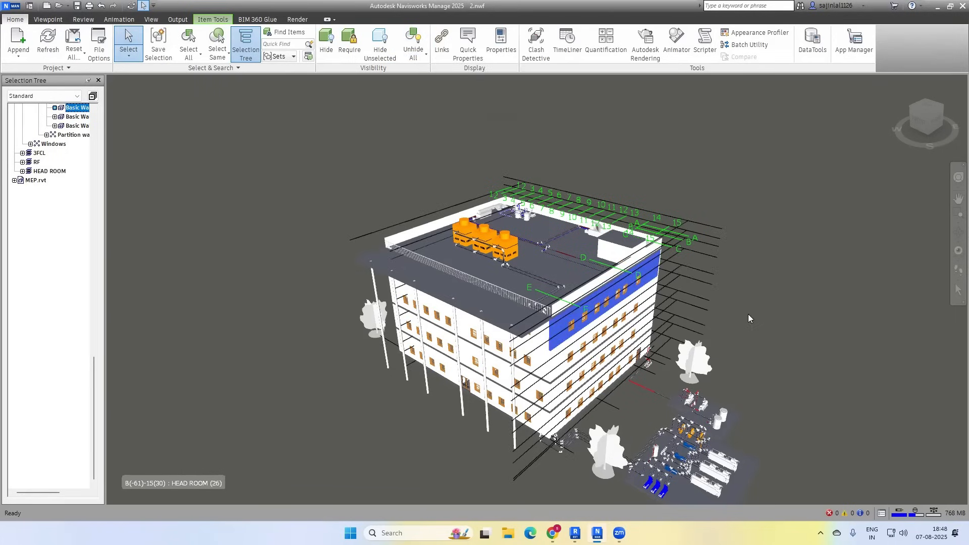
Hide the whole Levels category of ARCH.rvt, locating it through one of its level lines, and clear the selection.
click(714, 227)
click(713, 227)
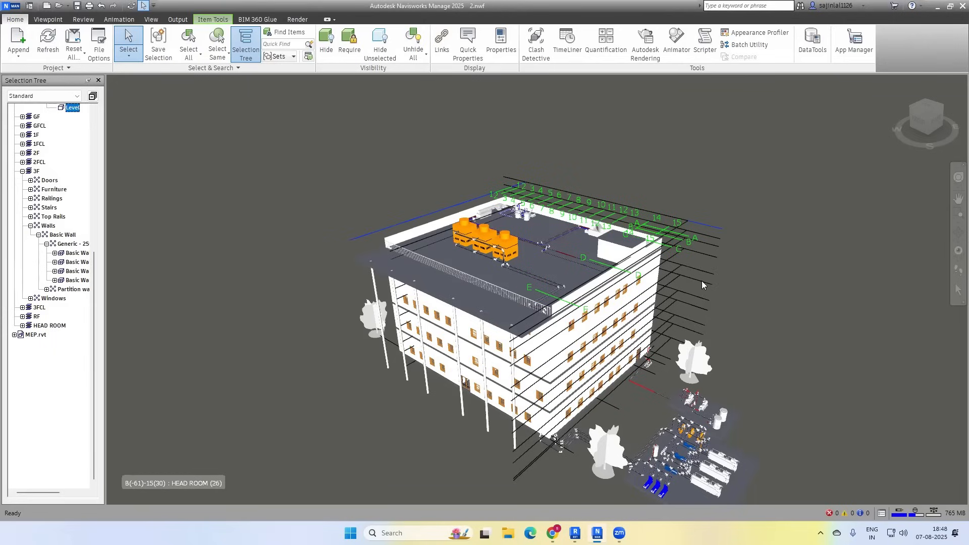
scroll(49, 202, up, 6)
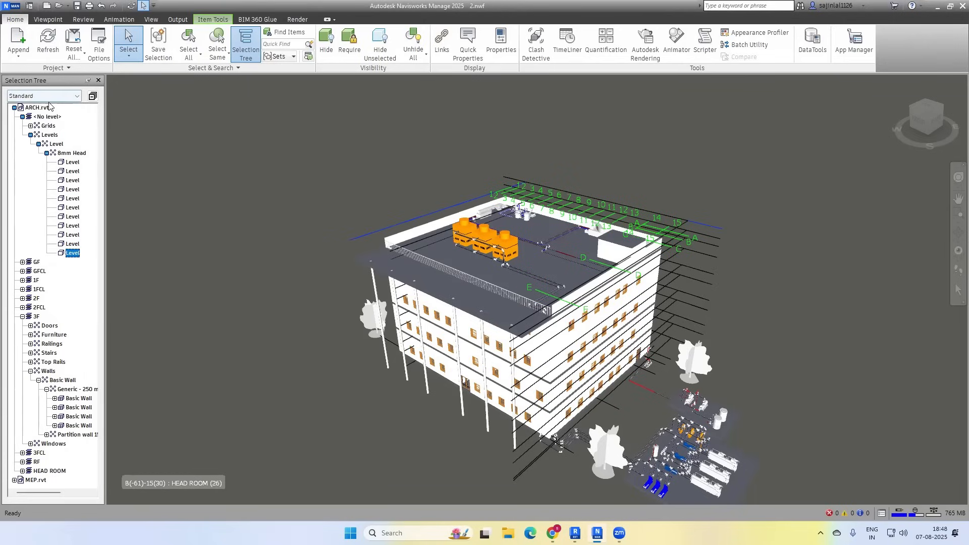
click(53, 136)
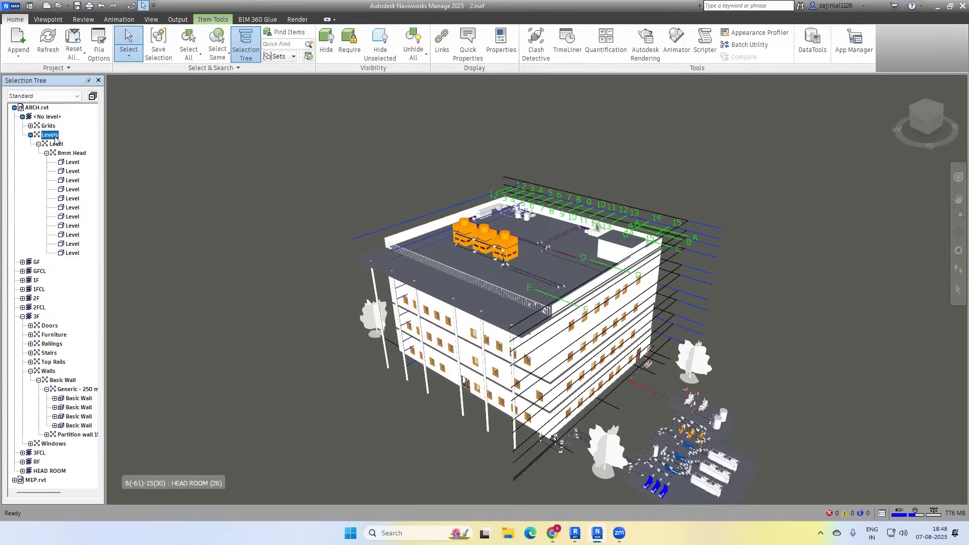
right_click(55, 140)
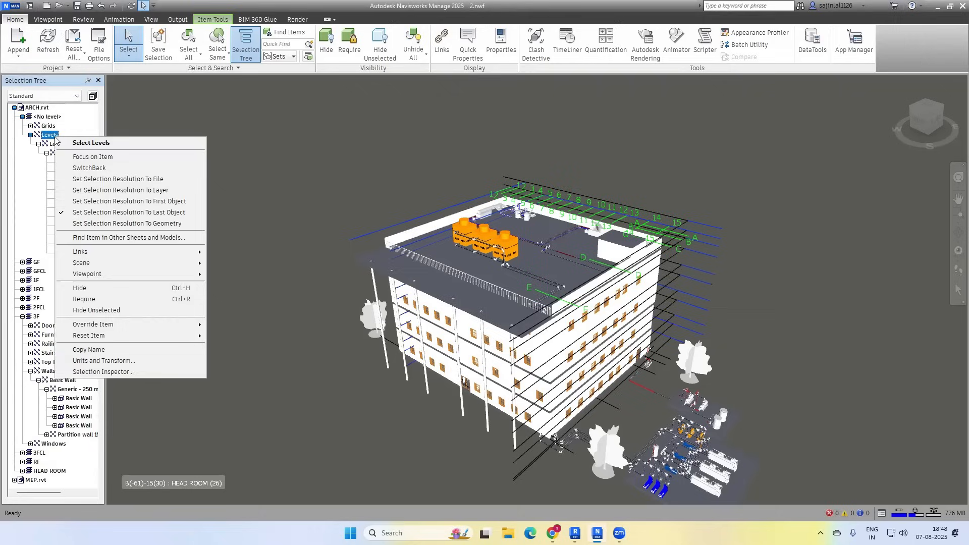
click(81, 288)
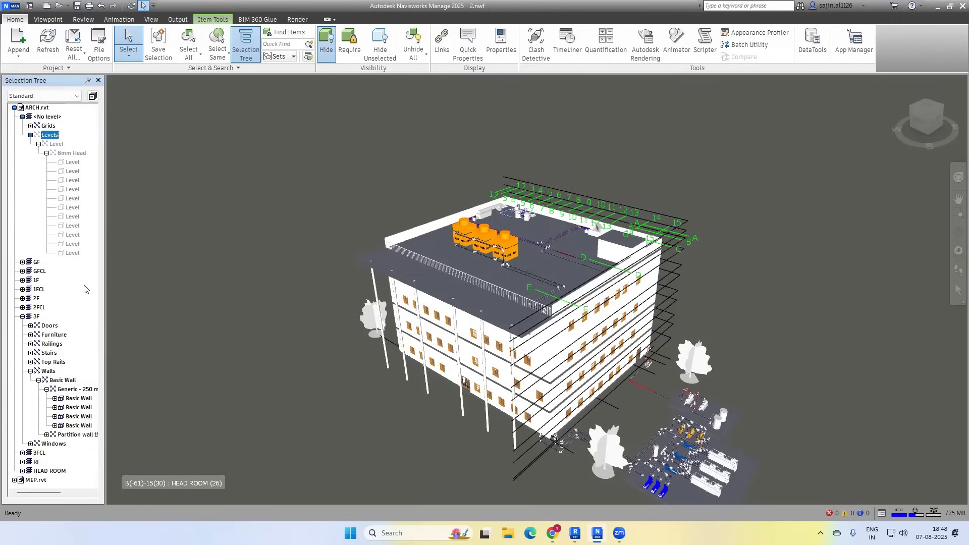
click(525, 469)
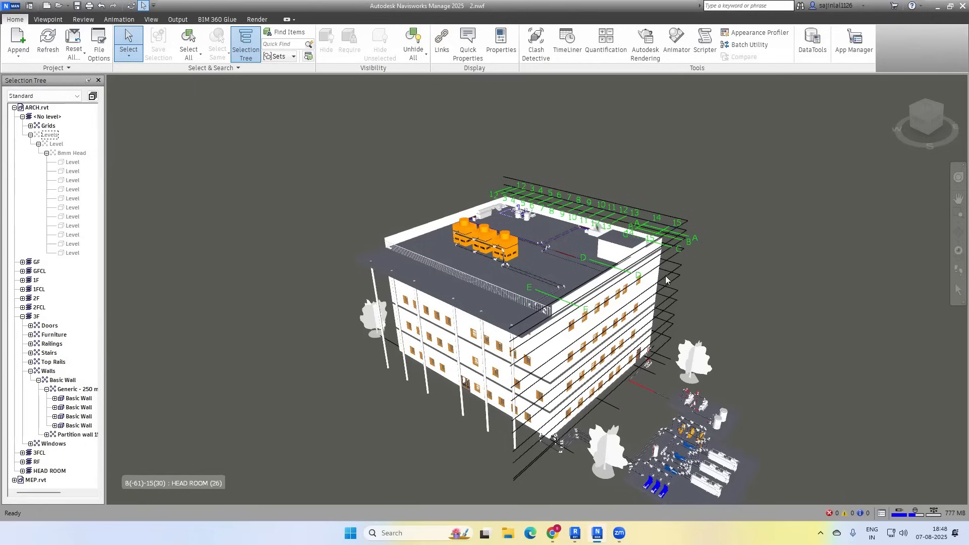
Hide the whole Levels category of MEP.rvt, locating it through one of the remaining level lines.
click(648, 212)
right_click(649, 211)
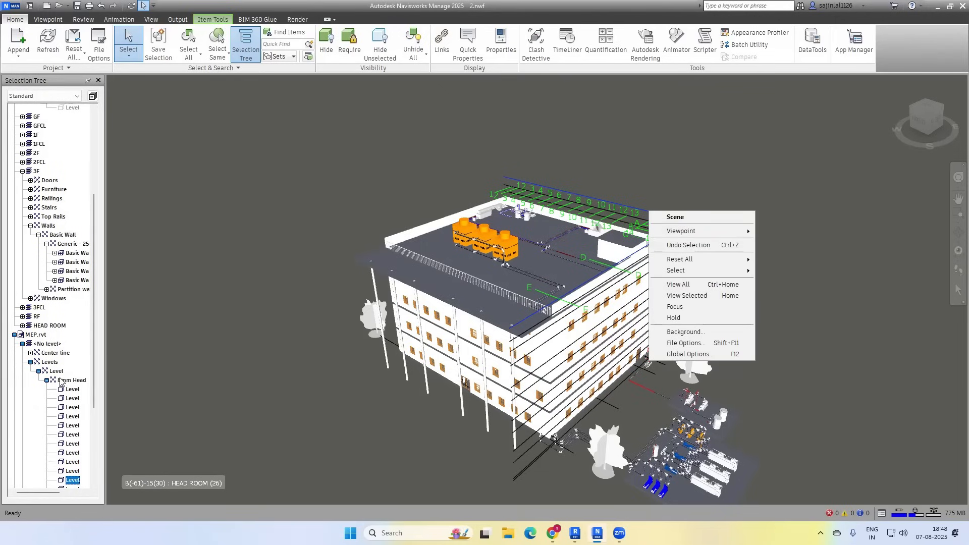
click(50, 363)
right_click(50, 362)
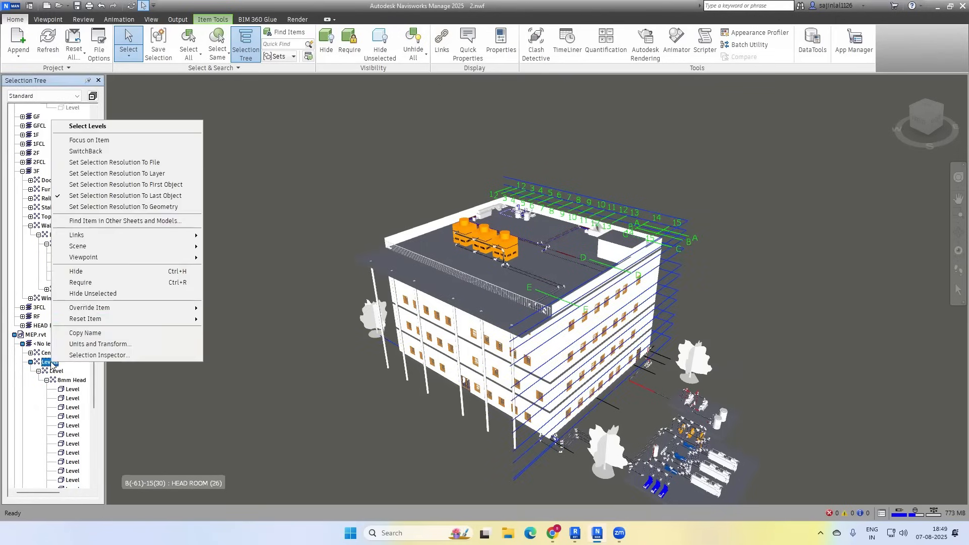
click(89, 273)
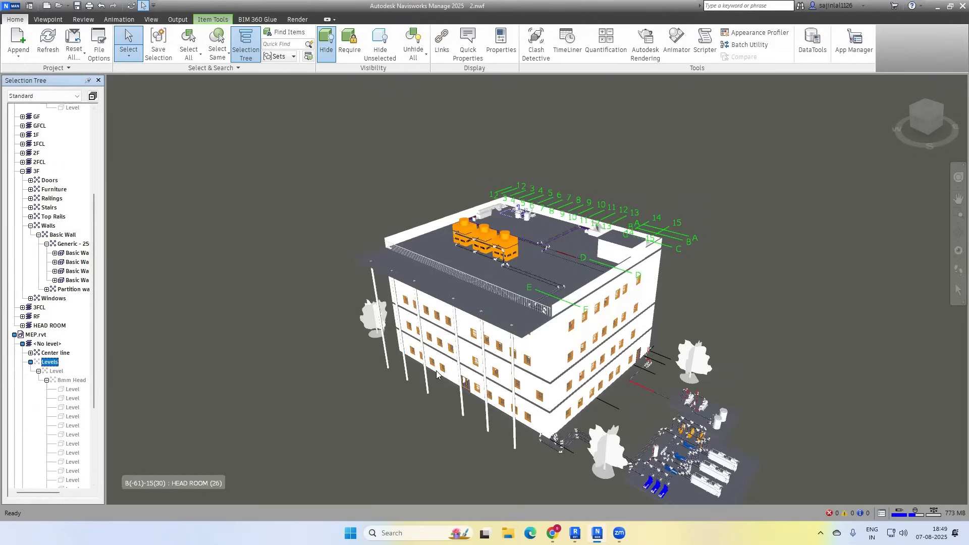
Hide the building's basic roof and bring back all hidden objects with Unhide All.
click(497, 310)
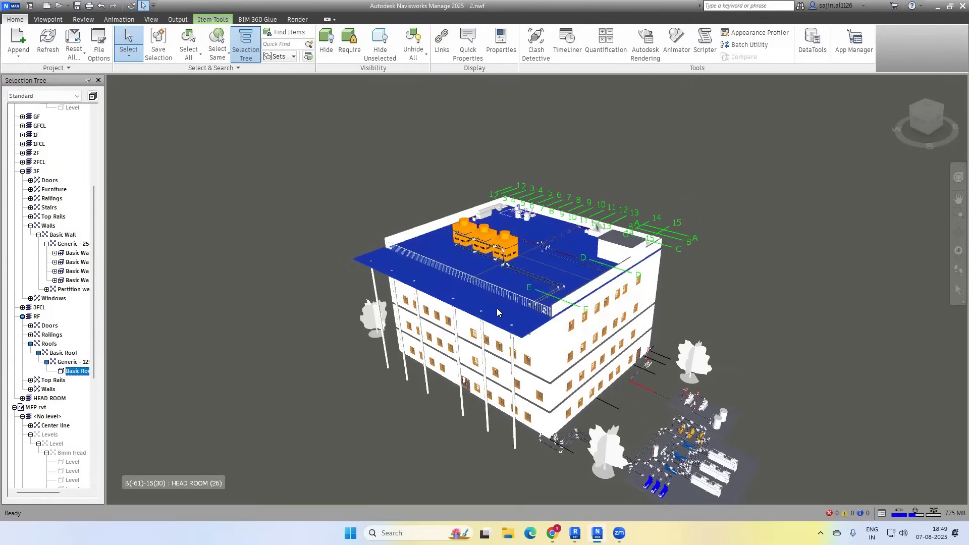
right_click(498, 312)
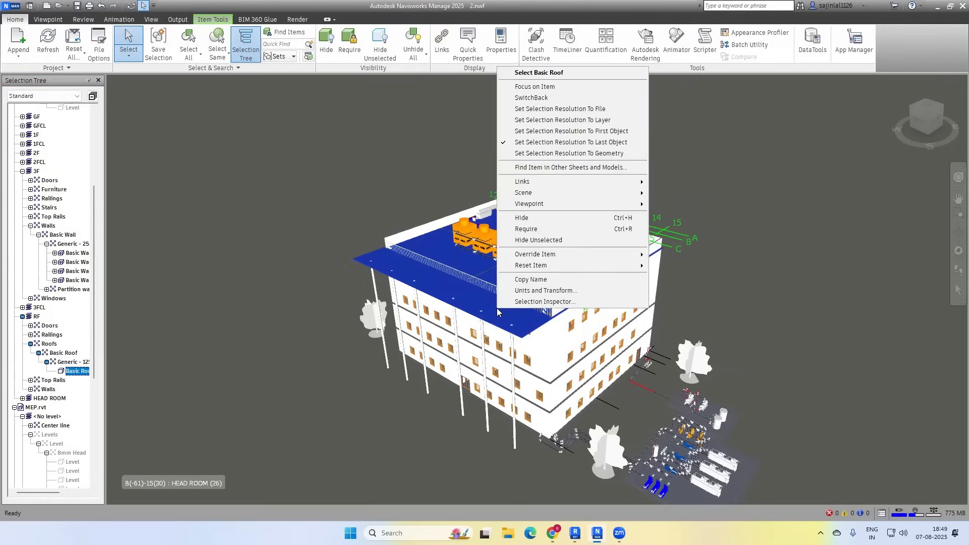
click(521, 221)
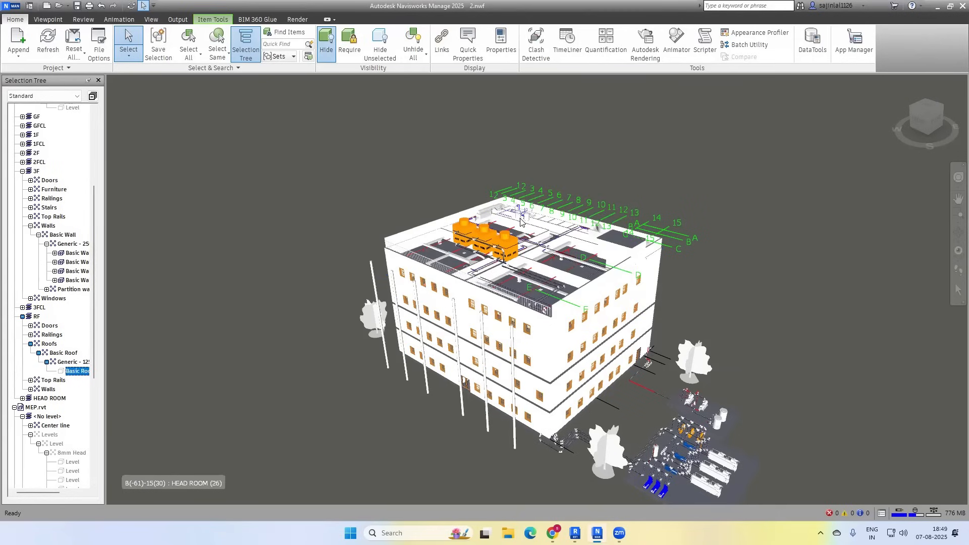
click(415, 38)
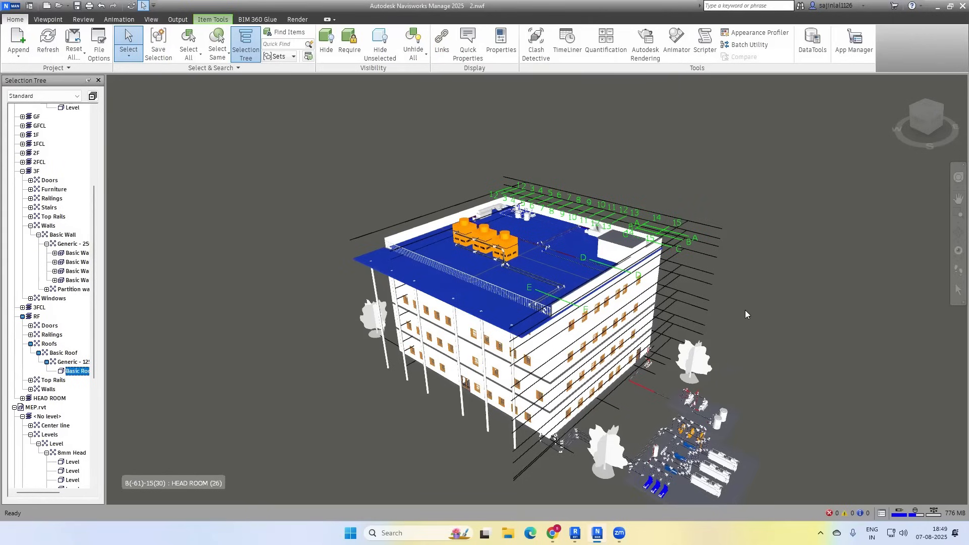
Collapse the ARCH.rvt and MEP.rvt branches in the selection tree and clear the selection.
scroll(44, 184, up, 5)
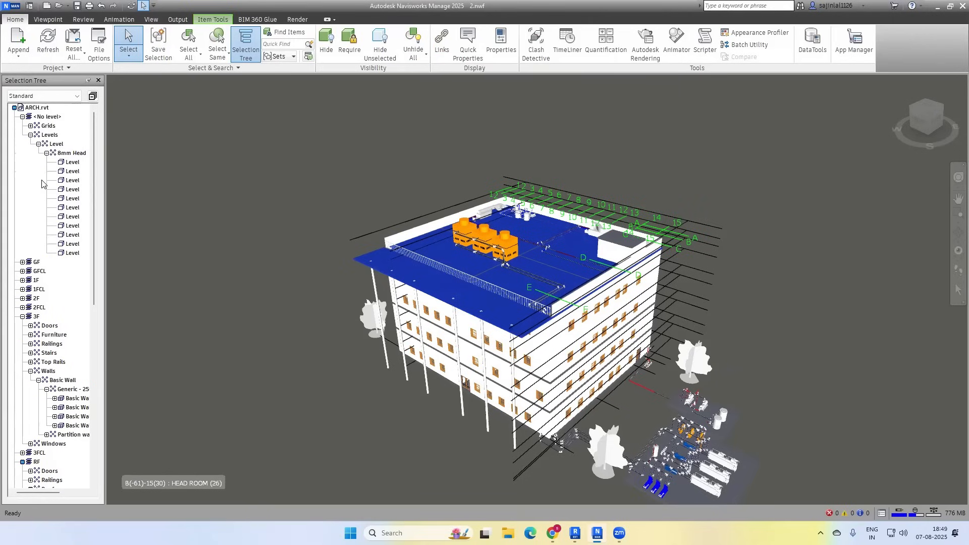
click(15, 108)
click(14, 117)
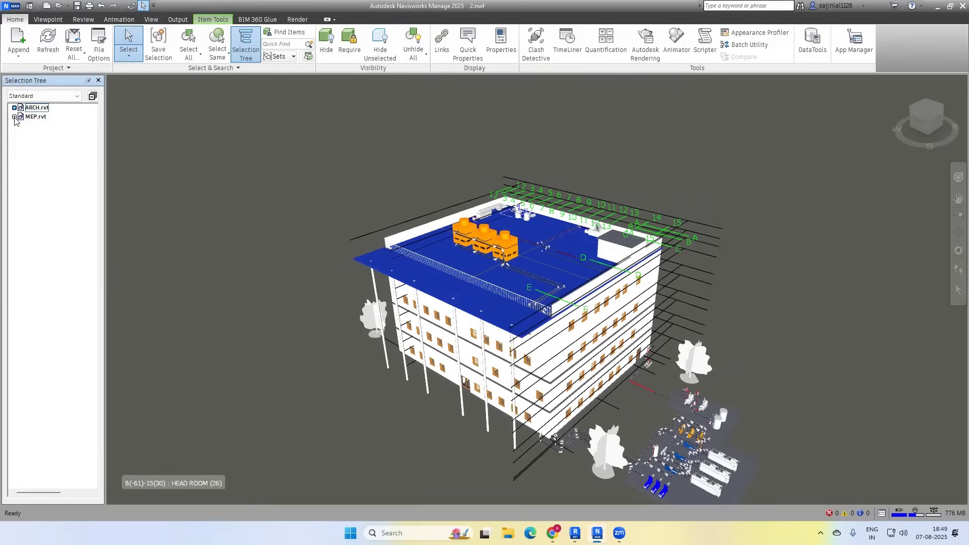
click(421, 402)
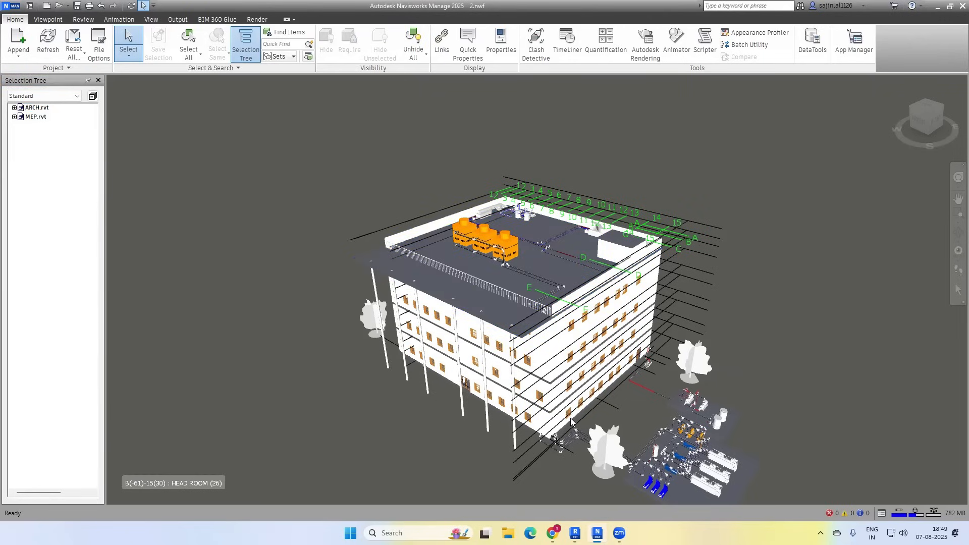
Hide the Windows category on the GF level of ARCH.rvt and make it visible again.
click(21, 108)
click(14, 108)
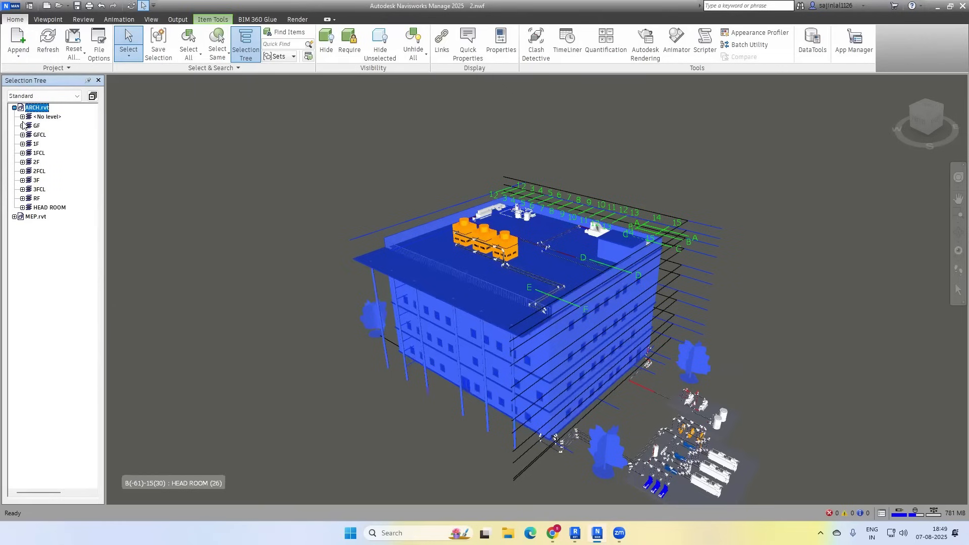
click(22, 125)
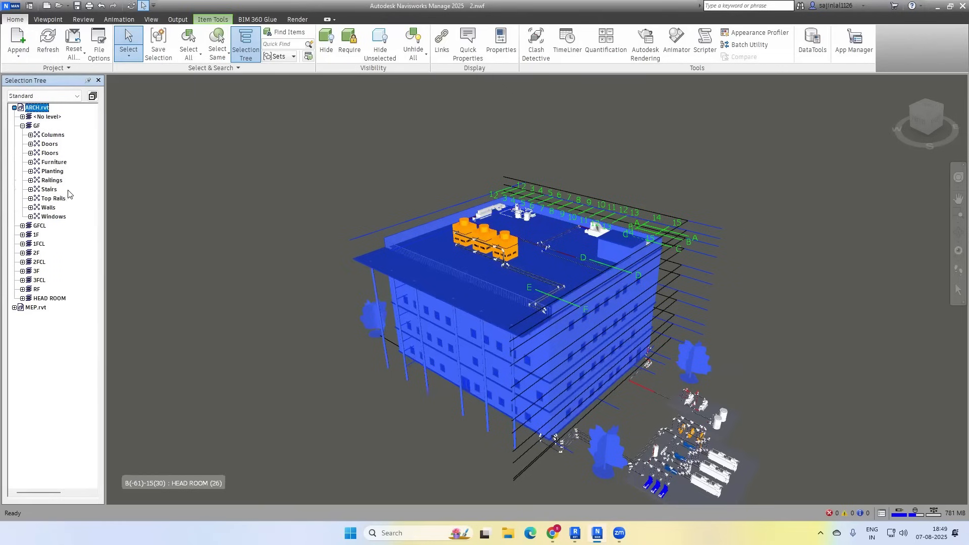
click(56, 218)
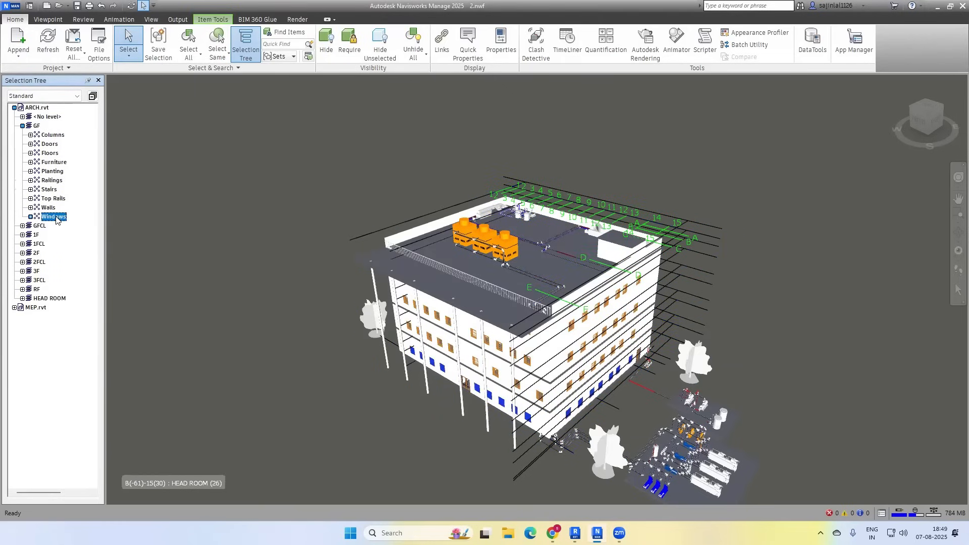
right_click(57, 219)
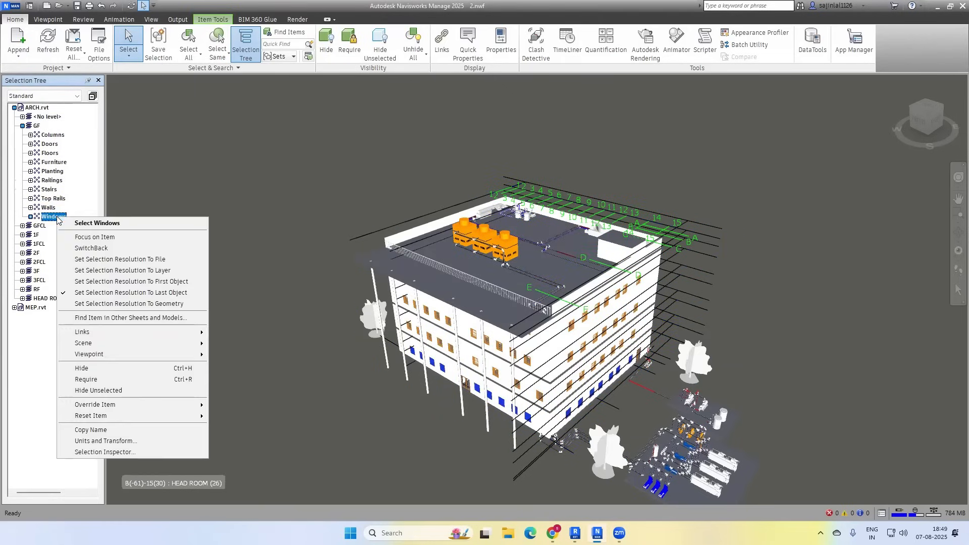
click(100, 368)
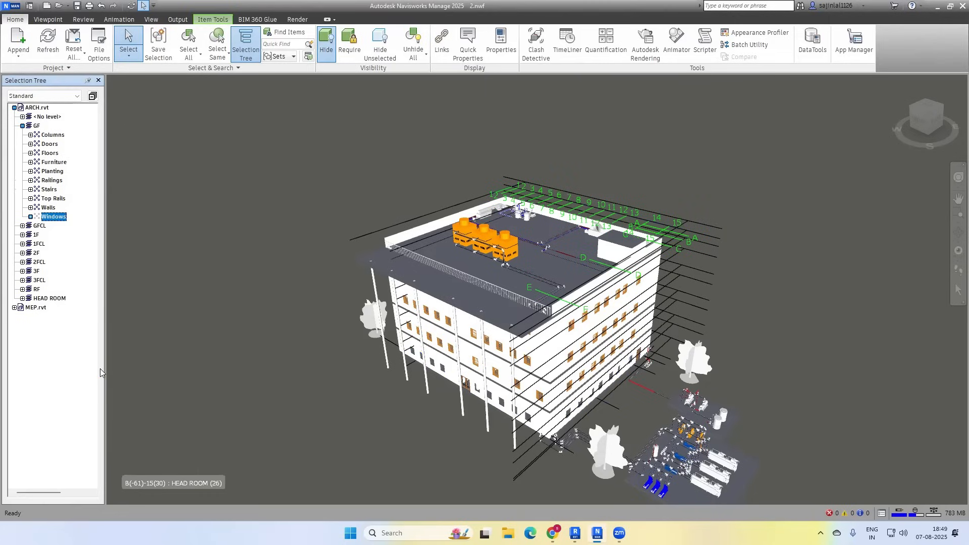
right_click(50, 216)
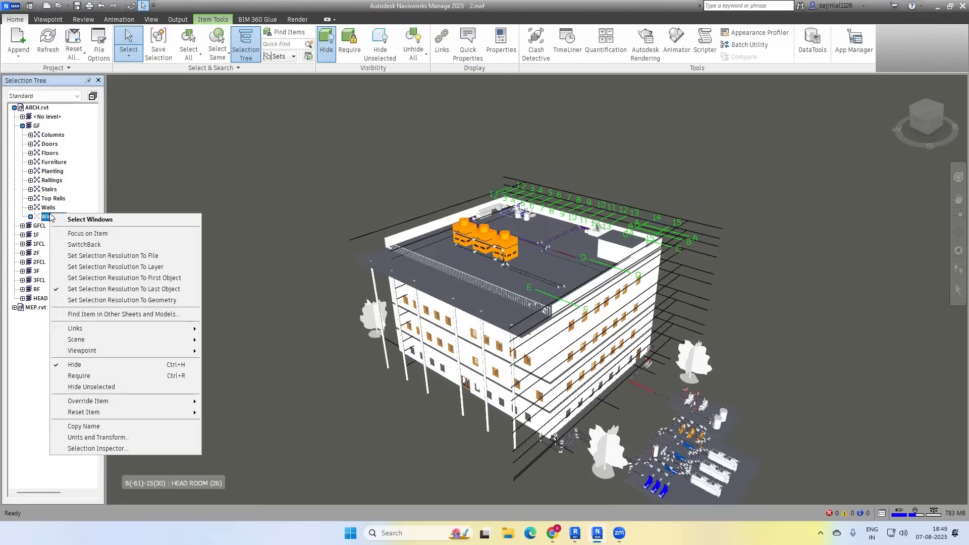
click(81, 365)
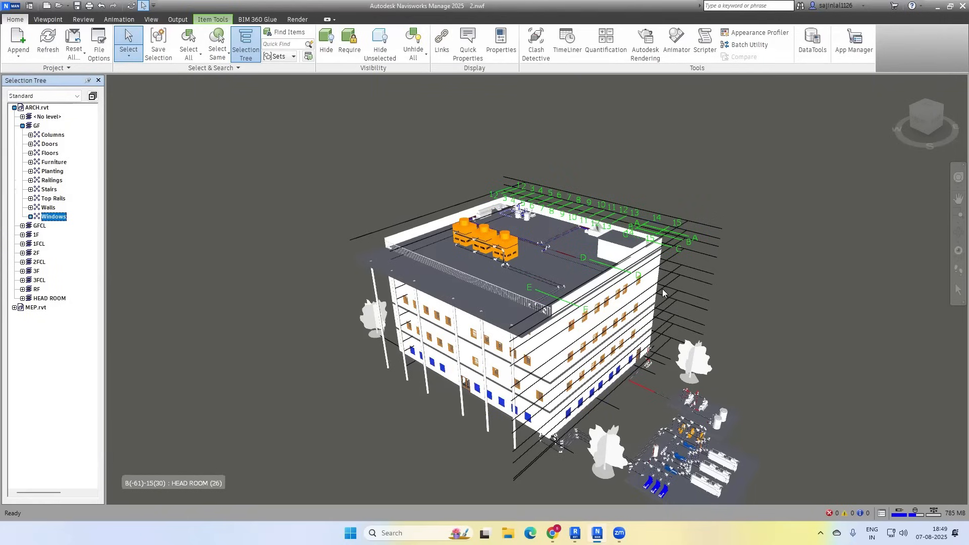
Locate the Levels category under No level in ARCH.rvt, hide it and clear the selection.
click(14, 107)
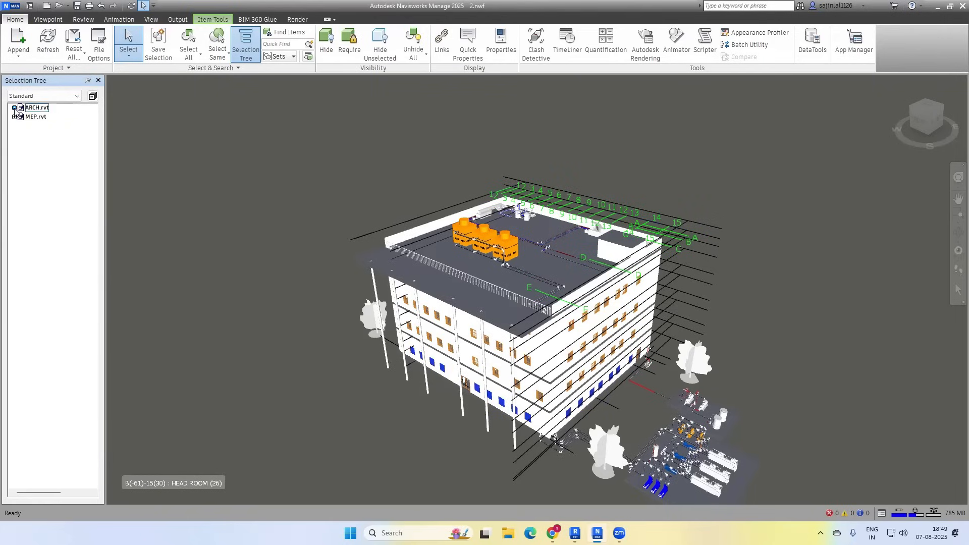
click(718, 228)
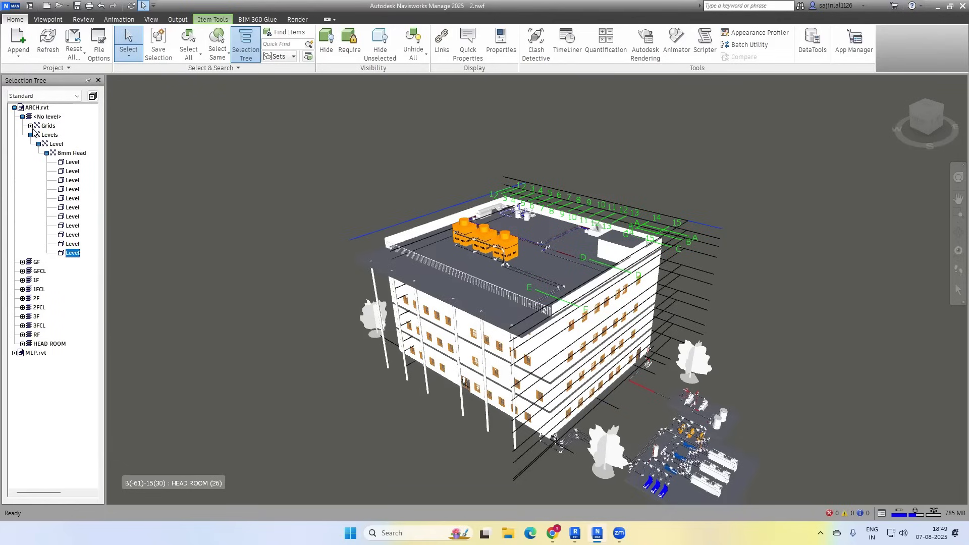
click(51, 135)
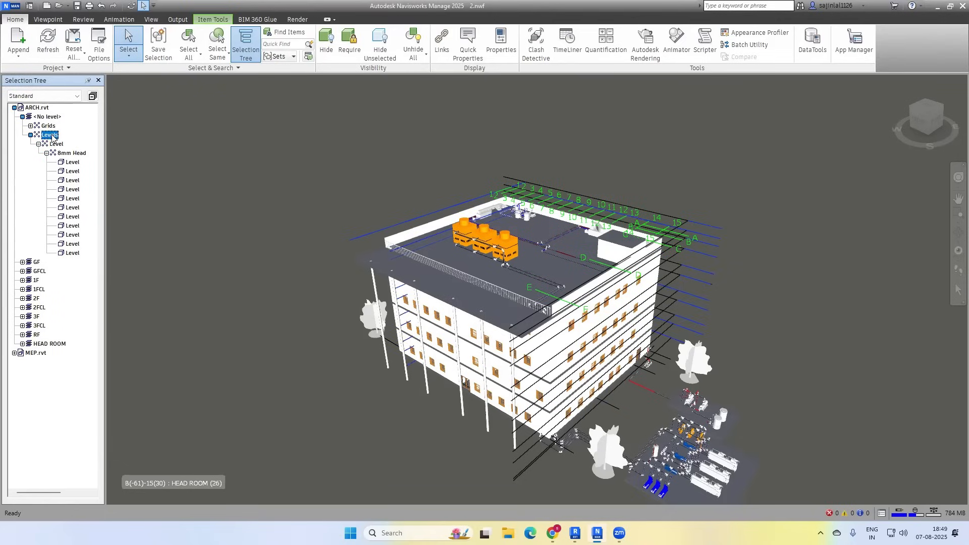
right_click(53, 137)
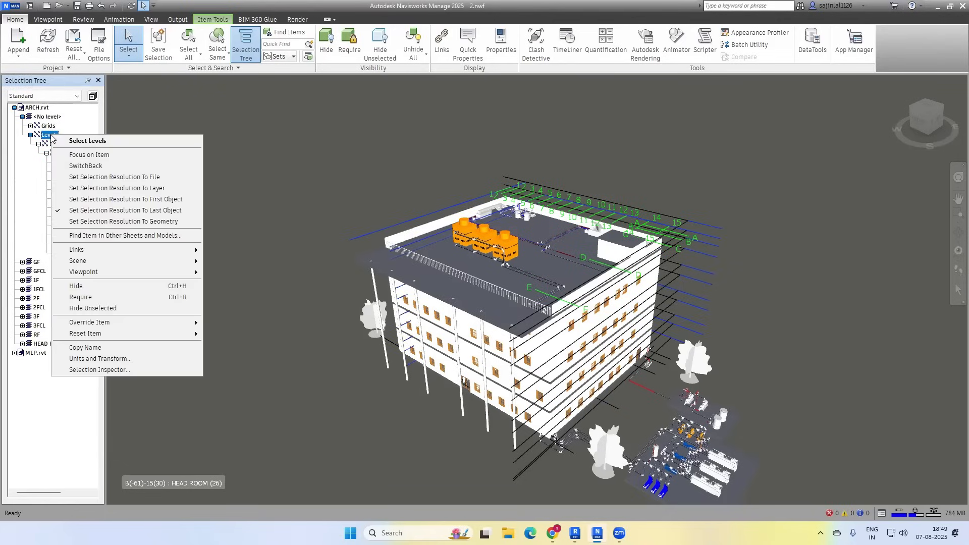
click(85, 288)
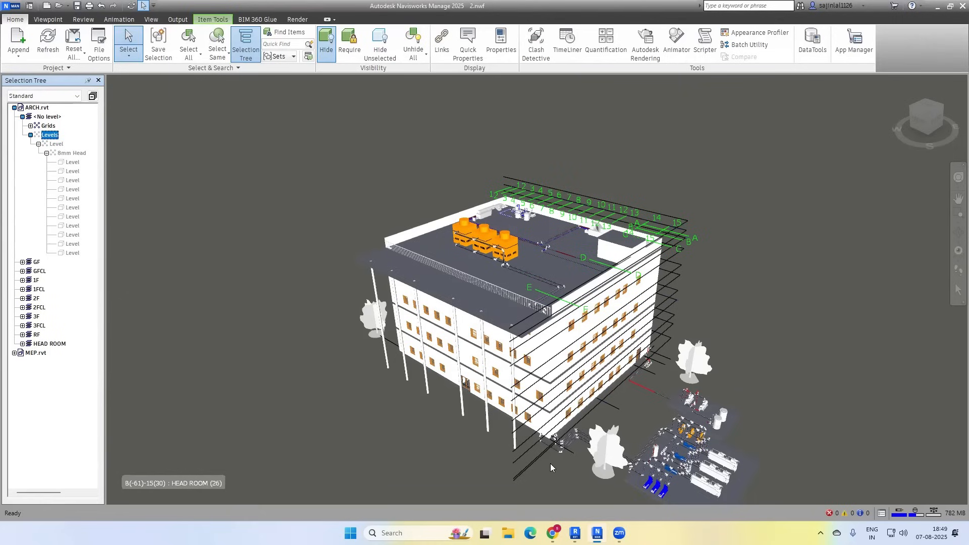
click(666, 217)
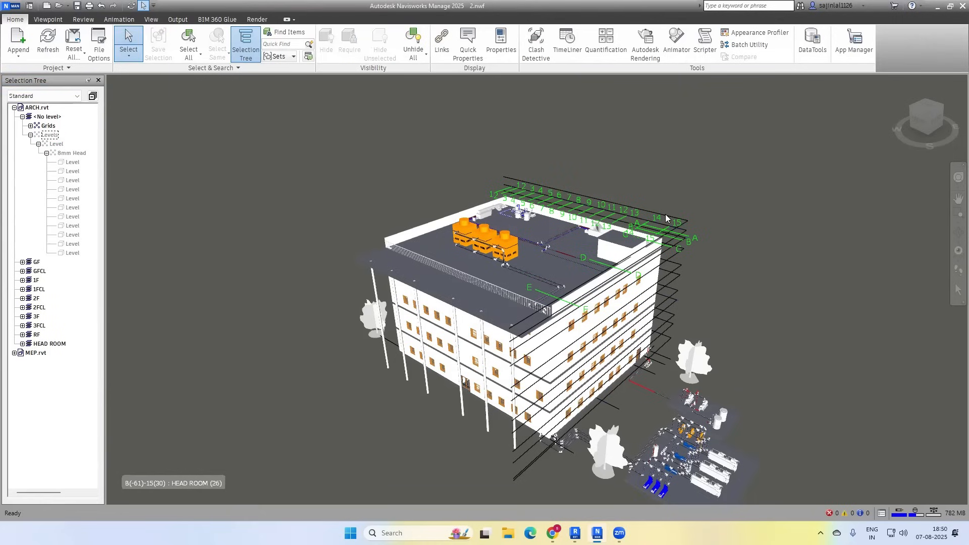
Hide the Levels category under No level in MEP.rvt and collapse the ARCH.rvt and MEP.rvt branches in the selection tree.
click(664, 215)
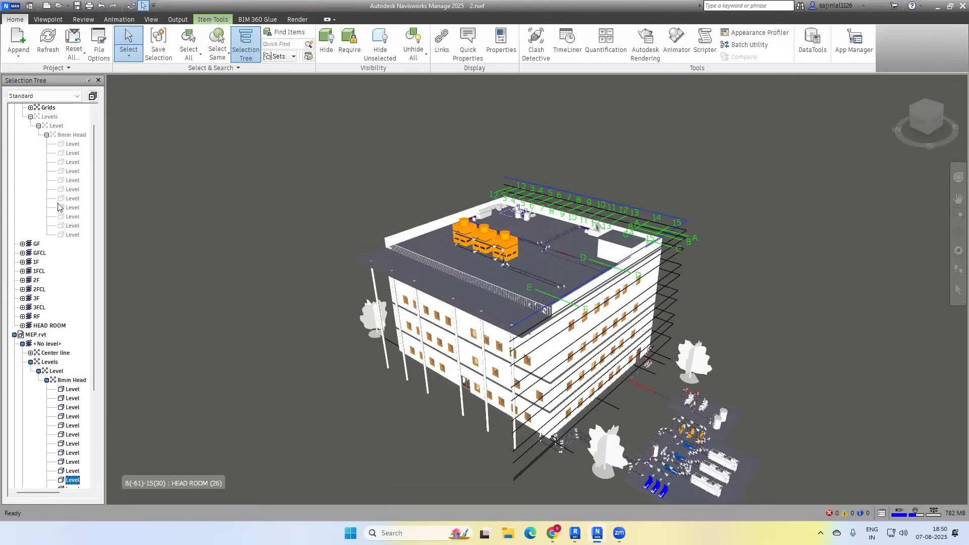
right_click(52, 363)
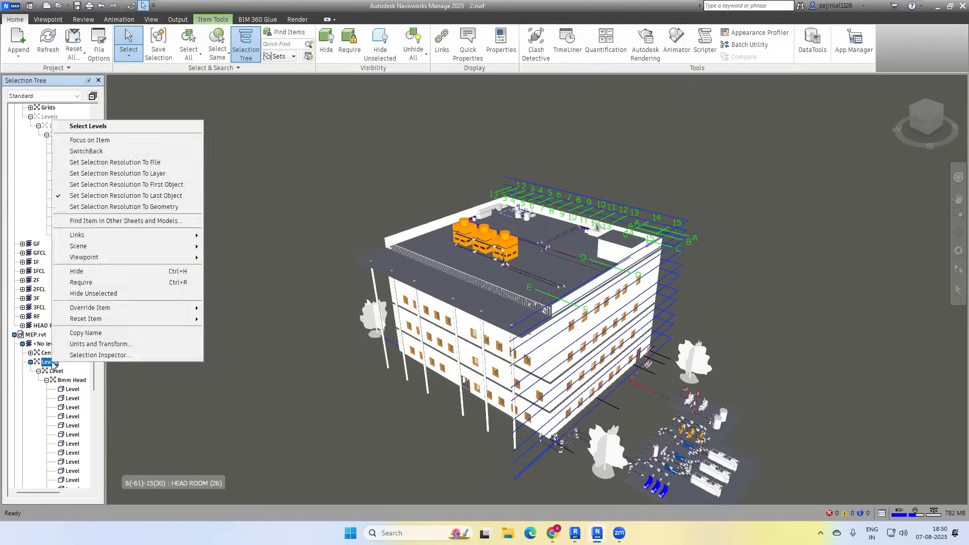
click(77, 273)
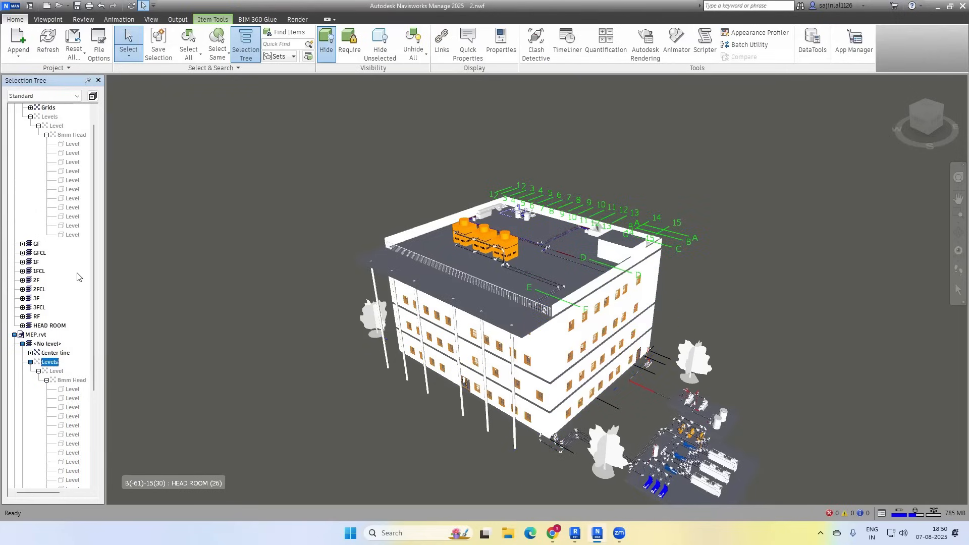
right_click(50, 362)
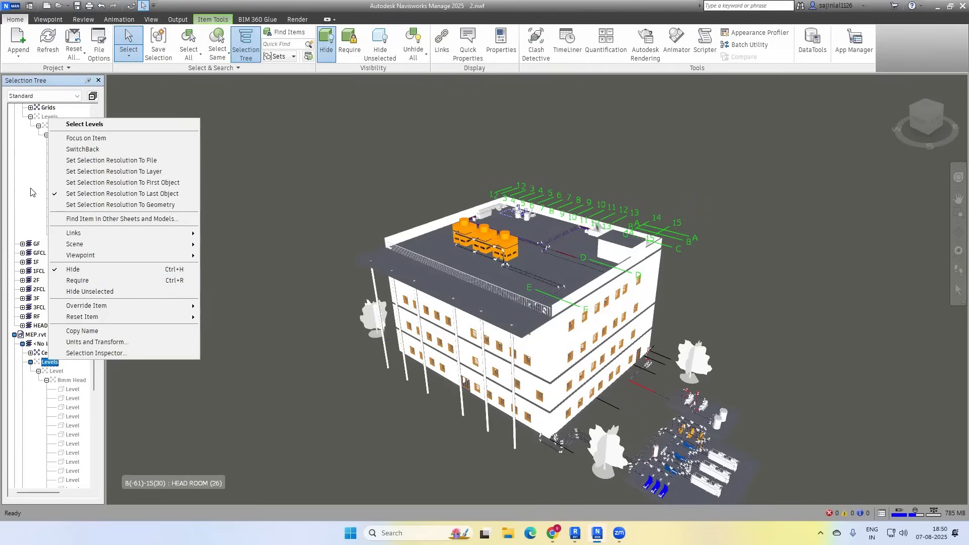
click(14, 336)
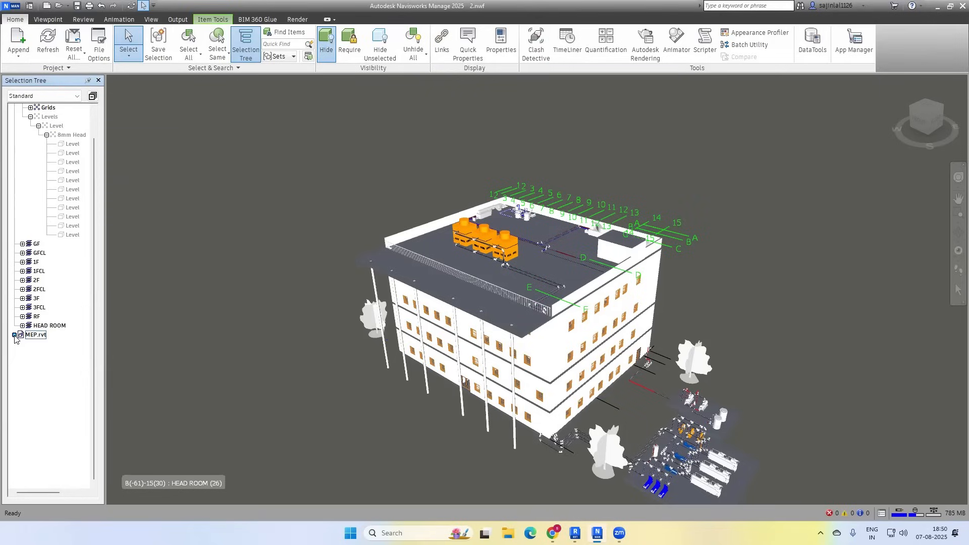
click(14, 108)
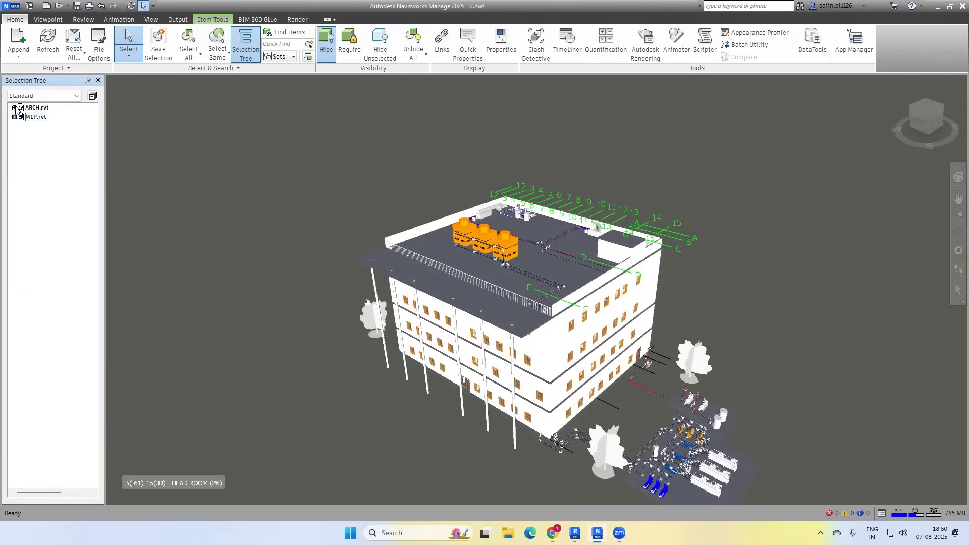
click(658, 272)
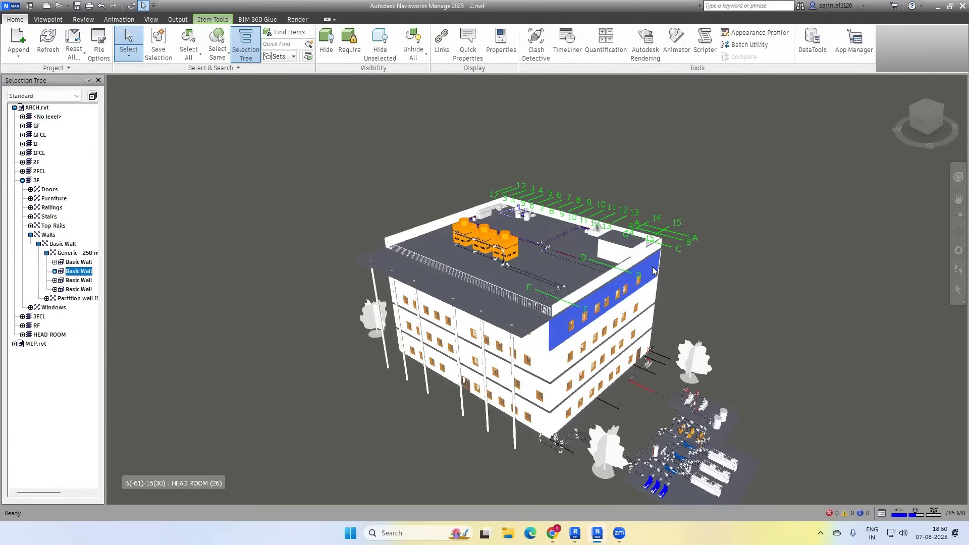
shift+click(649, 298)
click(693, 289)
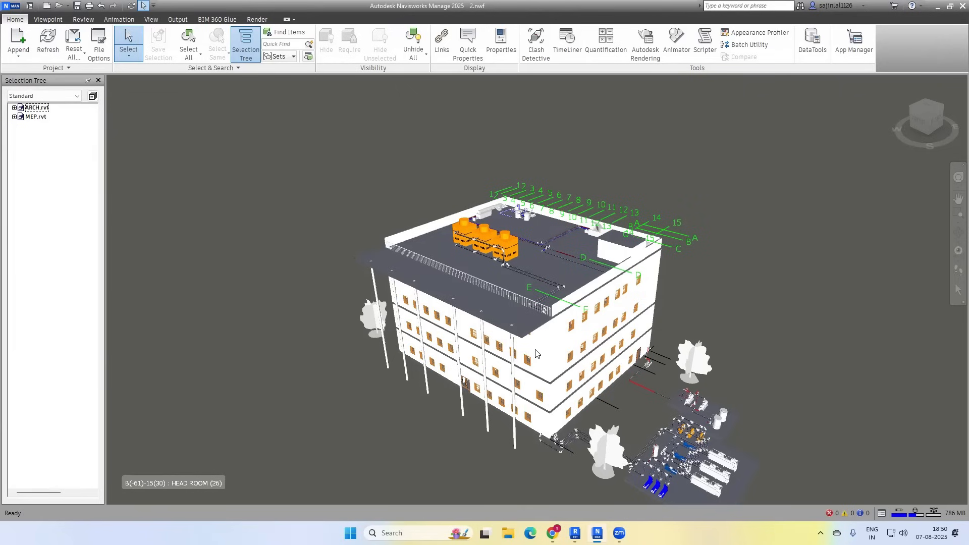
Hide the entire ARCH.rvt model, make it visible again and clear the selection.
click(39, 109)
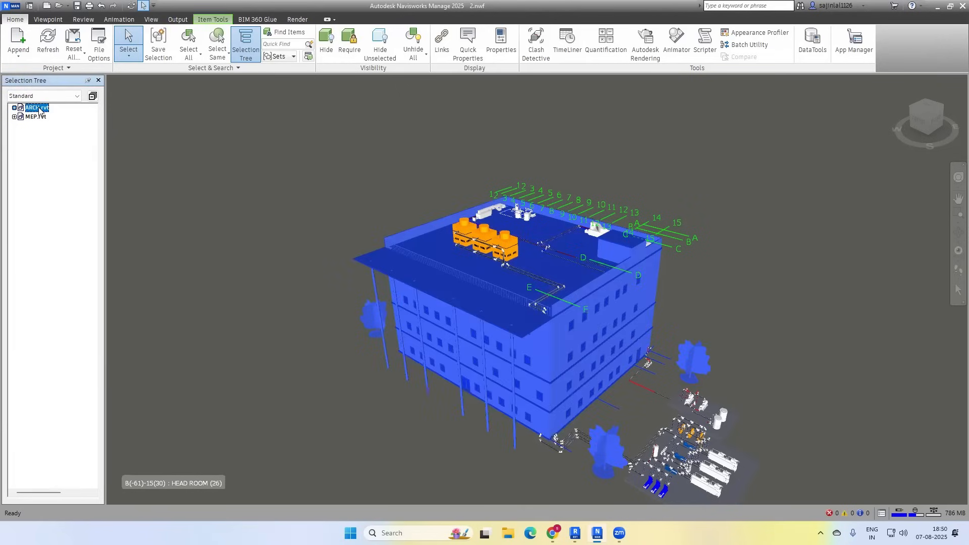
right_click(39, 110)
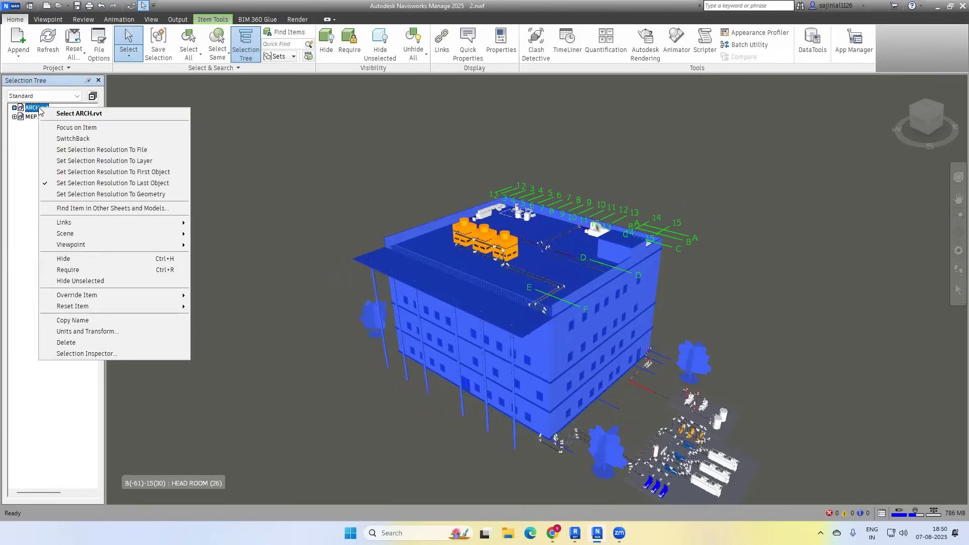
click(80, 260)
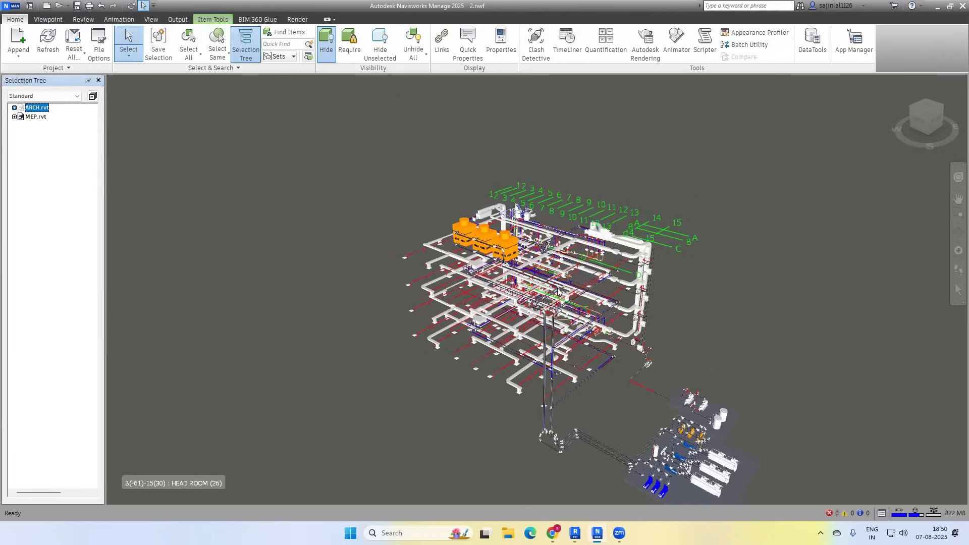
right_click(36, 109)
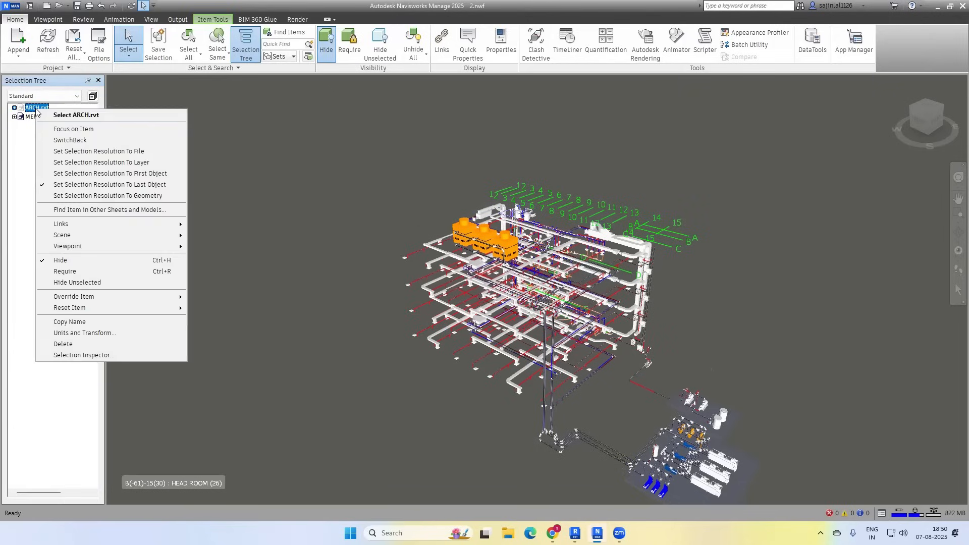
click(80, 259)
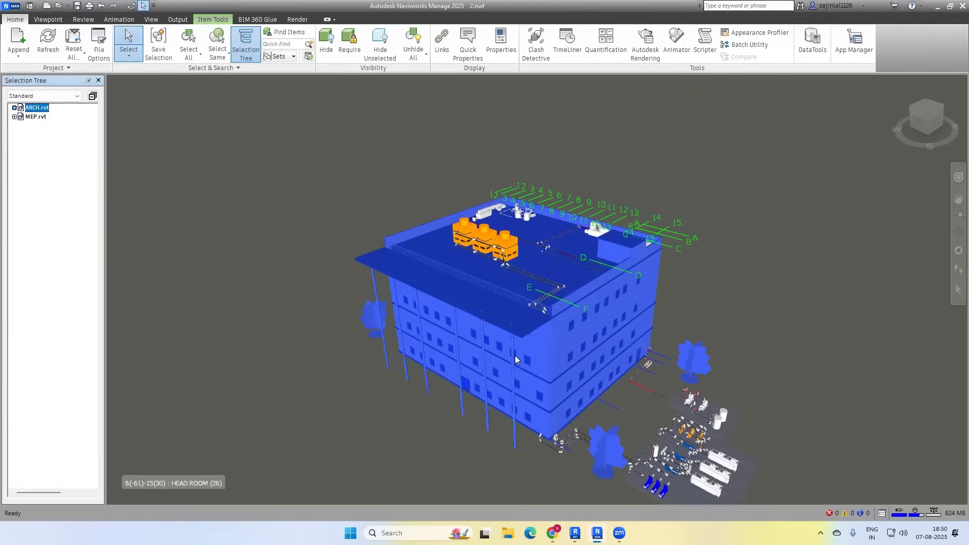
click(781, 293)
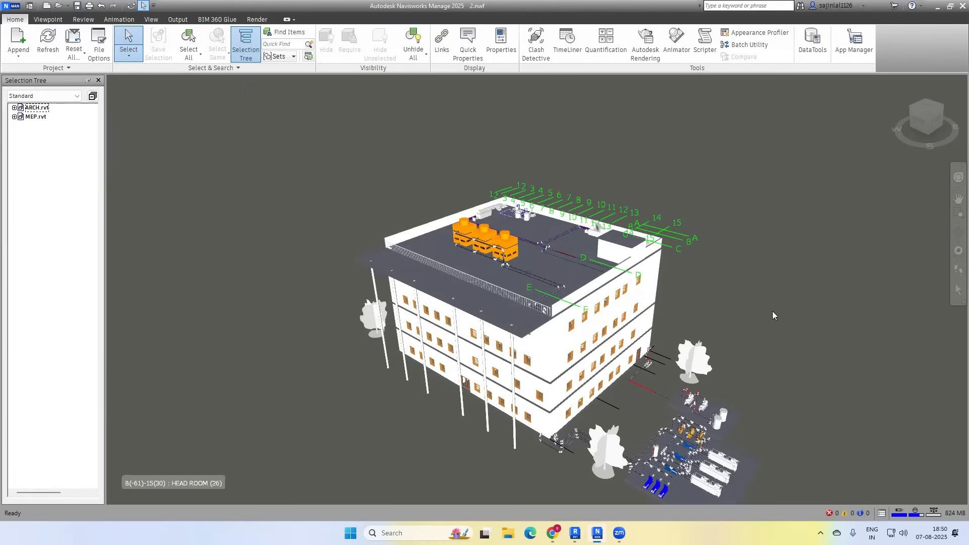
Select two of the trees and one rooftop cooling tower together and clear the selection.
key(ctrl+a)
key(Escape)
click(605, 437)
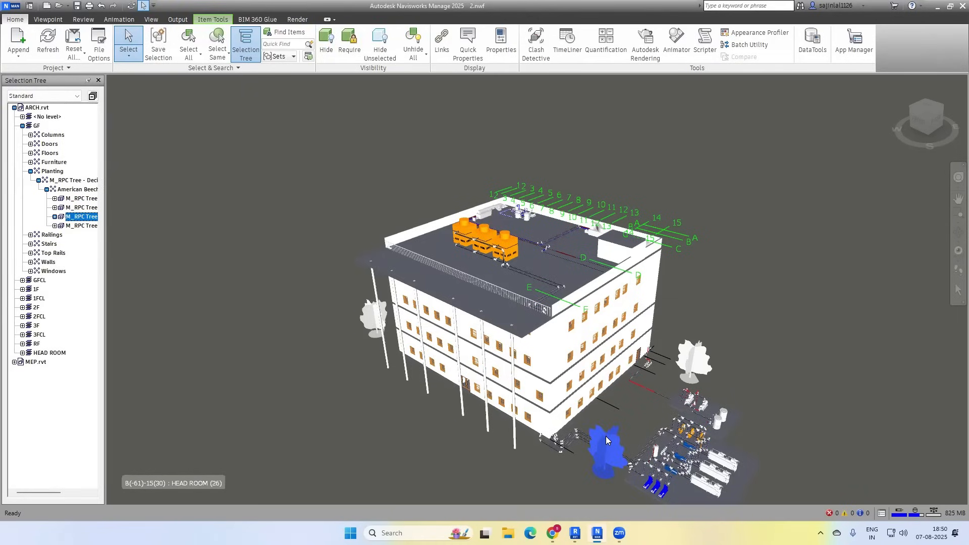
ctrl+click(690, 360)
ctrl+click(510, 246)
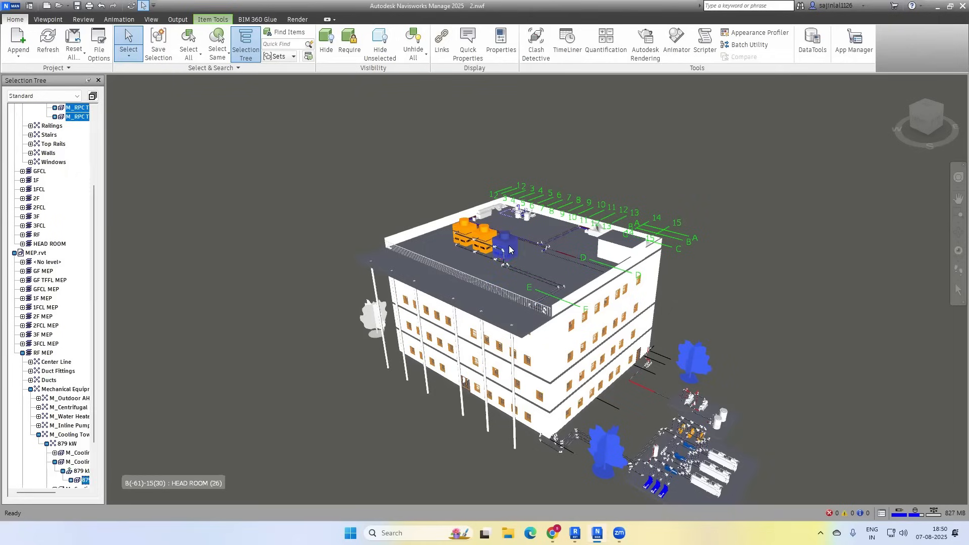
right_click(517, 250)
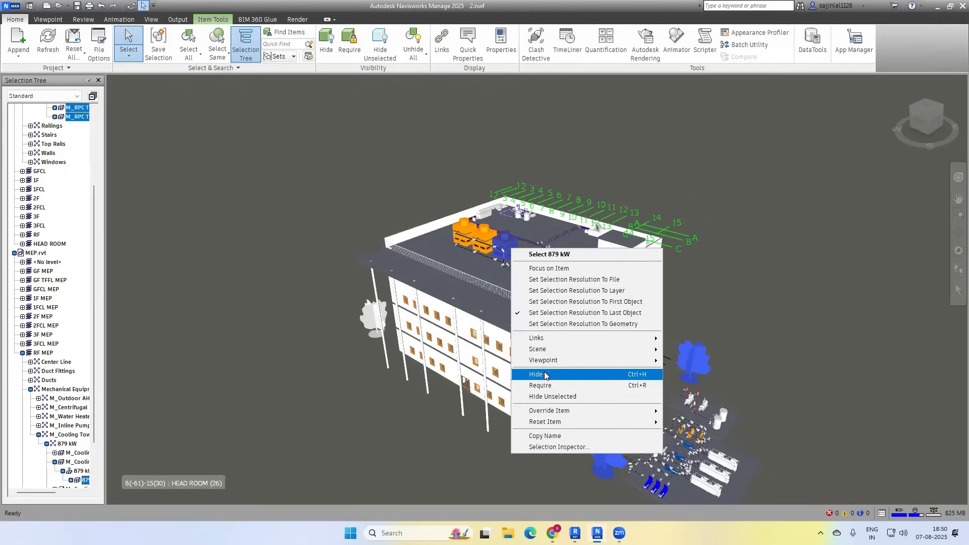
click(737, 273)
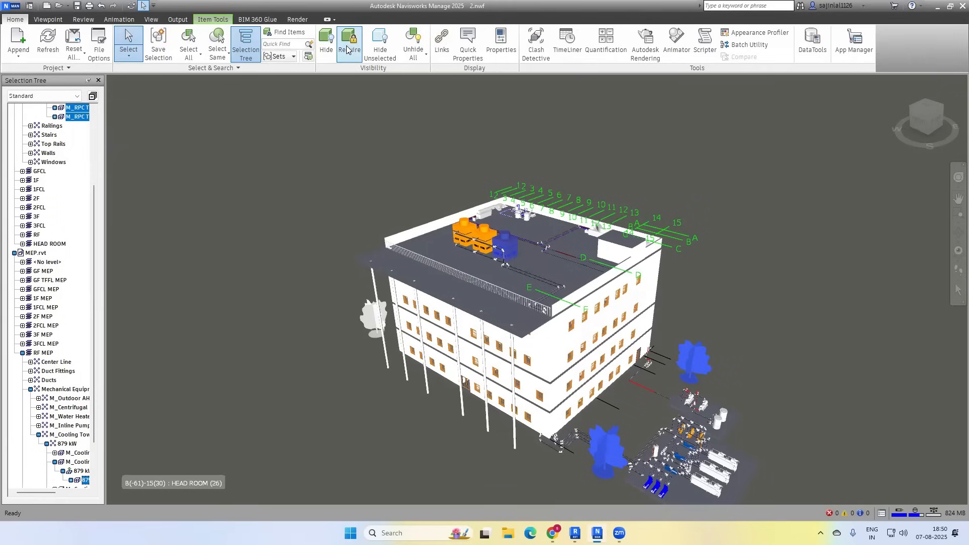
key(Escape)
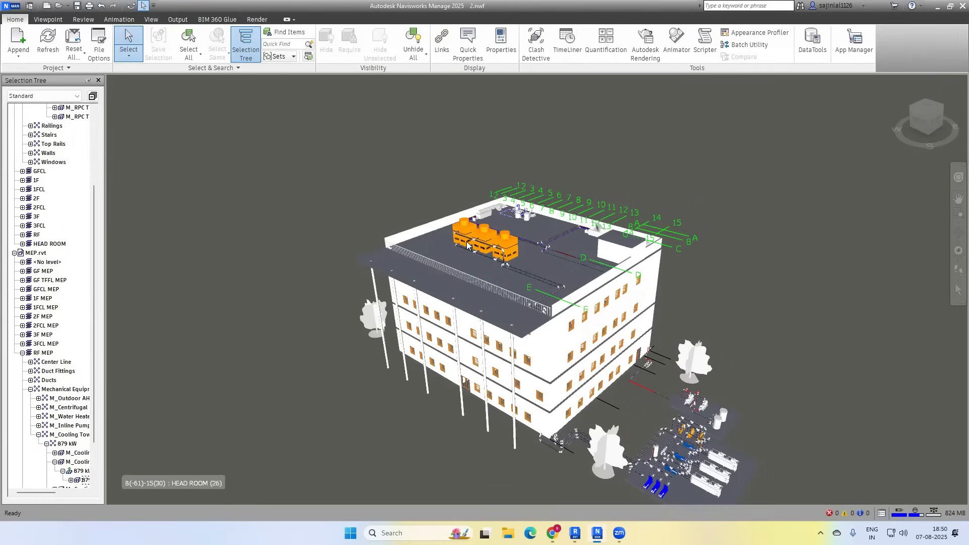
Examine how the building's elements are displayed while zooming out and back in.
scroll(465, 232, down, 2)
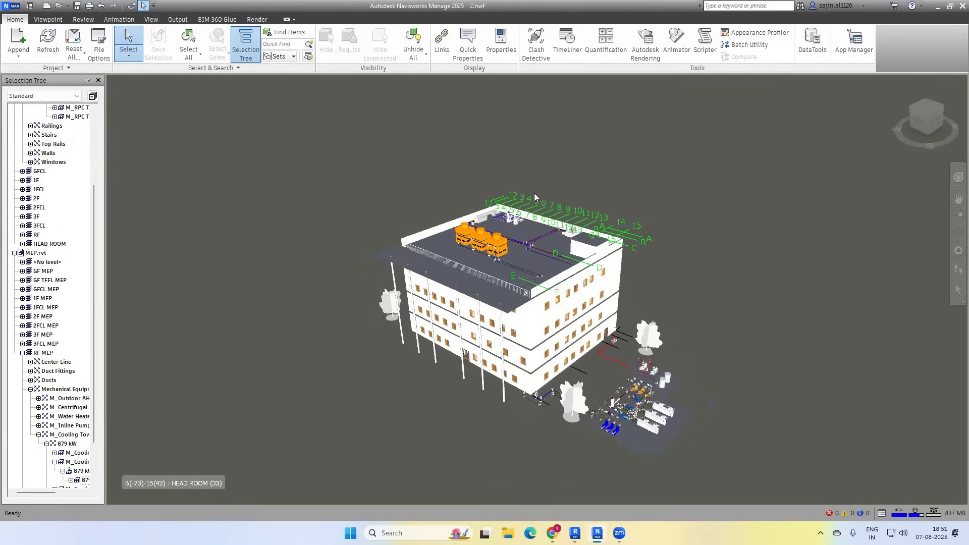
scroll(486, 308, down, 1)
scroll(486, 308, down, 3)
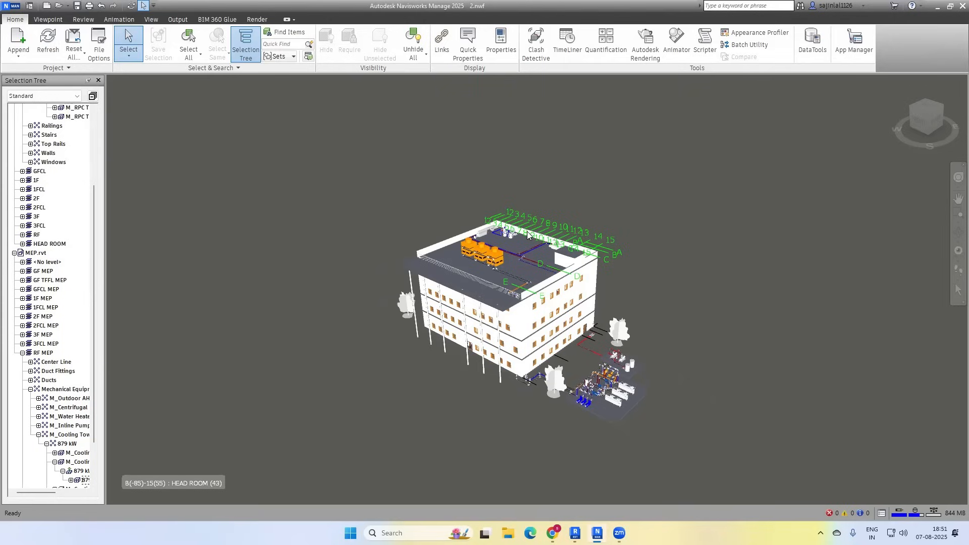
scroll(527, 231, down, 3)
scroll(527, 231, up, 1)
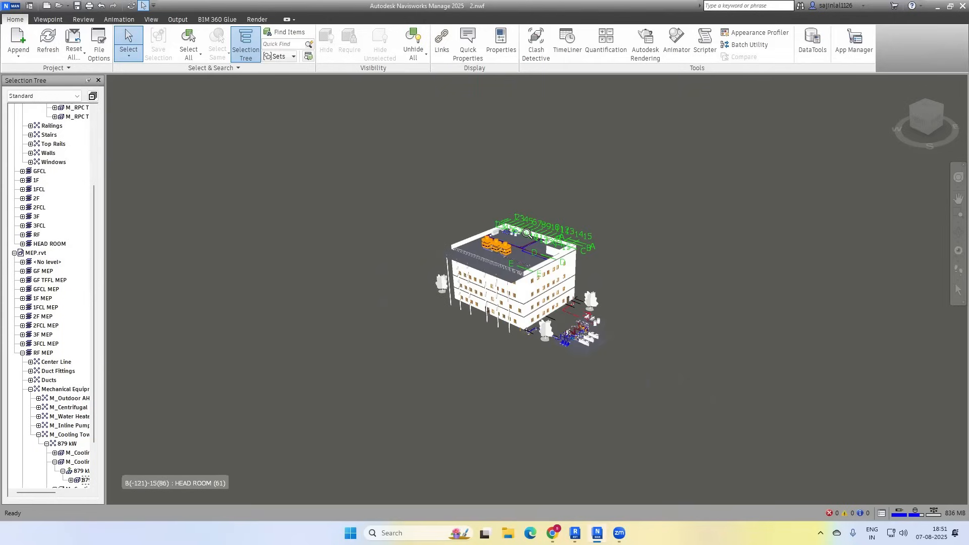
scroll(526, 233, up, 2)
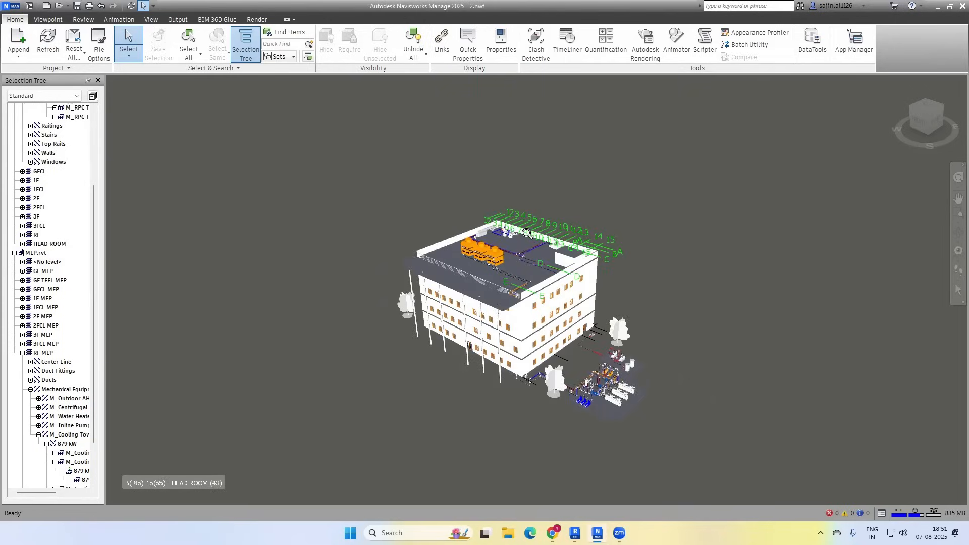
scroll(528, 243, down, 3)
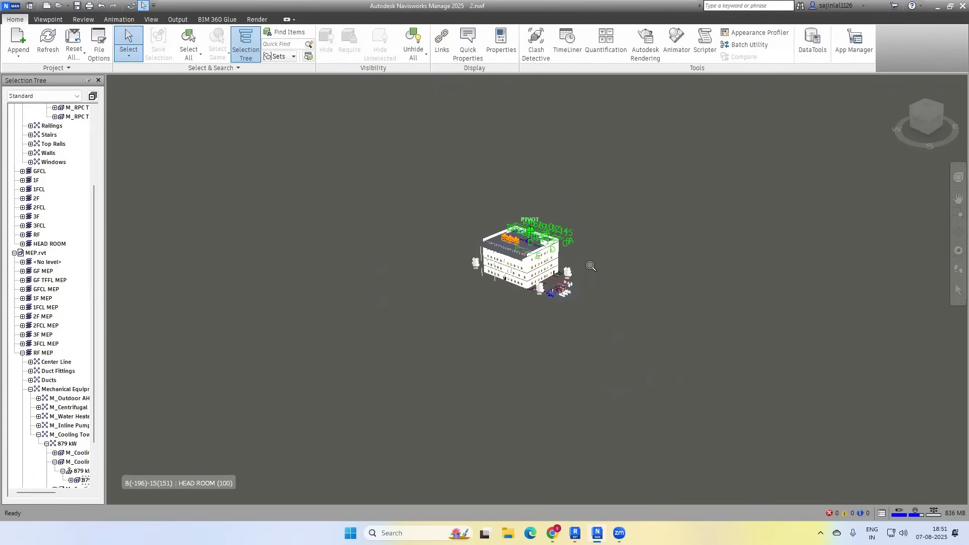
scroll(514, 247, up, 1)
scroll(514, 247, up, 3)
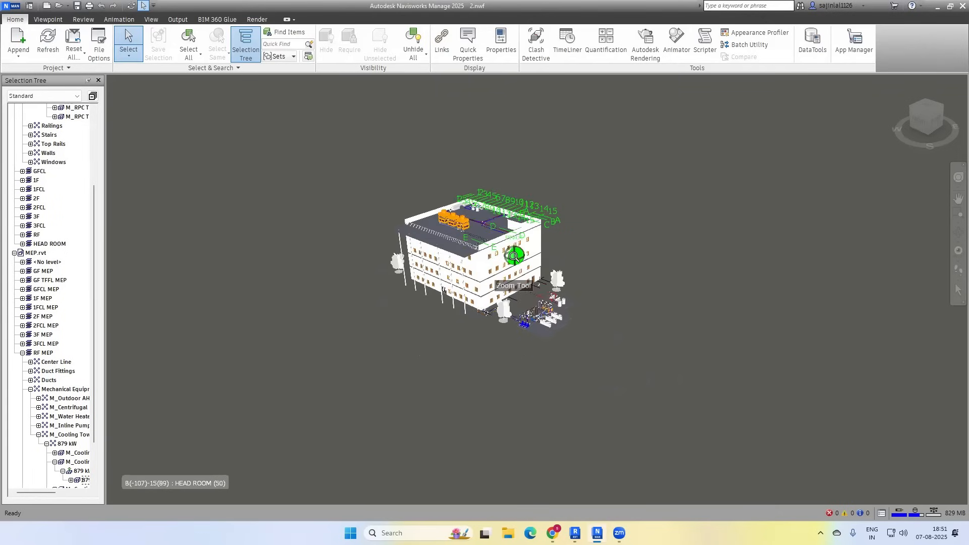
scroll(554, 263, up, 1)
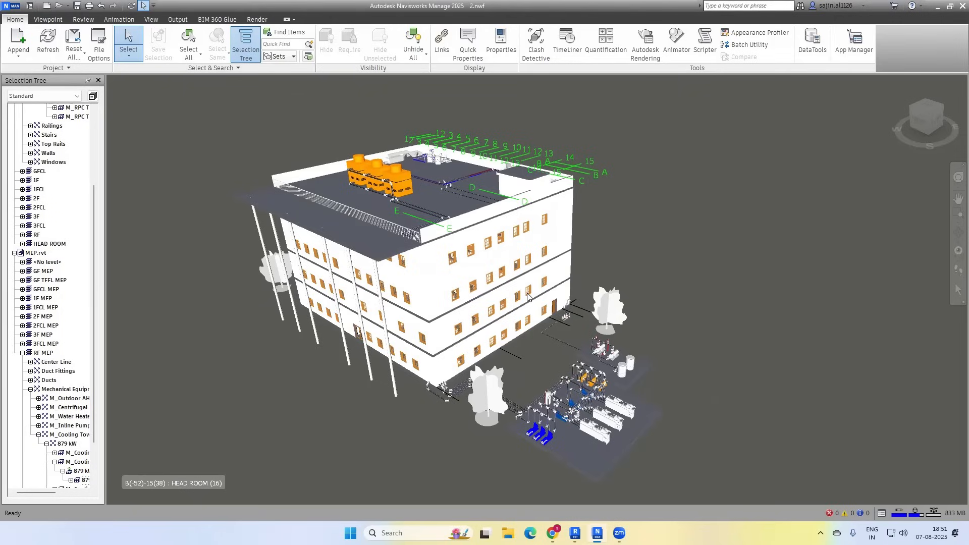
Select all 0915 x 1220mm casement windows with Select Same, starting from one on 3F, and mark them as required.
click(455, 264)
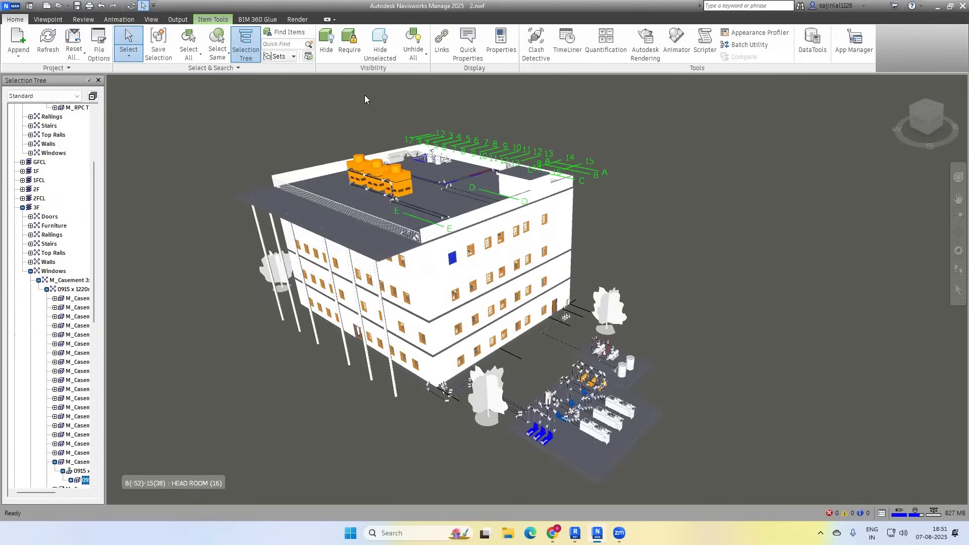
click(213, 62)
click(229, 85)
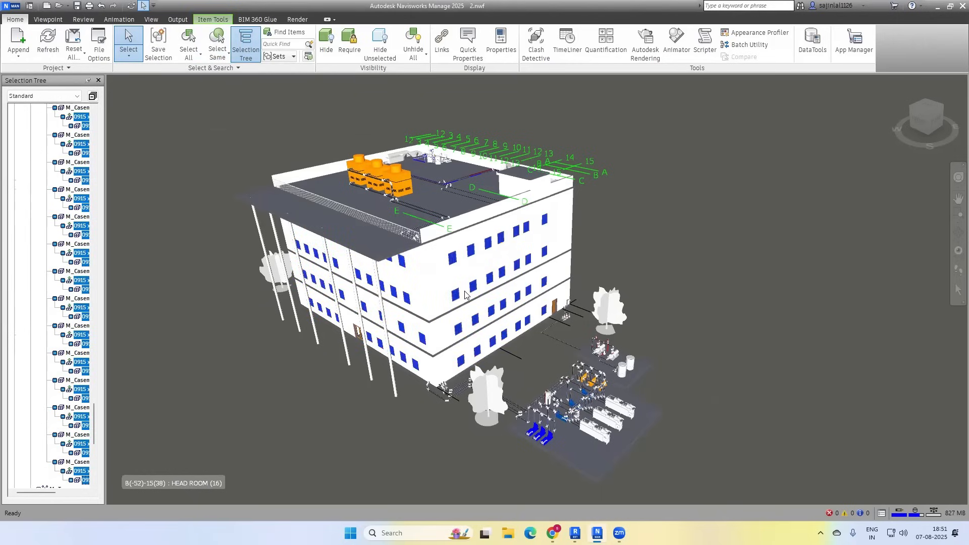
click(348, 48)
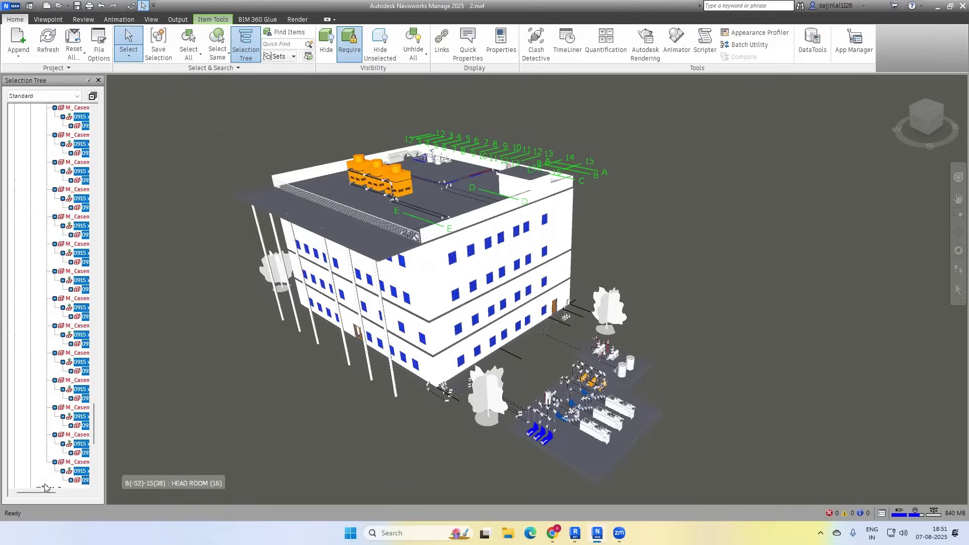
scroll(63, 222, up, 10)
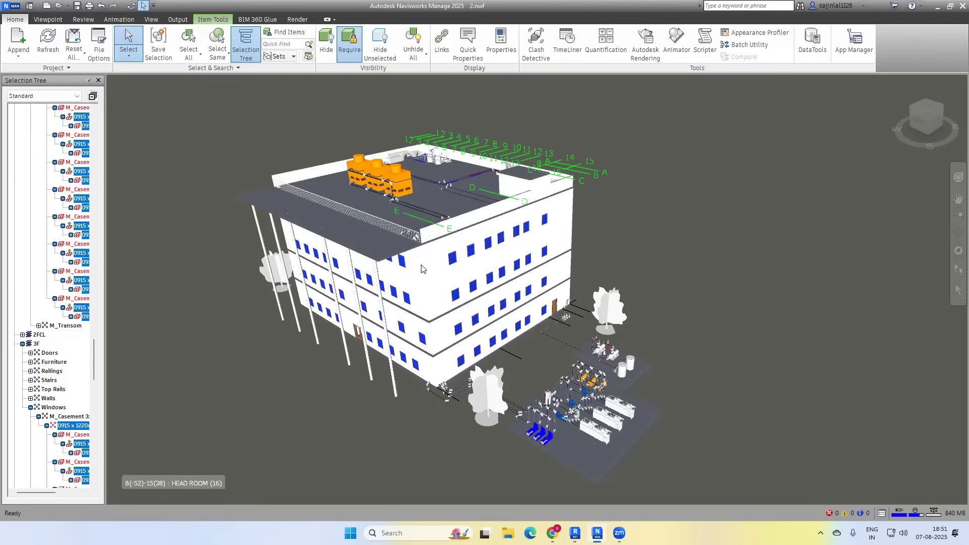
Remove the Require setting from the selected windows and clear the selection.
right_click(453, 261)
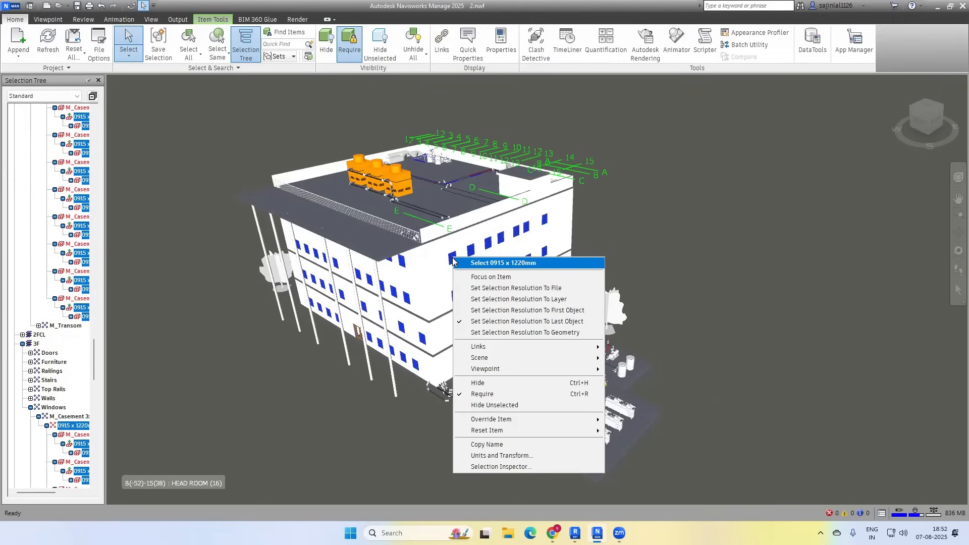
click(483, 394)
click(720, 259)
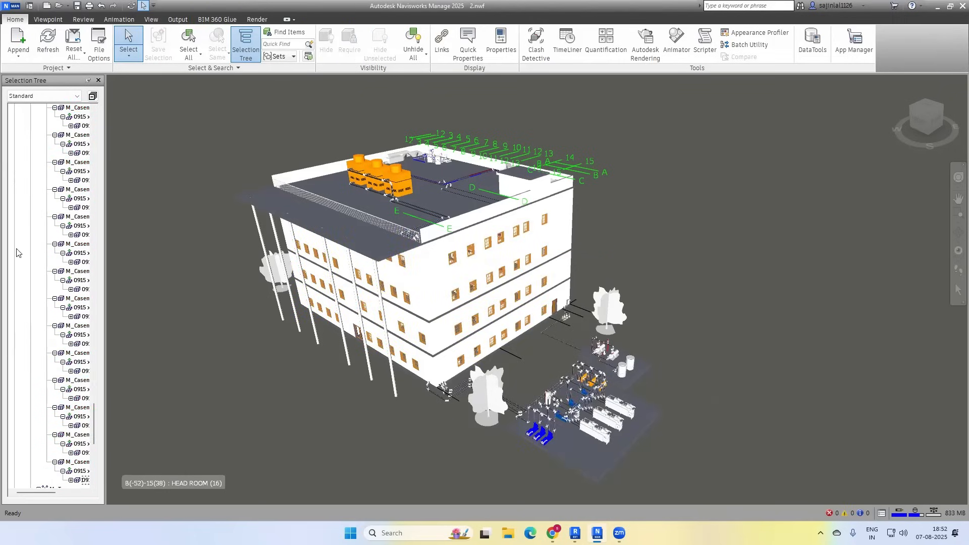
Collapse the expanded ARCH.rvt and MEP.rvt branches in the selection tree.
scroll(50, 195, down, 3)
scroll(47, 195, up, 20)
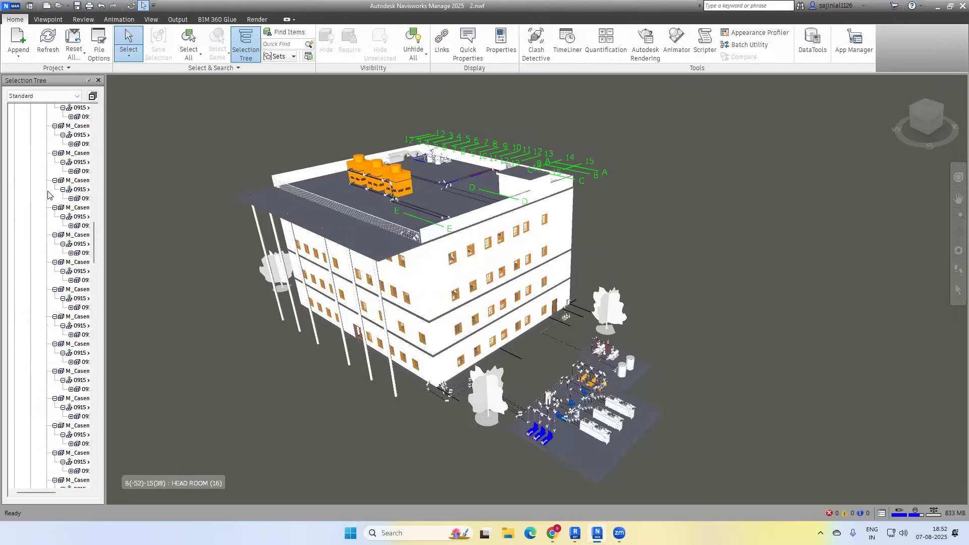
scroll(48, 195, up, 10)
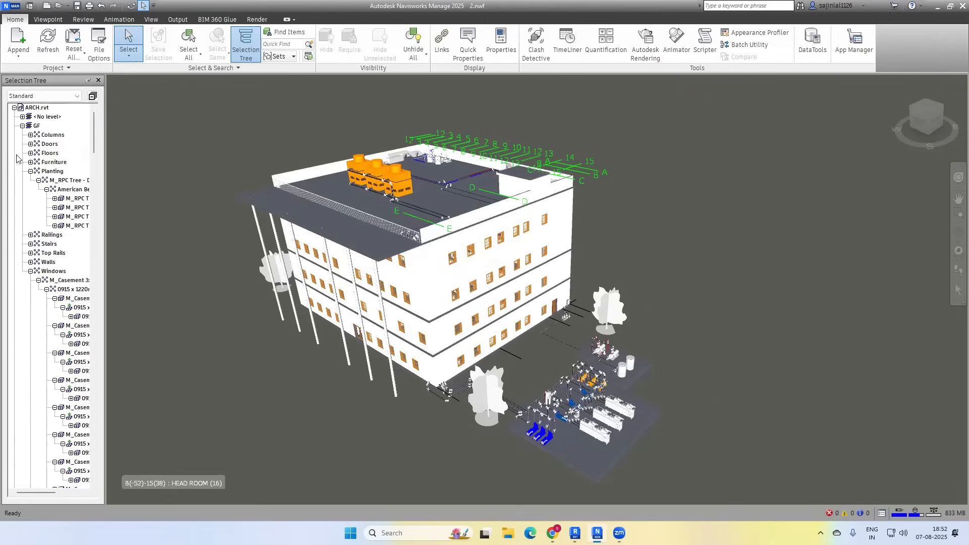
click(14, 108)
click(15, 117)
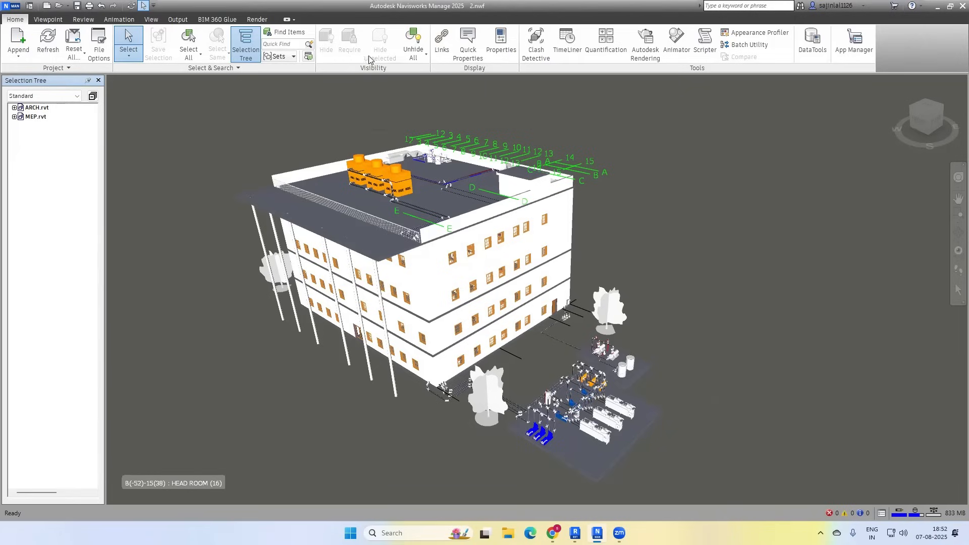
Isolate the 3F end wall by hiding everything unselected, restore the hidden items and clear the selection.
click(562, 214)
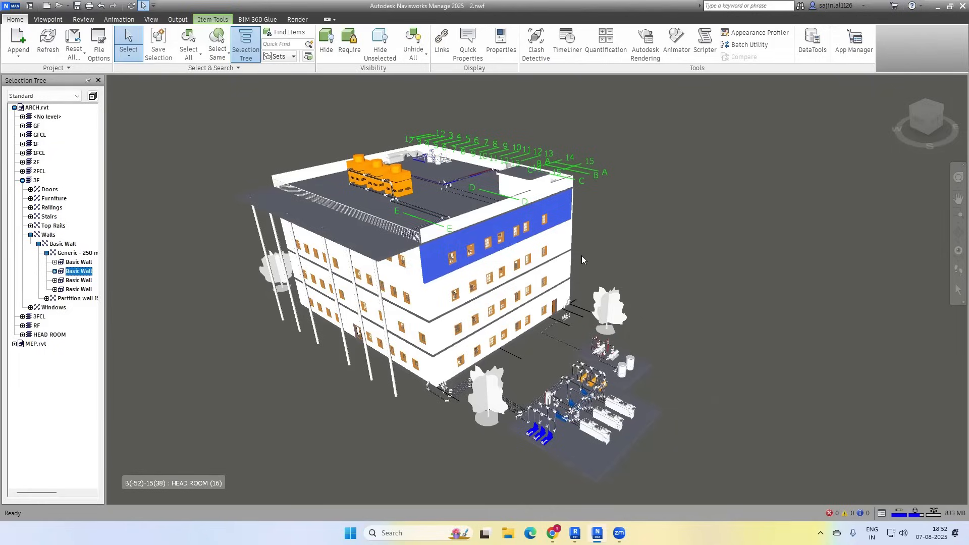
click(386, 51)
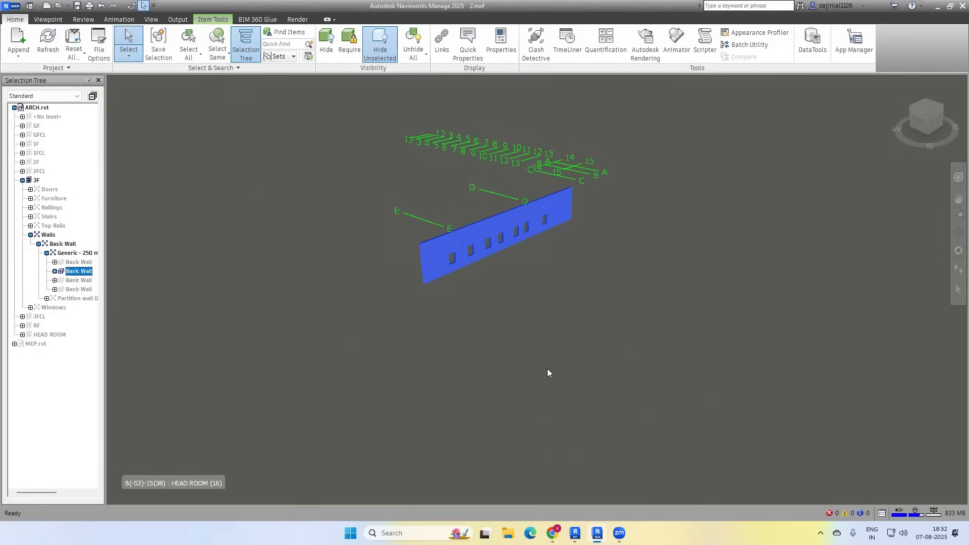
click(380, 45)
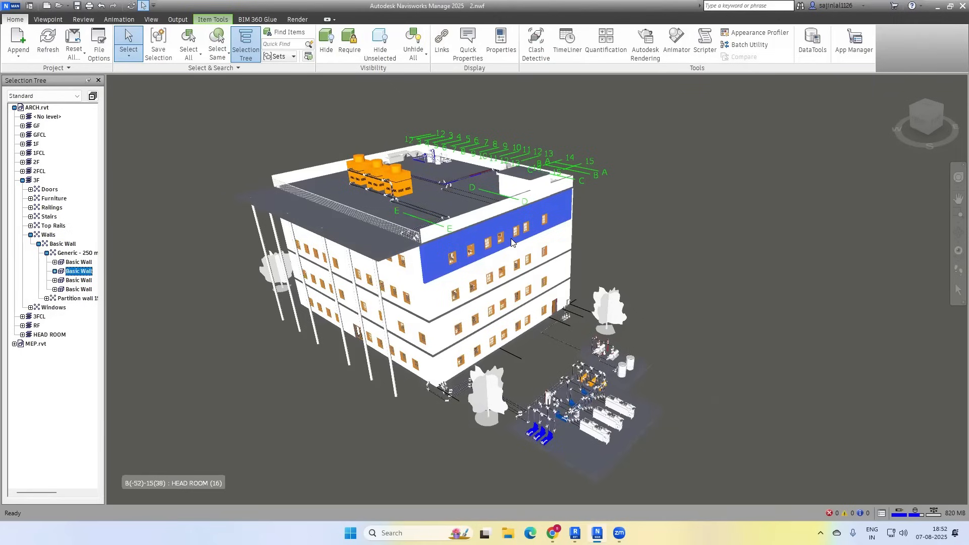
click(655, 245)
Display the properties of the 3F end wall, mark the wall as required and hide it.
click(558, 209)
click(501, 43)
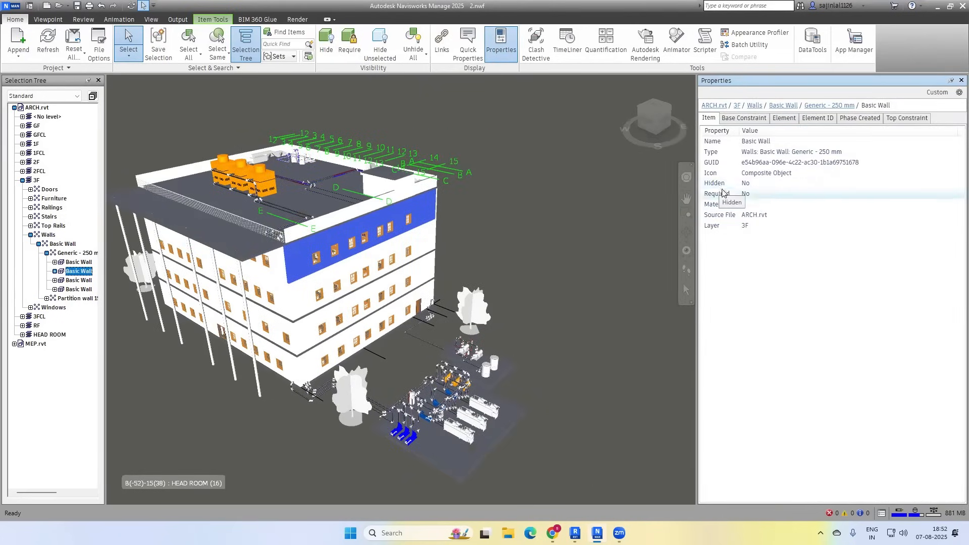
right_click(411, 207)
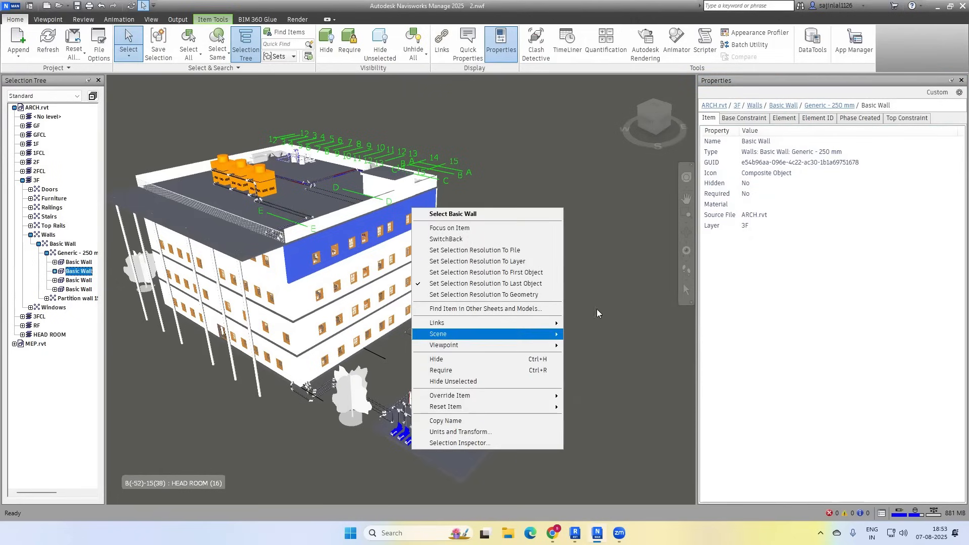
click(451, 372)
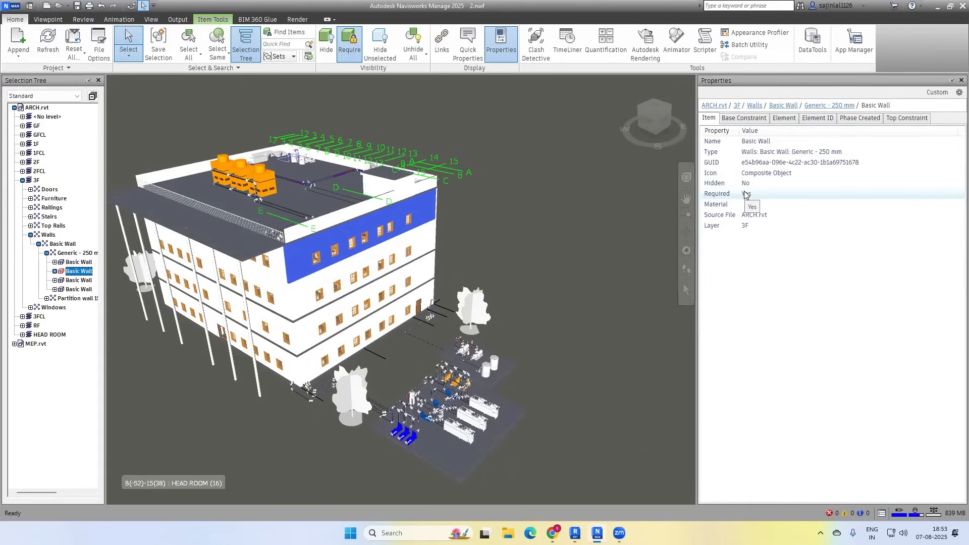
click(326, 43)
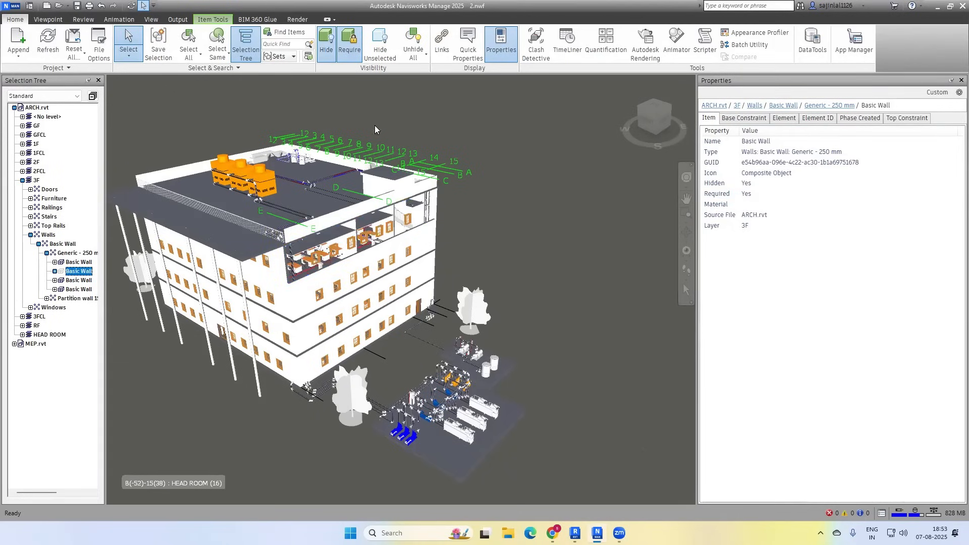
click(748, 185)
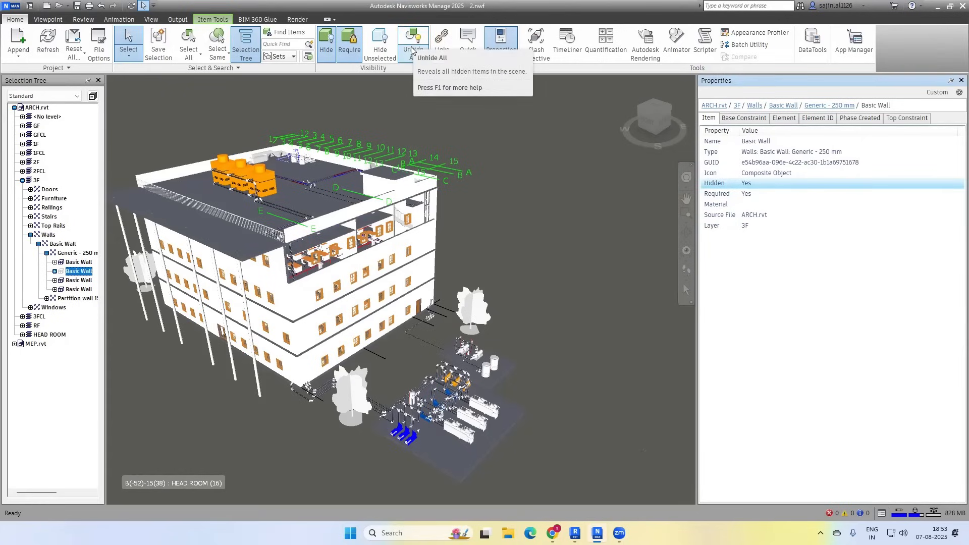
Unhide the 3F end wall from the selection tree and remove its Require setting.
right_click(77, 277)
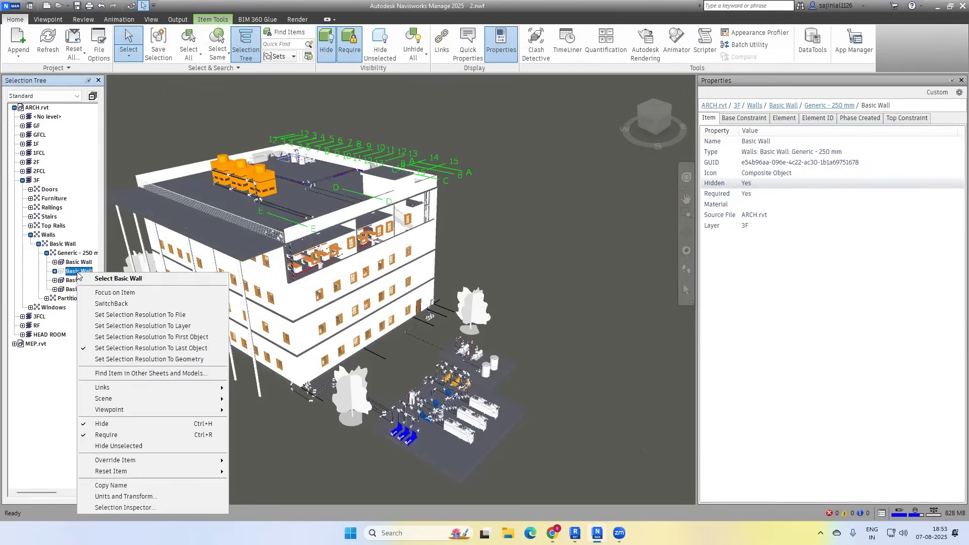
click(101, 426)
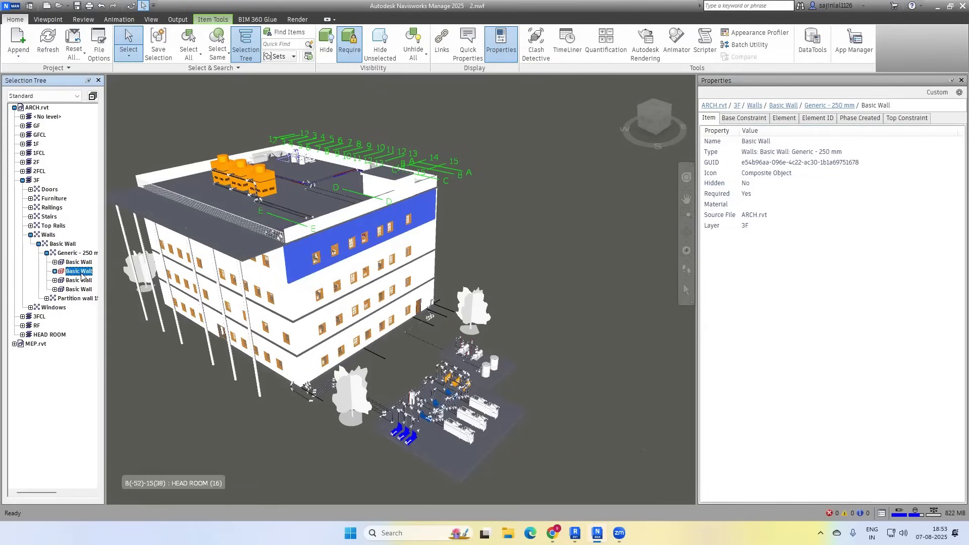
right_click(80, 272)
click(126, 433)
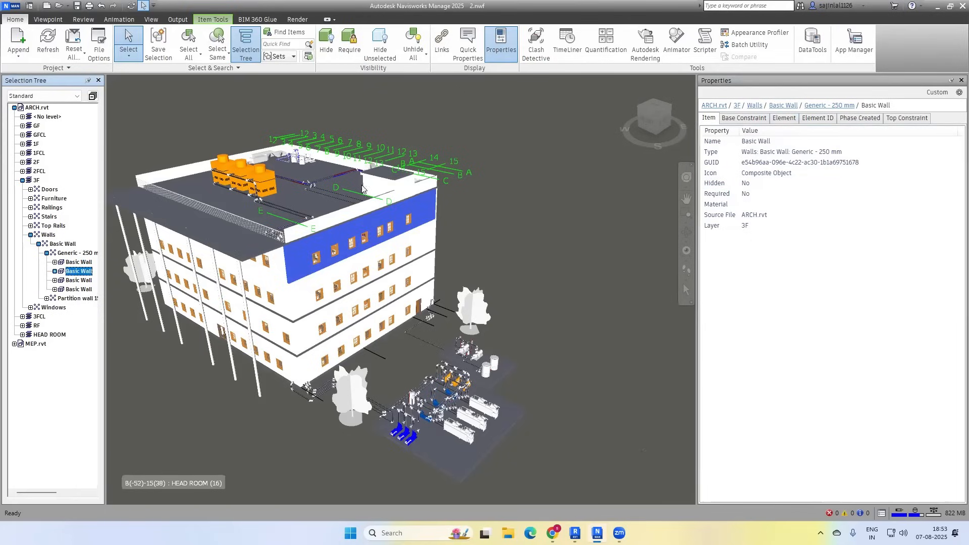
Review the wall's Element, Element ID, Phase Created and Top Constraint properties, then close the properties display.
click(785, 119)
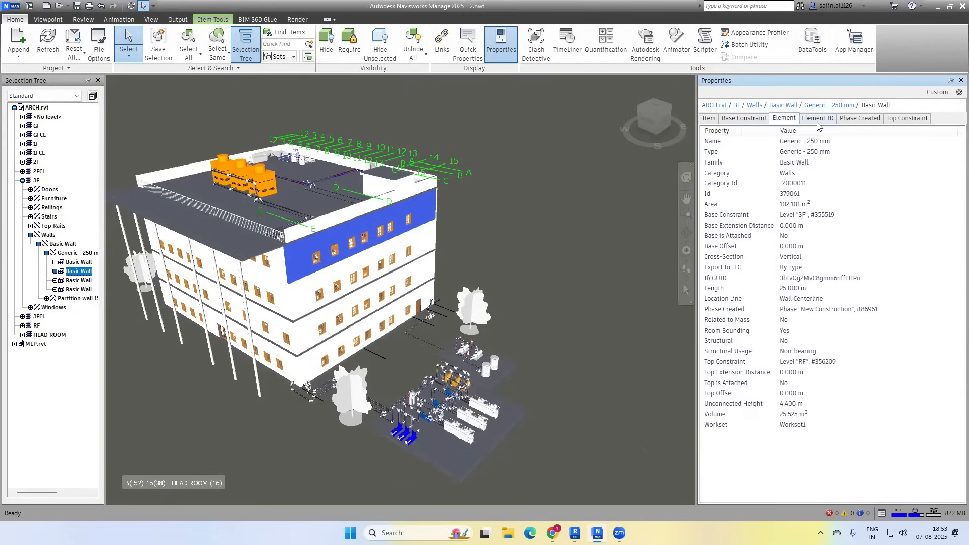
click(819, 119)
click(859, 119)
click(913, 119)
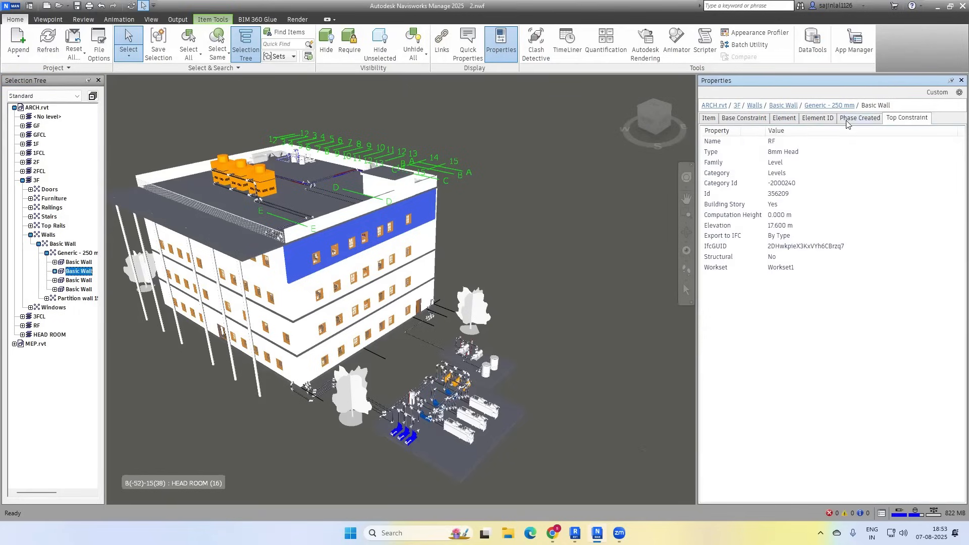
click(811, 119)
click(785, 119)
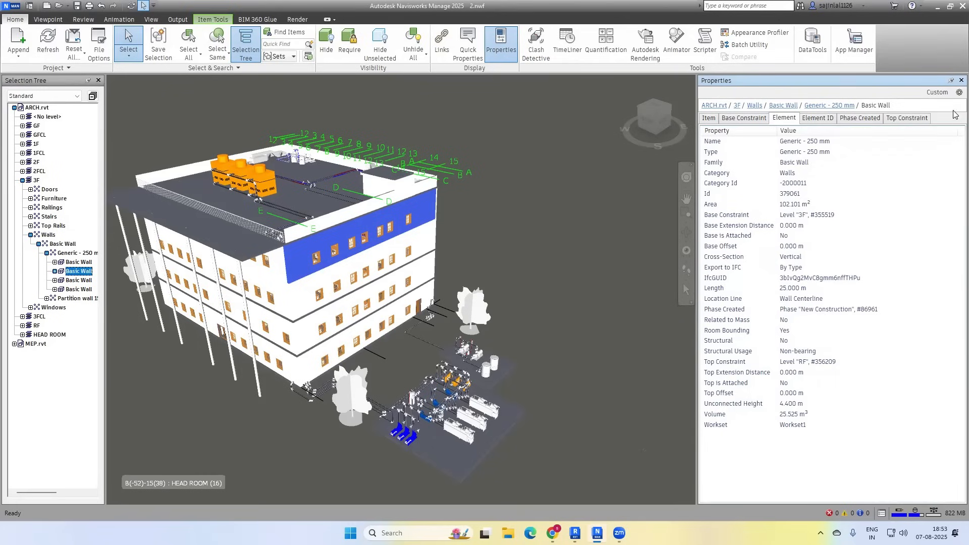
click(962, 80)
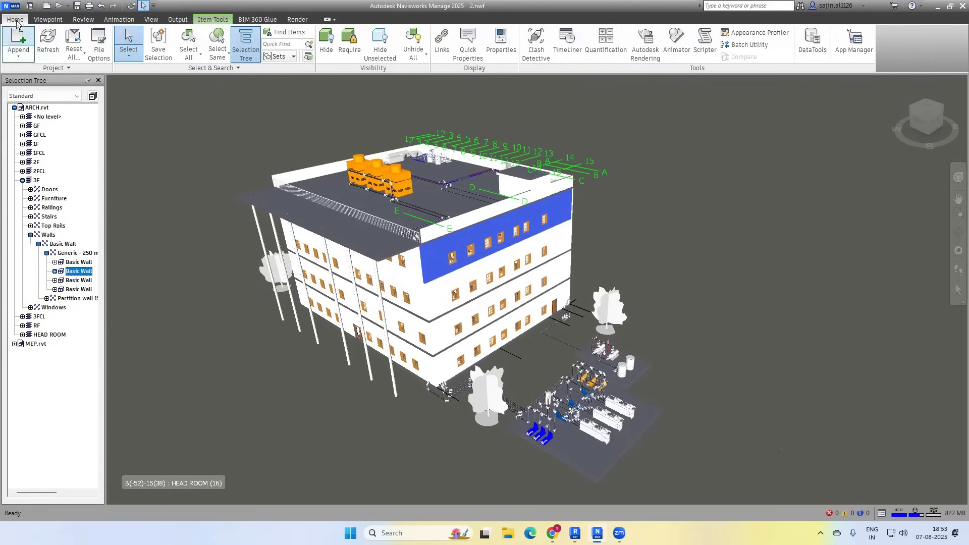
Clear the selection of the 3F wall after a brief look at the viewpoint tools.
click(50, 20)
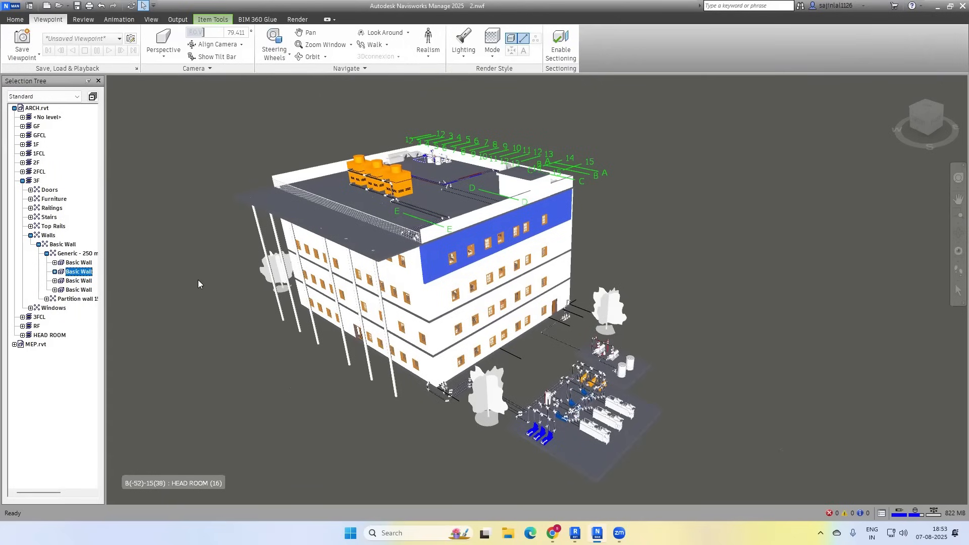
click(629, 266)
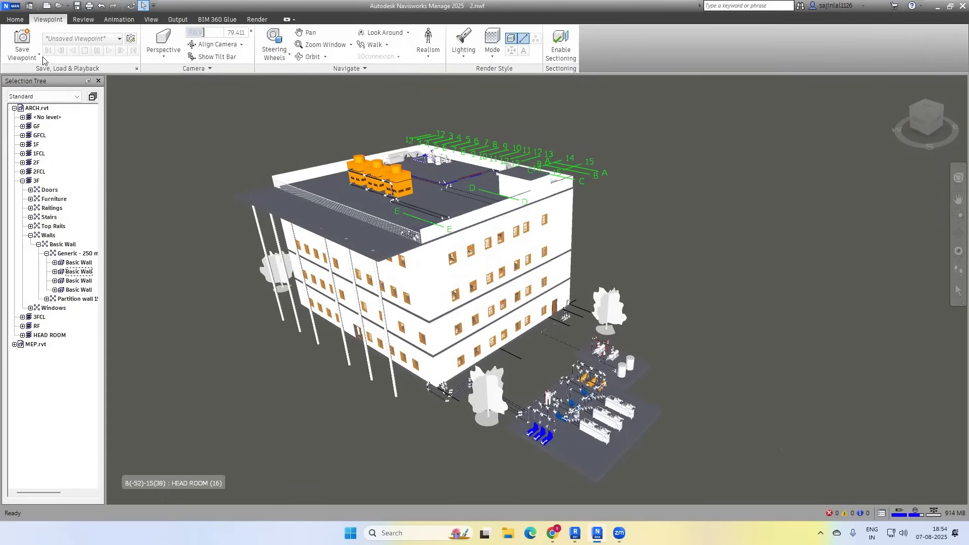
click(16, 19)
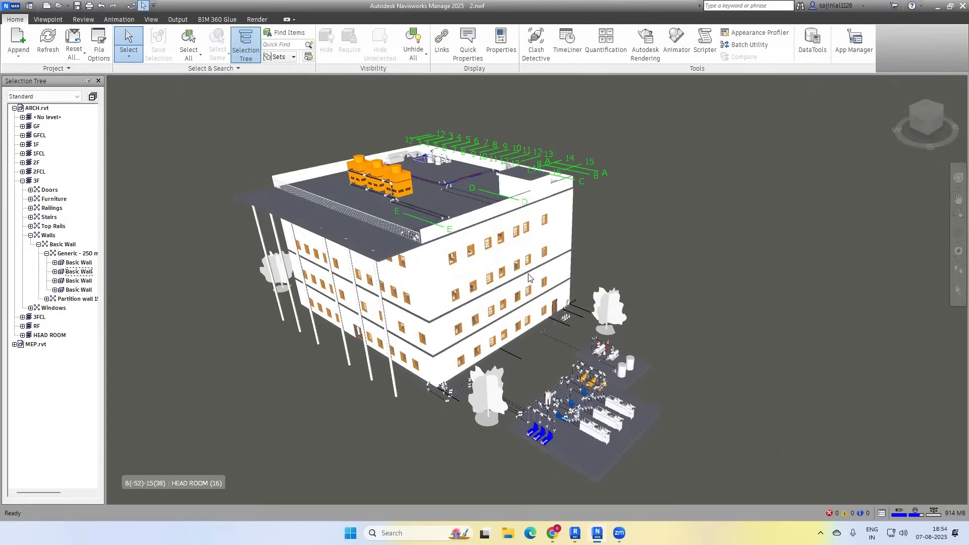
Examine the building's front facade and roof from several angles and zoom distances.
shift+middle_drag(398, 438, 511, 417)
scroll(736, 243, down, 3)
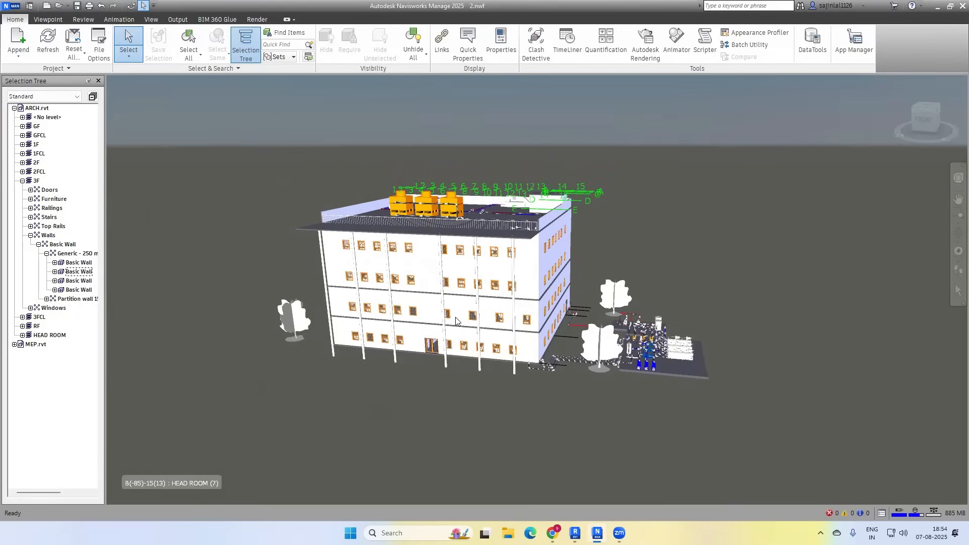
scroll(455, 320, up, 6)
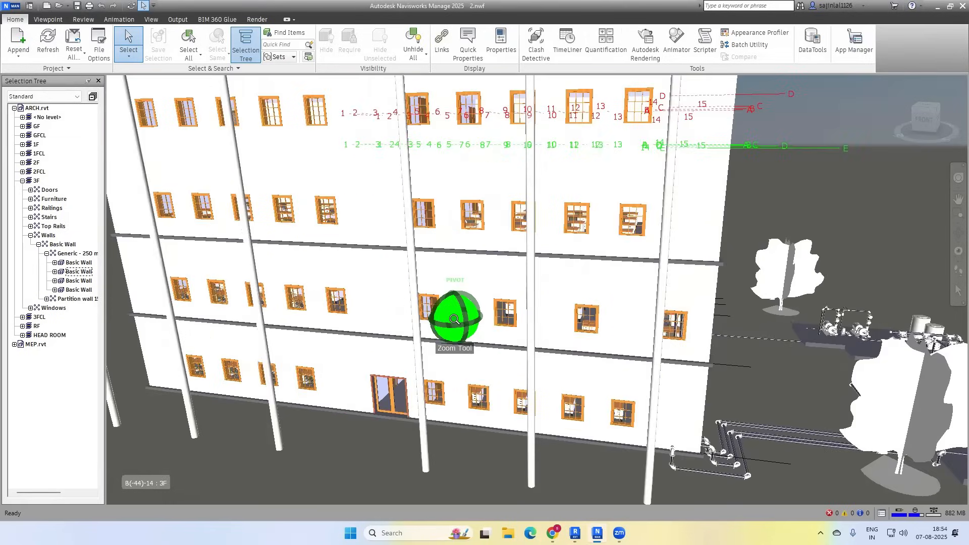
scroll(455, 319, down, 6)
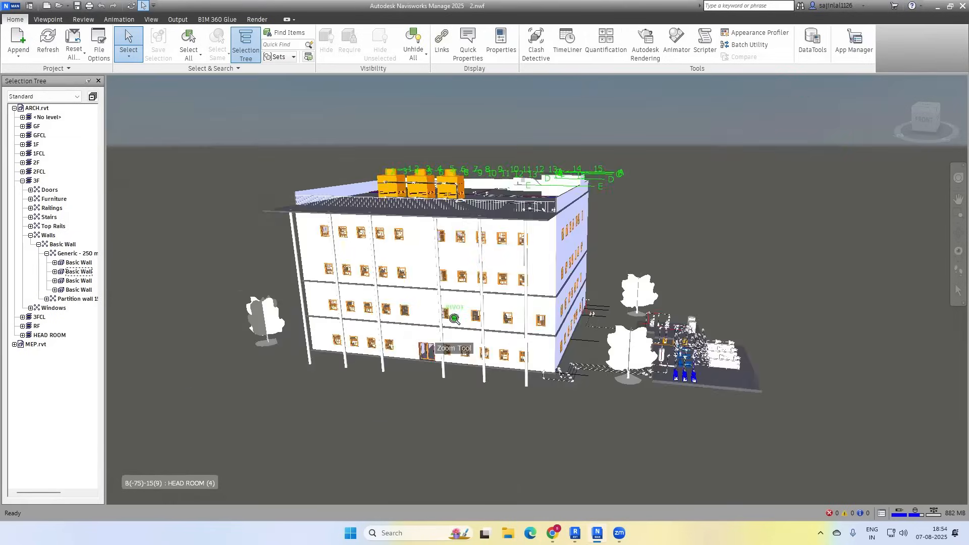
scroll(454, 320, up, 1)
scroll(454, 319, up, 3)
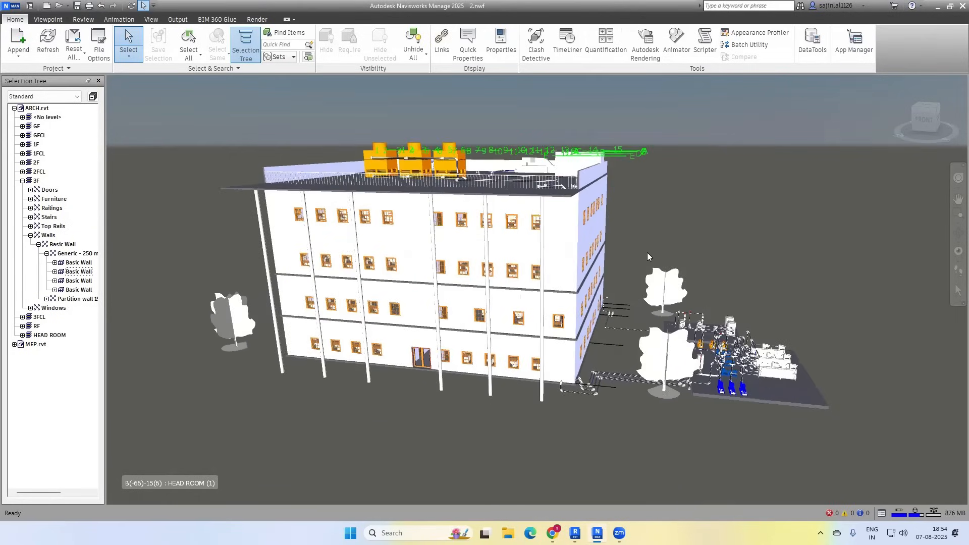
mouse_move(647, 252)
middle_down()
mouse_move(656, 252)
mouse_move(621, 254)
mouse_move(656, 255)
mouse_move(647, 258)
middle_up()
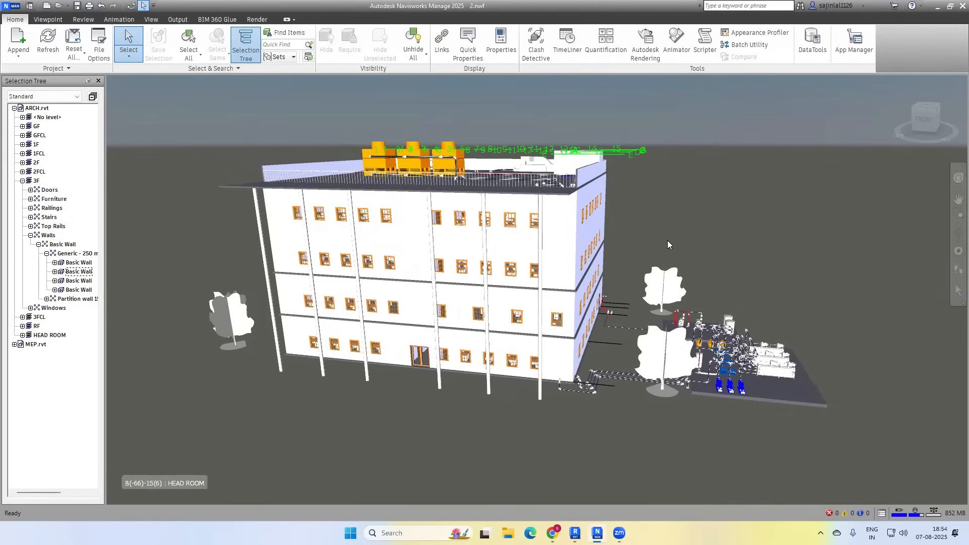
middle_drag(668, 241, 709, 263)
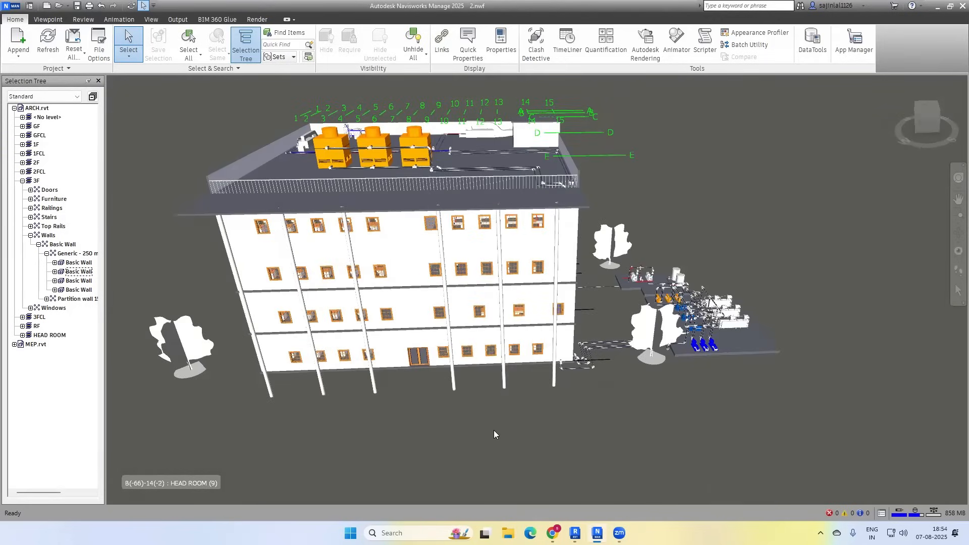
Select the tree beside the building and orbit the model around it, then do the same with the first rooftop cooling tower.
click(178, 348)
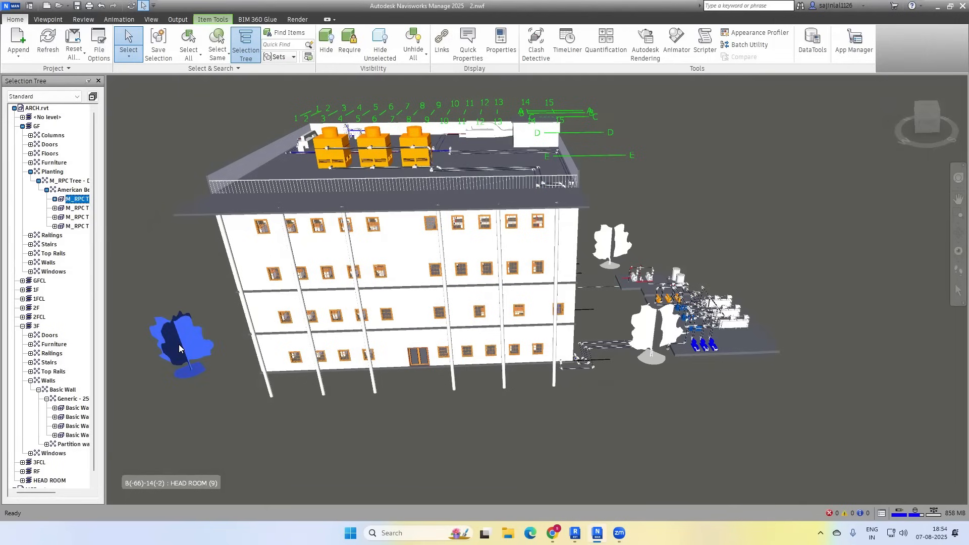
shift+middle_drag(179, 345, 211, 336)
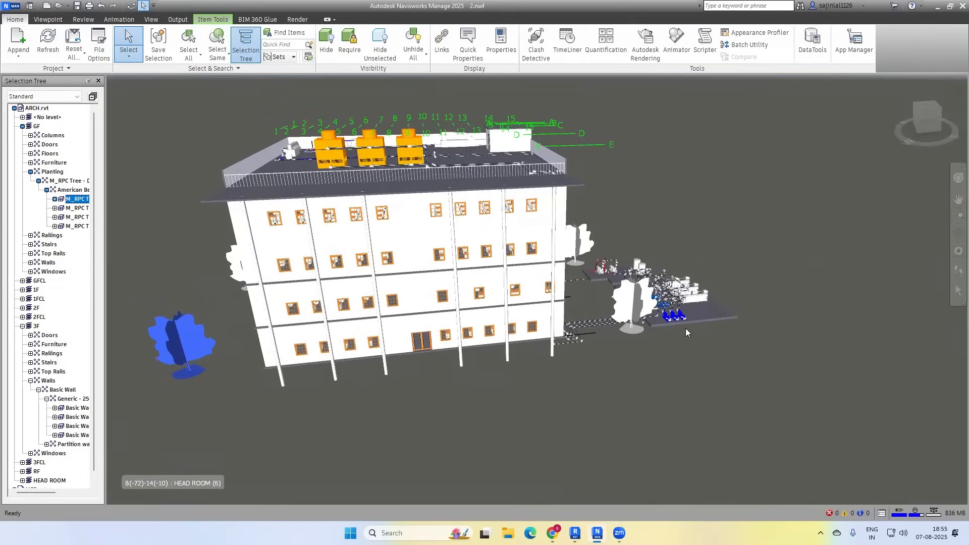
click(337, 148)
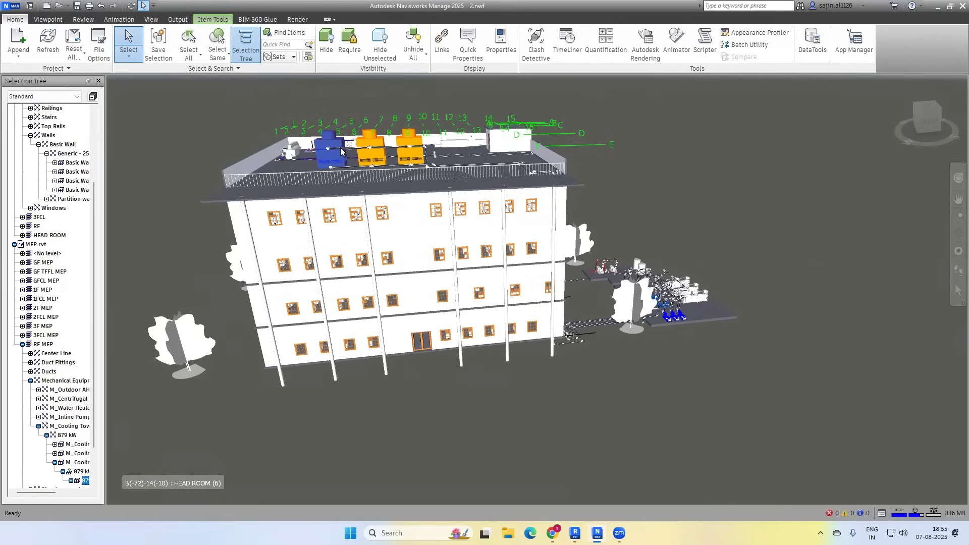
shift+middle_drag(342, 151, 316, 153)
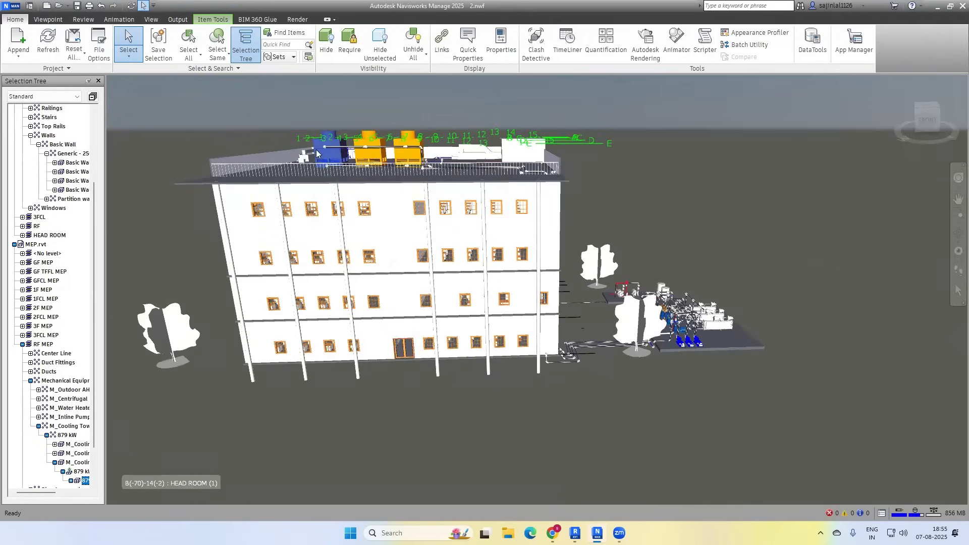
Switch to the Front view and zoom out to show the whole building.
click(928, 118)
scroll(620, 239, down, 10)
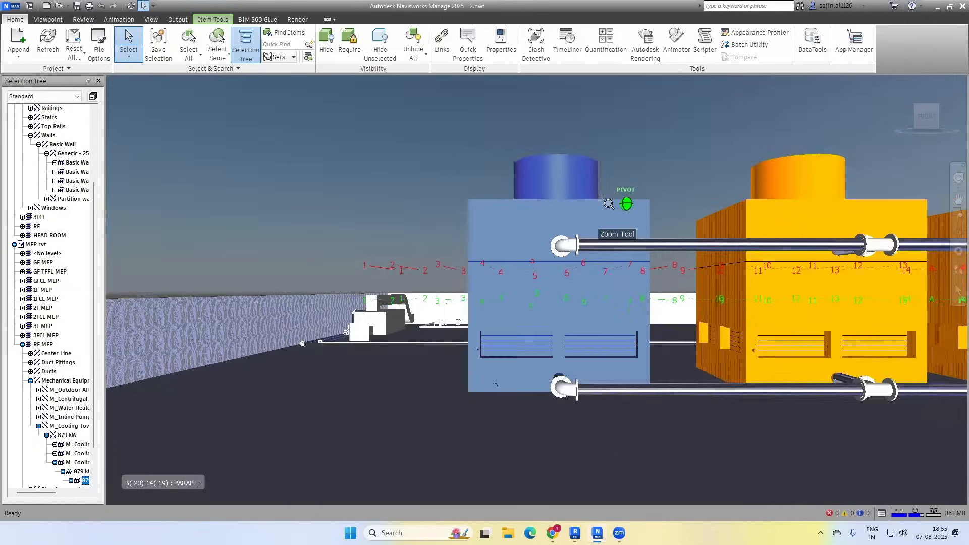
scroll(575, 204, down, 3)
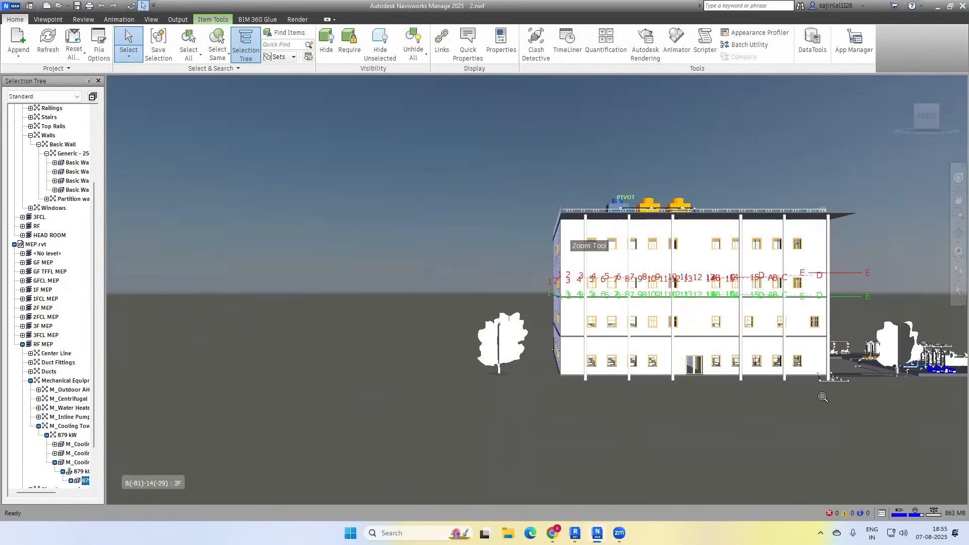
scroll(644, 383, down, 3)
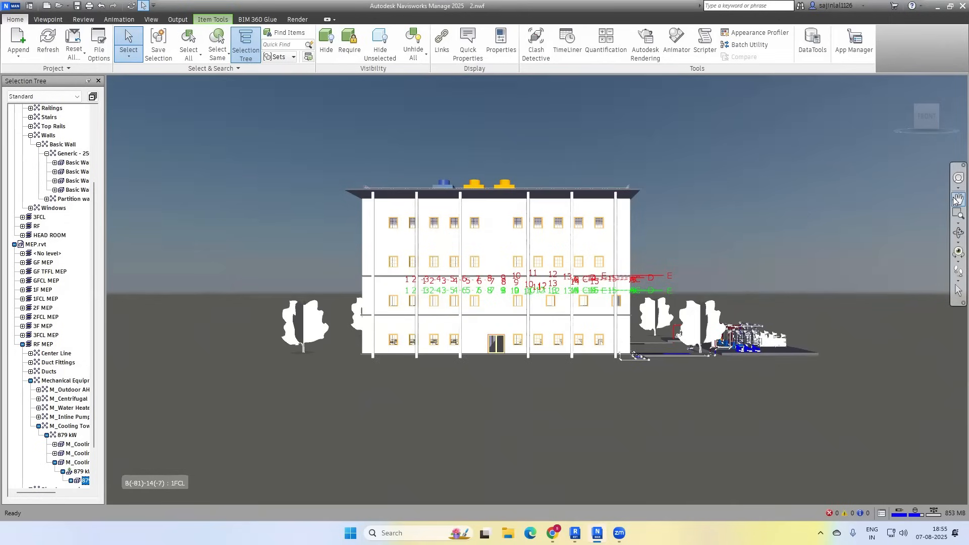
Zoom in on the building's front facade using Zoom Window.
click(958, 223)
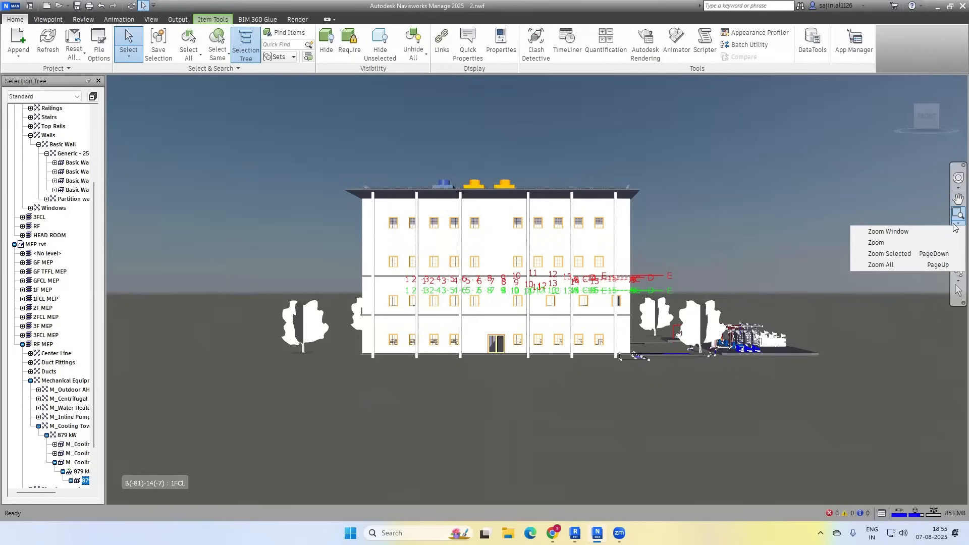
click(925, 235)
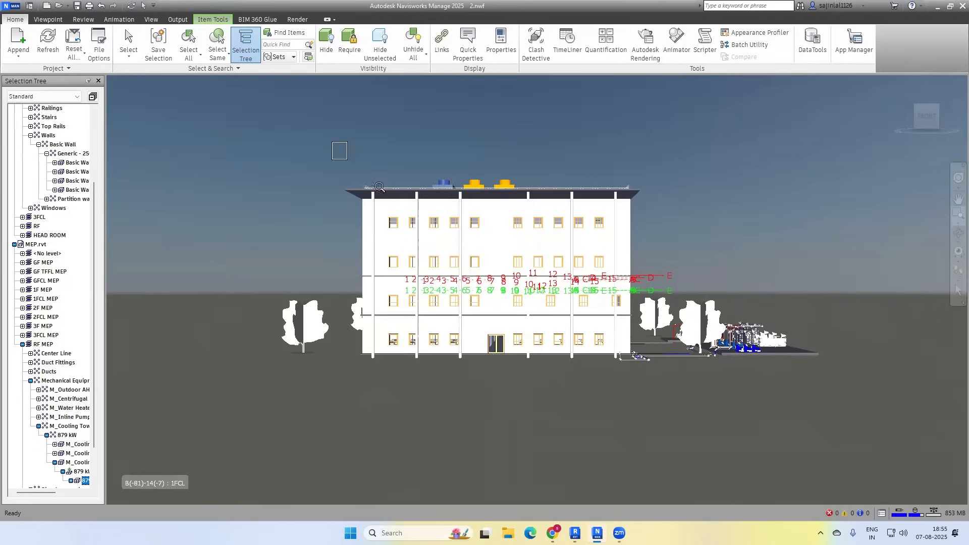
drag(379, 188, 677, 385)
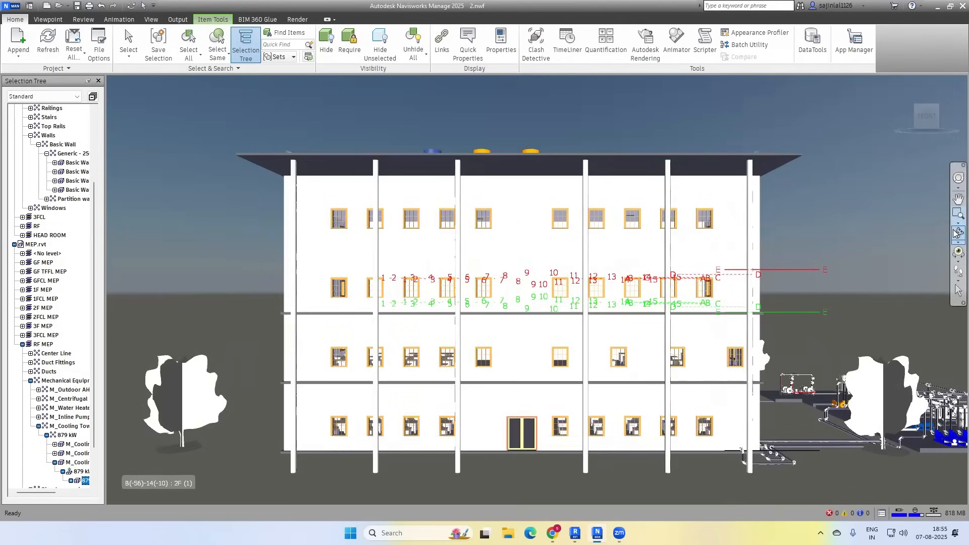
Zoom in and out repeatedly on the building's front facade with the Zoom tool.
click(957, 226)
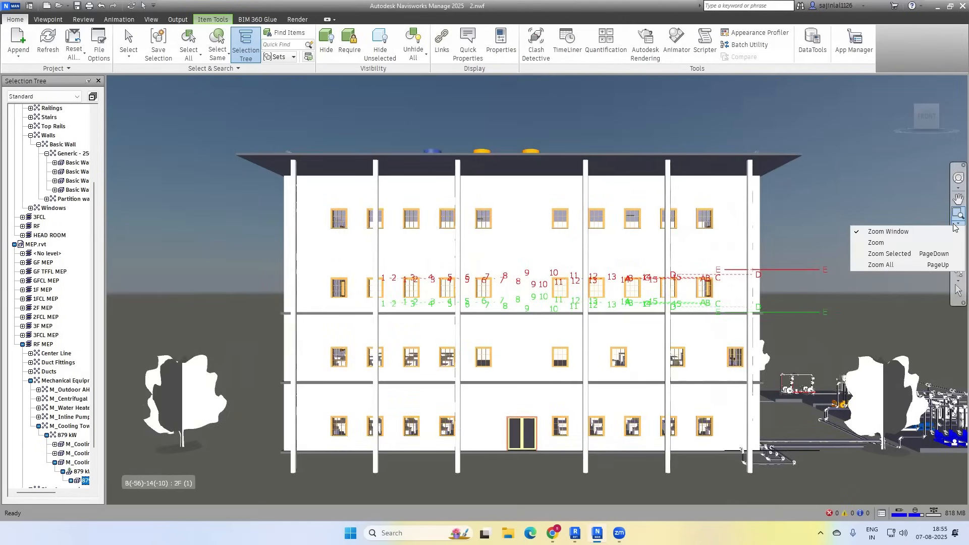
click(911, 246)
drag(519, 236, 166, 239)
scroll(141, 236, up, 2)
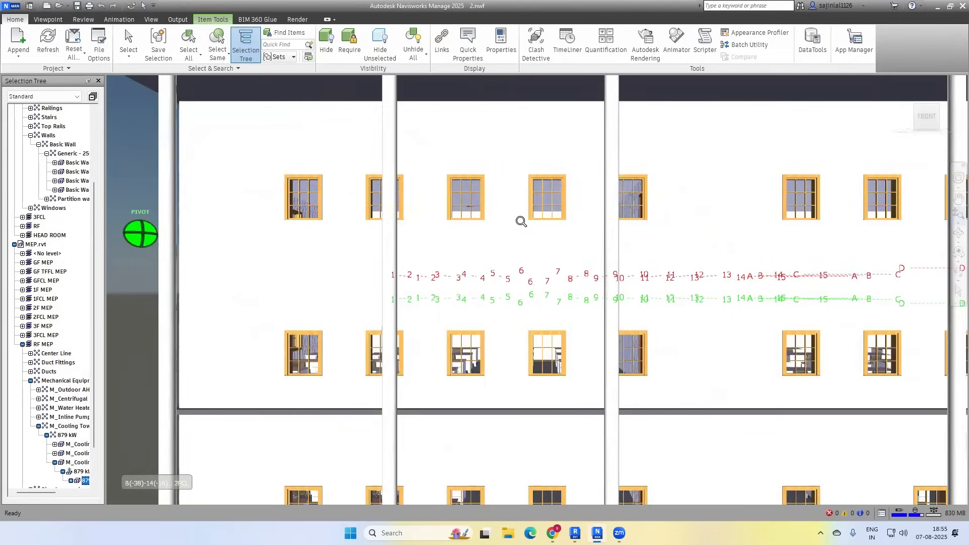
scroll(521, 220, down, 1)
drag(522, 221, 612, 238)
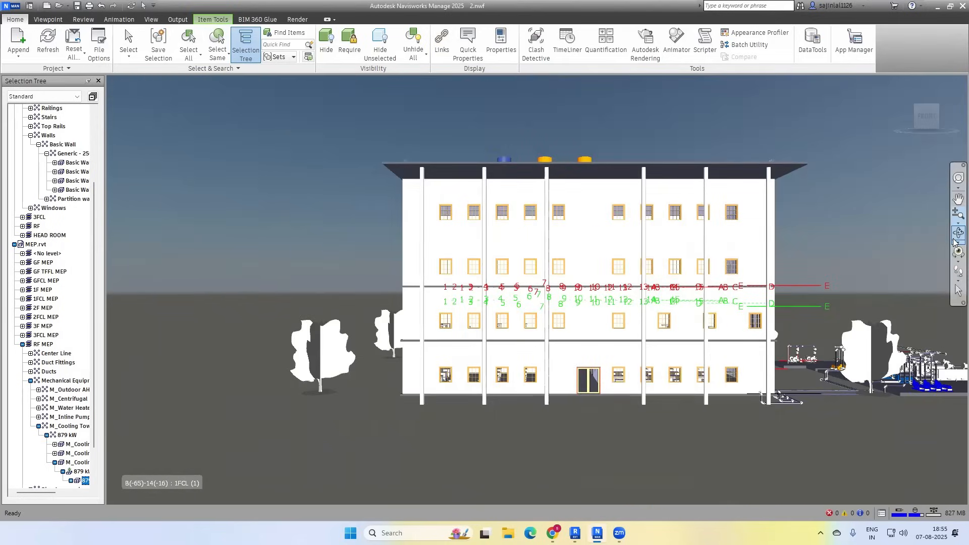
click(956, 227)
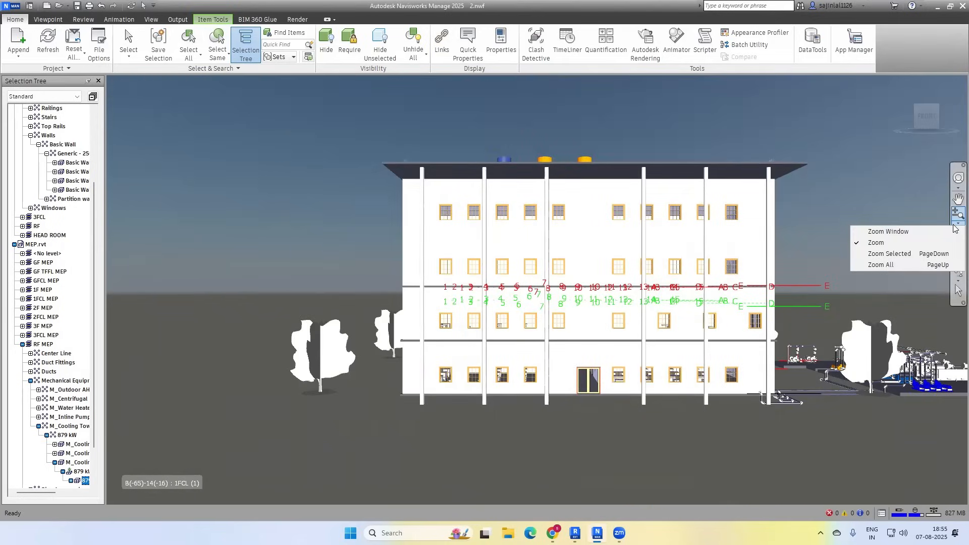
click(677, 214)
scroll(677, 214, up, 2)
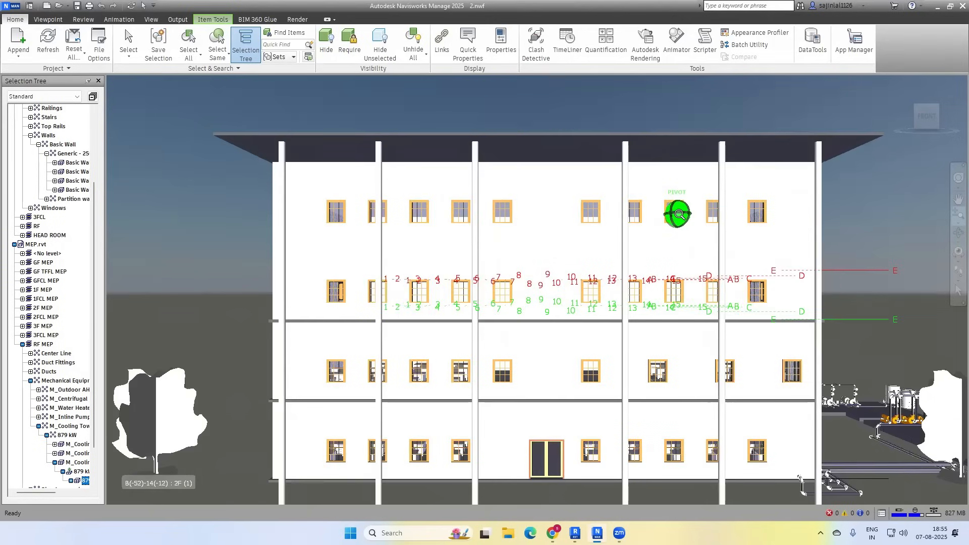
scroll(679, 214, up, 1)
Select a top-floor window on the front facade and zoom to it with Zoom Selected.
click(958, 291)
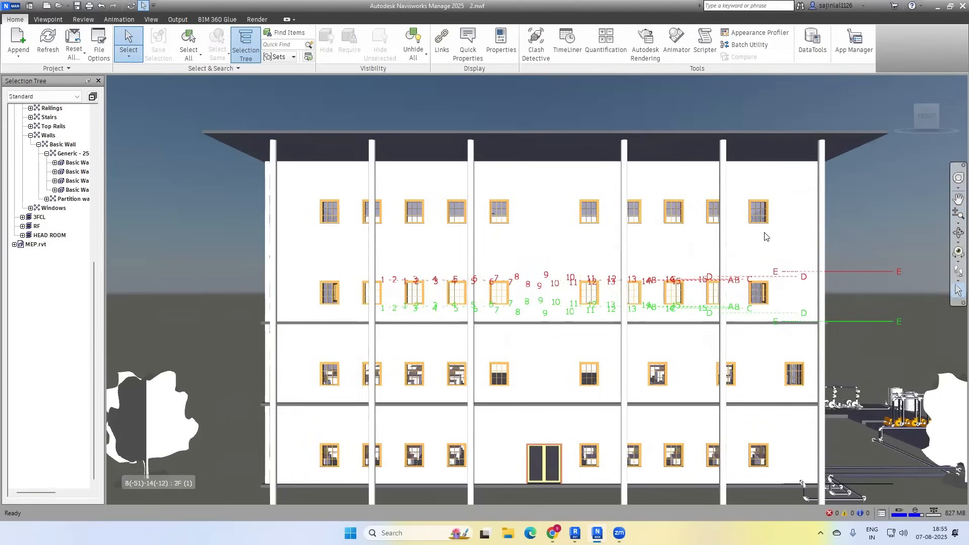
click(676, 215)
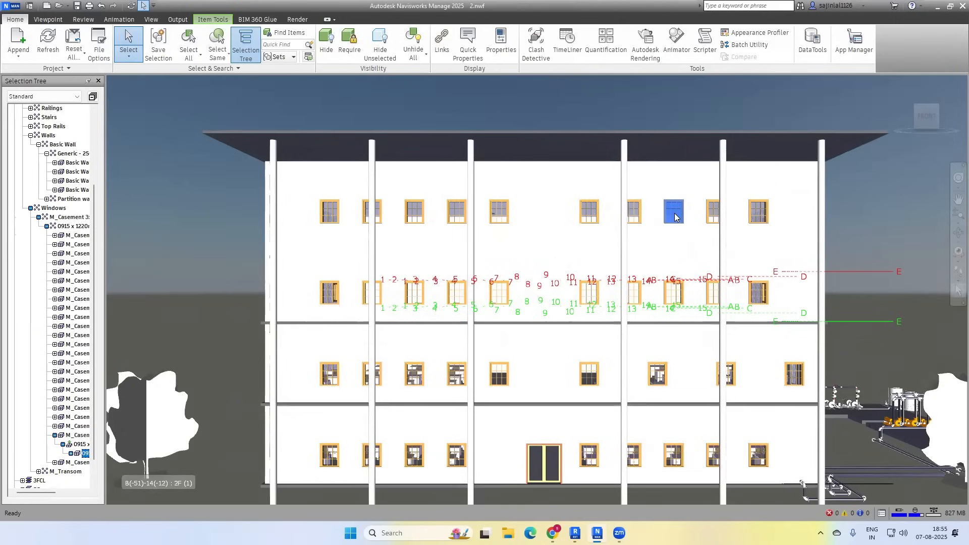
click(959, 223)
click(909, 254)
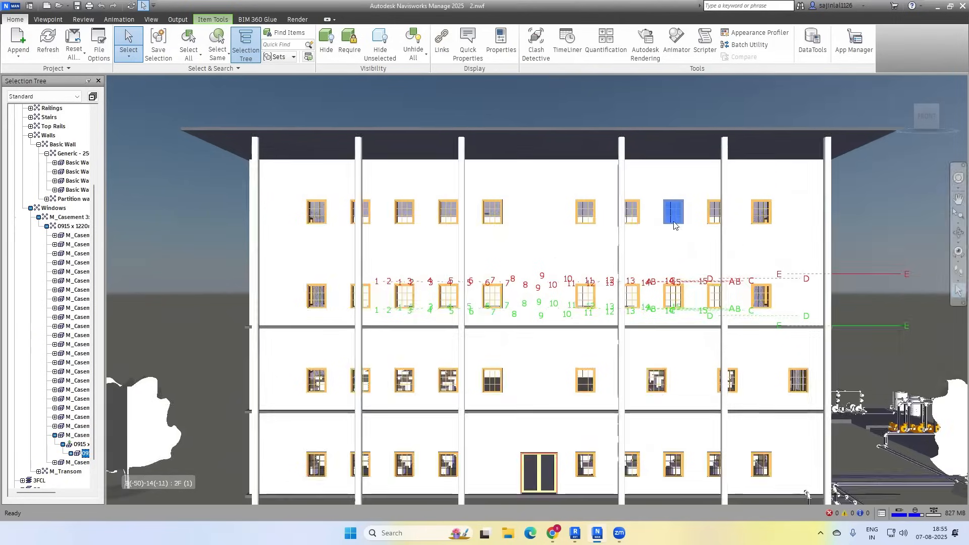
Fit the whole model in view with Zoom All and clear the window selection.
click(958, 223)
click(902, 265)
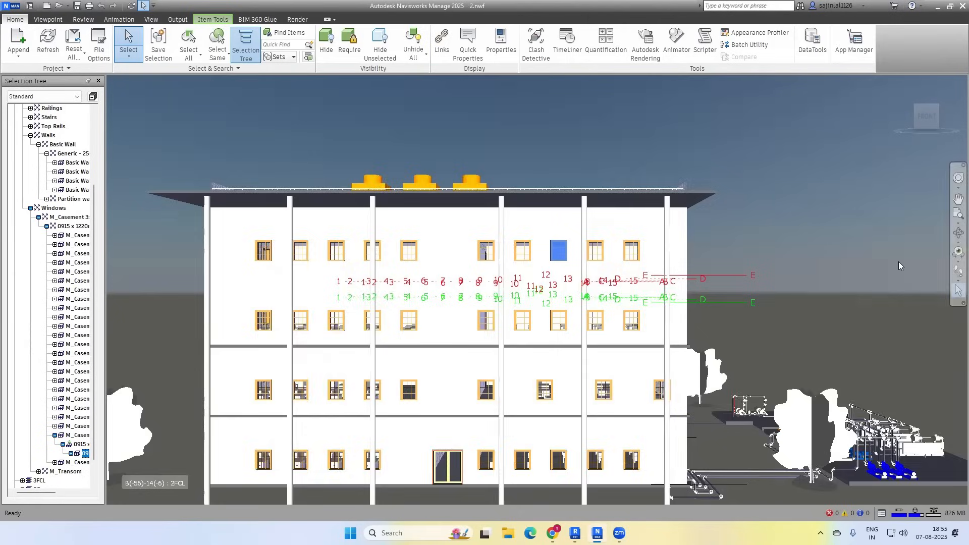
click(752, 254)
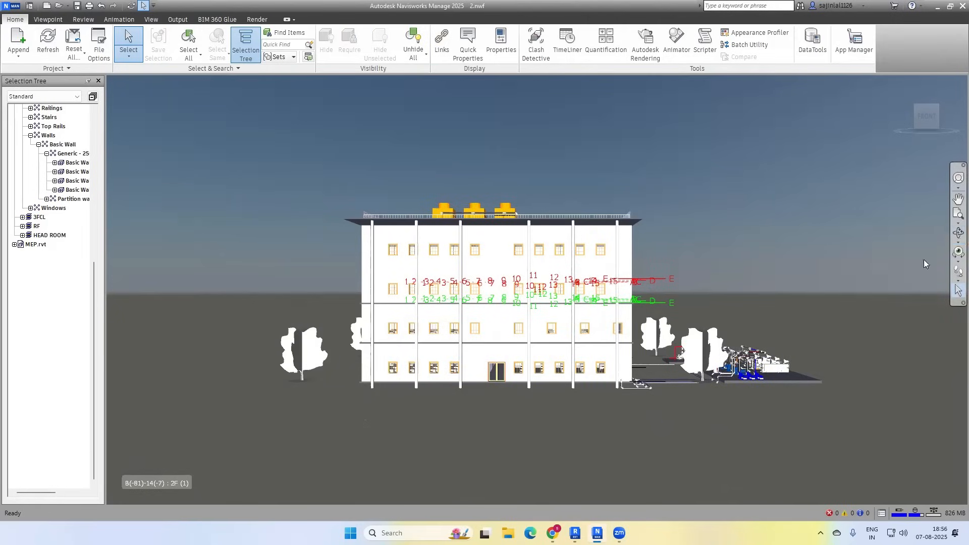
Select and deselect a front column while orbiting the building to look down on its roof.
click(573, 385)
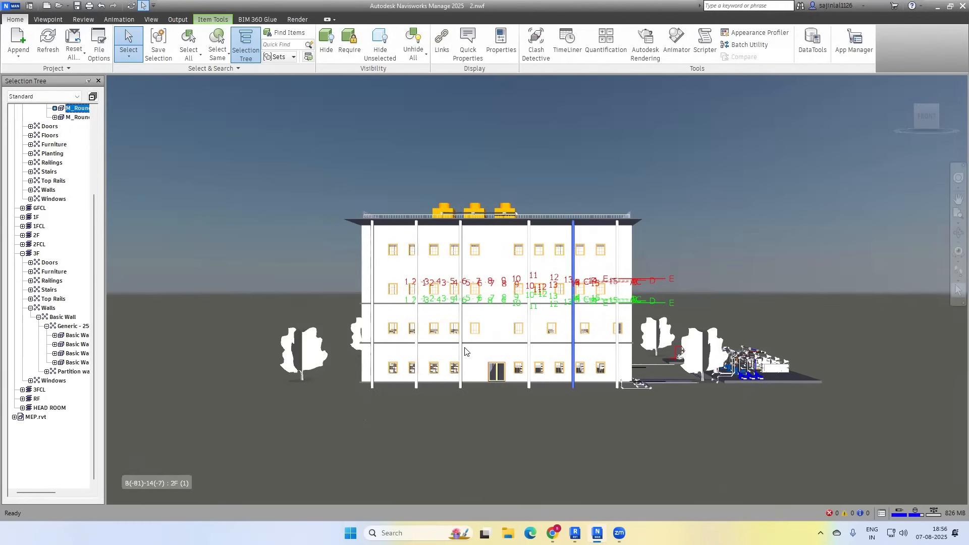
shift+middle_drag(464, 359, 542, 387)
click(558, 394)
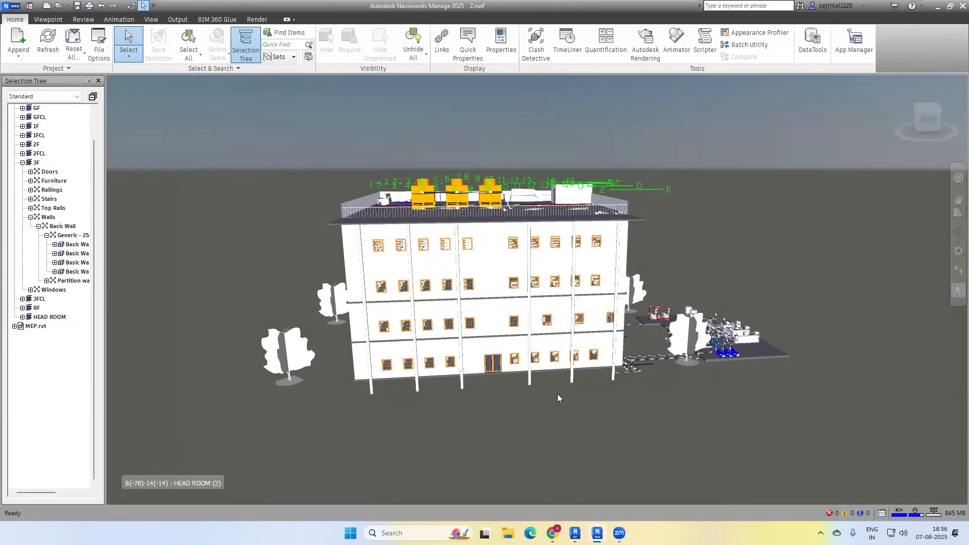
click(958, 234)
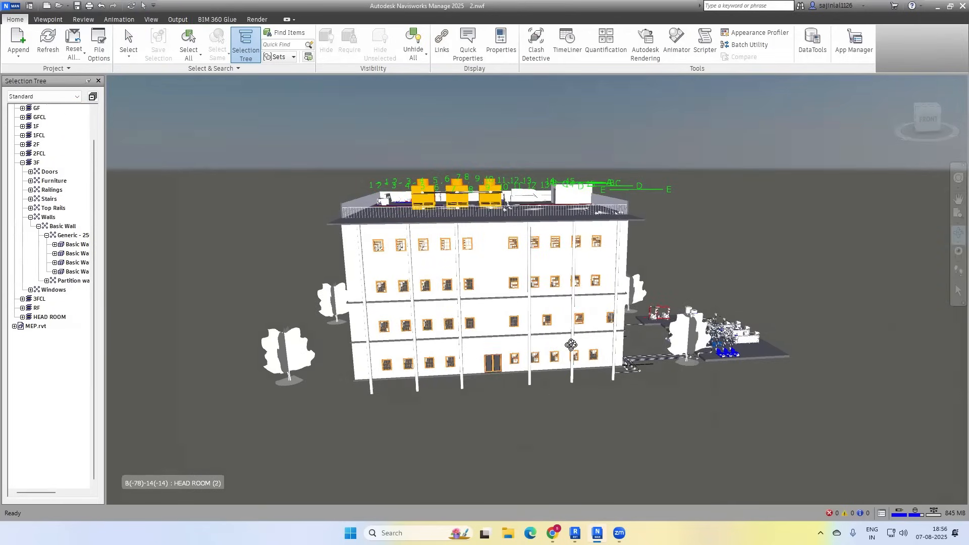
mouse_move(573, 345)
mouse_down()
mouse_move(385, 366)
mouse_move(400, 355)
mouse_move(384, 351)
mouse_move(405, 409)
mouse_up()
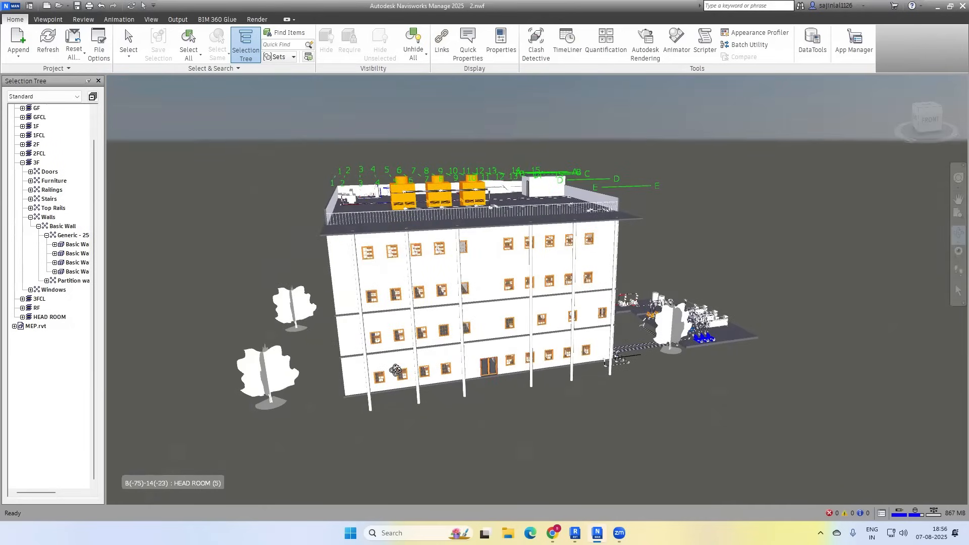
Select the front tree beside the building and orbit the model around it.
key(ctrl+1)
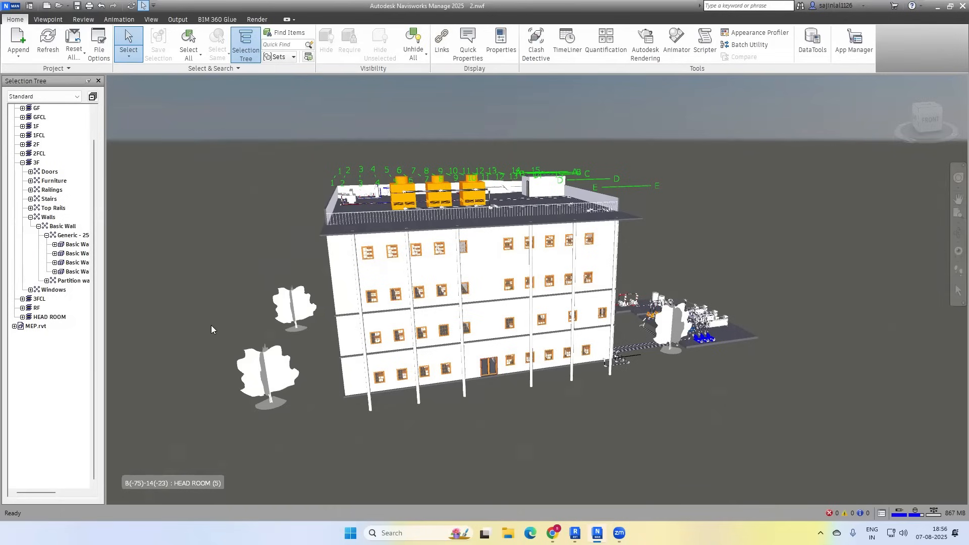
click(249, 365)
click(955, 234)
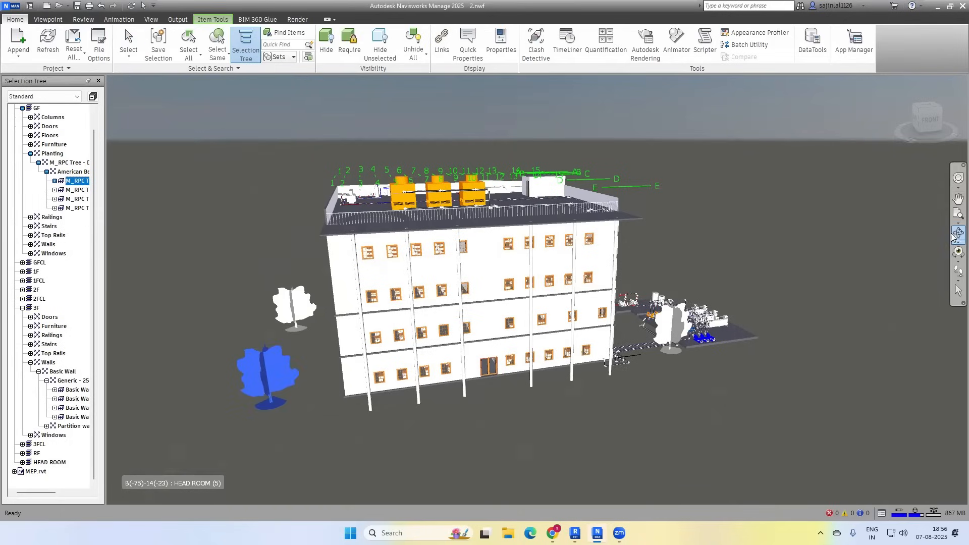
mouse_move(285, 389)
mouse_down()
mouse_move(363, 392)
mouse_move(317, 405)
mouse_move(325, 391)
mouse_up()
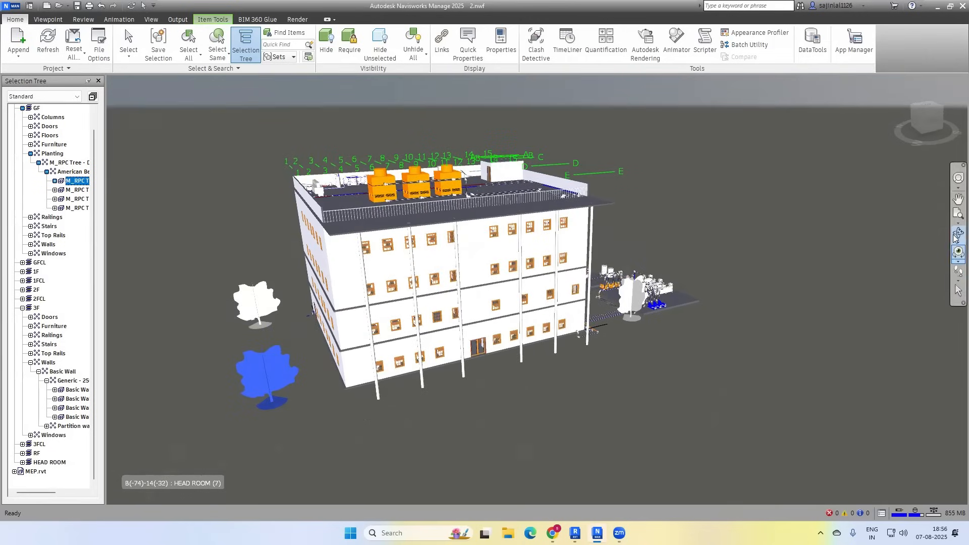
Select the first rooftop cooling tower and orbit the model around it.
click(955, 292)
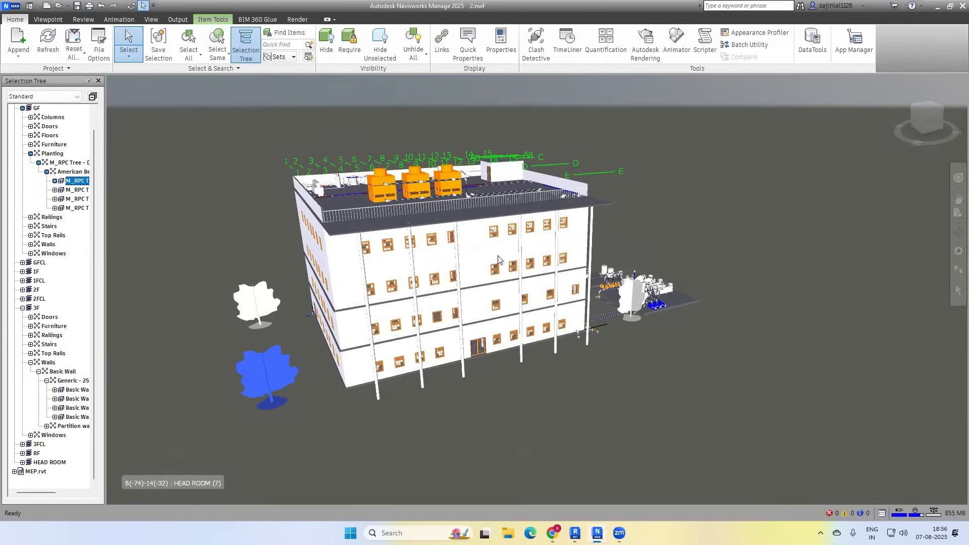
click(381, 180)
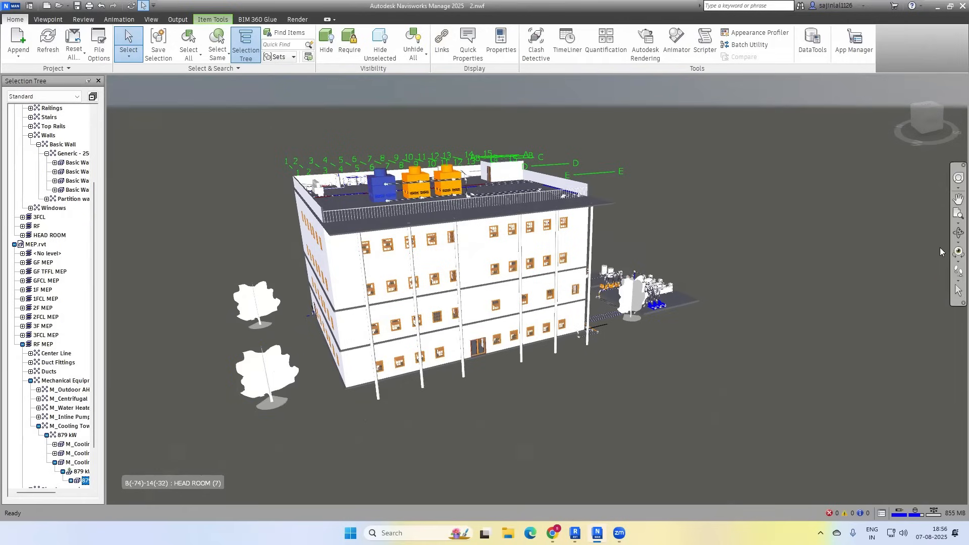
click(955, 233)
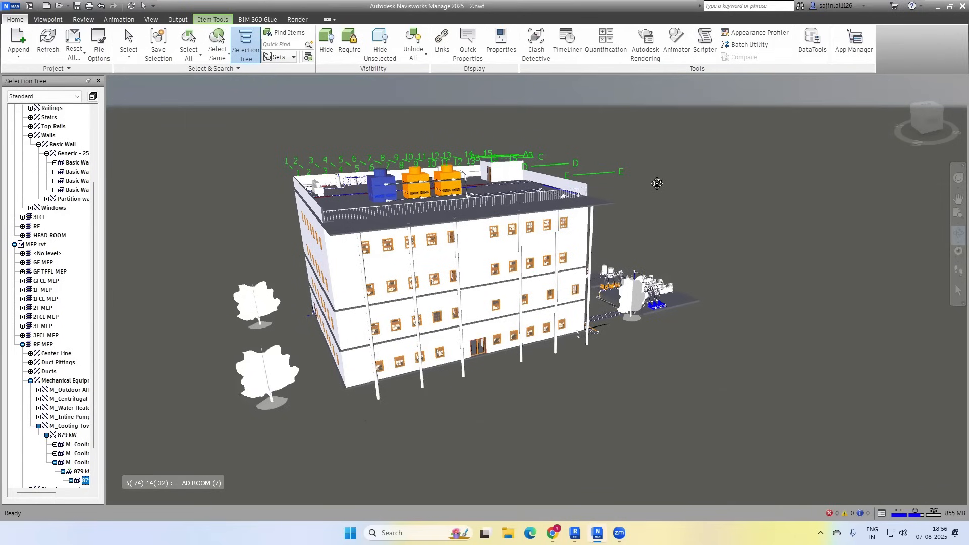
mouse_move(657, 183)
mouse_down()
mouse_move(566, 212)
mouse_move(537, 181)
mouse_move(591, 217)
mouse_move(616, 187)
mouse_move(644, 204)
mouse_up()
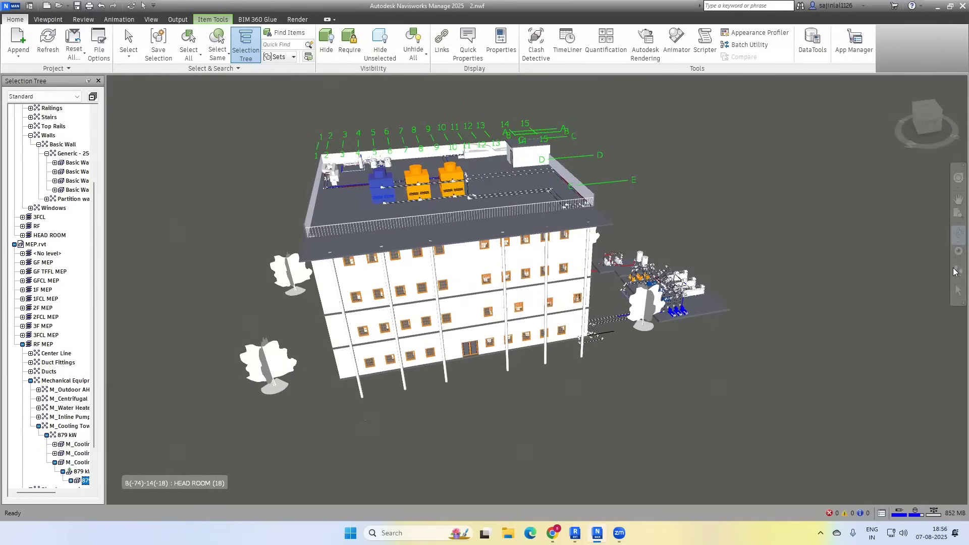
View the building's side and roof from different directions using the Look tool and panning.
click(959, 291)
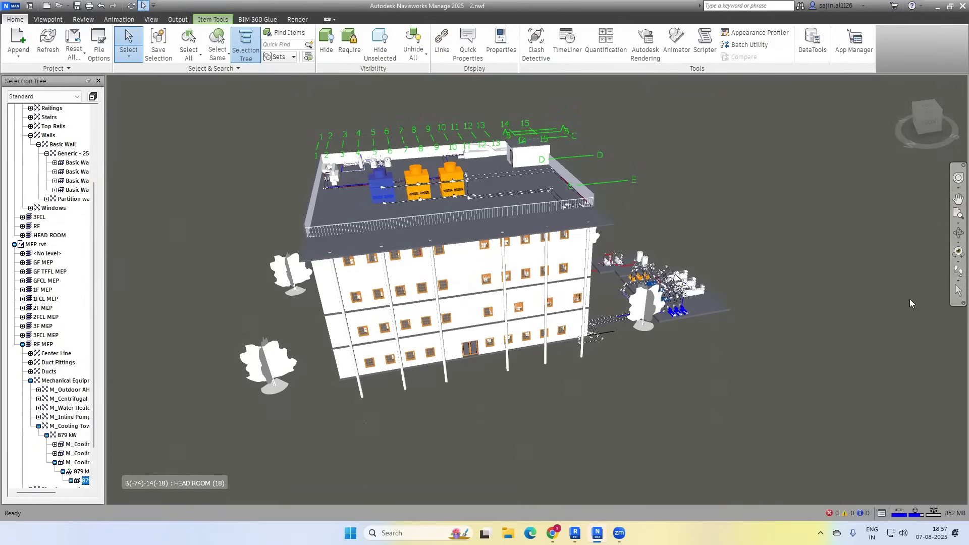
click(955, 253)
drag(695, 334, 353, 428)
middle_drag(558, 386, 850, 312)
middle_drag(450, 286, 528, 266)
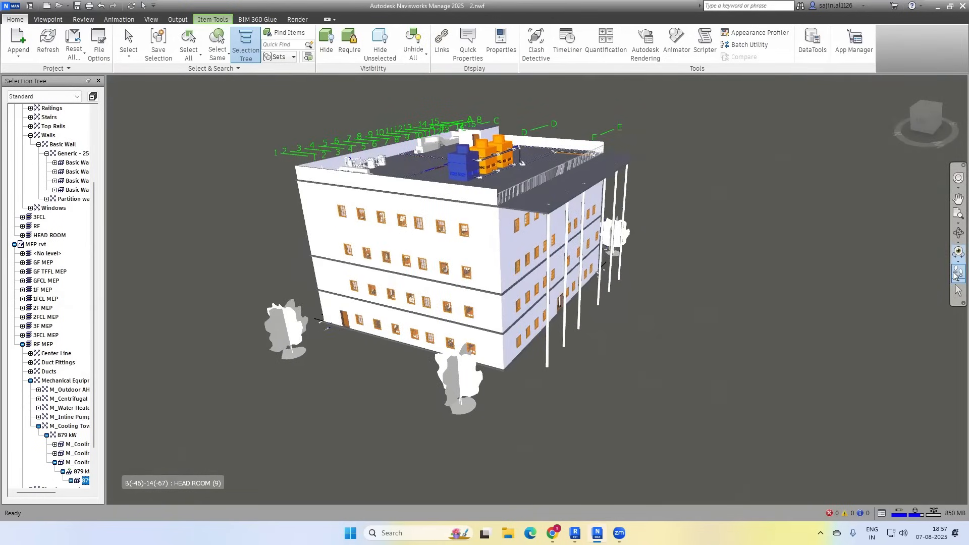
Switch to the Front view and fit the entire model with Zoom All.
click(938, 129)
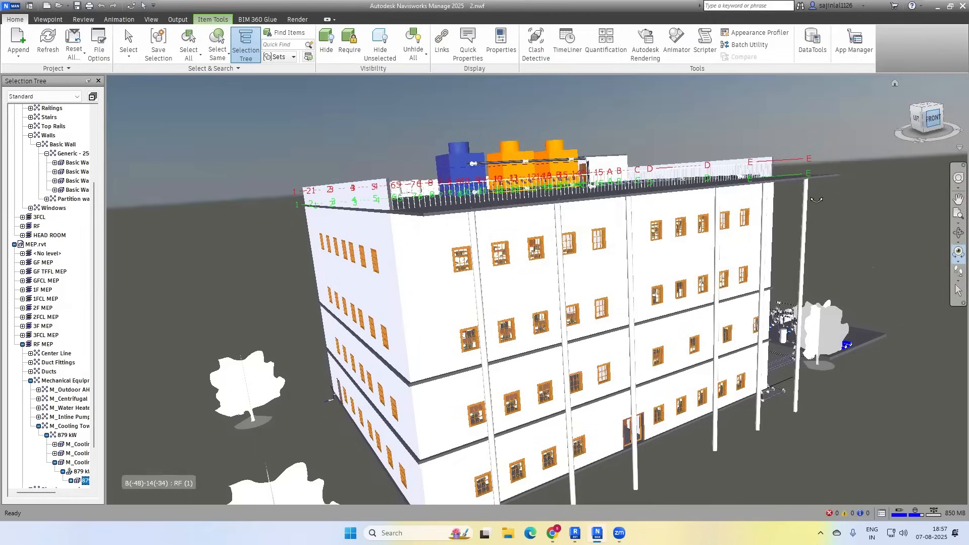
click(957, 224)
click(911, 264)
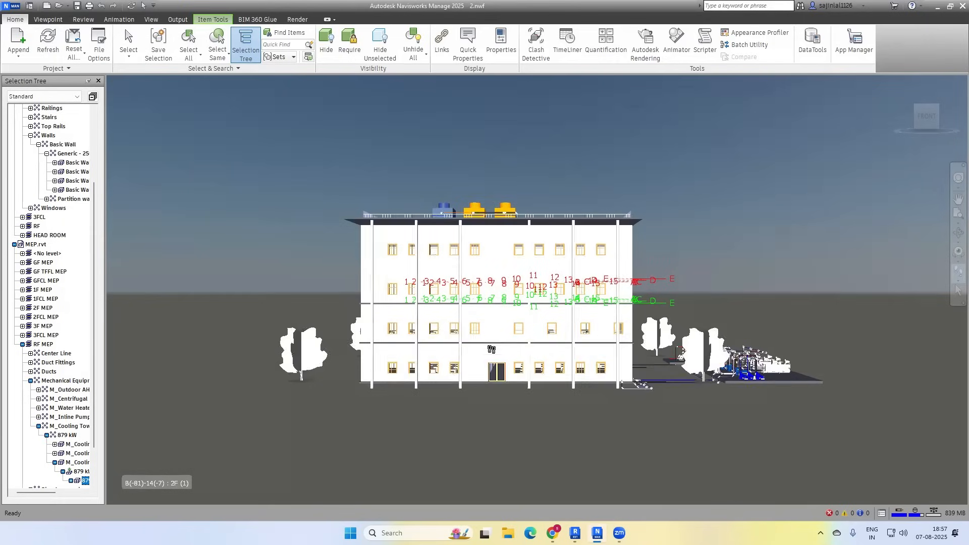
Walk toward and away from the front facade with the Walk tool, shifting the viewpoint up and down.
drag(491, 349, 491, 333)
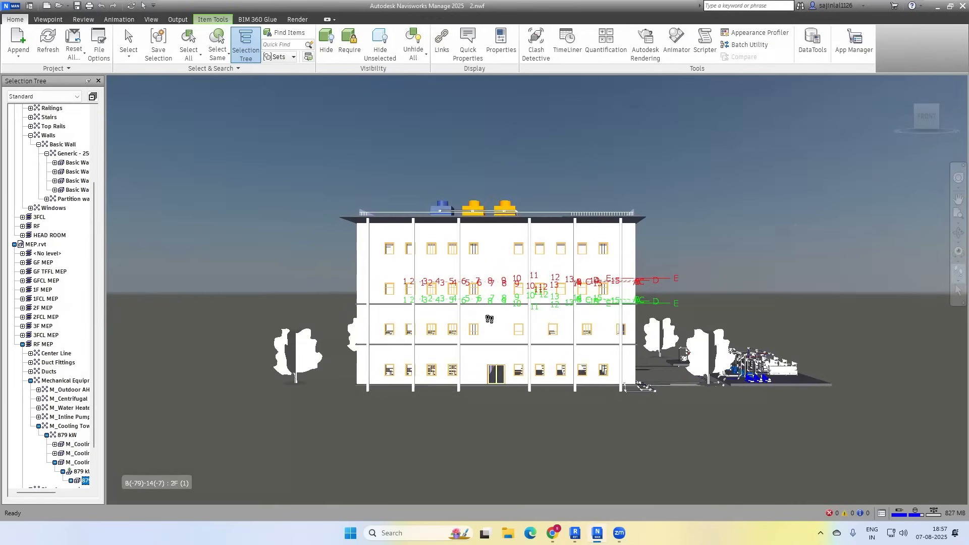
drag(490, 319, 494, 247)
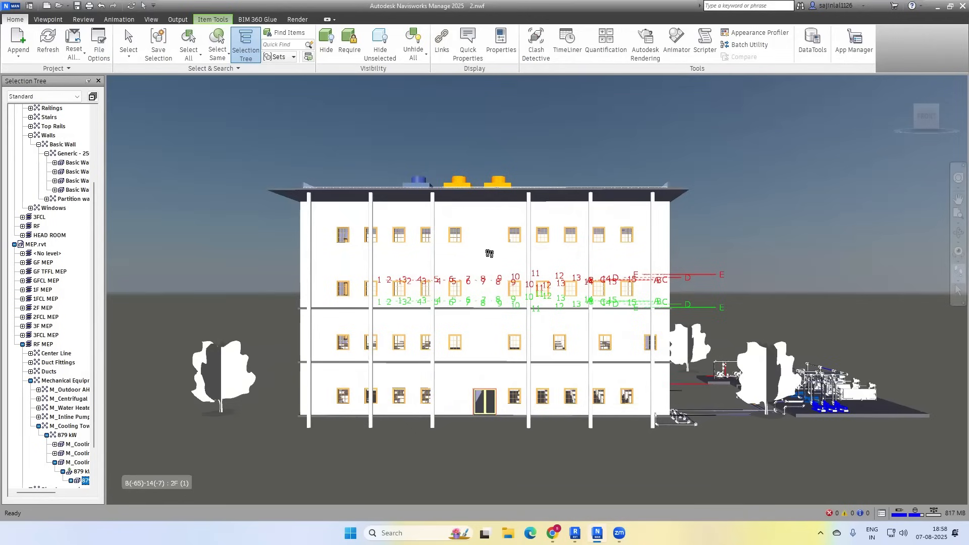
drag(489, 255, 496, 437)
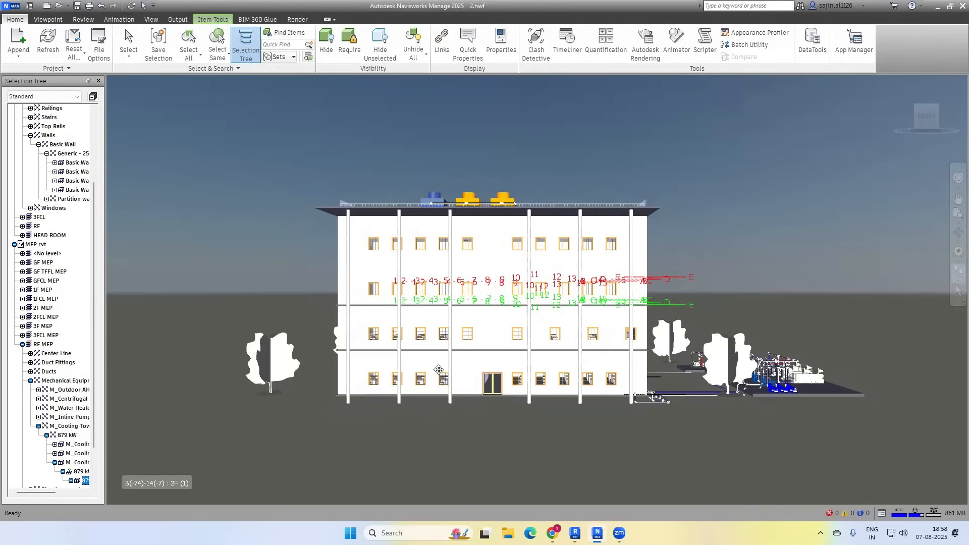
middle_drag(439, 369, 378, 374)
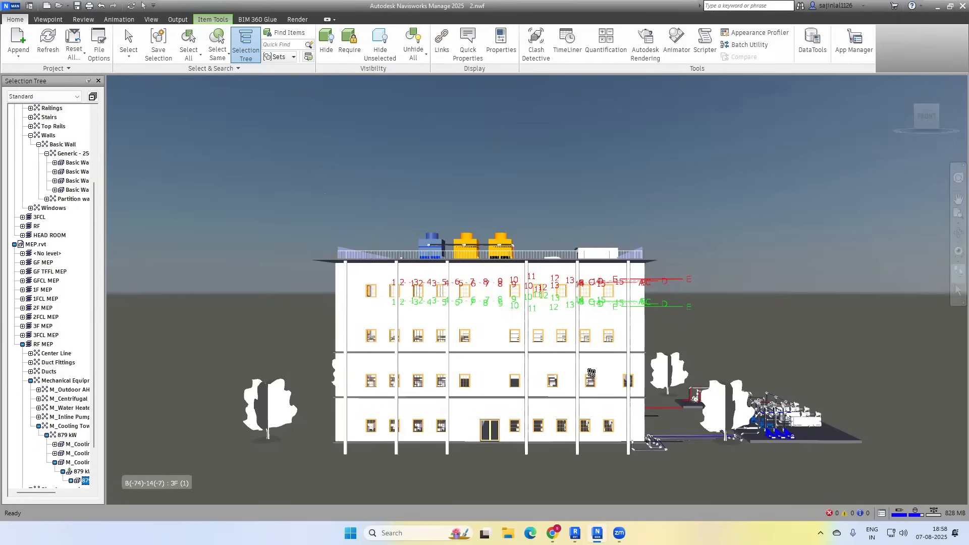
middle_drag(487, 411, 486, 497)
drag(470, 383, 481, 340)
middle_drag(480, 341, 480, 419)
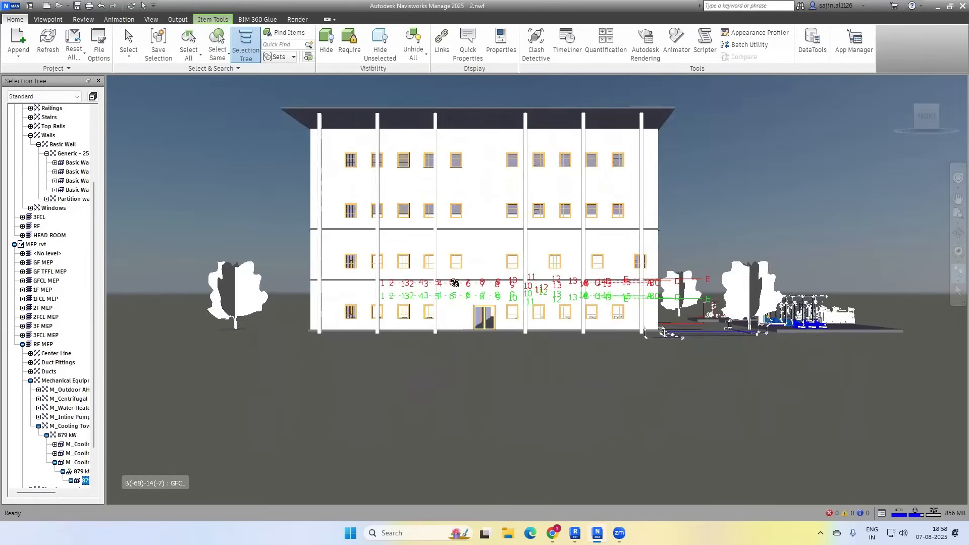
Walk up to the ground-floor entrance door, adjusting the viewpoint height along the way.
drag(469, 316, 267, 279)
middle_drag(267, 280, 260, 280)
drag(523, 400, 517, 305)
middle_drag(529, 269, 544, 309)
drag(545, 309, 528, 212)
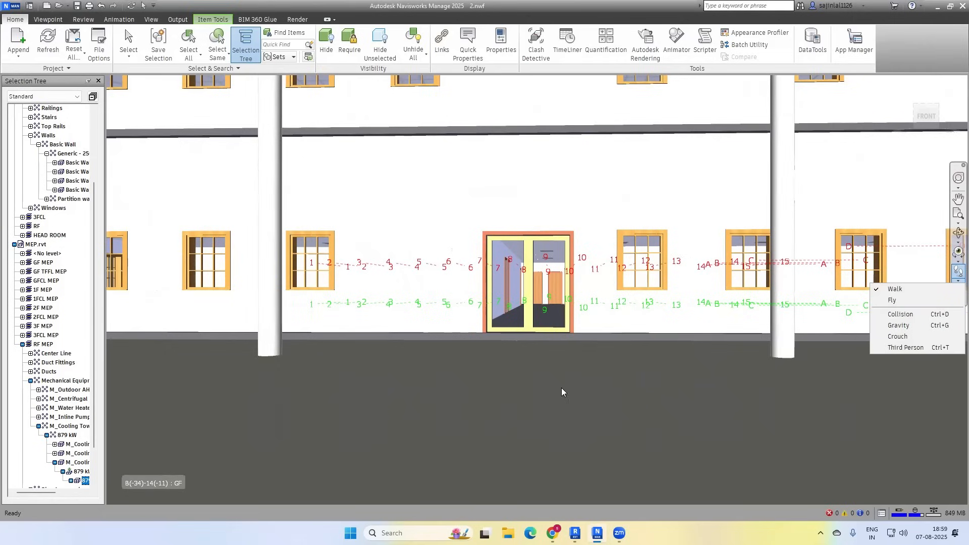
drag(550, 347, 513, 199)
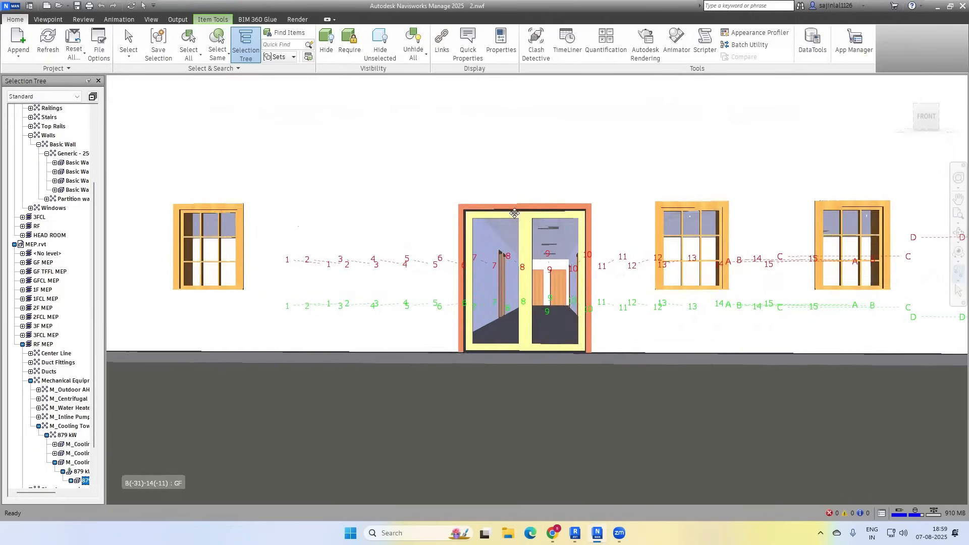
drag(519, 150, 748, 252)
Return to the Front view and show the full model again with Zoom All.
click(936, 121)
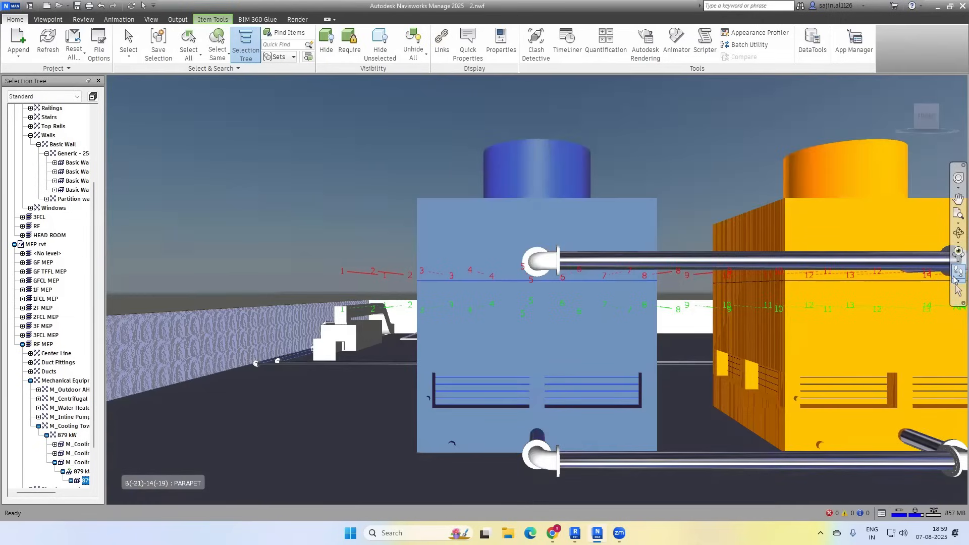
click(958, 224)
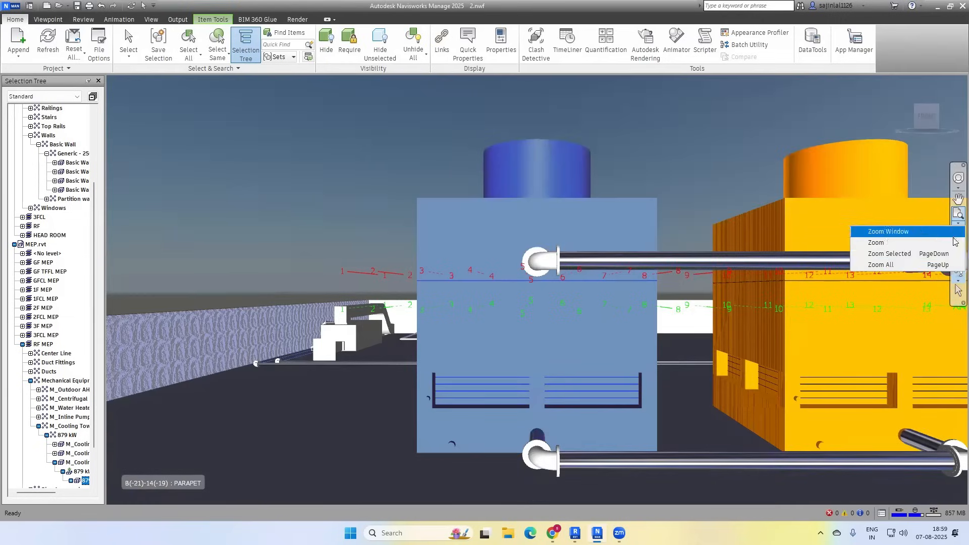
click(924, 267)
Walk closer to the front facade with the Walk tool and turn on Collision.
middle_drag(485, 385, 494, 452)
scroll(484, 360, up, 2)
drag(485, 359, 489, 286)
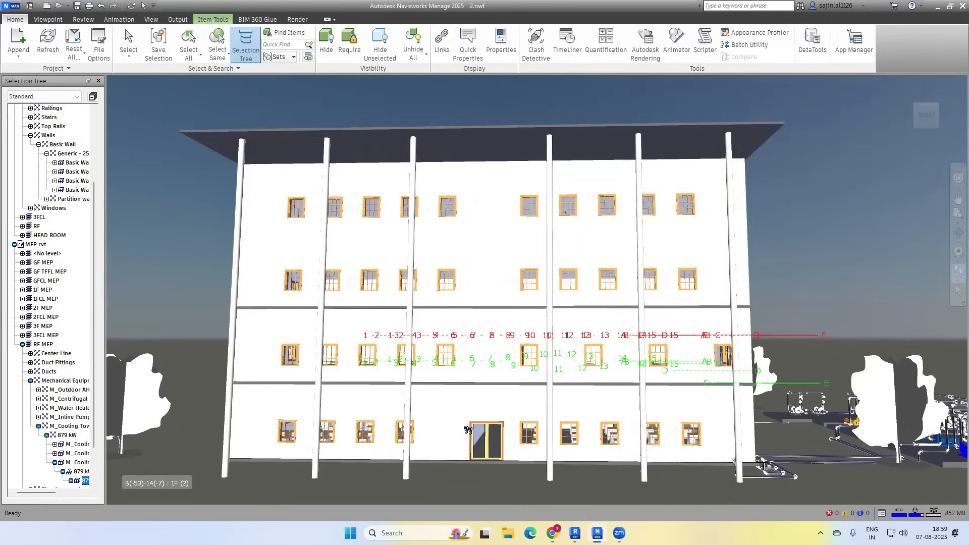
click(959, 281)
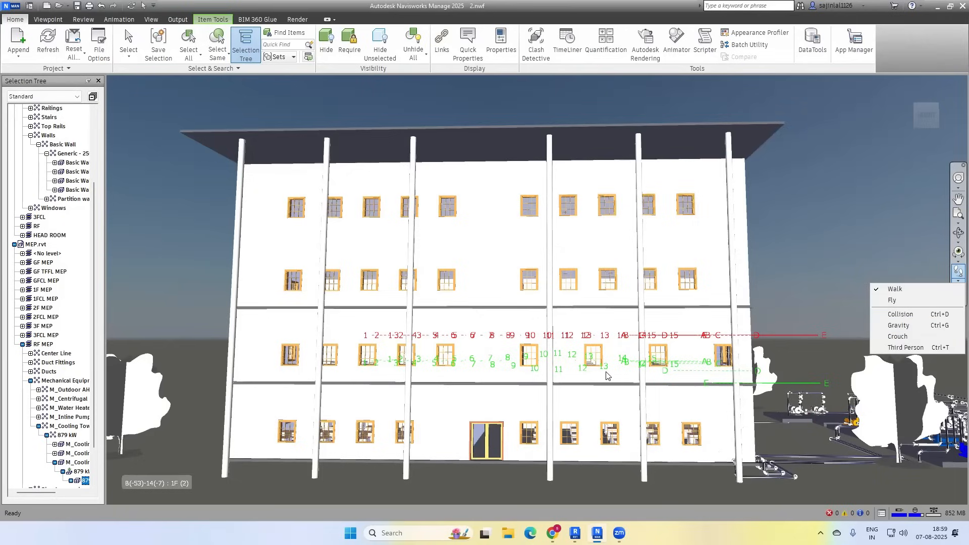
click(901, 314)
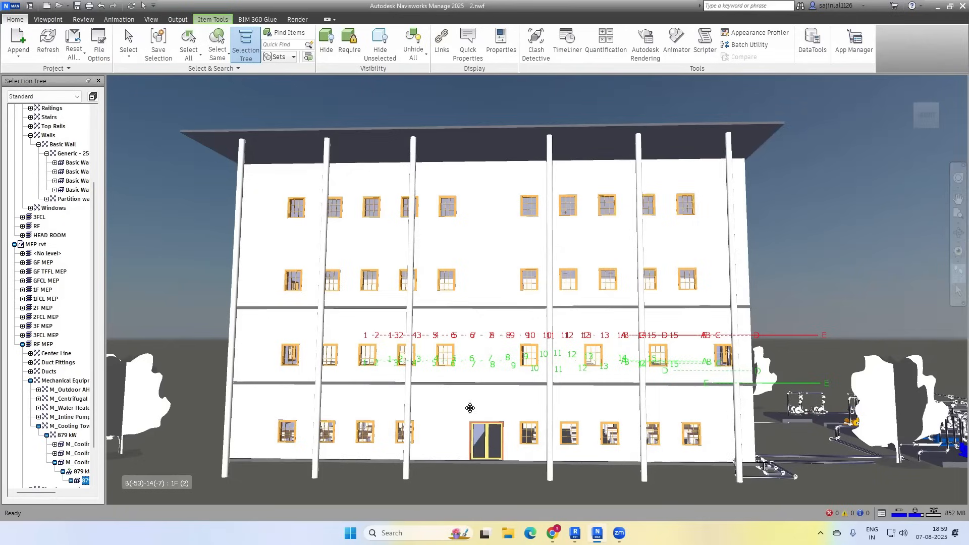
Recenter the viewpoint on the front facade and walk up to the ground-floor entrance door.
drag(470, 408, 353, 438)
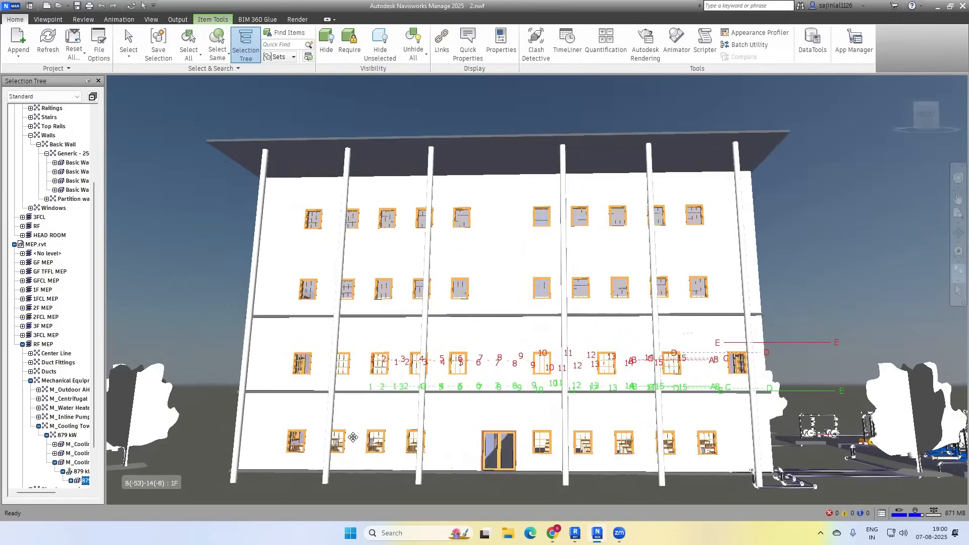
middle_drag(352, 437, 487, 478)
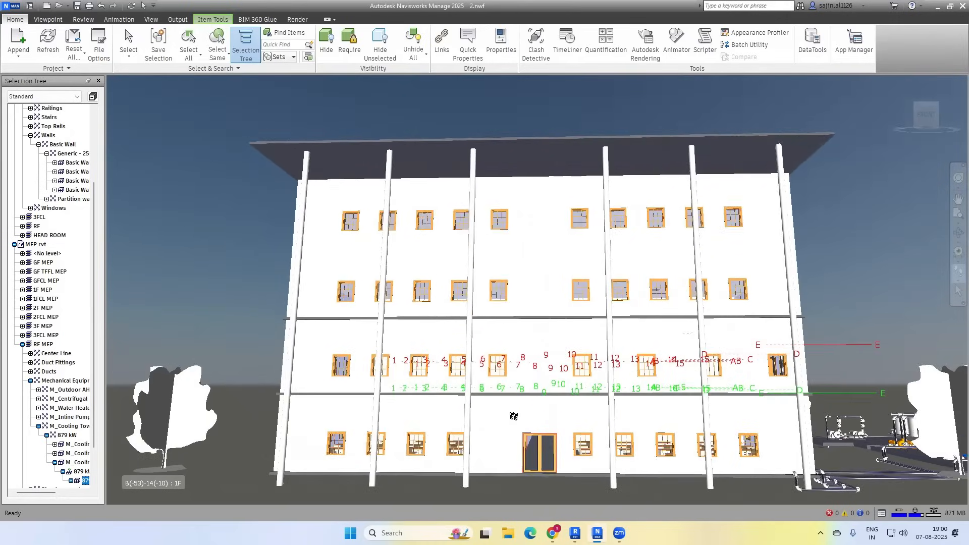
drag(514, 417, 497, 287)
middle_drag(501, 290, 515, 259)
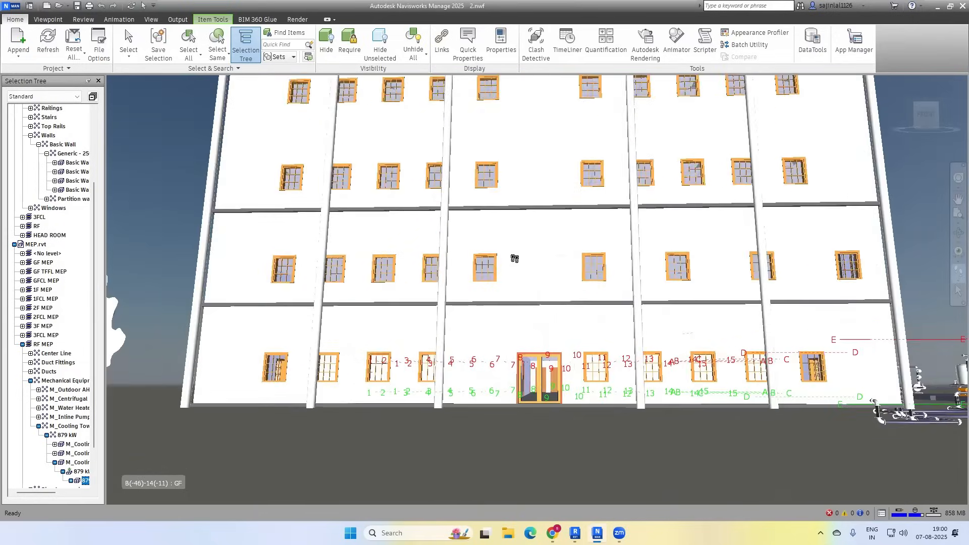
key(Up)
key(Up)
key(Up)
key(Up)
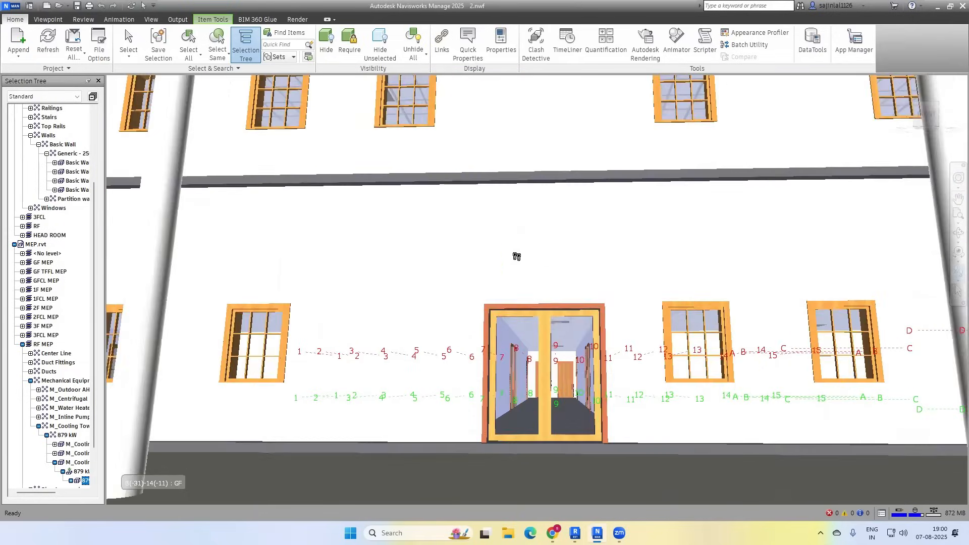
Walk through the entrance door and into the ground-floor corridor with Collision on.
key(Up)
key(Up)
key(Up)
key(Up)
key(Up)
key(Up)
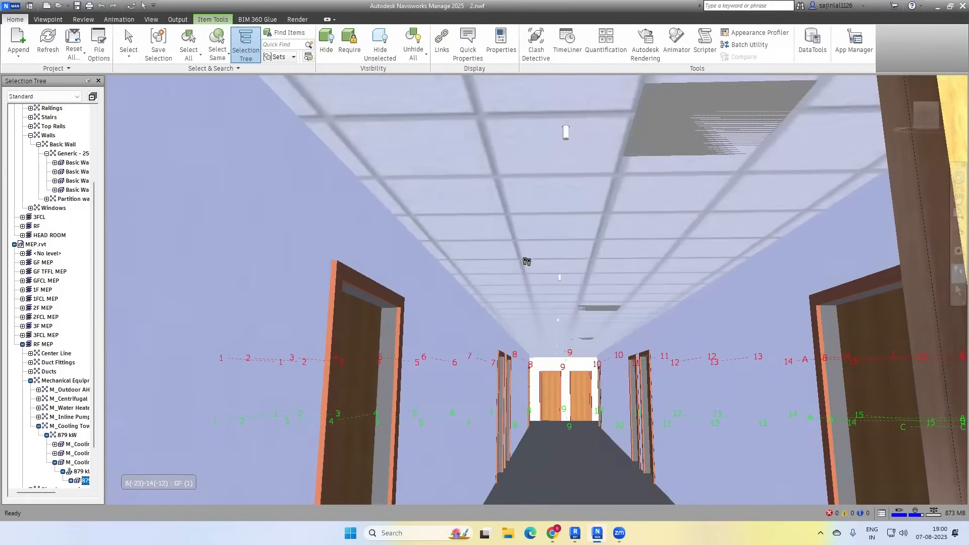
key(Up)
key(Up)
key(Up)
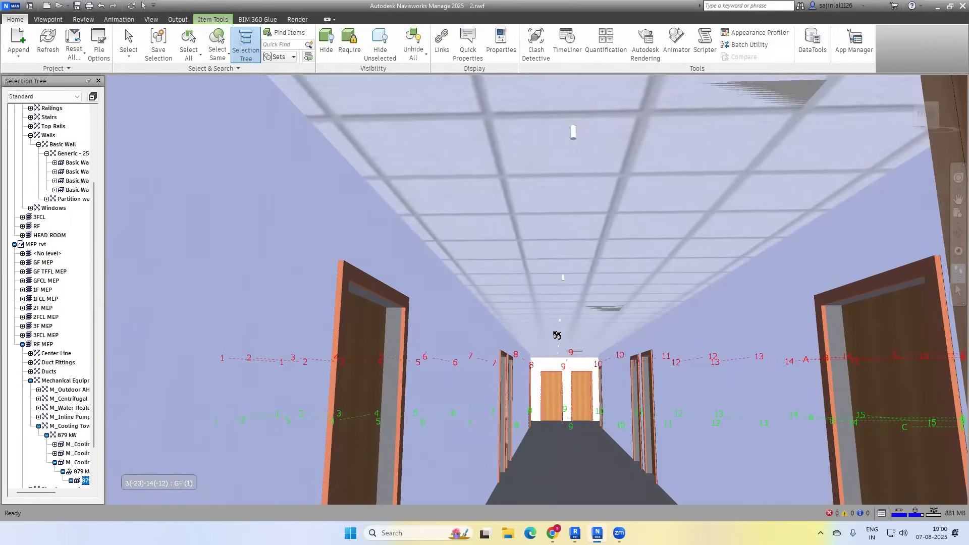
Turn off Collision and walk farther along the ground-floor corridor.
click(960, 294)
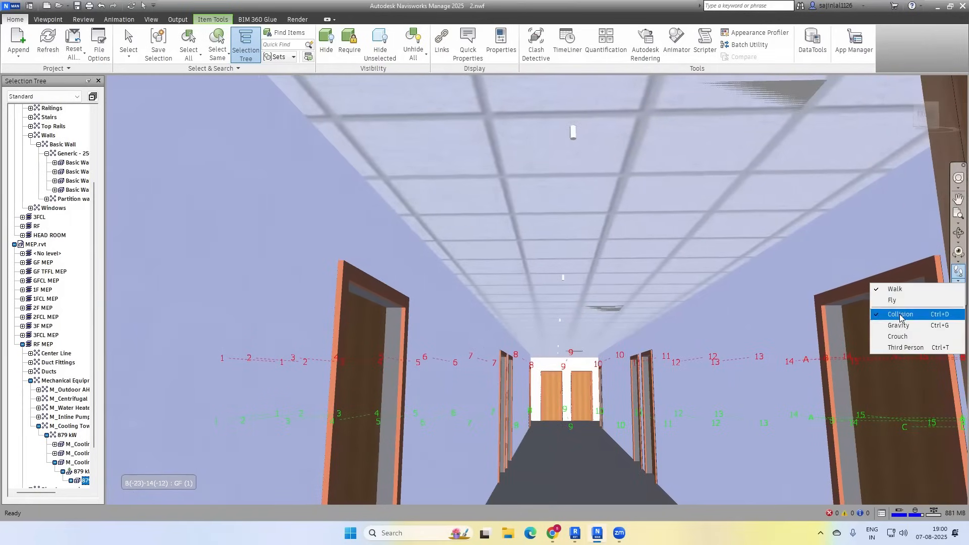
click(909, 314)
drag(660, 427, 635, 309)
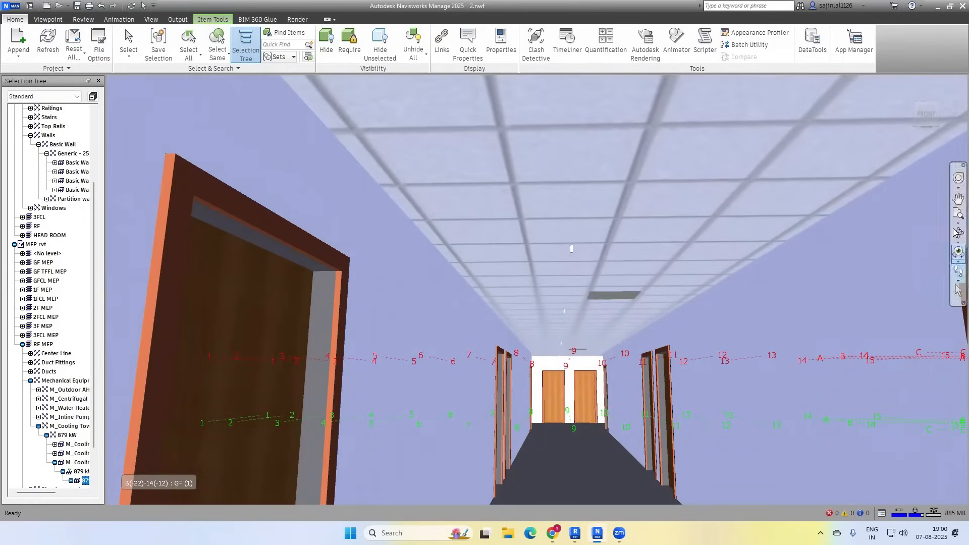
Switch to the Back view and fit the entire model with Zoom All.
click(916, 108)
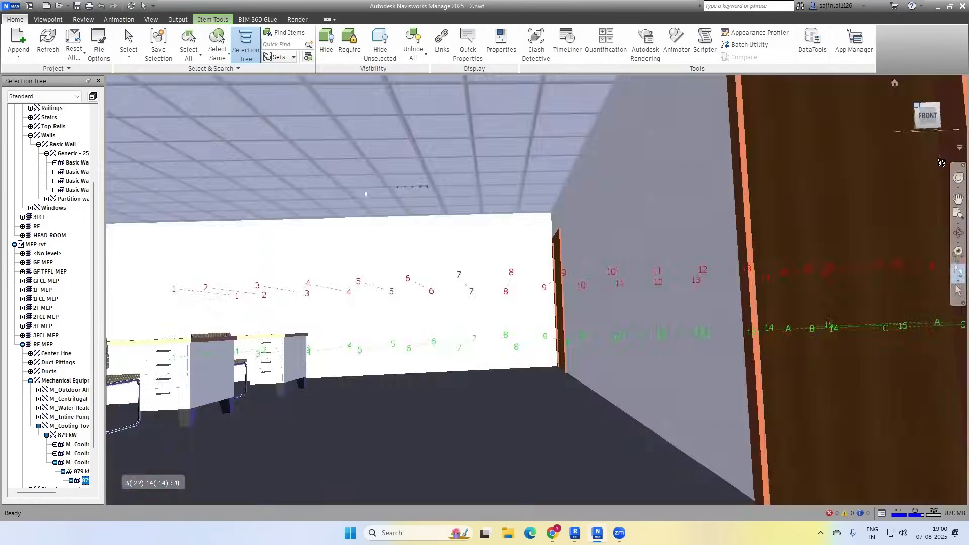
click(957, 225)
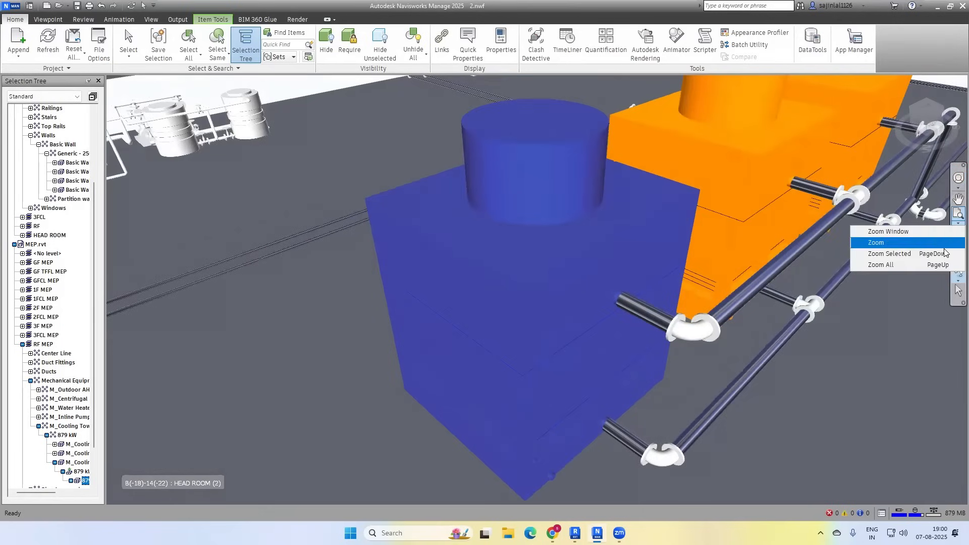
click(910, 268)
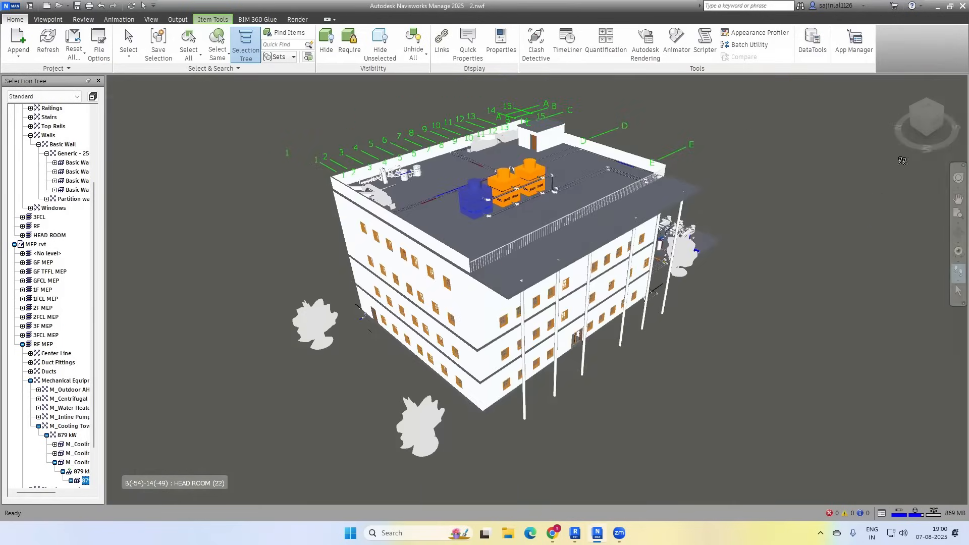
click(911, 121)
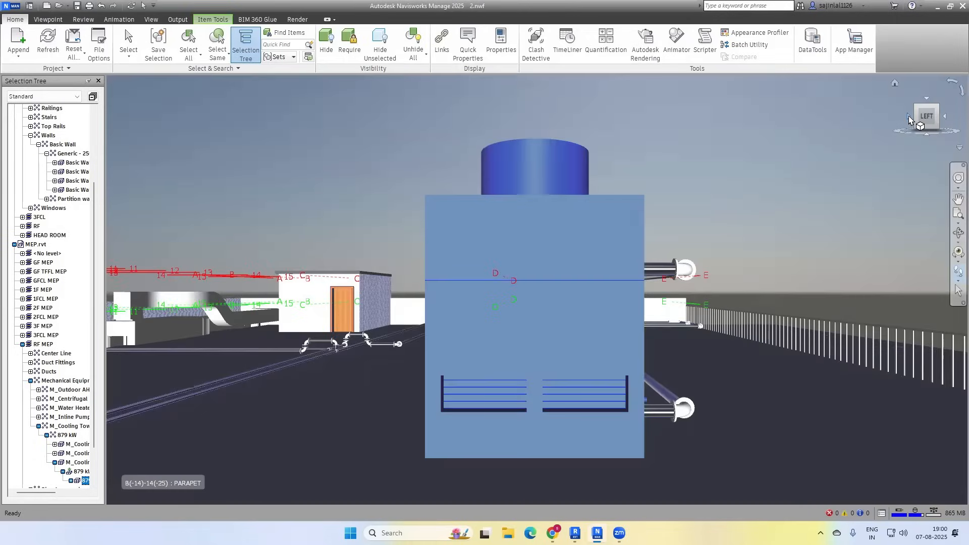
click(910, 119)
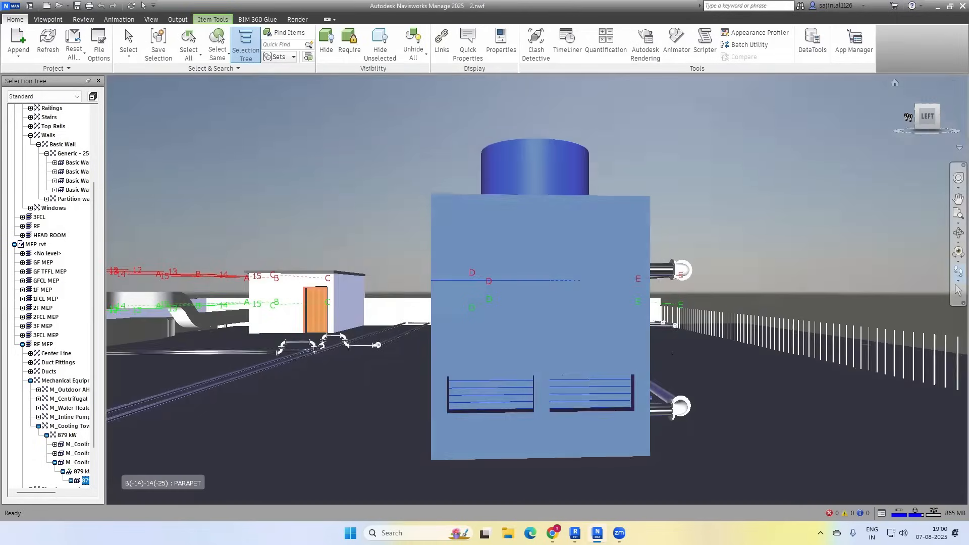
click(958, 224)
click(890, 267)
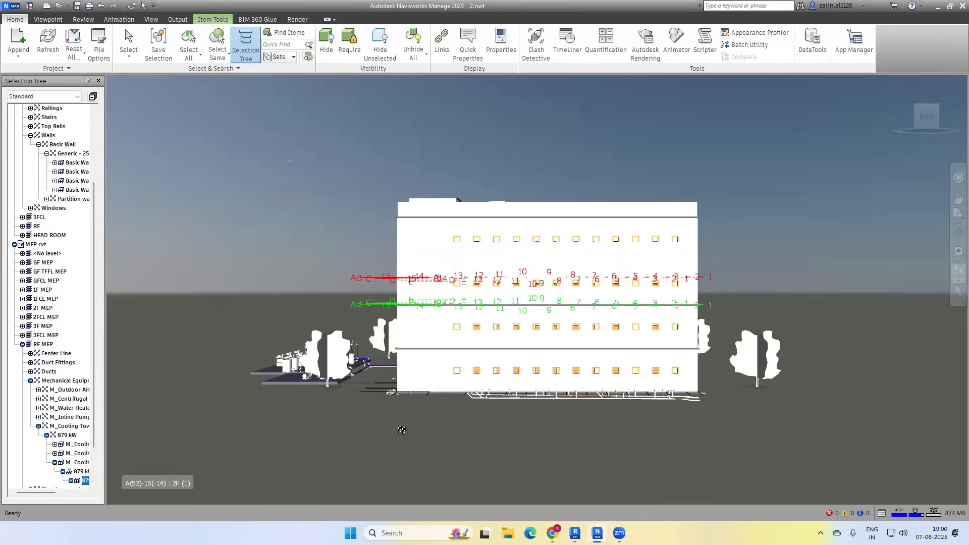
Hide the ground-floor exterior wall on the rear facade and the partition wall behind it at the stair end.
click(956, 290)
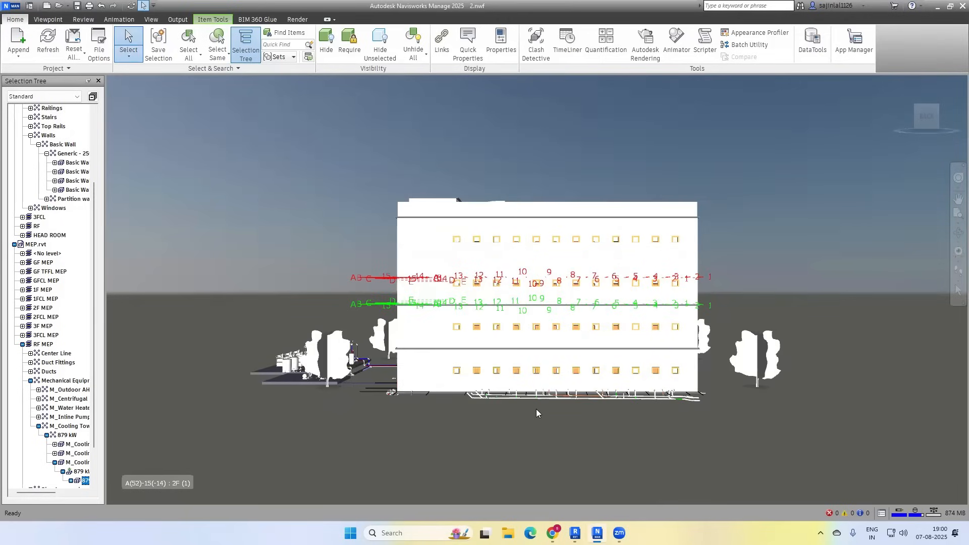
click(403, 373)
right_click(403, 373)
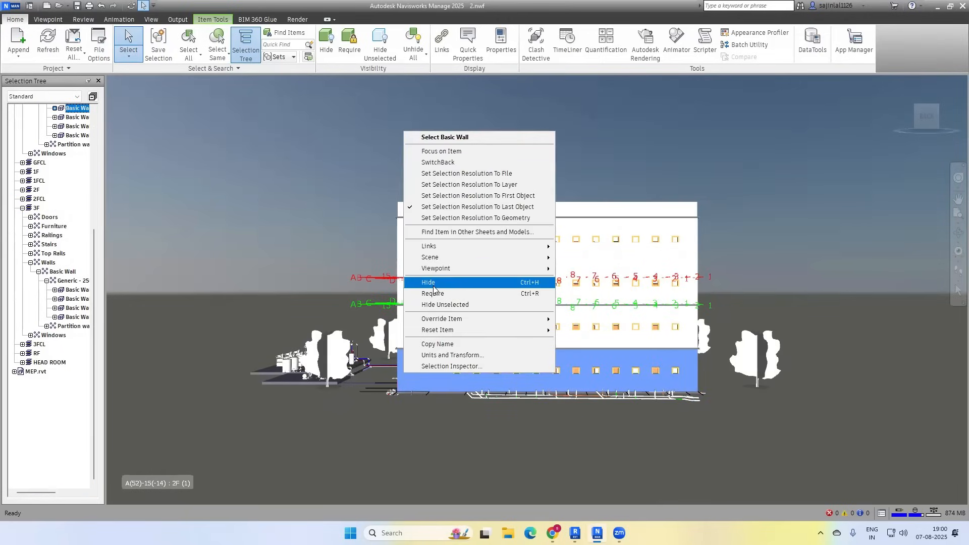
click(433, 285)
click(423, 370)
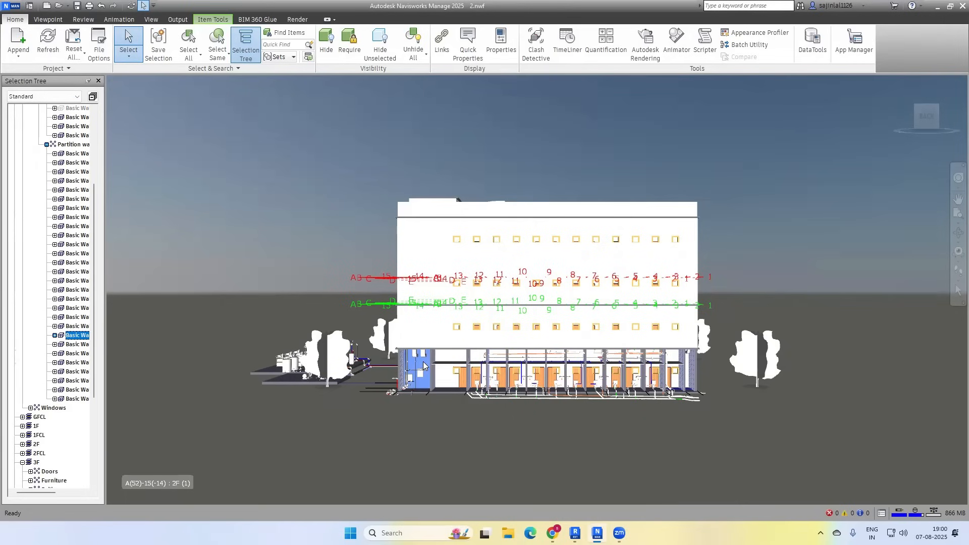
right_click(423, 370)
click(459, 284)
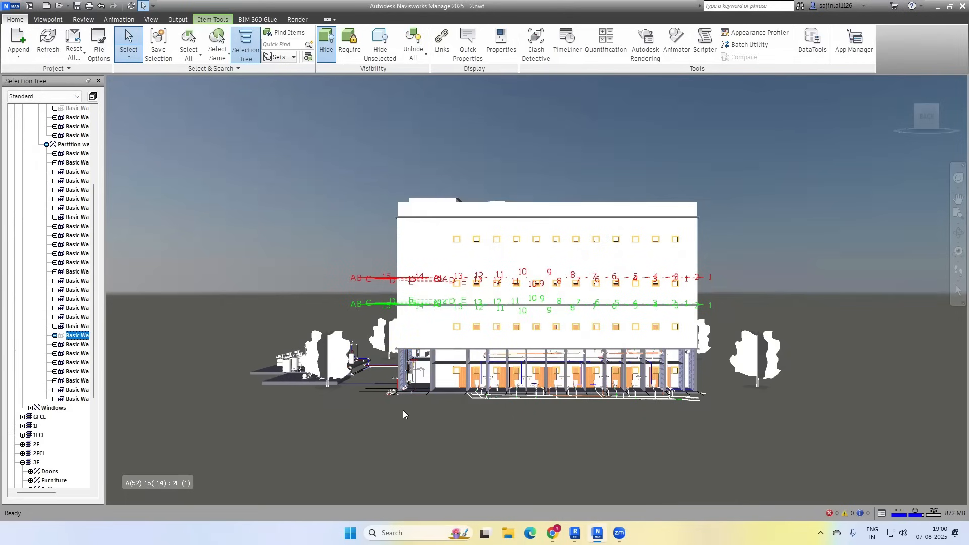
Zoom in on the exposed ground-floor stair room and turn on the Third Person avatar.
scroll(404, 410, up, 4)
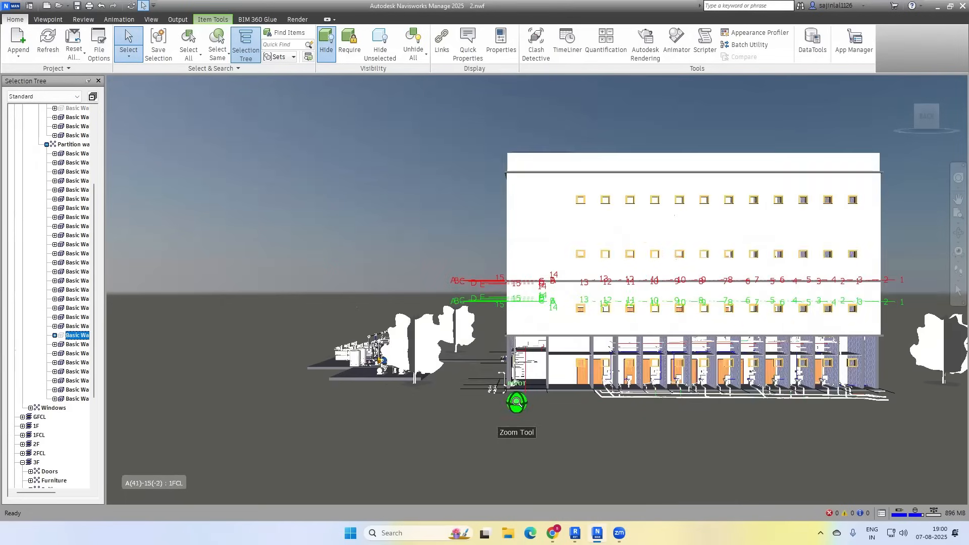
scroll(516, 402, up, 4)
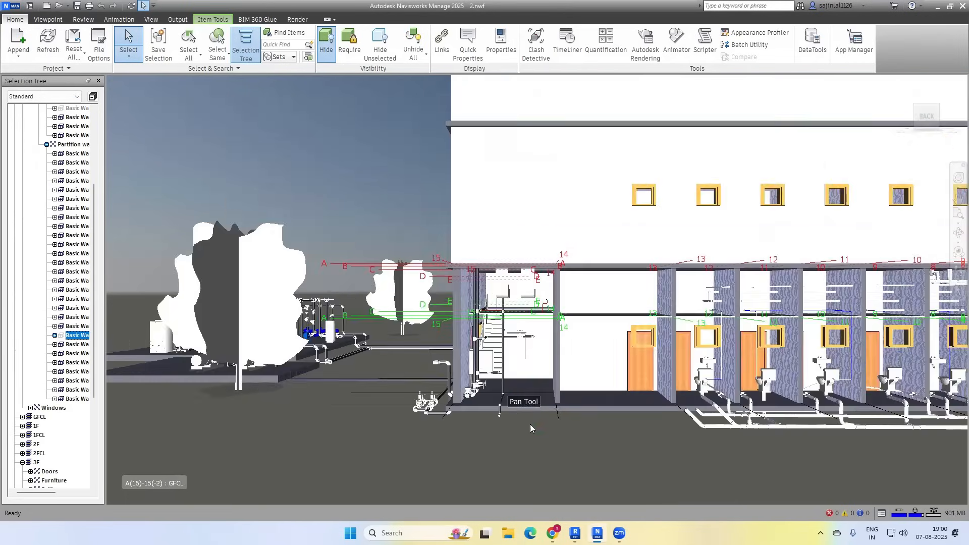
middle_drag(531, 428, 542, 446)
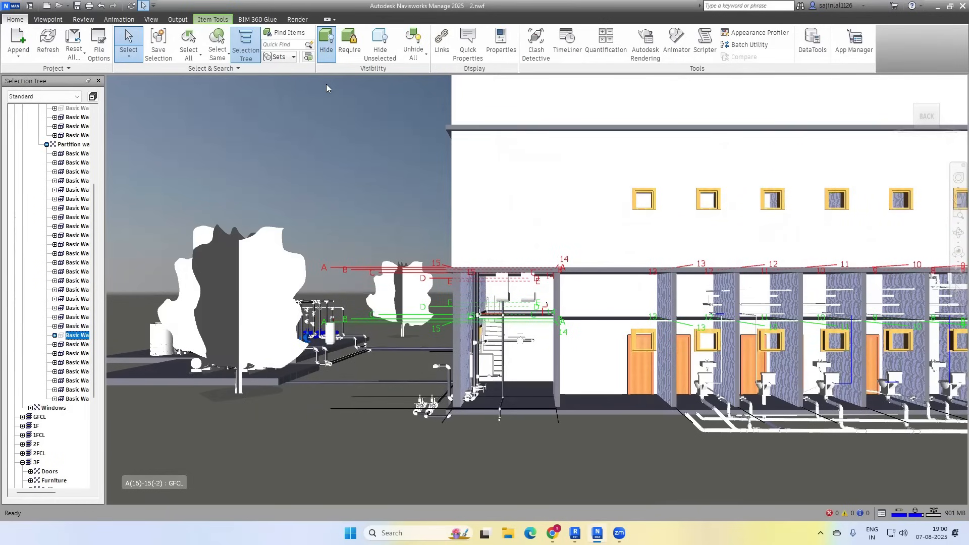
click(47, 20)
click(404, 55)
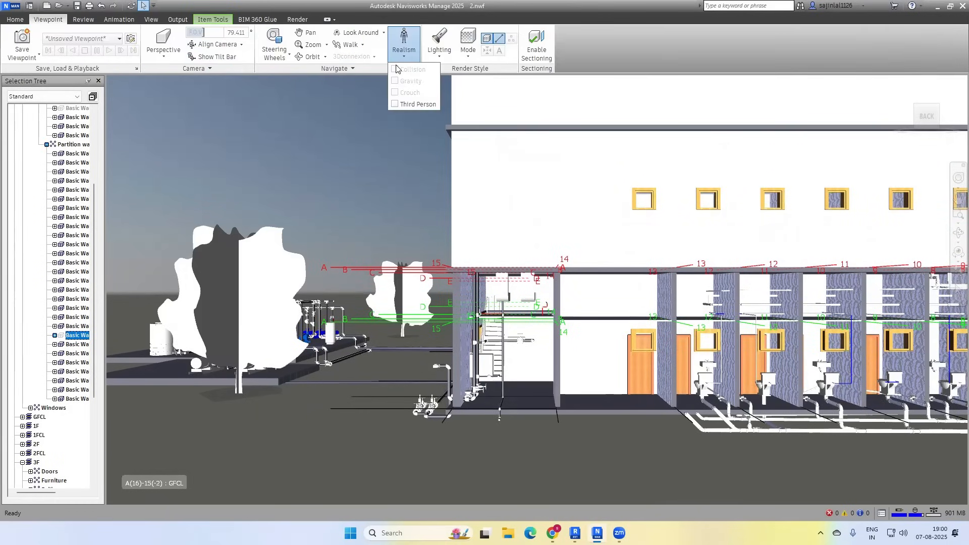
click(395, 104)
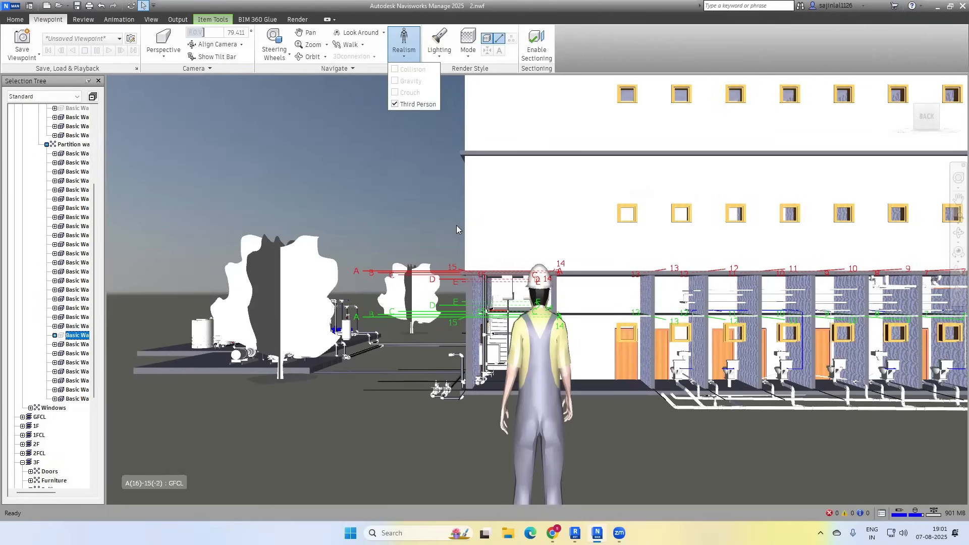
Activate the Walk tool with the Third Person avatar and line the viewpoint up with the exposed stair room.
scroll(639, 361, up, 1)
scroll(626, 367, down, 2)
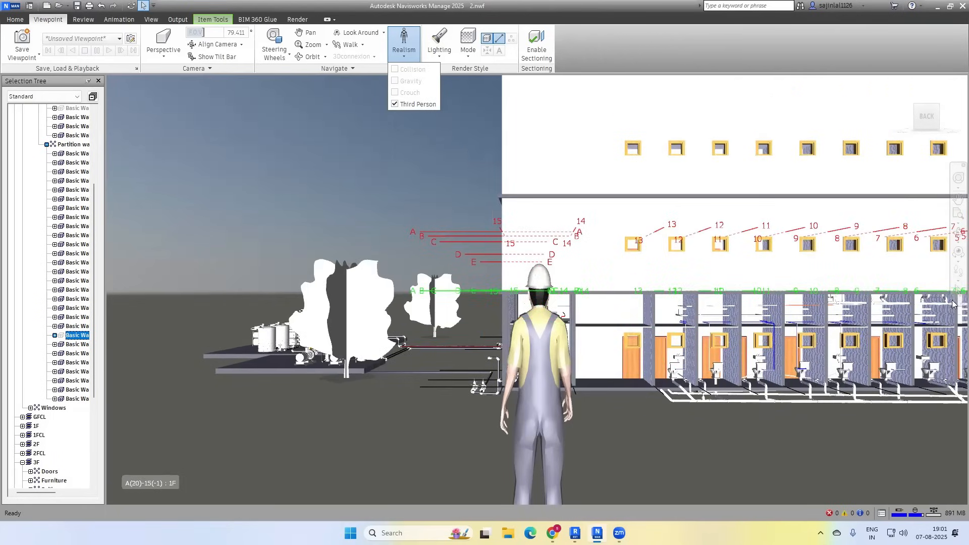
click(953, 283)
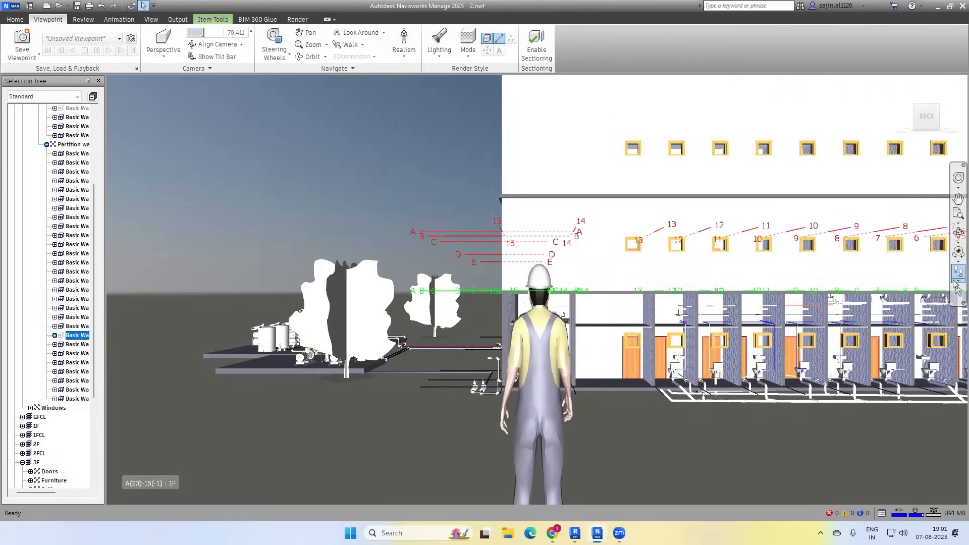
click(955, 281)
click(903, 288)
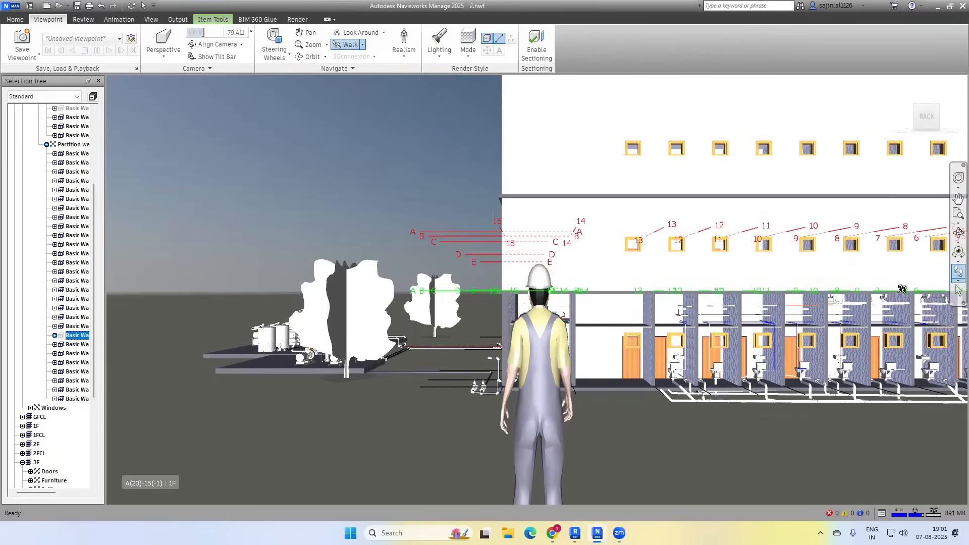
click(955, 284)
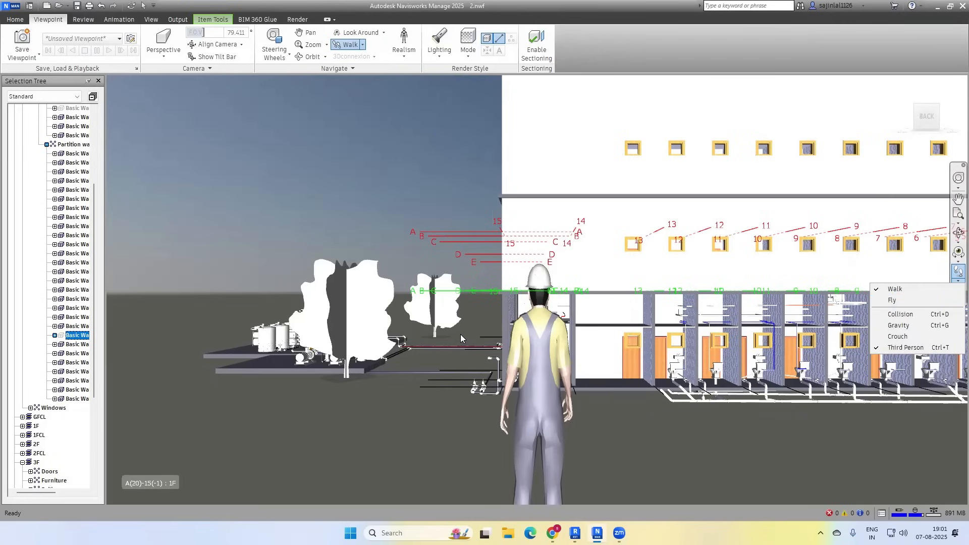
drag(460, 337, 461, 345)
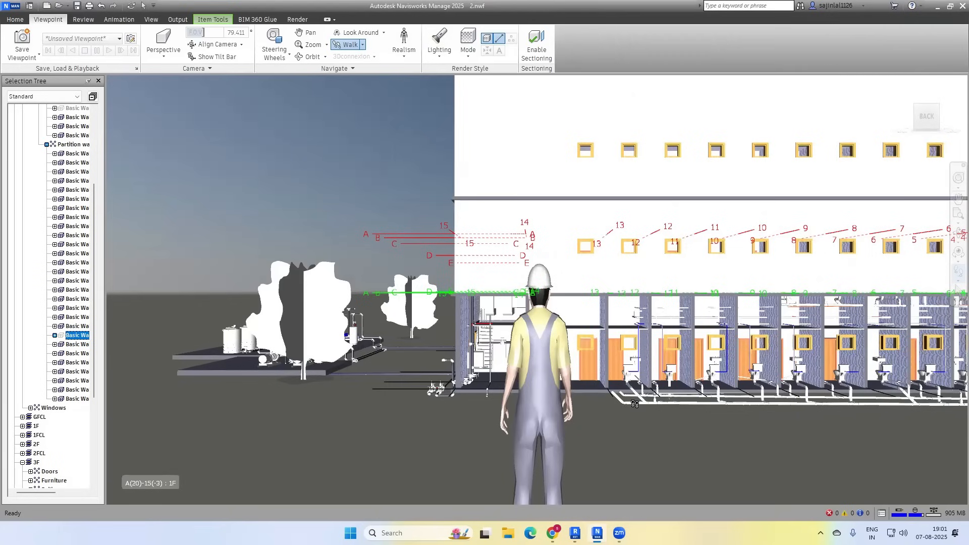
middle_drag(641, 420, 474, 382)
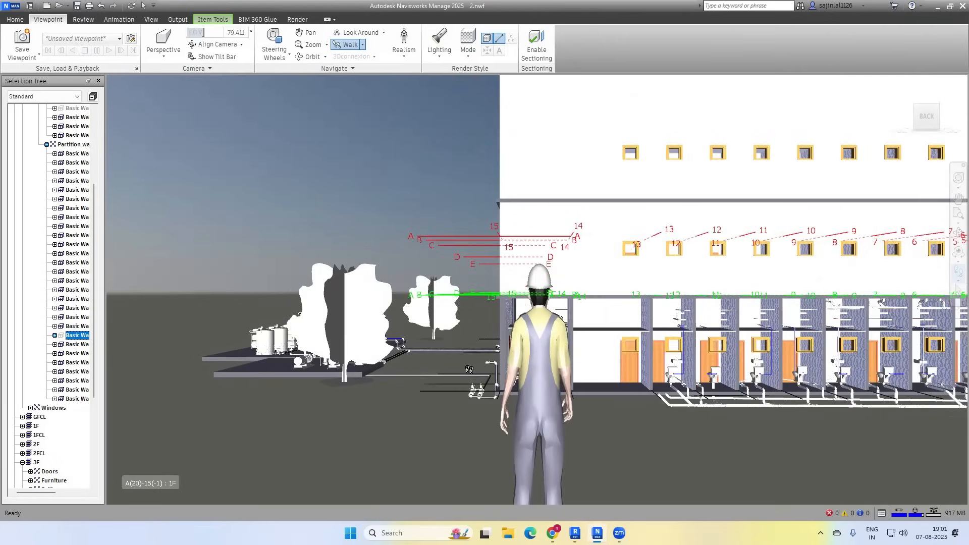
Walk the avatar up to the exposed ground-floor stair room with Collision on and turn on Gravity.
drag(465, 313, 450, 281)
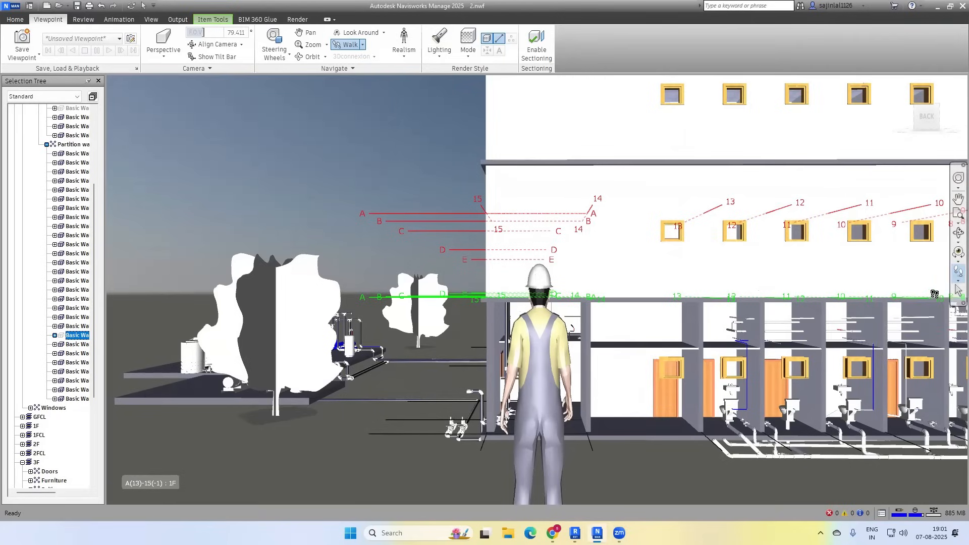
drag(408, 422, 392, 395)
drag(360, 352, 356, 333)
click(955, 283)
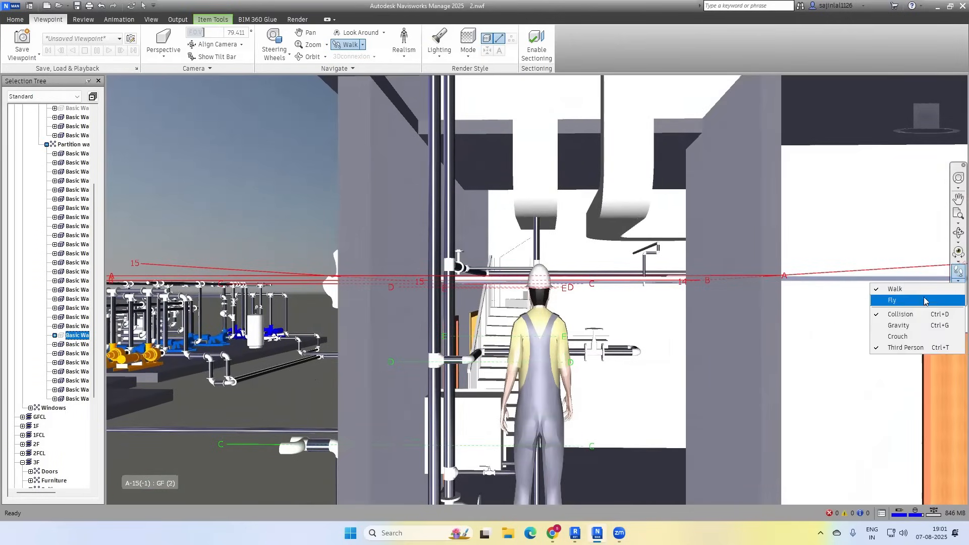
click(909, 326)
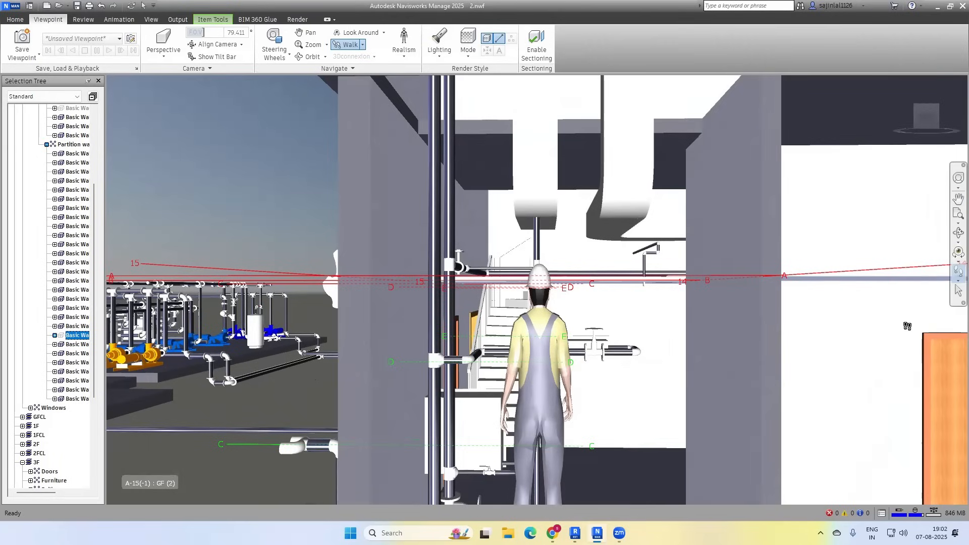
Turn off Collision and walk the Third Person avatar forward into the exposed ground-floor stair room.
click(956, 283)
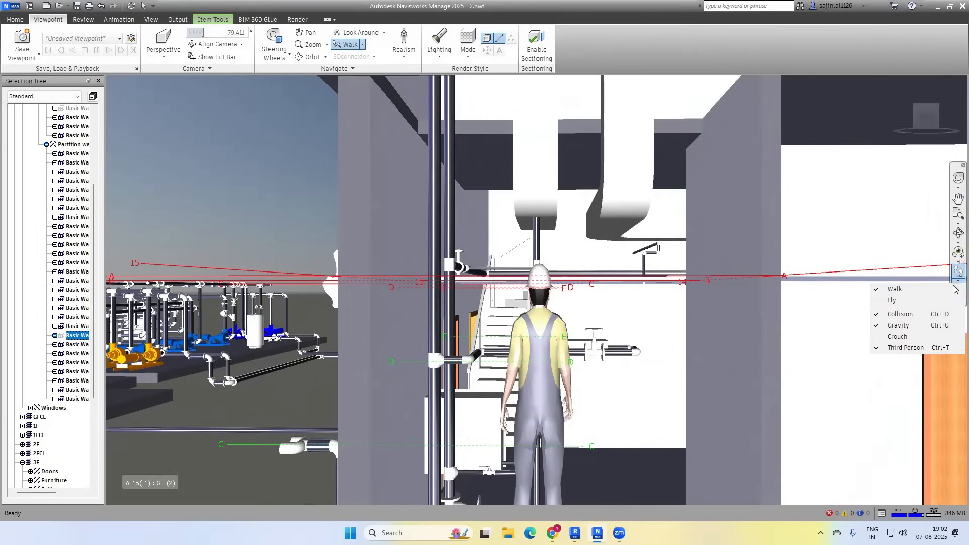
click(918, 318)
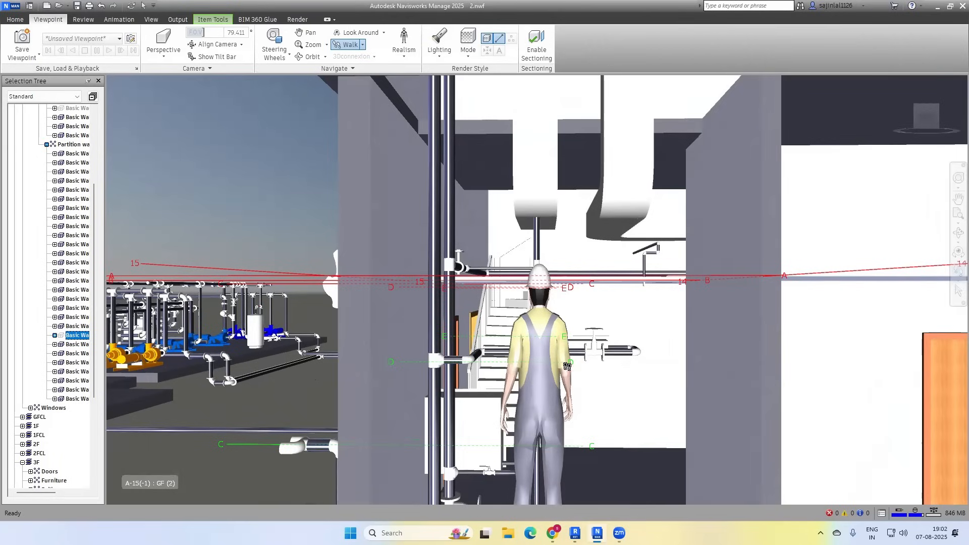
drag(567, 367, 562, 332)
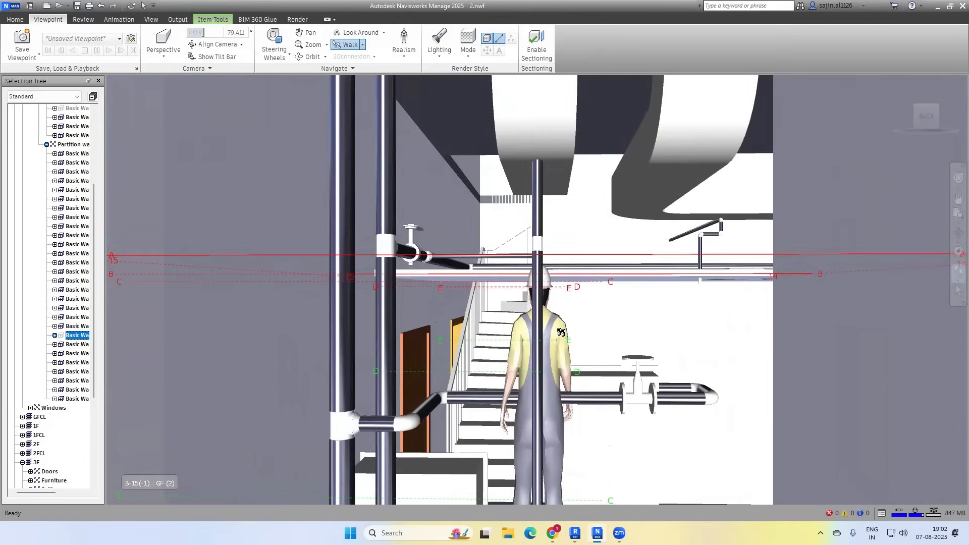
Turn Gravity on together with Collision and walk the avatar along the pipes and wall at the stair room opening.
click(958, 282)
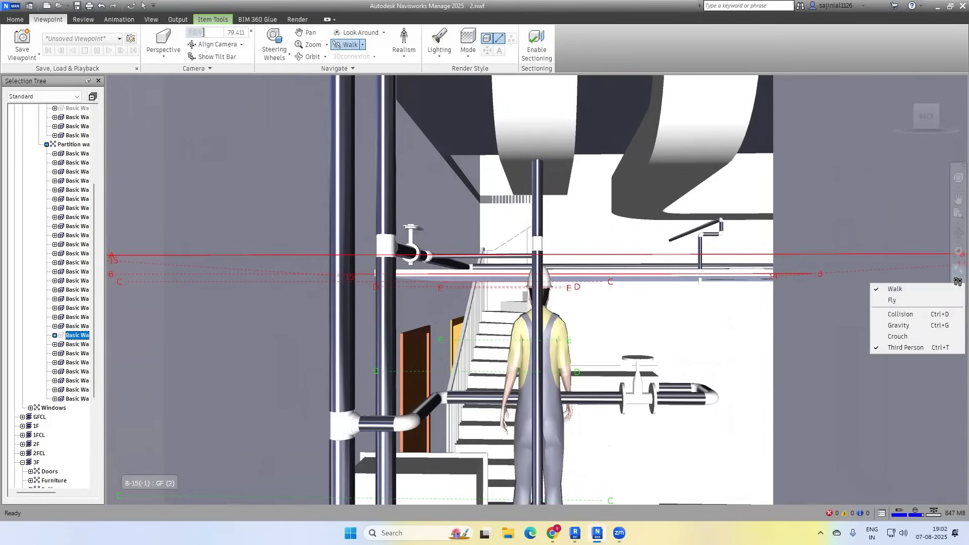
click(904, 326)
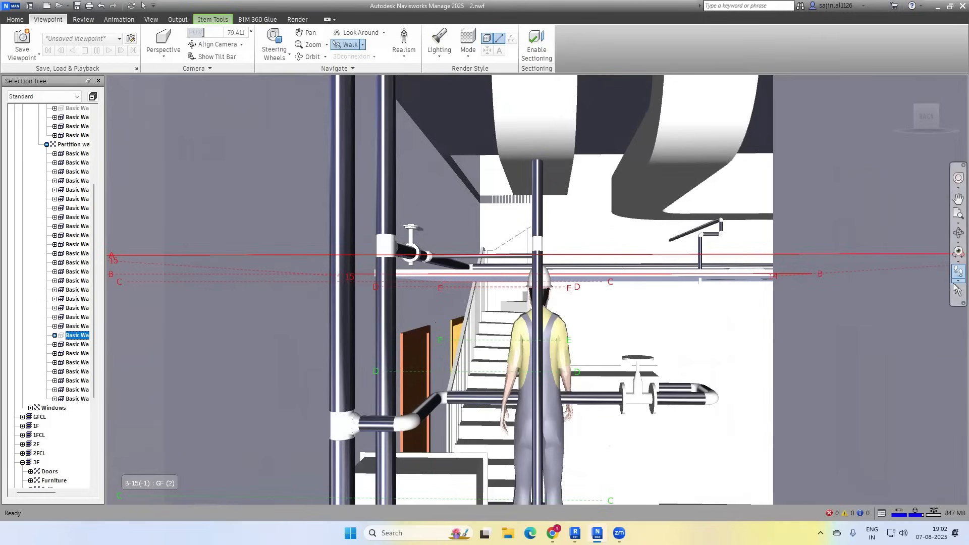
click(955, 283)
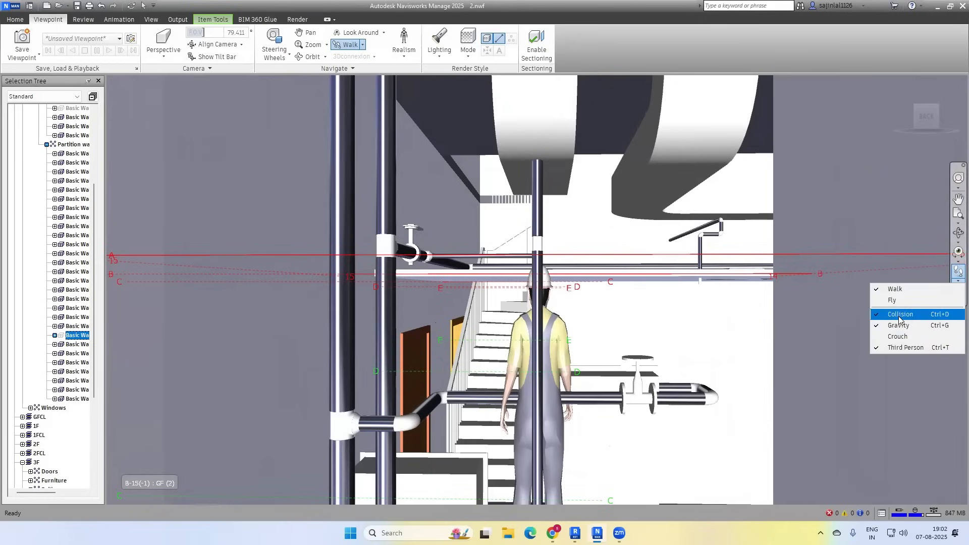
drag(616, 352, 527, 373)
middle_drag(481, 391, 482, 398)
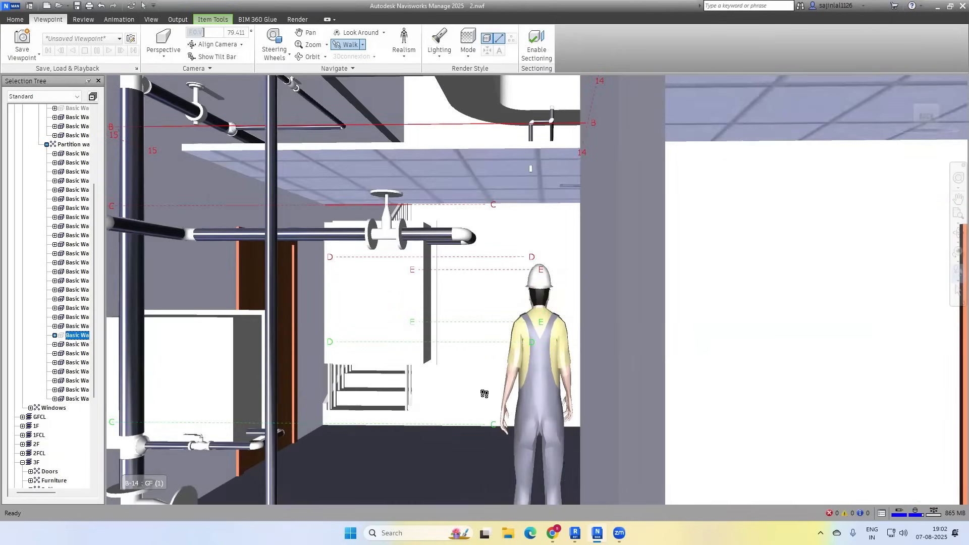
middle_drag(485, 391, 399, 387)
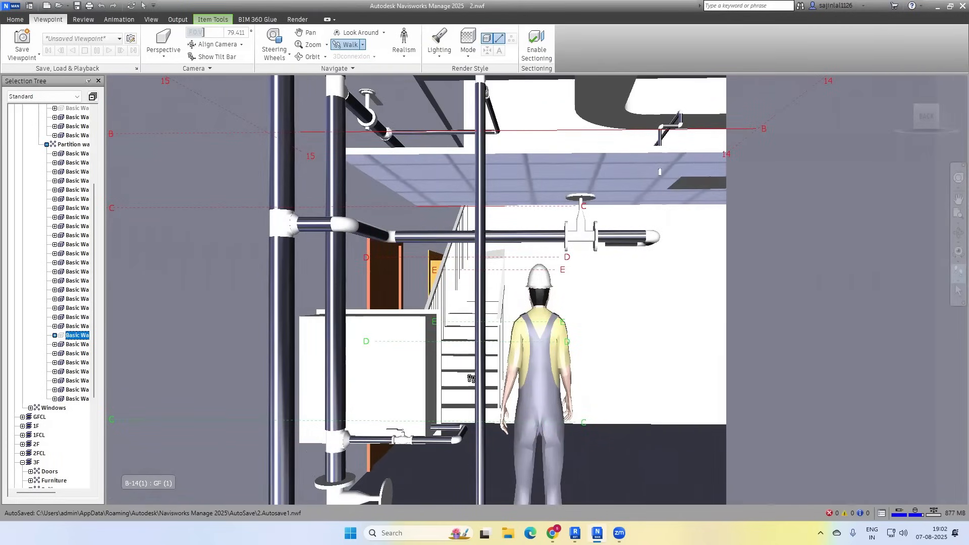
Switch Collision off and walk the avatar through the pipes towards the staircase.
click(955, 280)
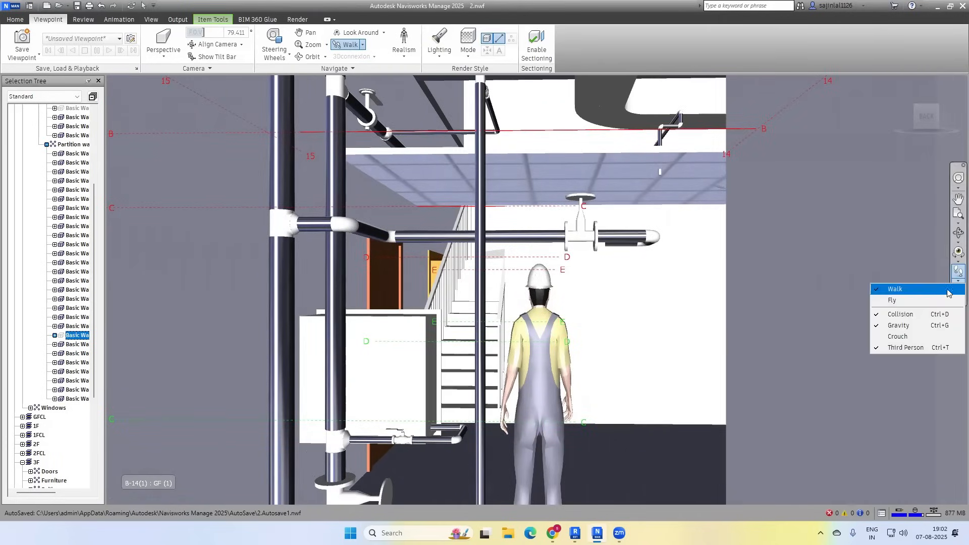
click(912, 315)
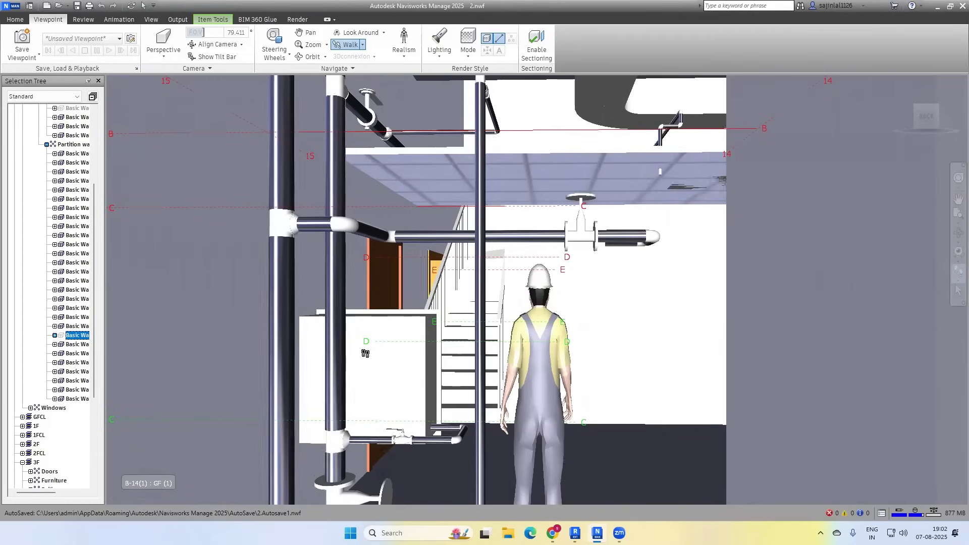
drag(366, 354, 627, 336)
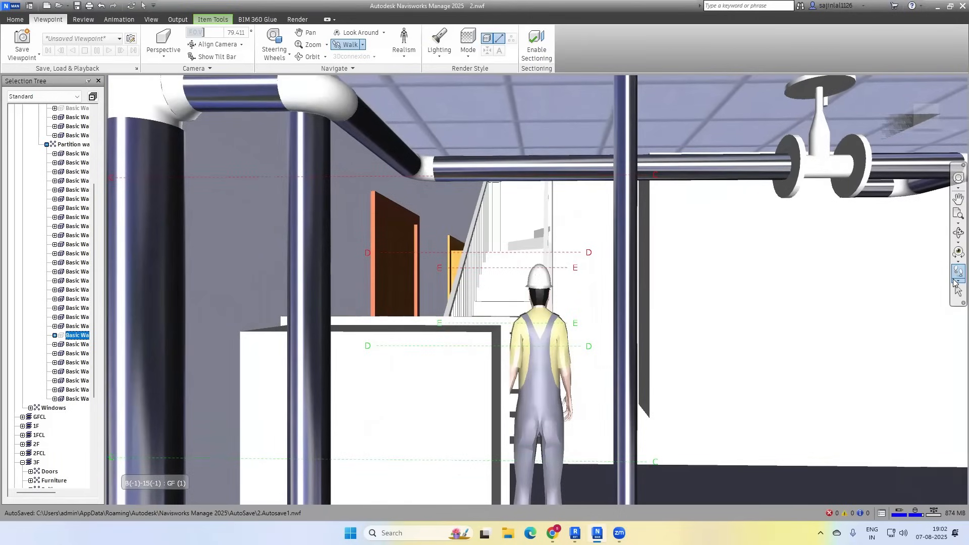
Turn Gravity back on and walk the avatar past the counter and up the staircase to the first floor.
click(955, 282)
click(905, 326)
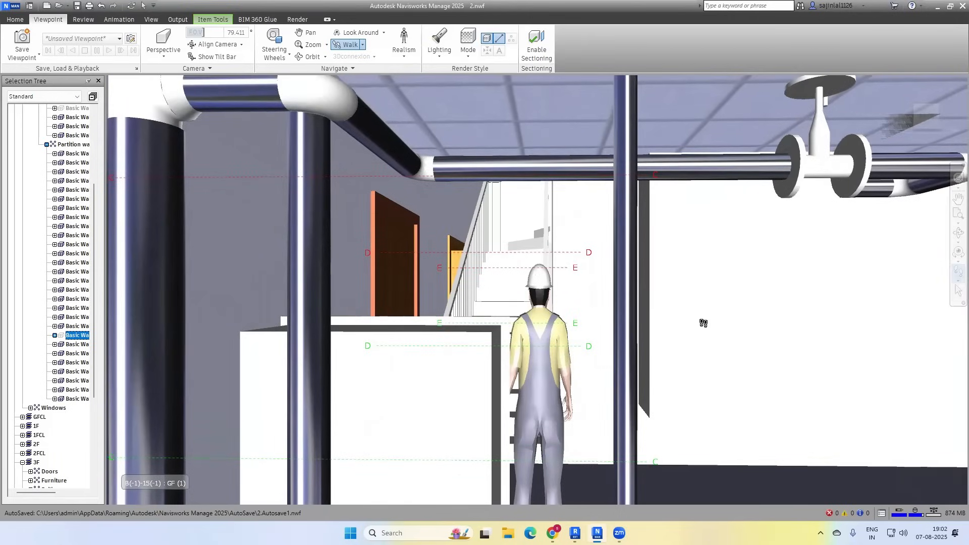
drag(489, 305, 543, 283)
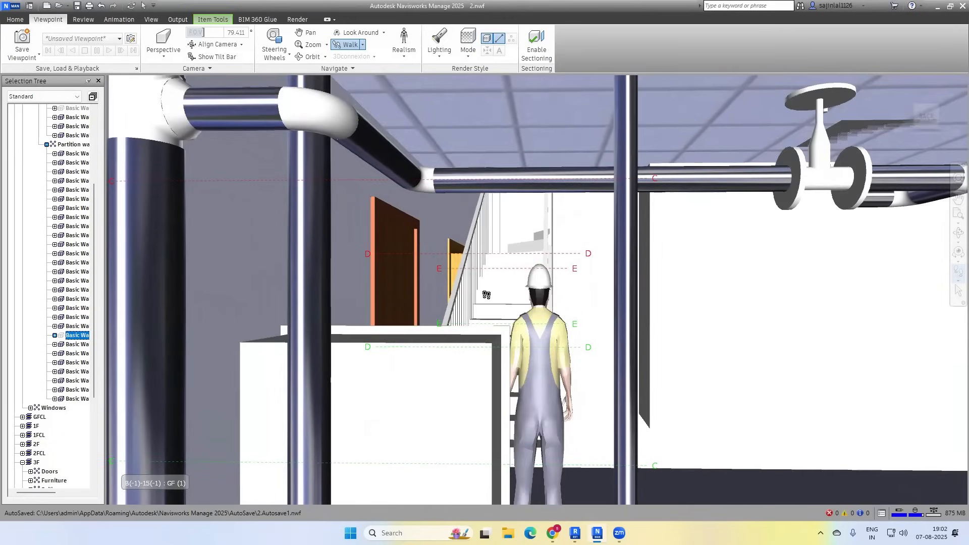
drag(486, 295, 413, 274)
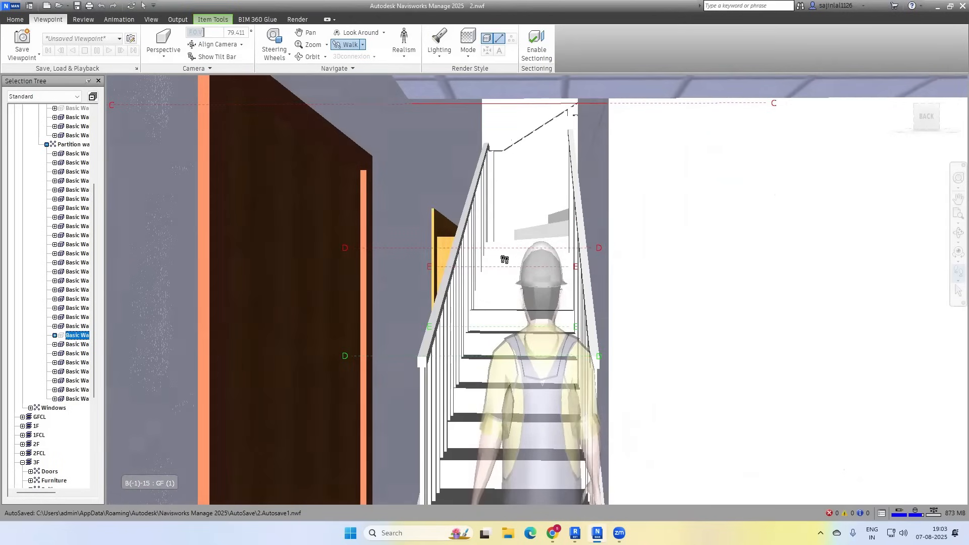
drag(504, 260, 499, 264)
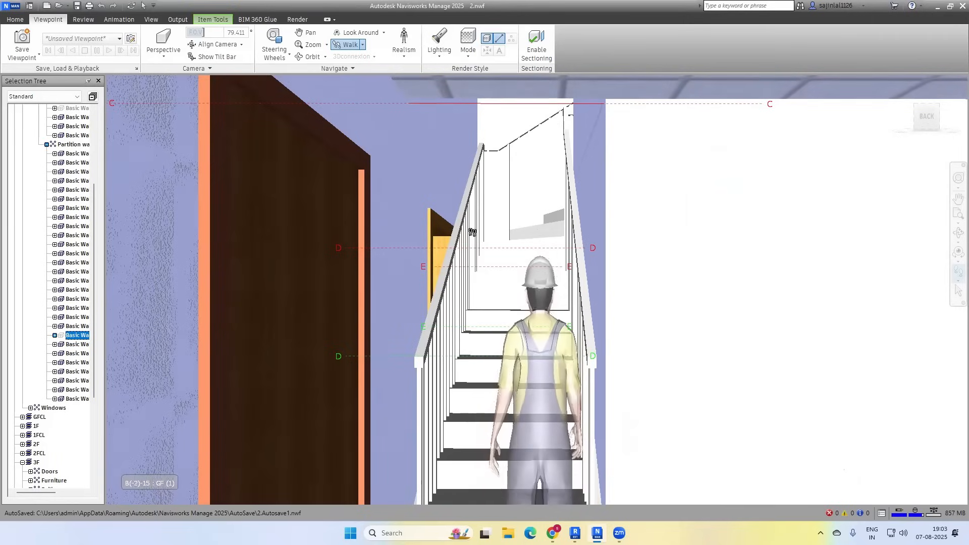
mouse_move(475, 230)
mouse_down()
mouse_move(553, 218)
mouse_move(736, 242)
mouse_move(565, 238)
mouse_move(517, 222)
mouse_move(486, 240)
mouse_move(503, 253)
mouse_move(473, 246)
mouse_move(461, 228)
mouse_up()
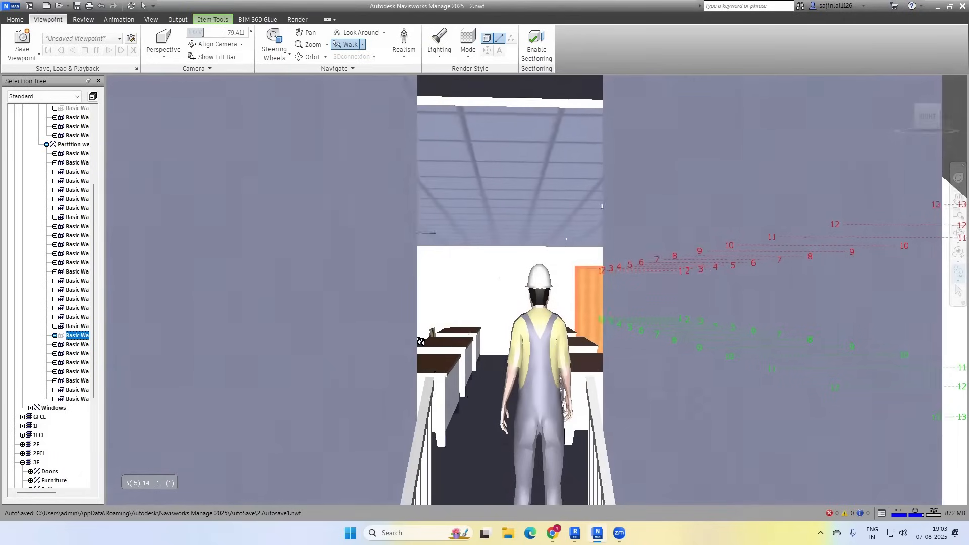
Walk the avatar through the first-floor office past the desks and doors, returning to the next stair flight.
drag(421, 341, 420, 341)
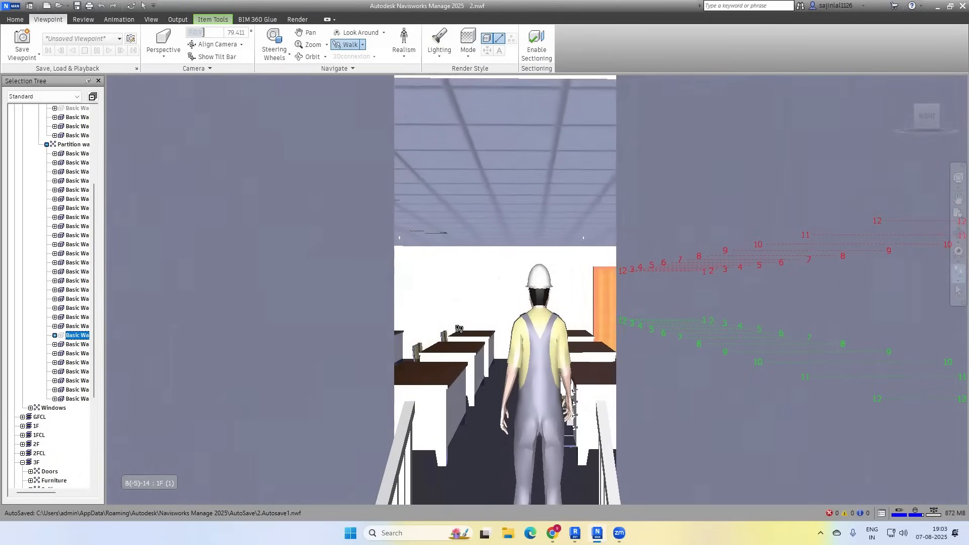
drag(458, 325, 648, 421)
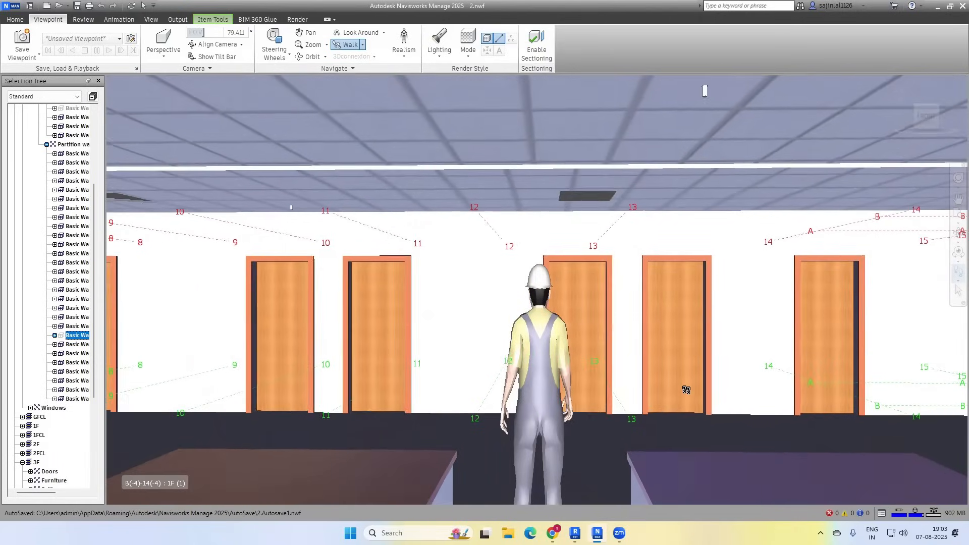
drag(687, 390, 638, 419)
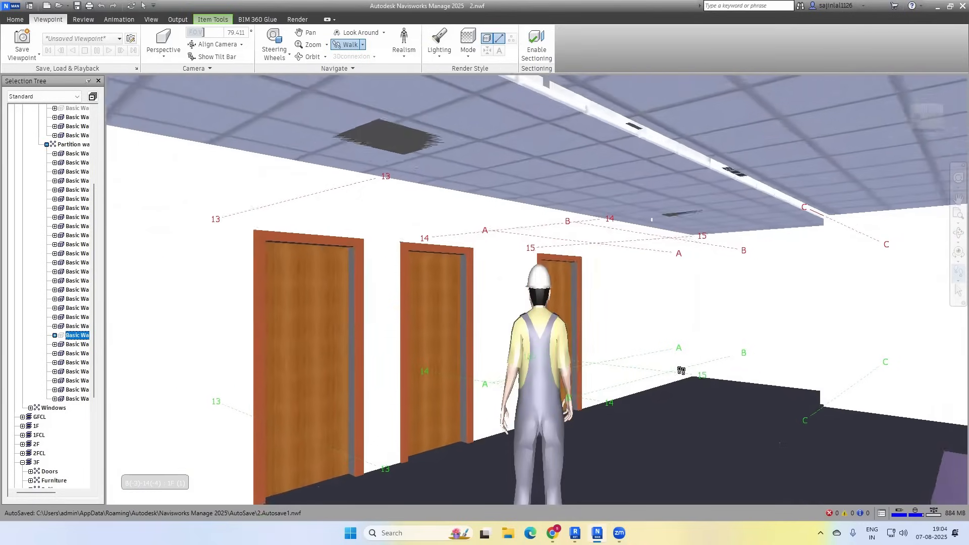
drag(681, 371, 793, 386)
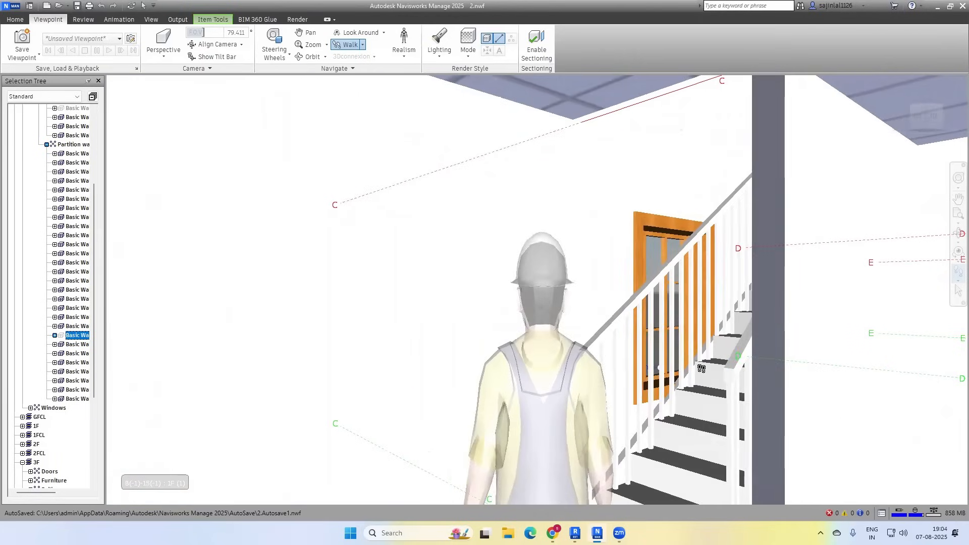
Walk the avatar up the stairs to the second-floor office and turn off Third Person.
drag(788, 367, 558, 348)
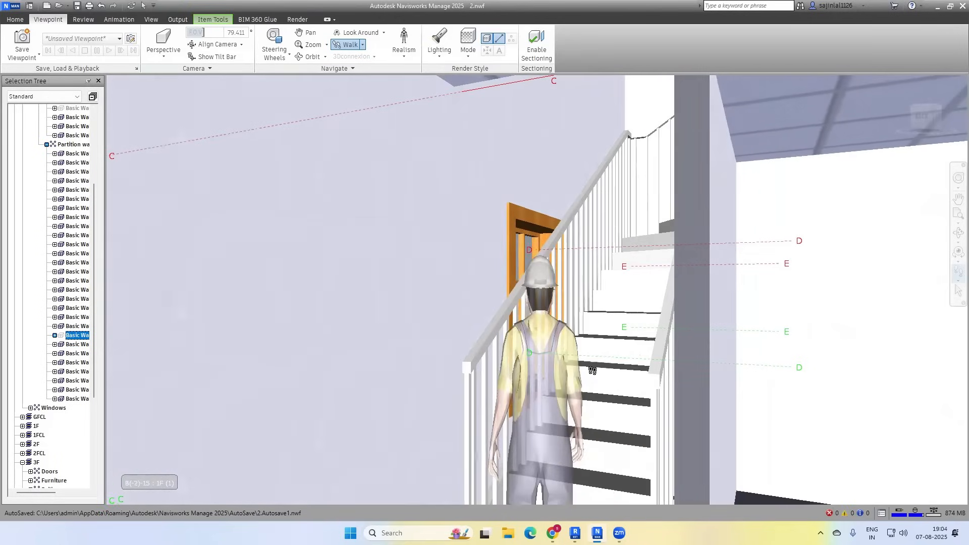
drag(606, 326, 660, 428)
drag(664, 372, 653, 375)
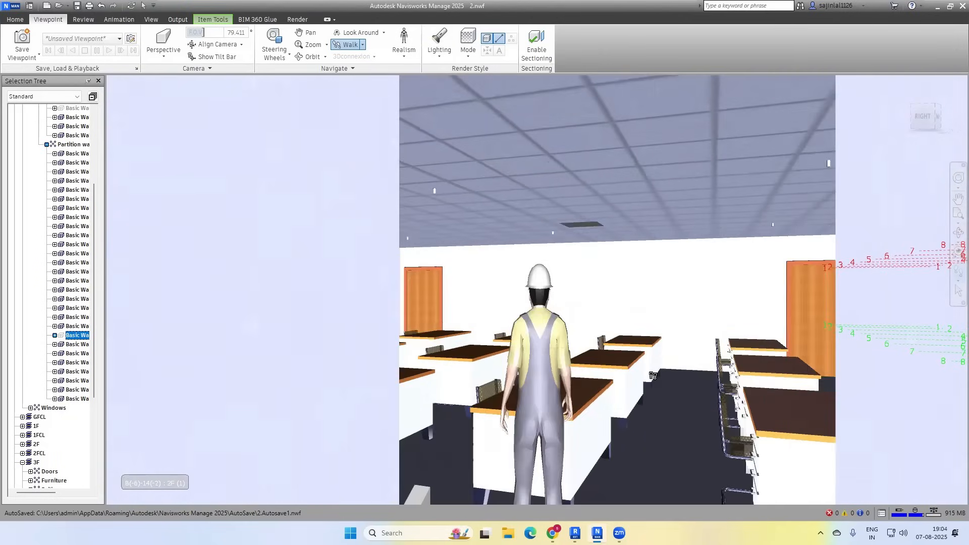
click(958, 280)
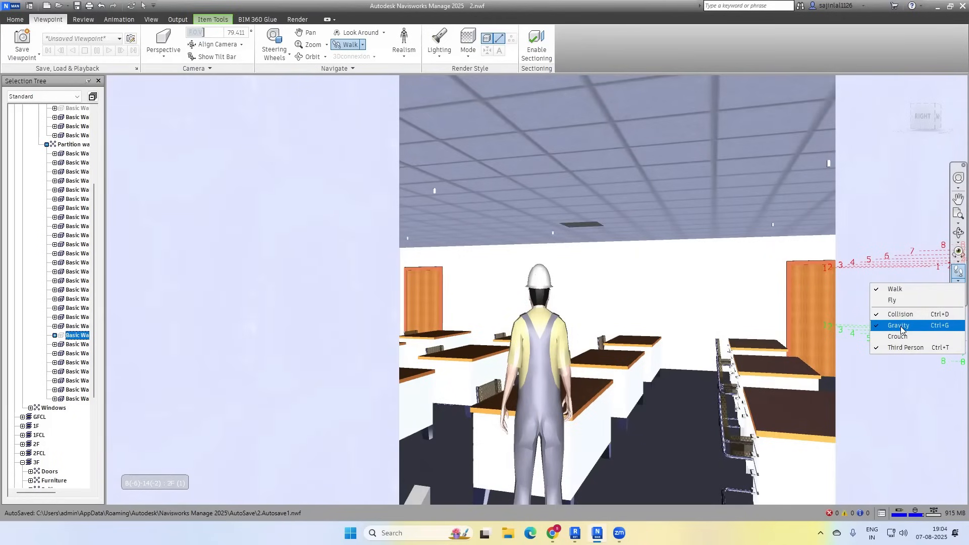
click(889, 348)
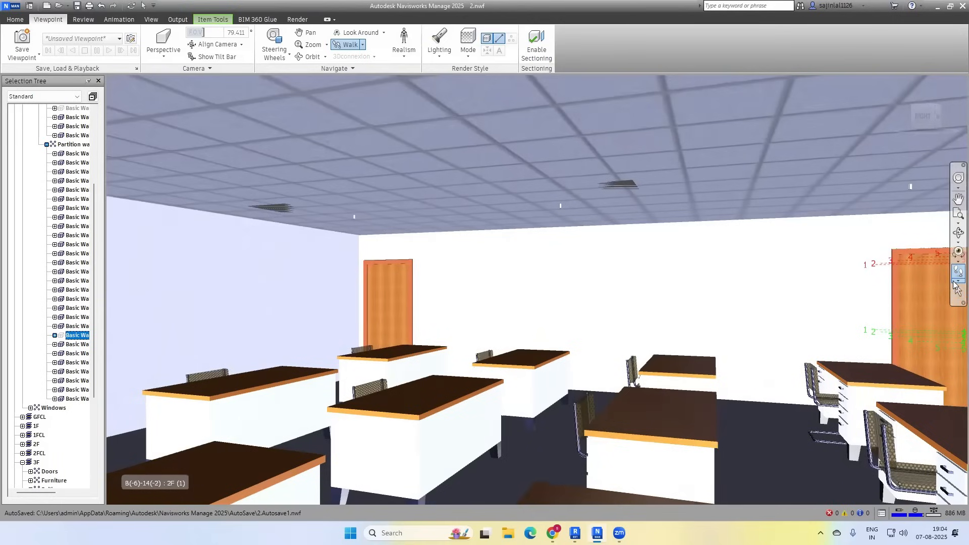
Exit Walk mode and show the whole building in a corner view from above with Zoom All.
click(913, 107)
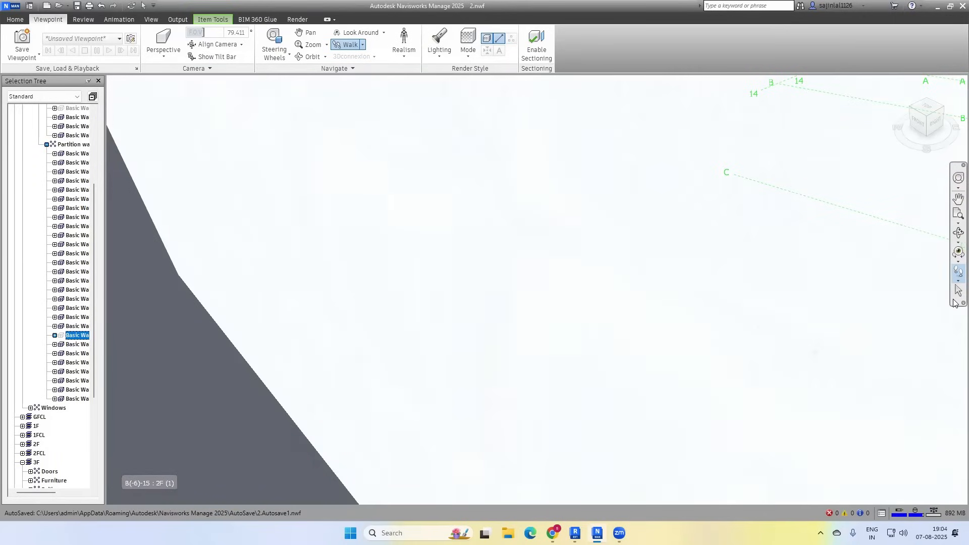
click(959, 223)
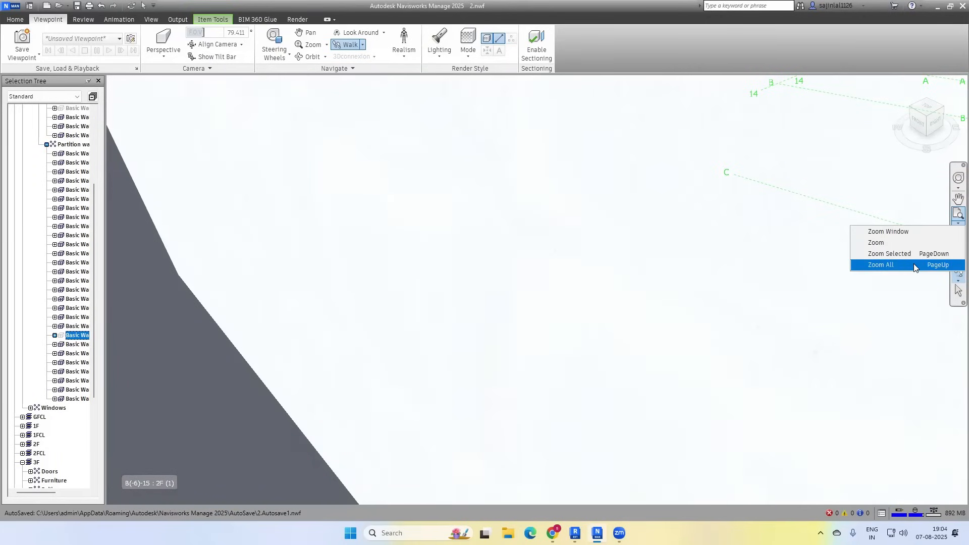
click(939, 264)
click(935, 121)
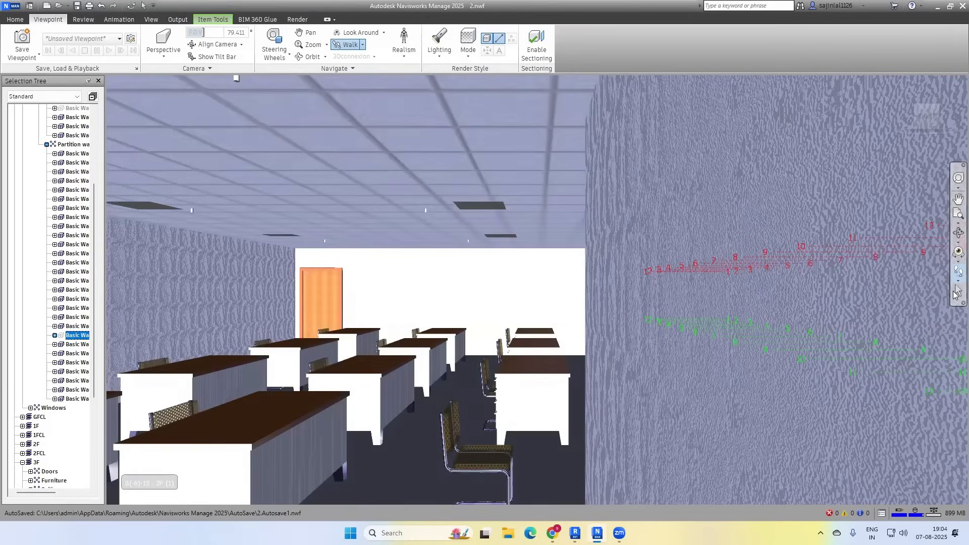
click(955, 293)
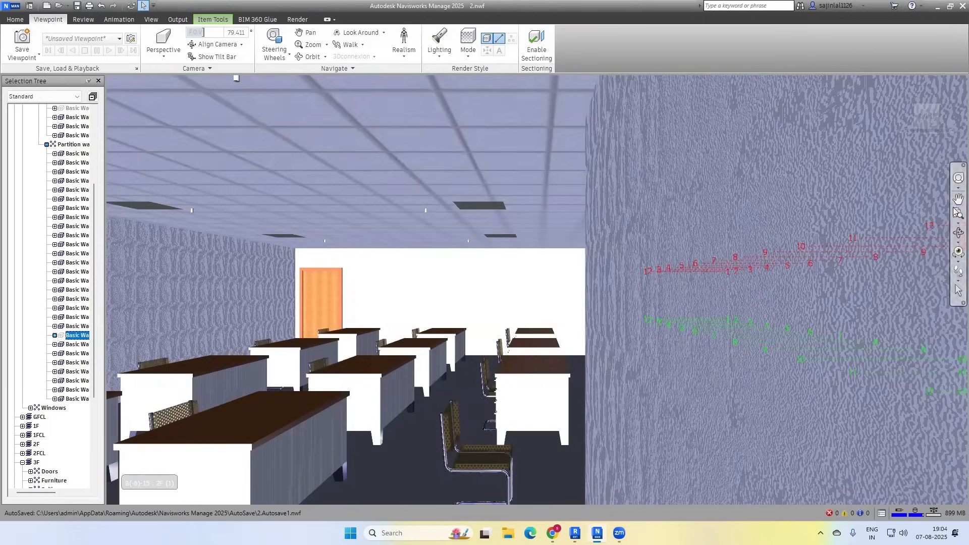
click(917, 107)
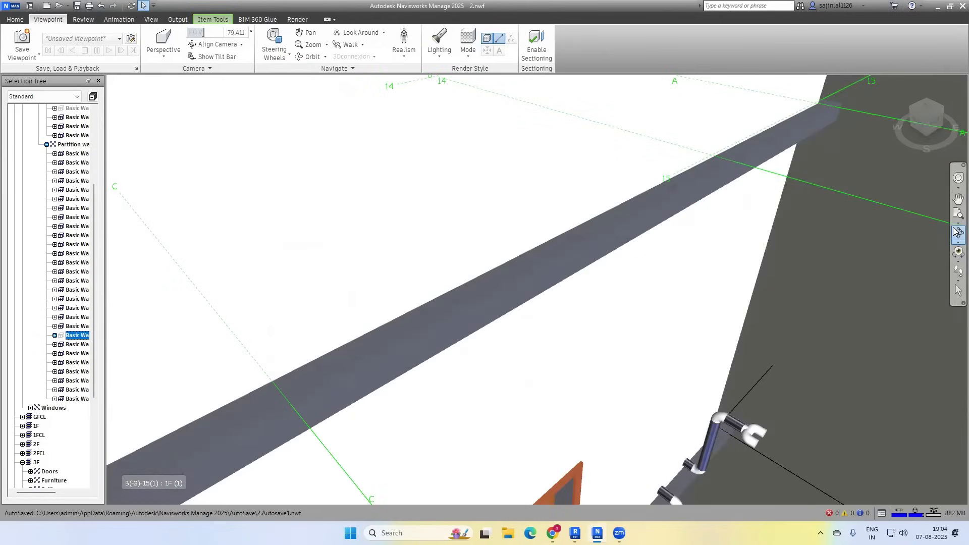
click(957, 222)
click(916, 270)
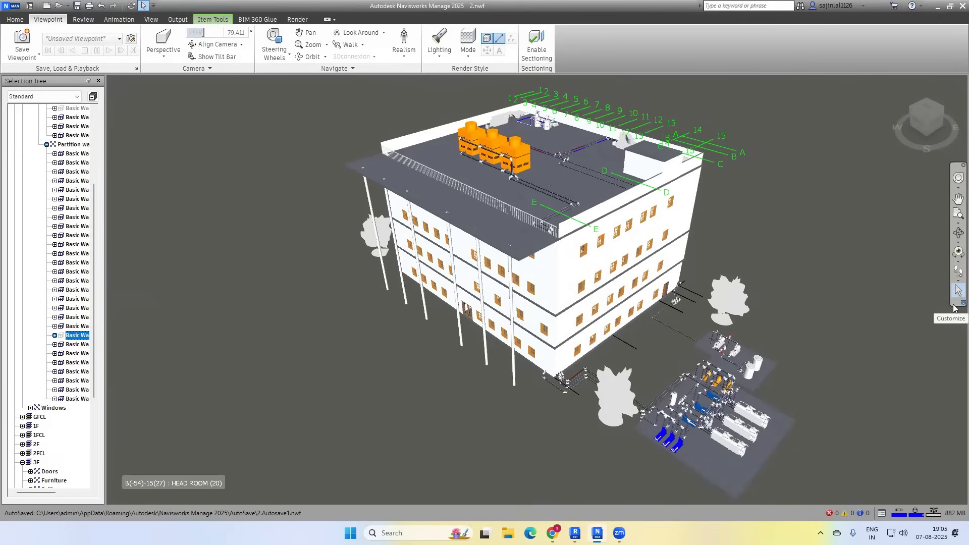
Examine the Interface Display Units settings in the Options Editor, close it unchanged and return to the model.
click(17, 19)
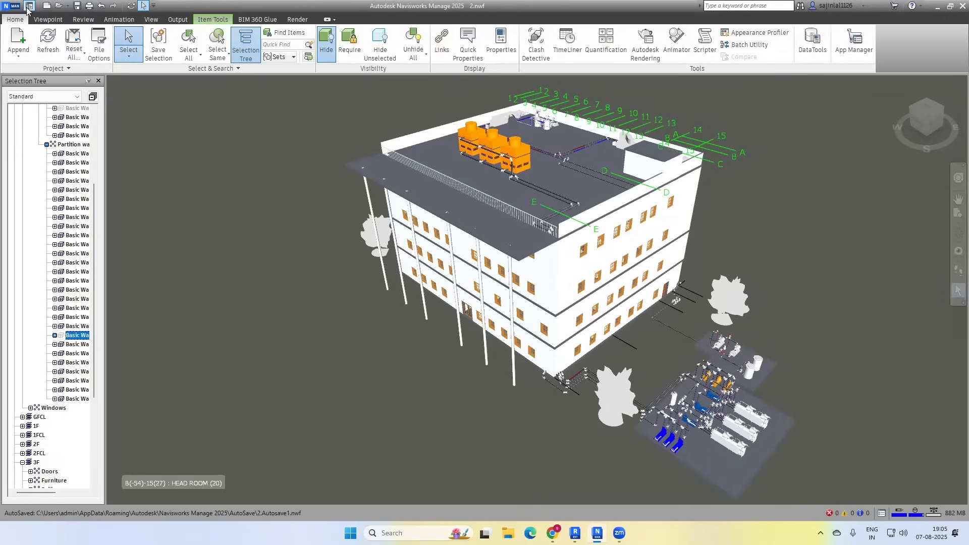
click(28, 7)
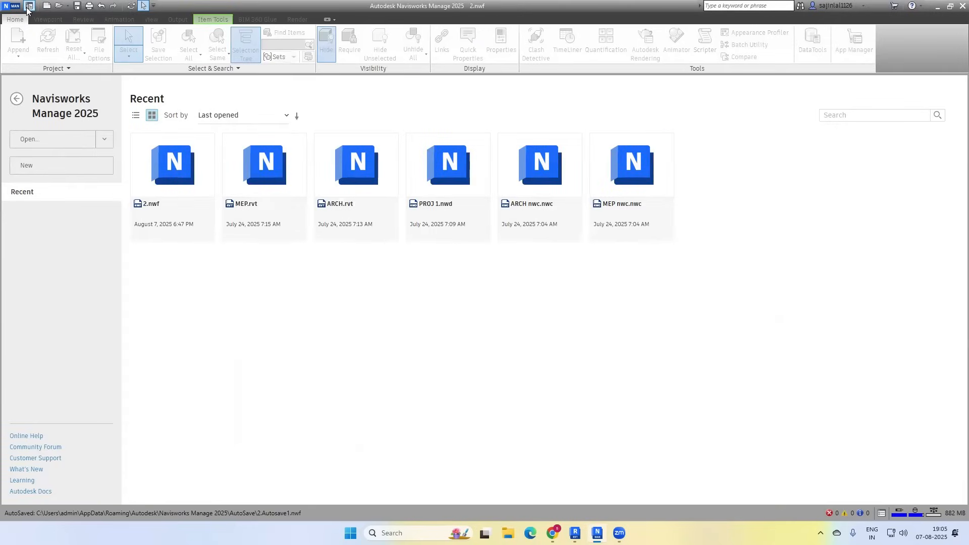
click(11, 6)
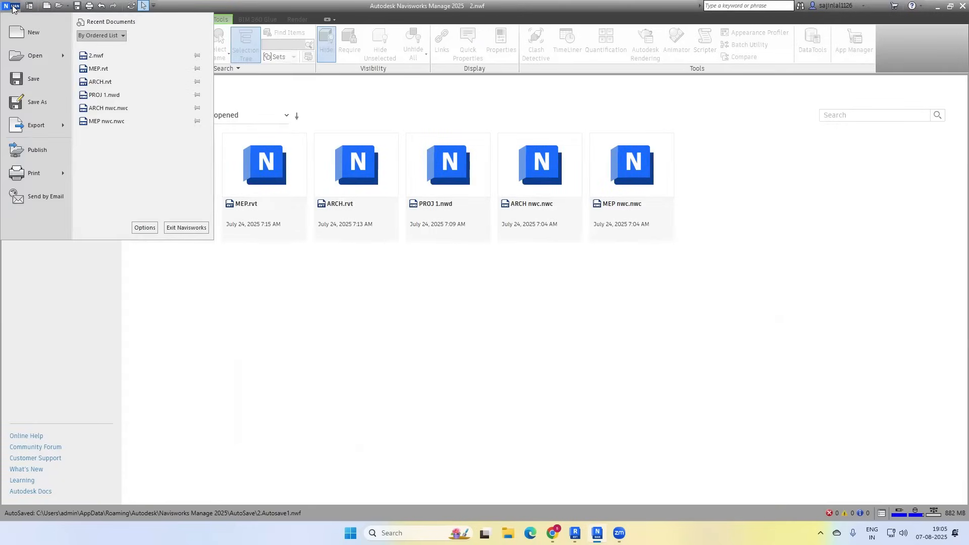
click(144, 227)
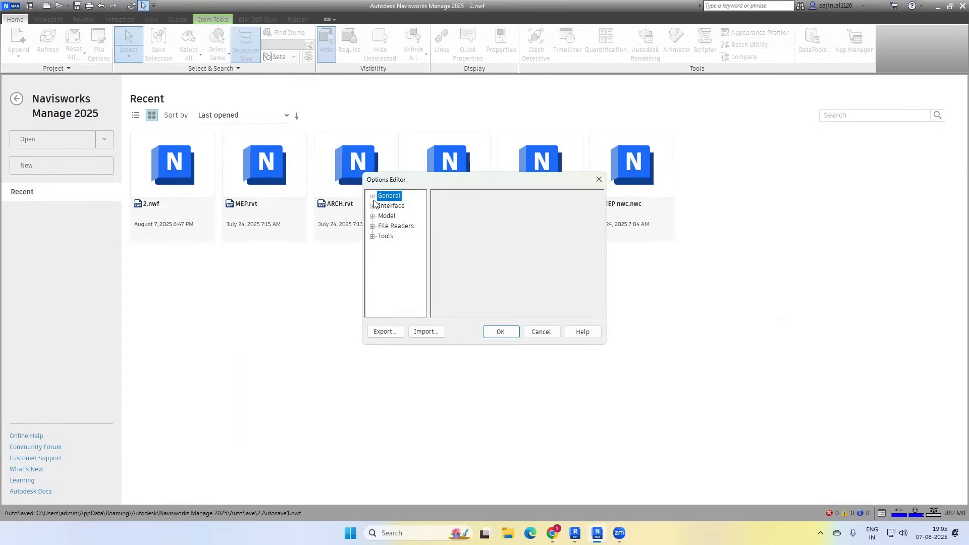
click(373, 197)
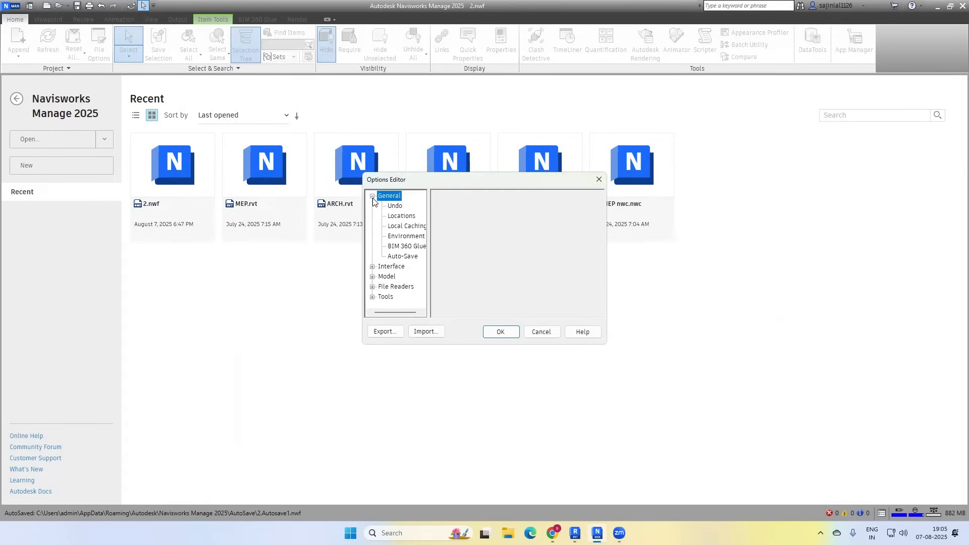
click(373, 266)
click(403, 277)
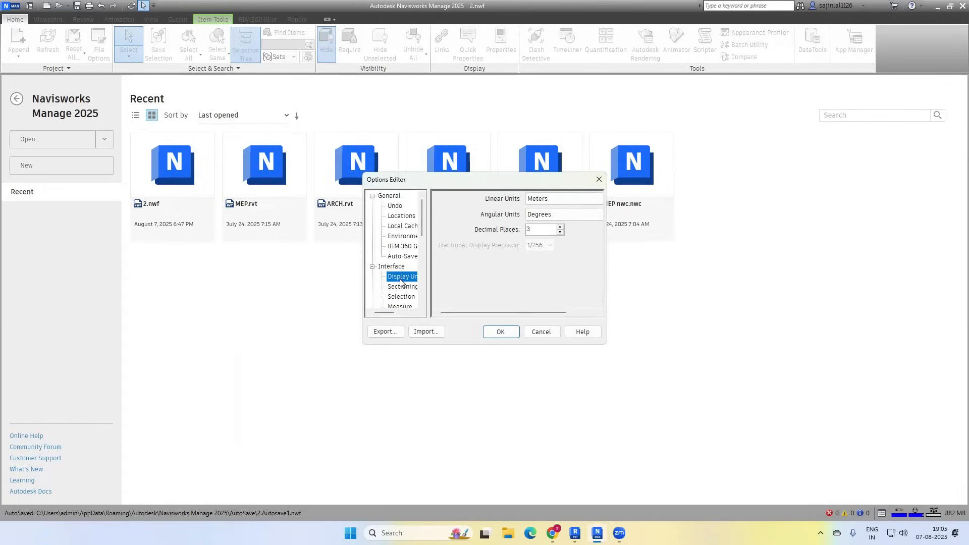
click(600, 180)
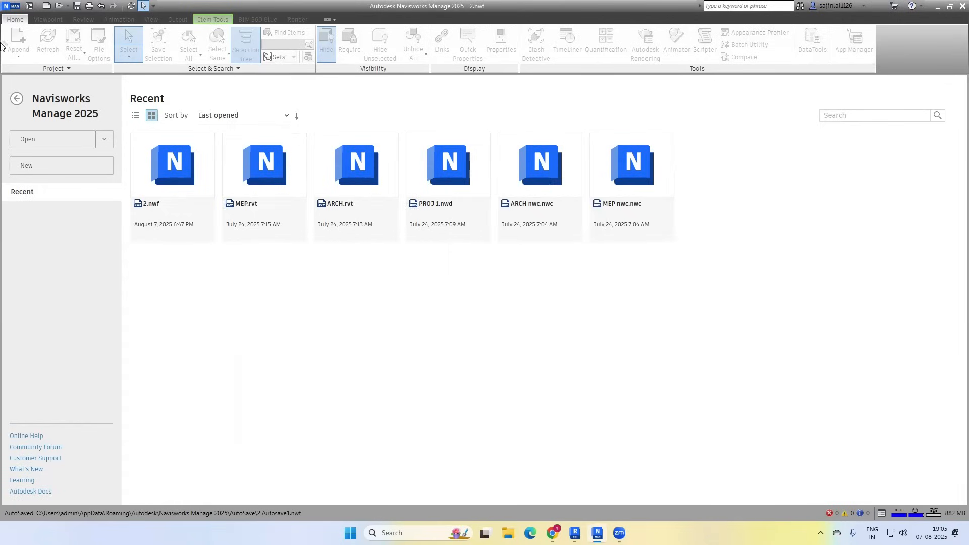
click(14, 7)
click(21, 8)
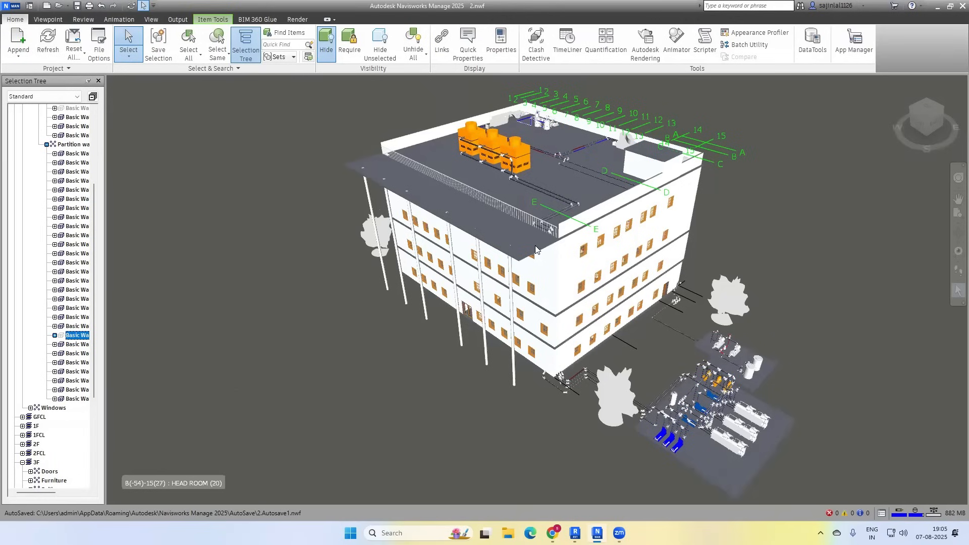
Open the Navigation Bar Options and review the available linear and angular units under Display Units, leaving them unchanged.
click(14, 7)
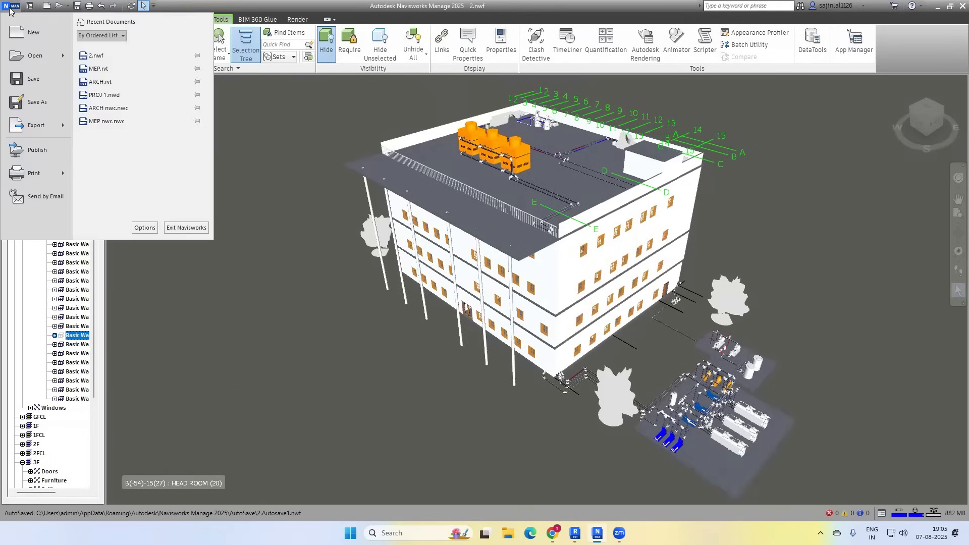
click(953, 309)
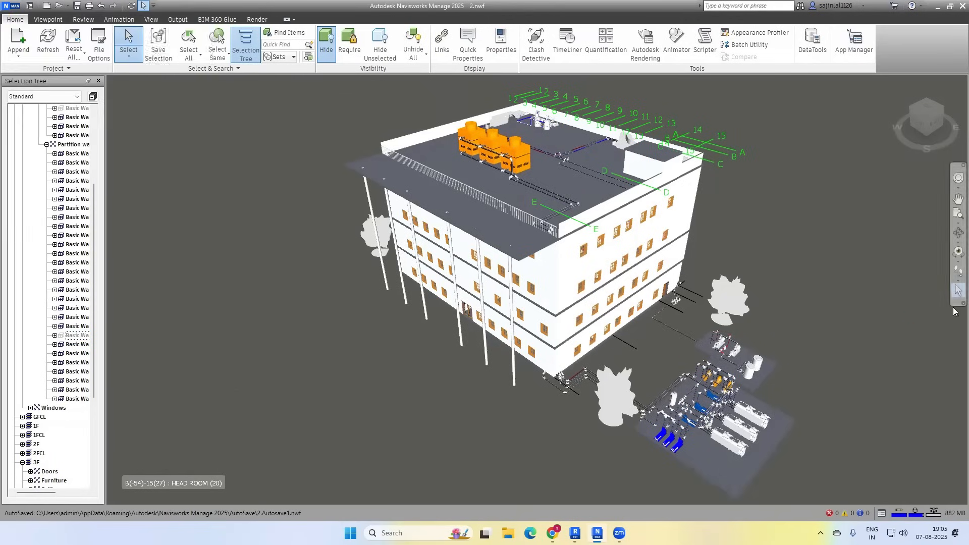
click(958, 304)
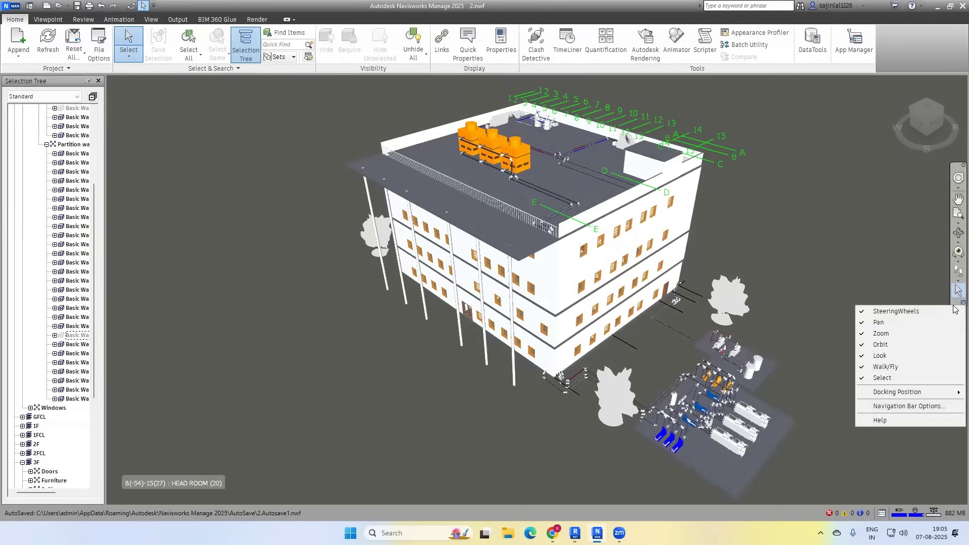
click(904, 407)
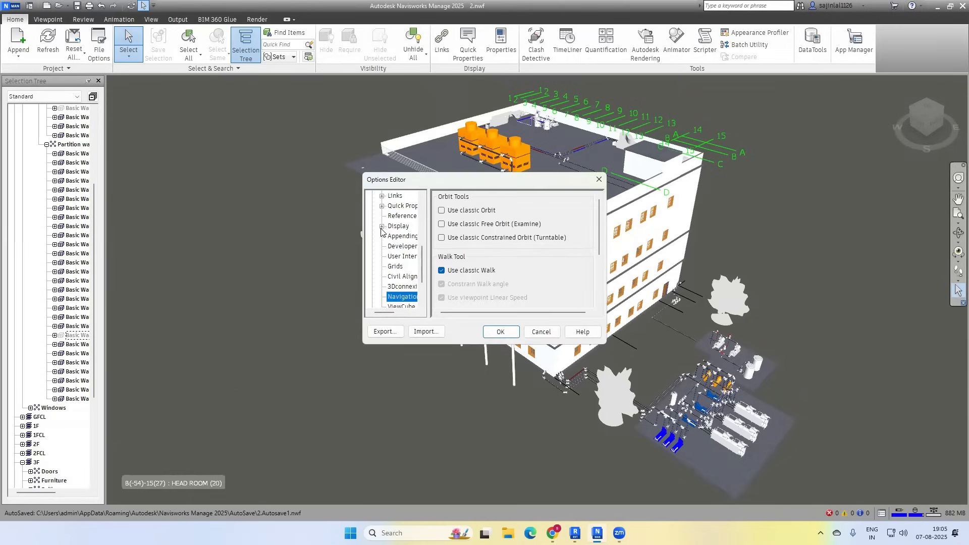
scroll(381, 231, up, 5)
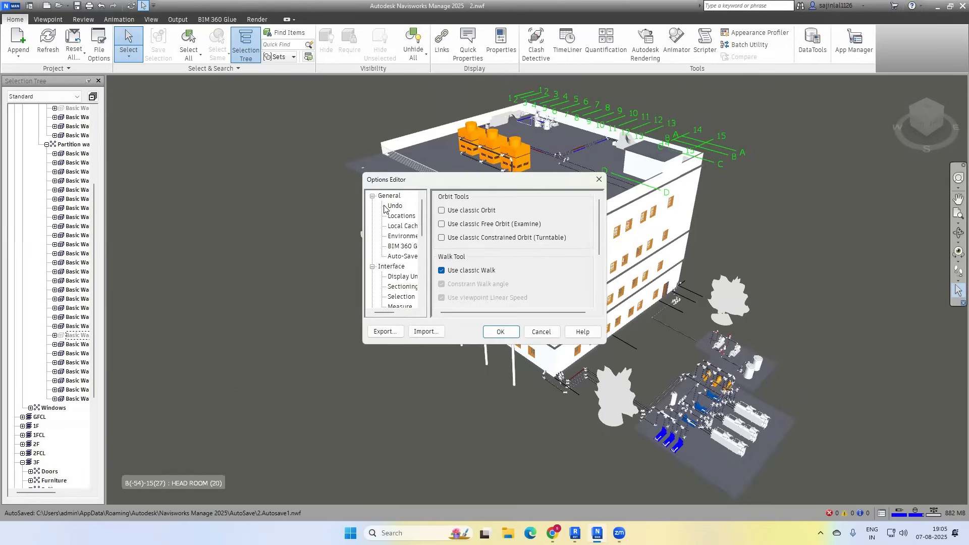
click(404, 277)
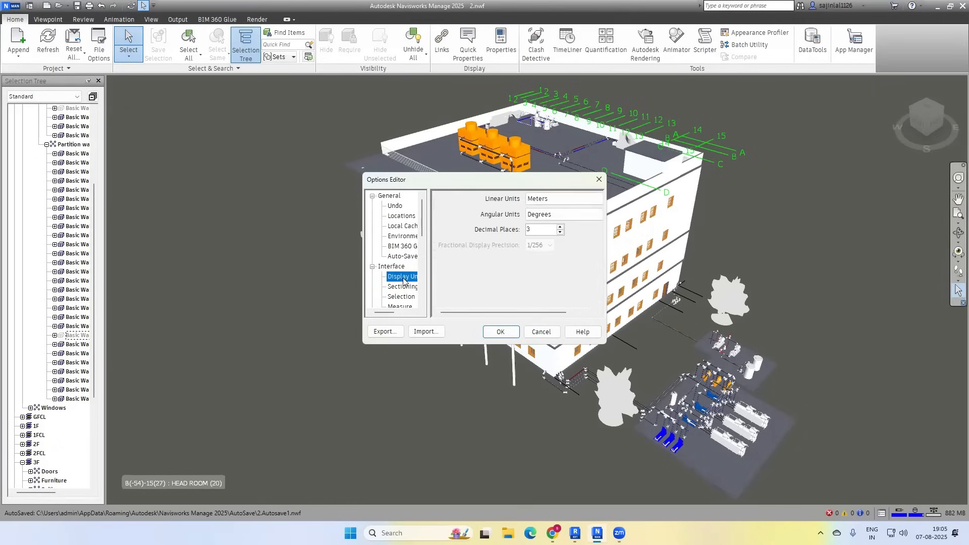
click(560, 201)
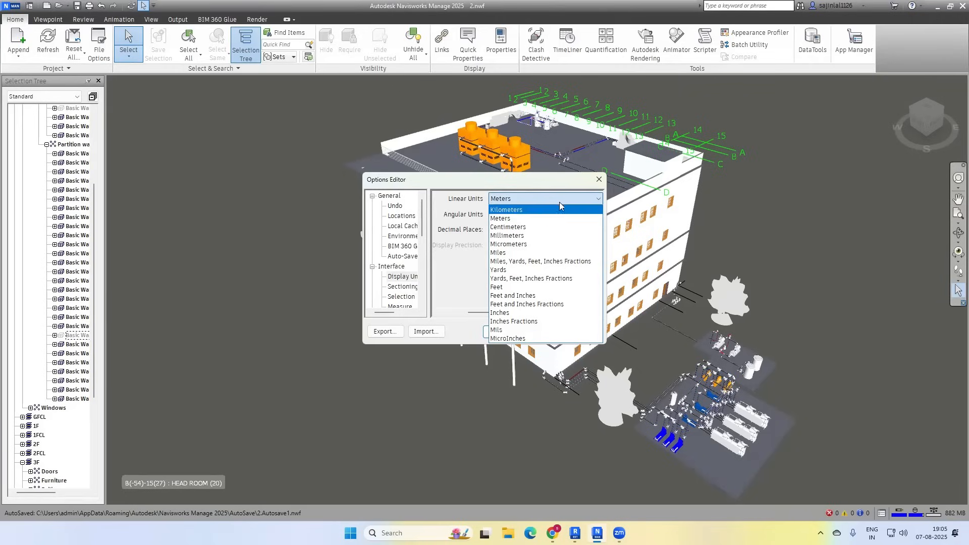
click(536, 186)
click(520, 215)
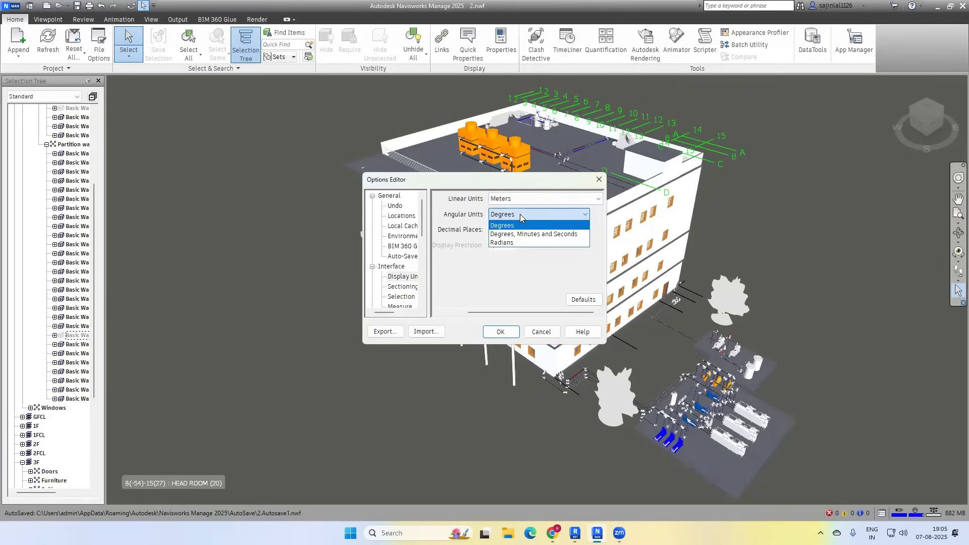
click(520, 214)
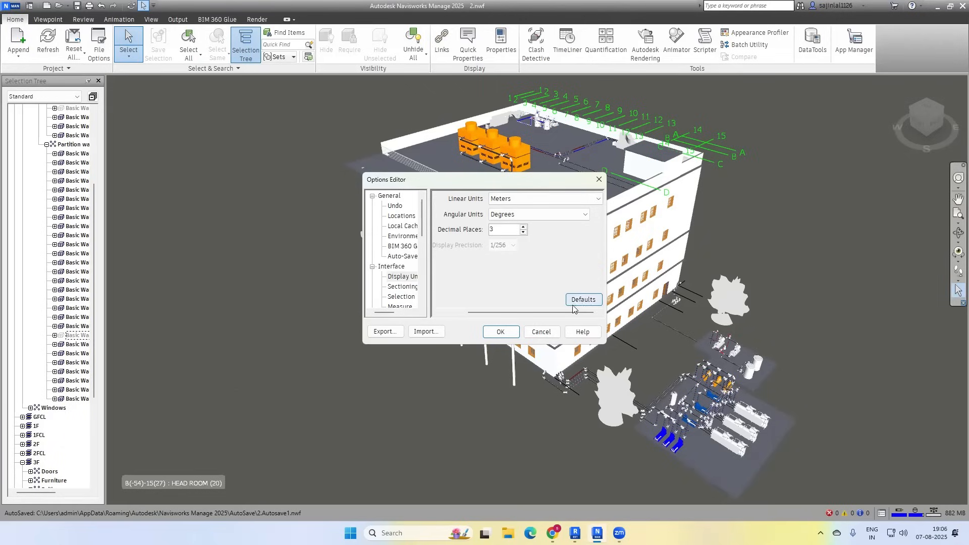
click(599, 179)
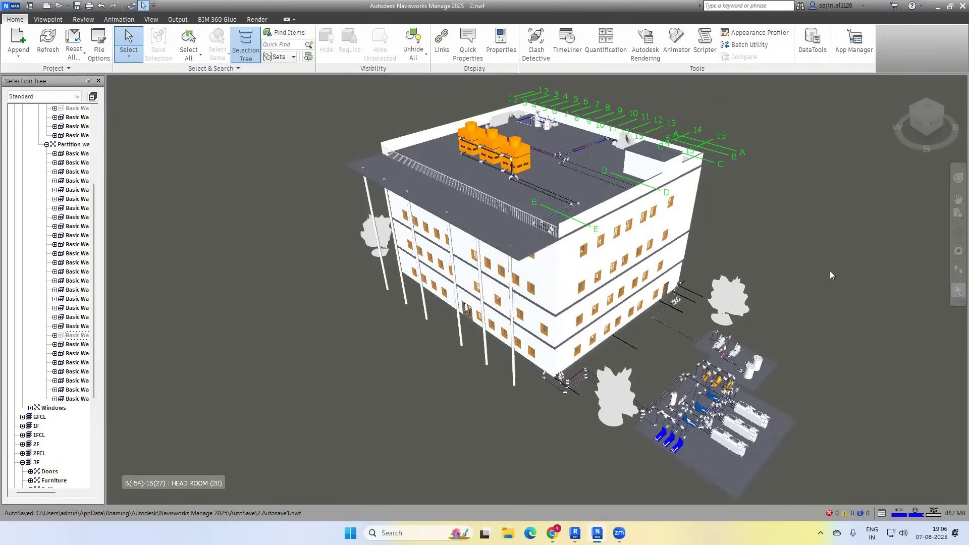
Frame the building and outdoor equipment from a raised corner and save this viewpoint as VIEW 1.
click(59, 22)
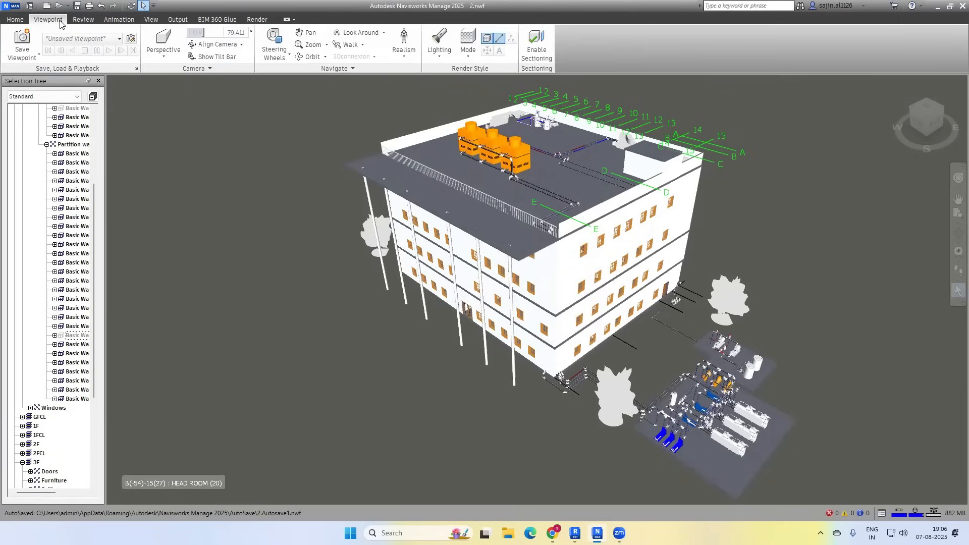
middle_drag(780, 234, 648, 212)
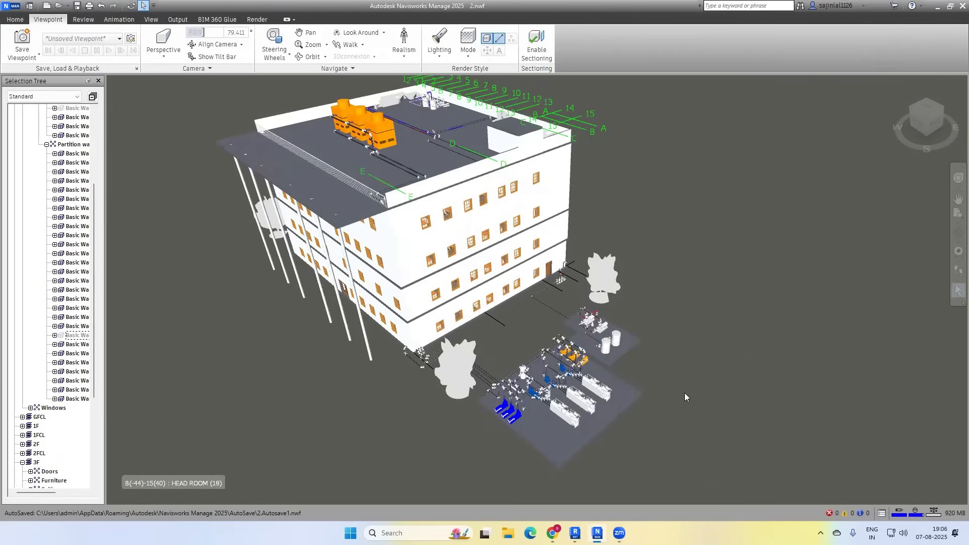
scroll(677, 404, up, 1)
middle_drag(700, 318, 690, 339)
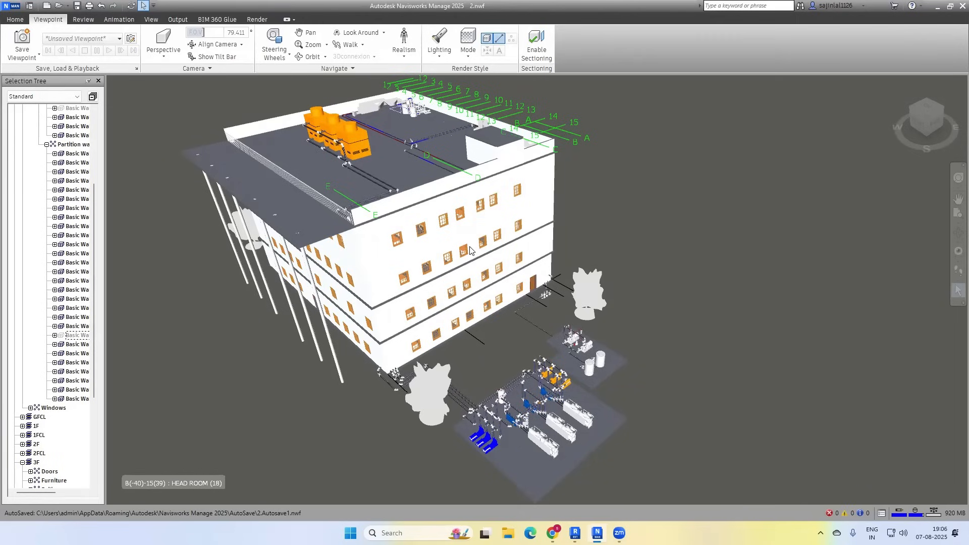
click(23, 40)
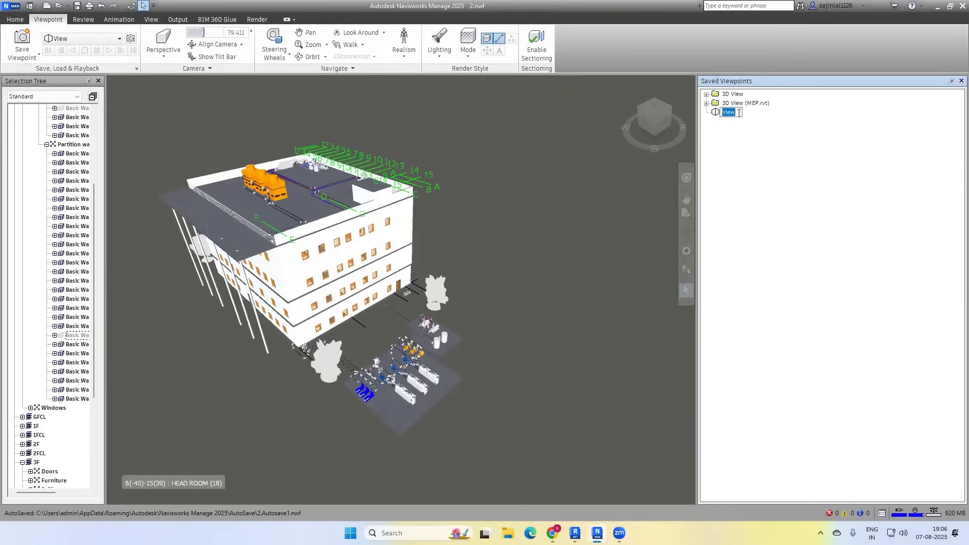
text(VIEW 1)
Add the comment "COMMENT 1" with status New to the saved viewpoint VIEW 1.
click(749, 104)
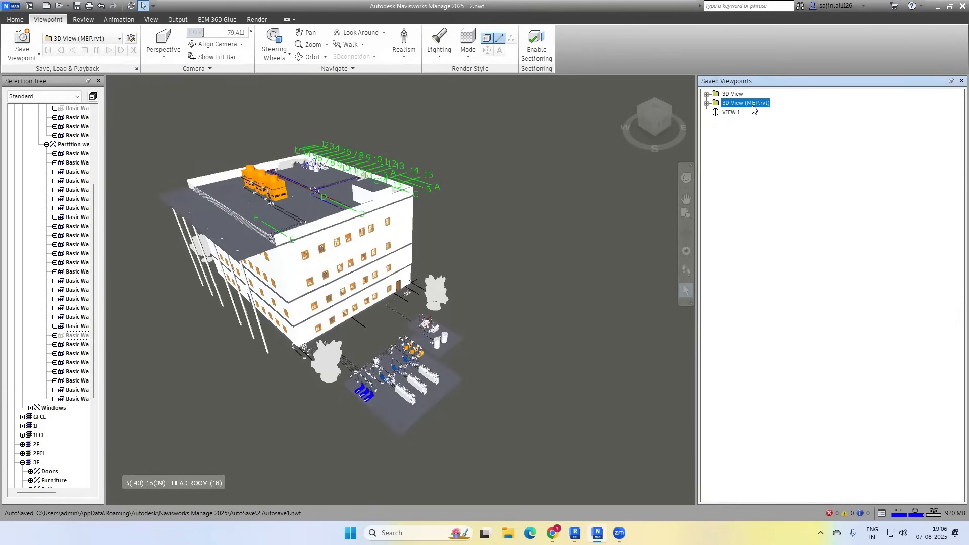
click(735, 113)
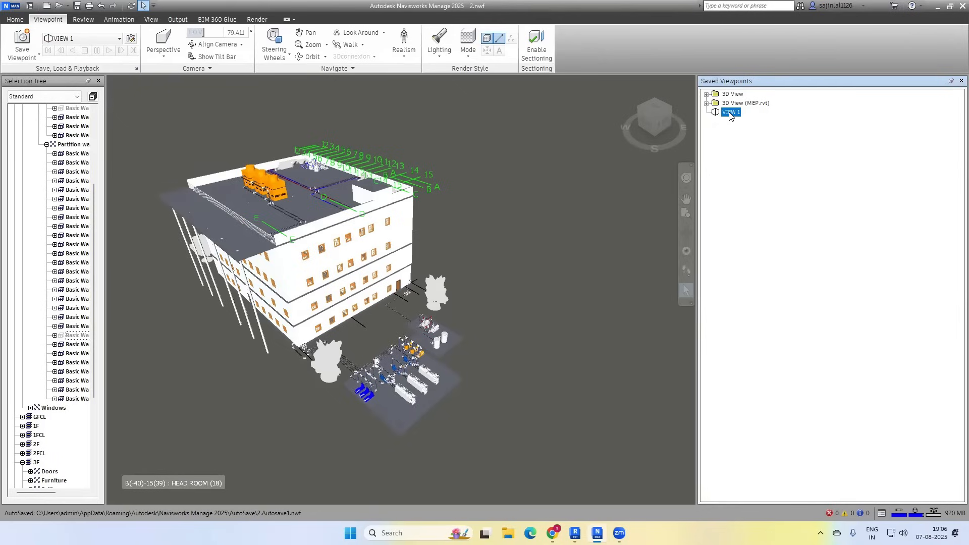
right_click(730, 115)
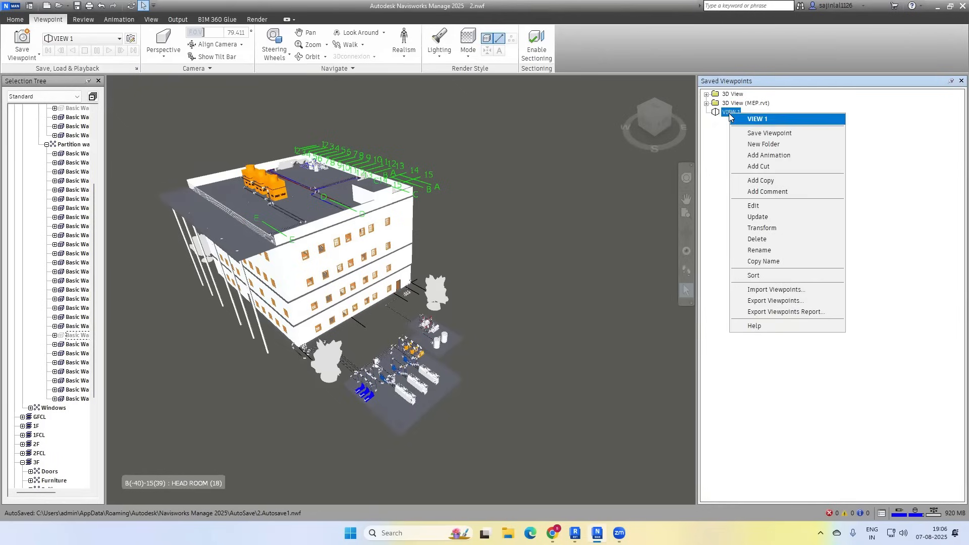
click(768, 192)
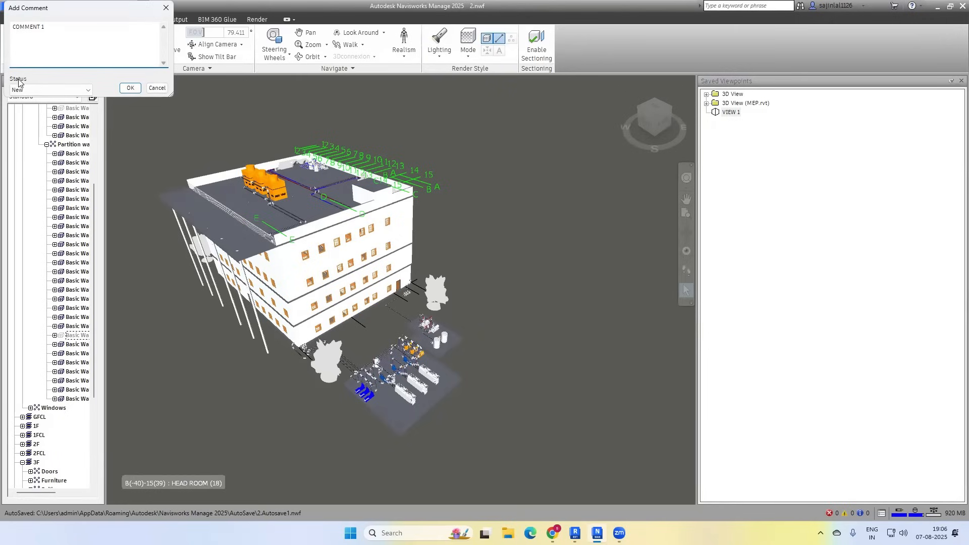
click(47, 92)
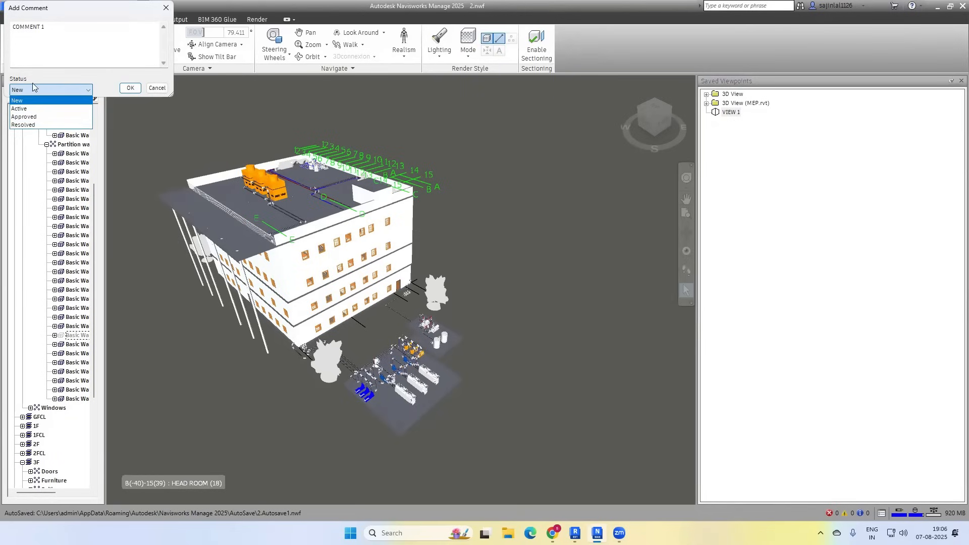
click(127, 90)
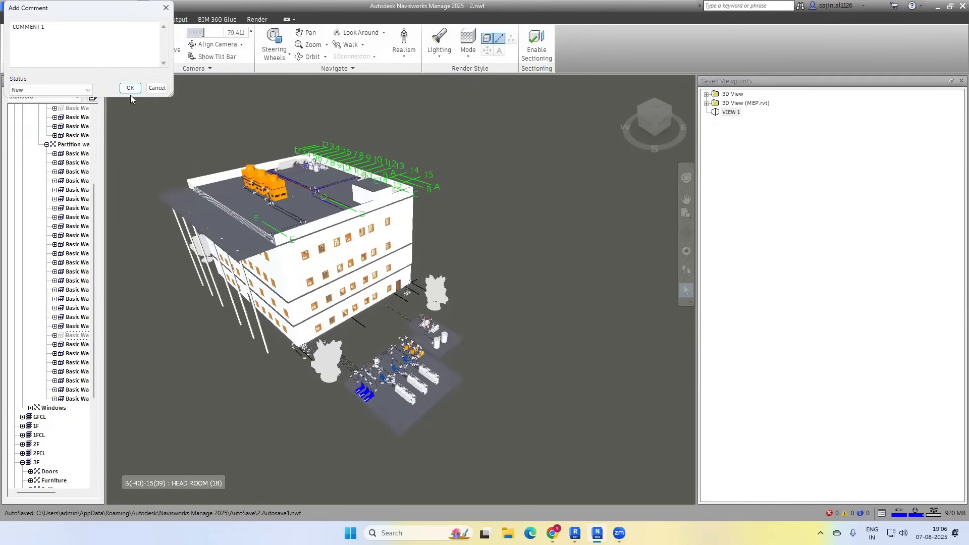
click(130, 90)
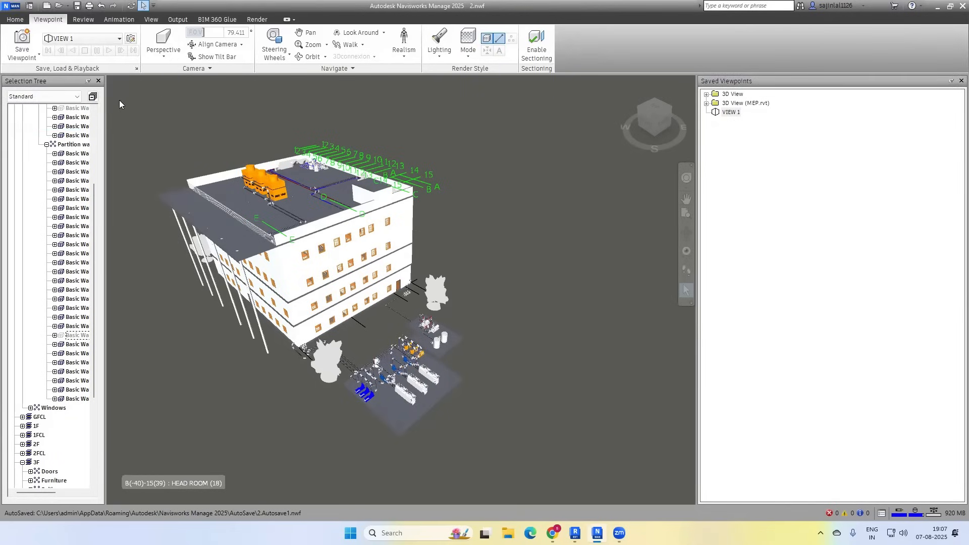
right_click(738, 116)
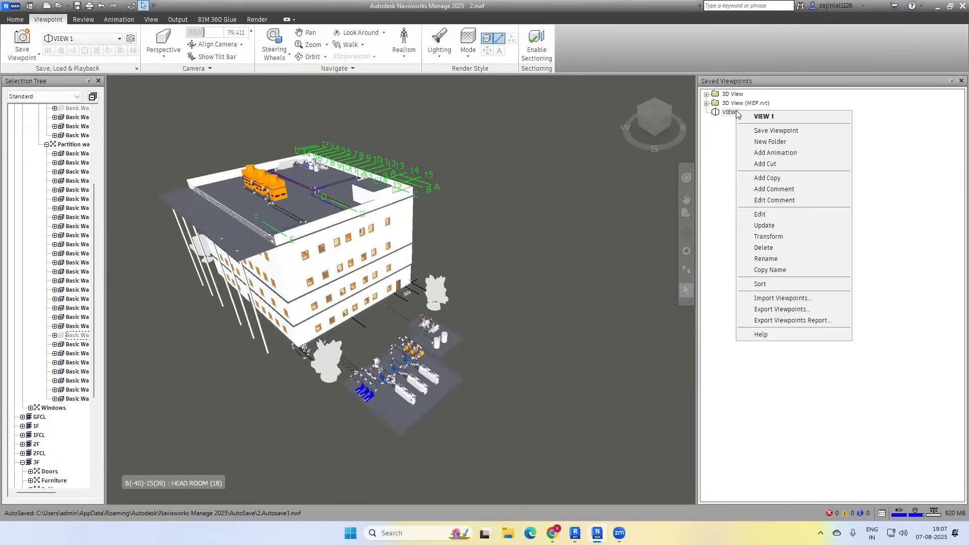
click(777, 260)
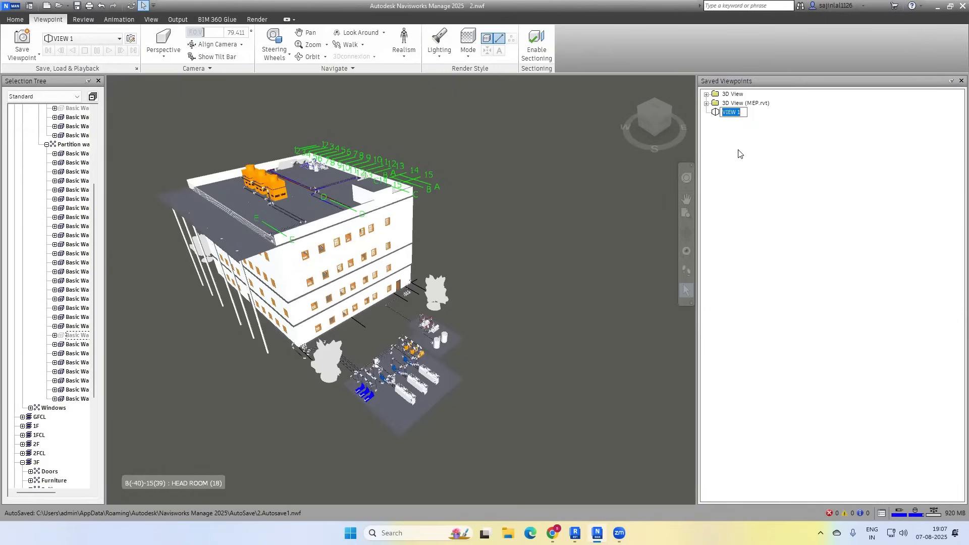
click(628, 181)
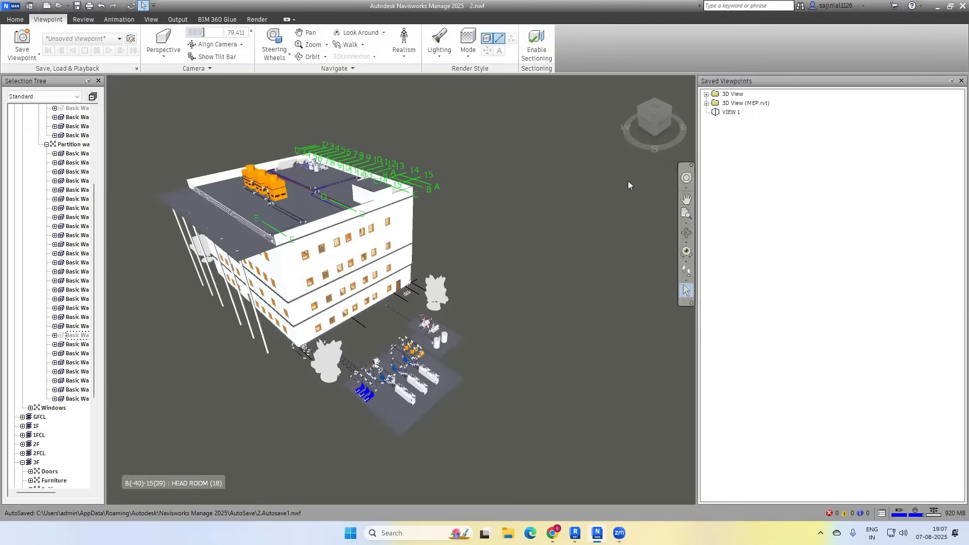
Enter the building through its ground-floor corridor up to the GFCL ceiling-level space and save this viewpoint as VIEW 2.
scroll(507, 180, down, 3)
shift+middle_drag(455, 239, 504, 173)
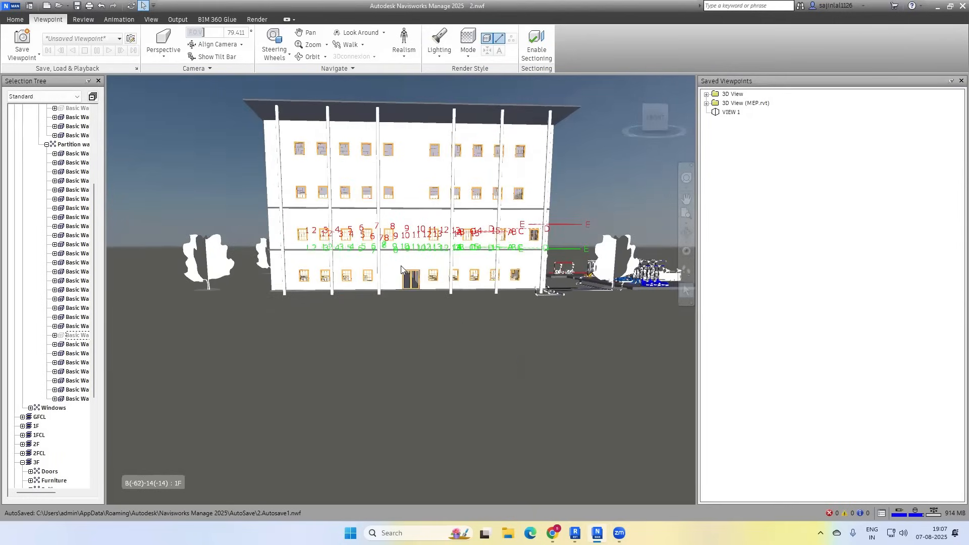
scroll(400, 265, up, 6)
middle_drag(479, 297, 385, 181)
scroll(385, 181, up, 5)
scroll(420, 193, up, 8)
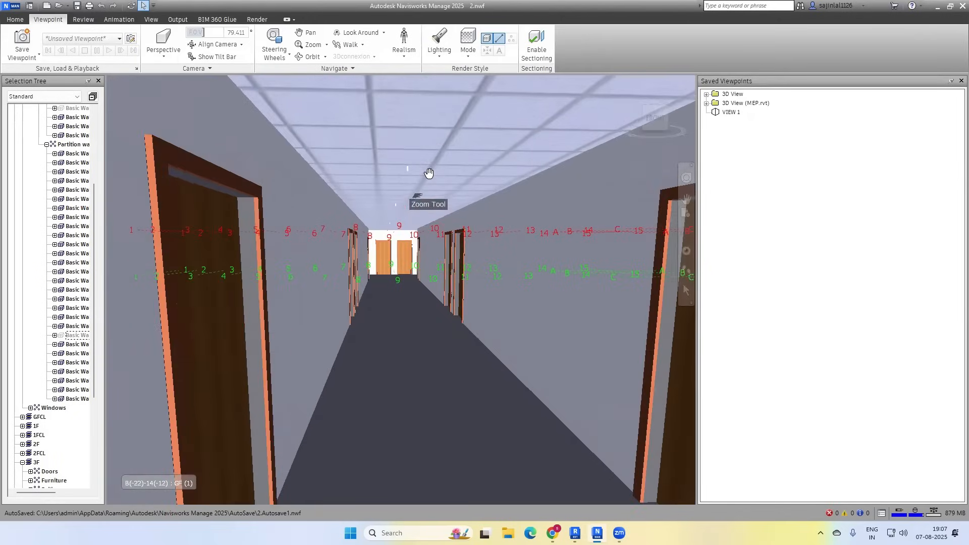
middle_drag(428, 174, 187, 320)
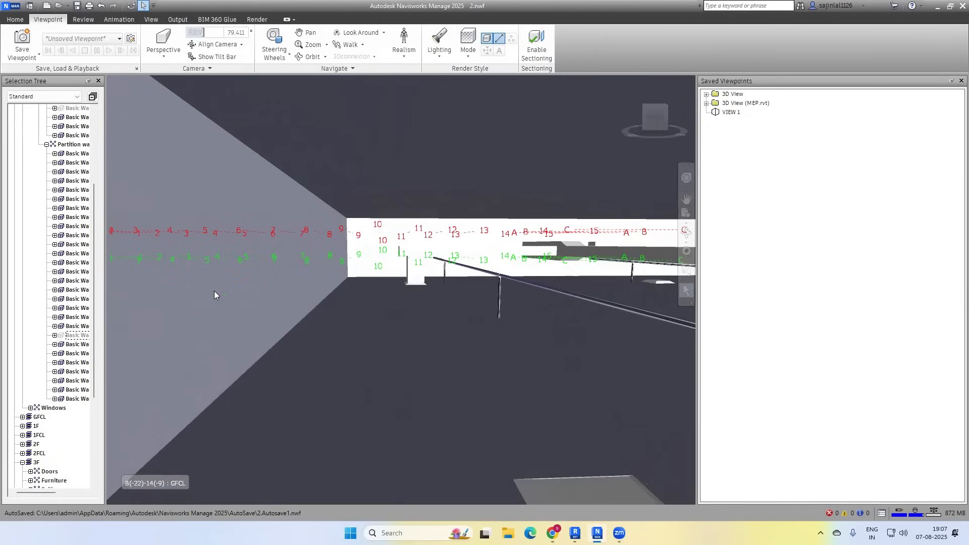
click(22, 42)
text(V)
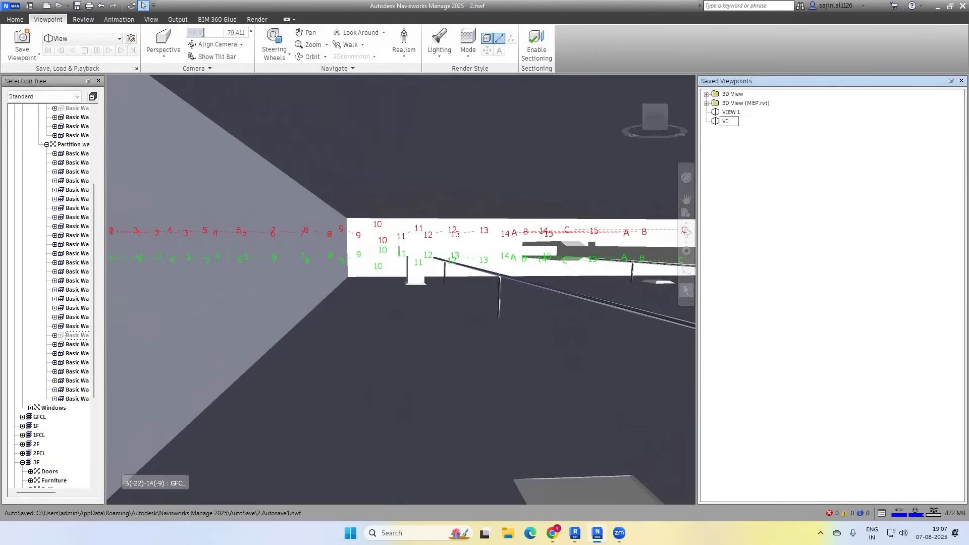
text(IEW 2)
click(836, 184)
Add the comment "CHECK FOR DUCT VS SPR PIPE CLASHES" with status Active to the saved viewpoint VIEW 2.
click(737, 122)
right_click(740, 123)
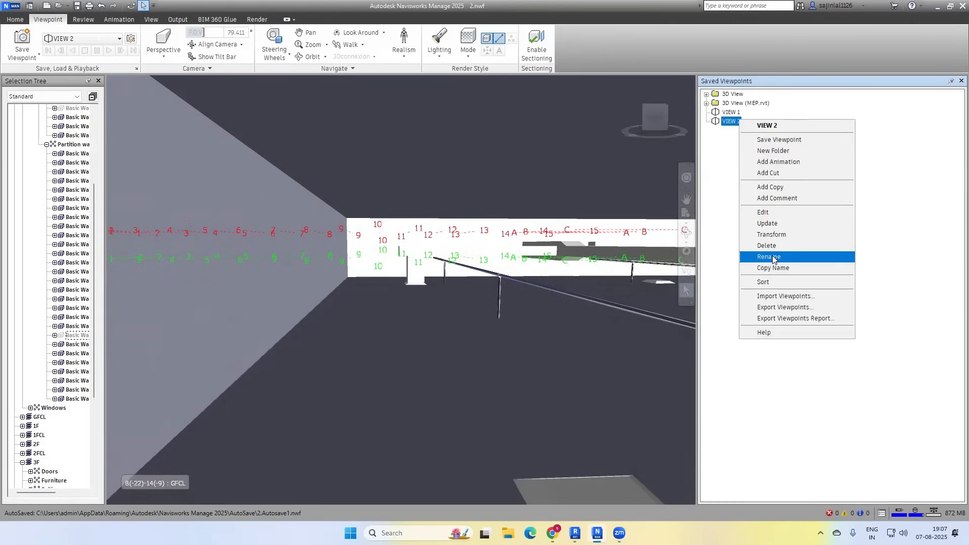
click(777, 199)
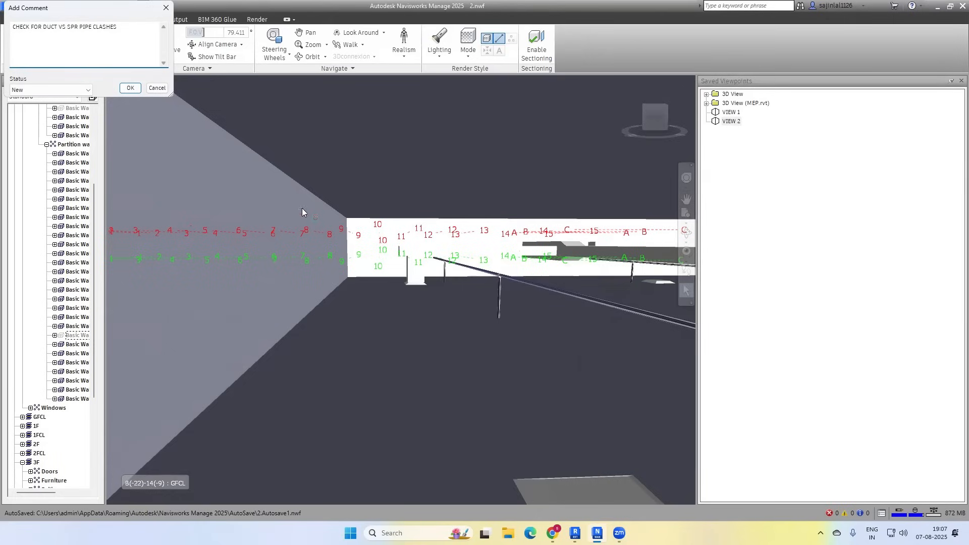
click(56, 89)
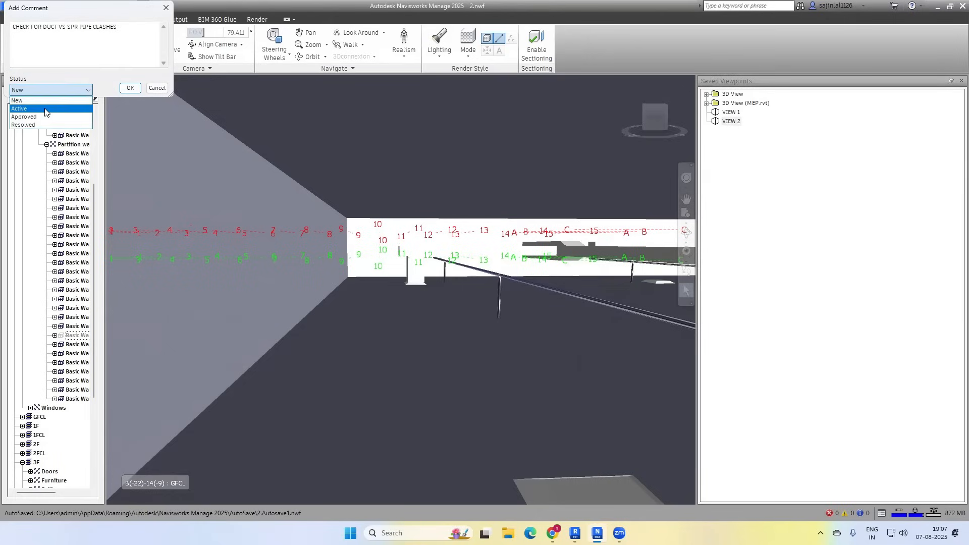
click(46, 108)
click(132, 89)
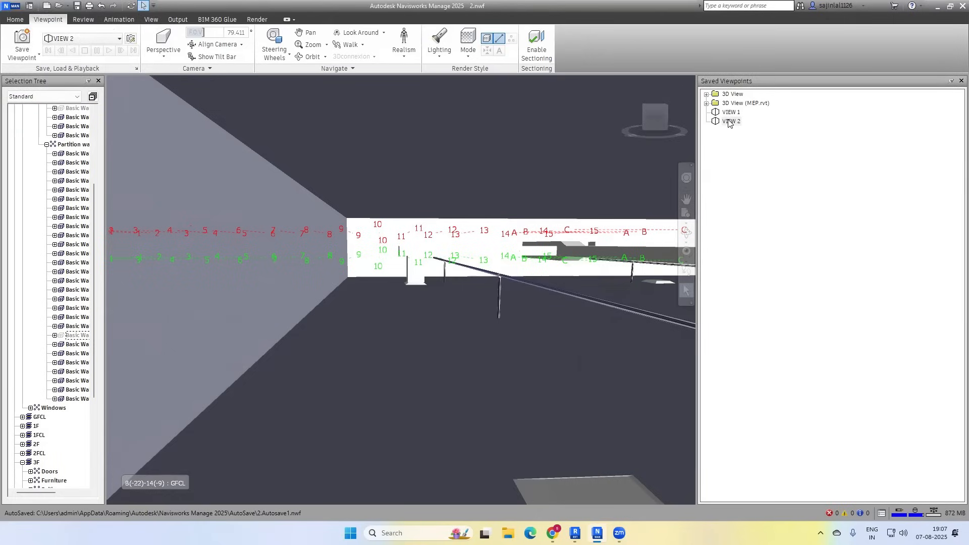
Recall the saved viewpoints VIEW 1 and VIEW 2 in turn to compare the exterior and interior views.
click(655, 122)
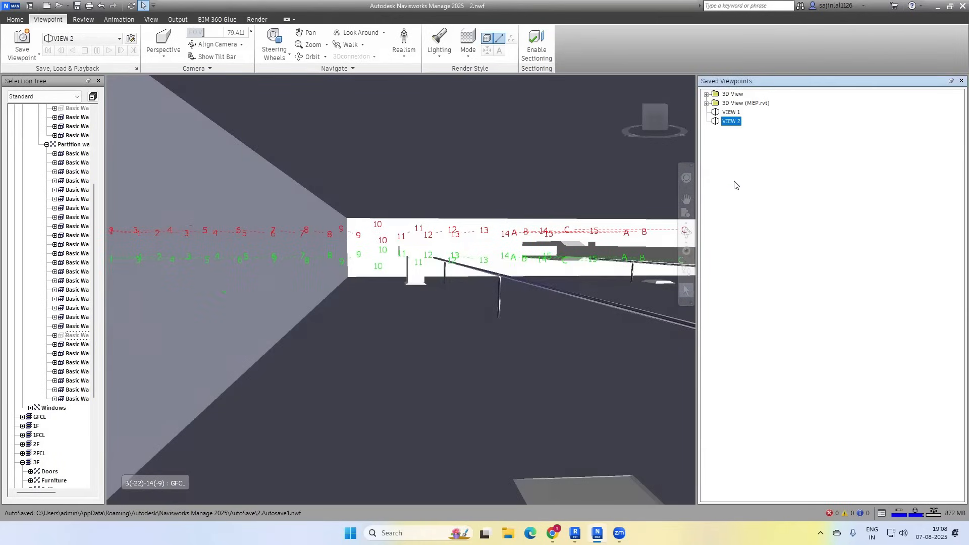
click(730, 113)
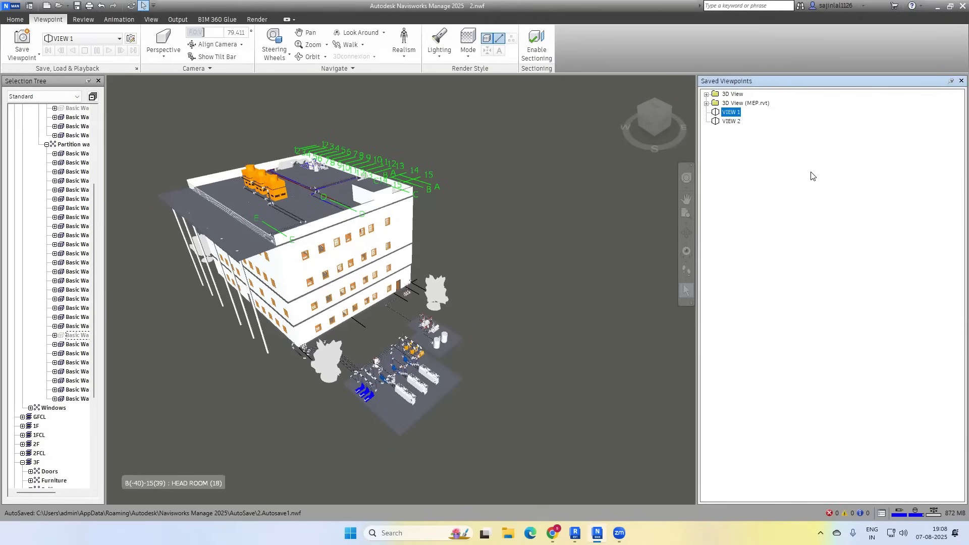
click(79, 40)
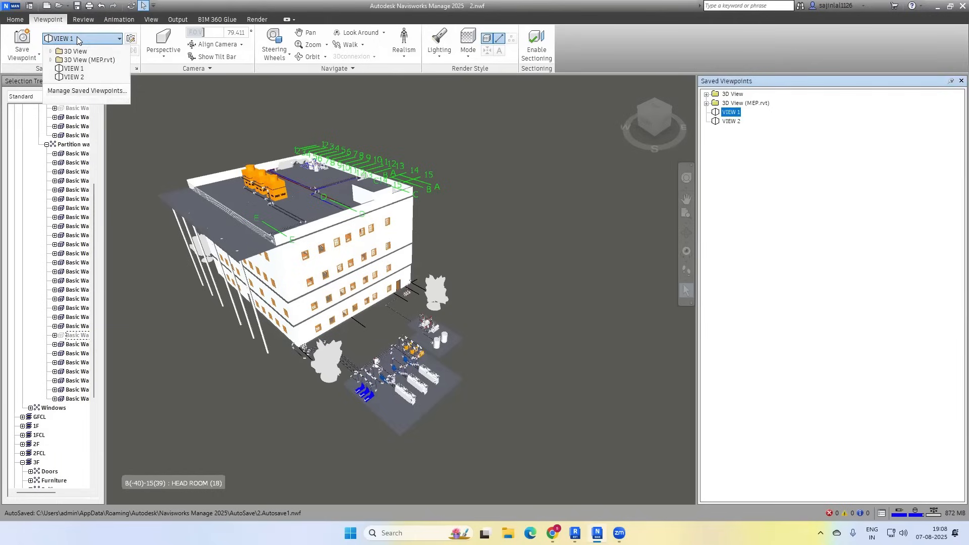
click(79, 68)
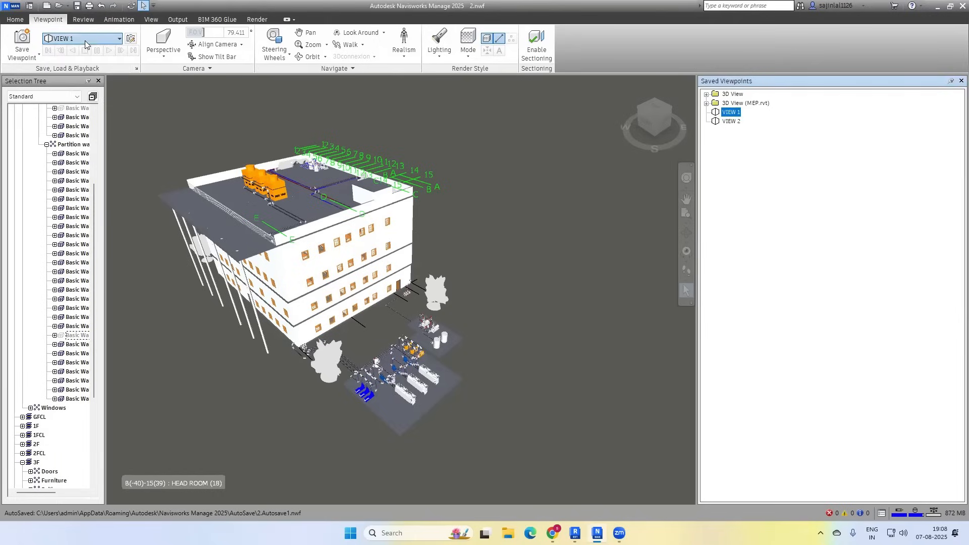
click(82, 40)
click(76, 78)
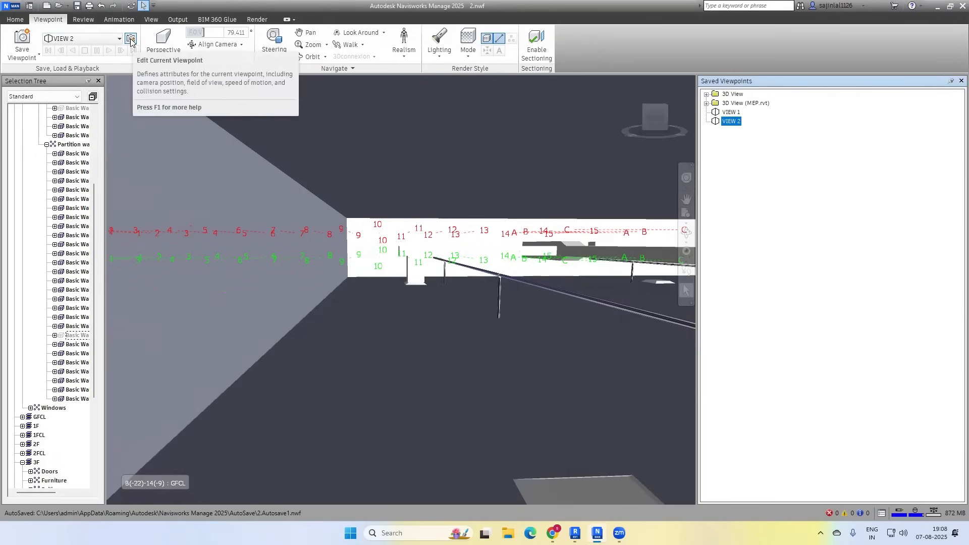
Examine the camera, motion and collision settings of VIEW 1 and VIEW 2, leaving both viewpoints unchanged.
click(730, 113)
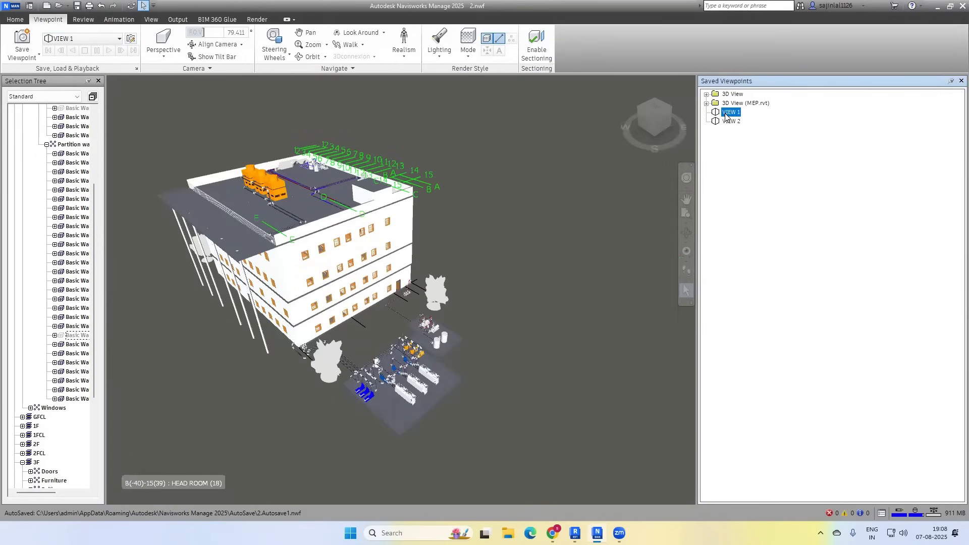
right_click(725, 116)
click(755, 220)
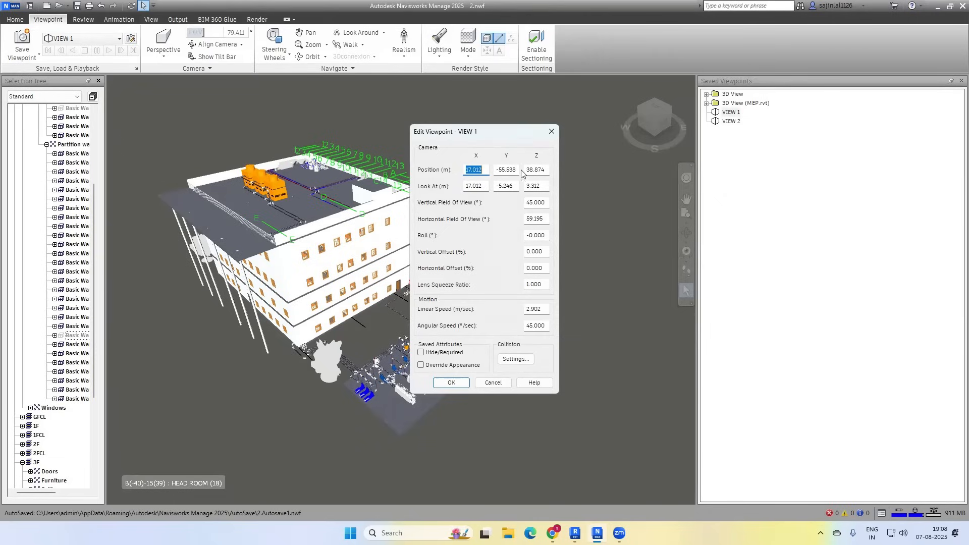
click(552, 133)
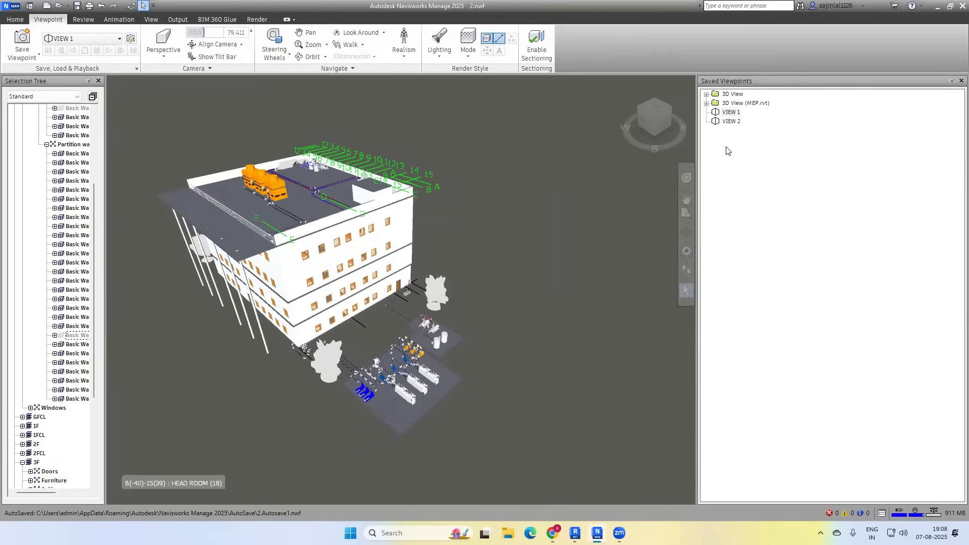
click(732, 121)
click(130, 39)
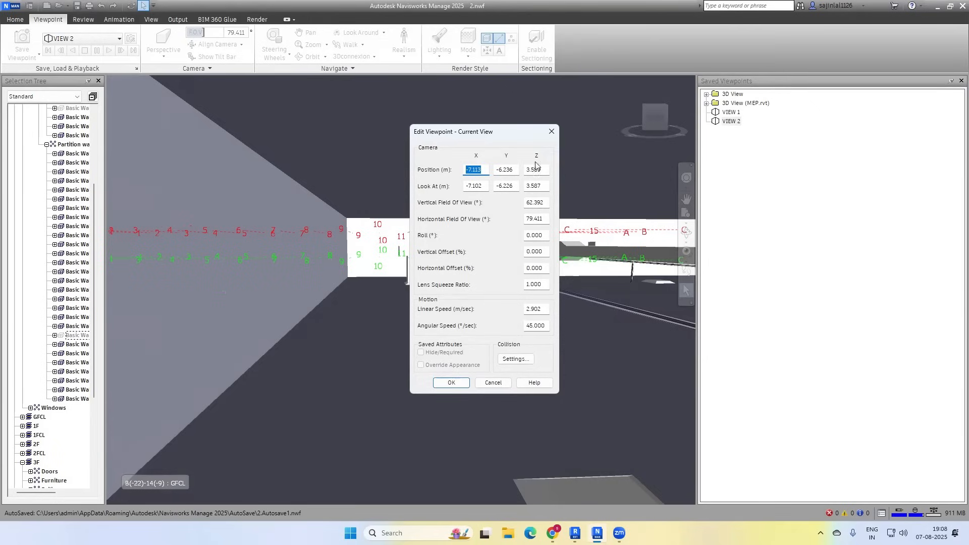
click(552, 131)
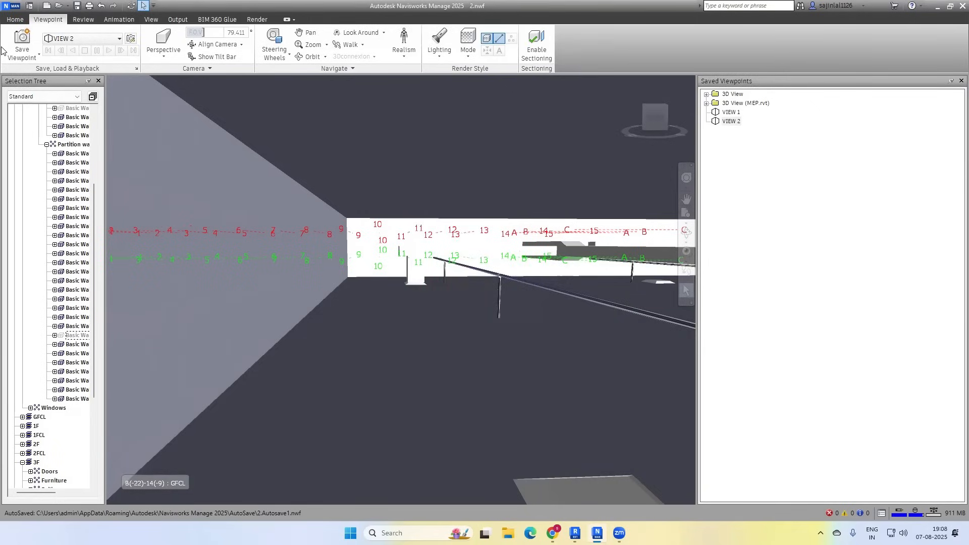
Show the building's front view in Orthographic projection and return it to Perspective.
click(655, 119)
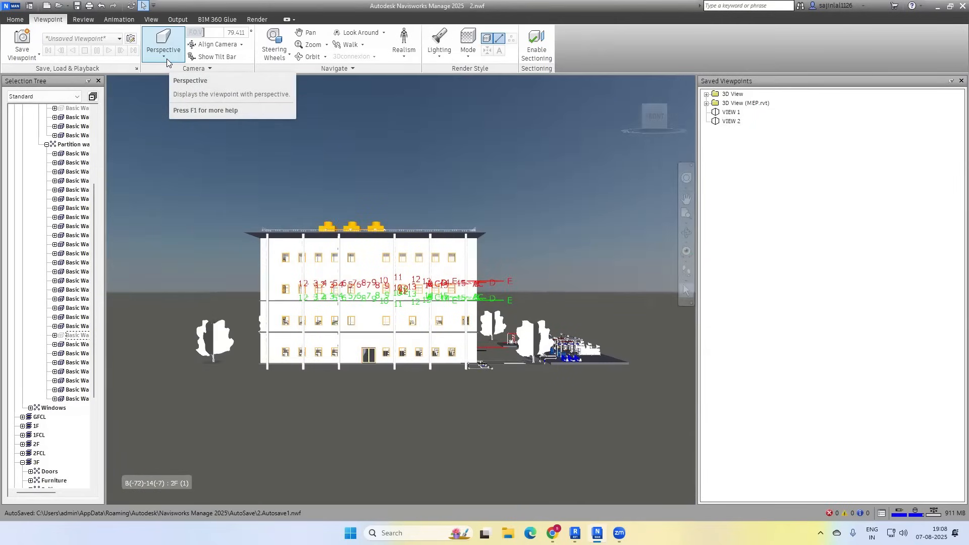
click(167, 60)
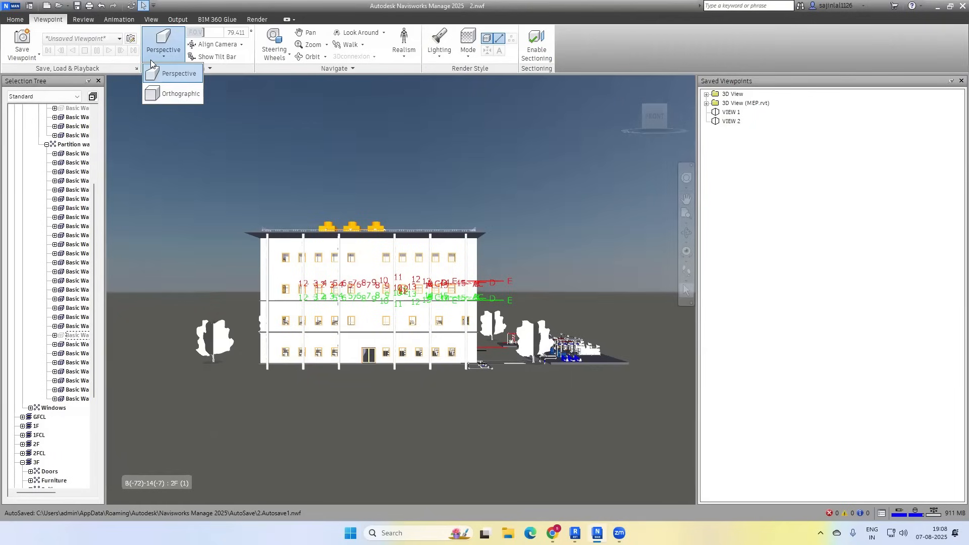
click(165, 96)
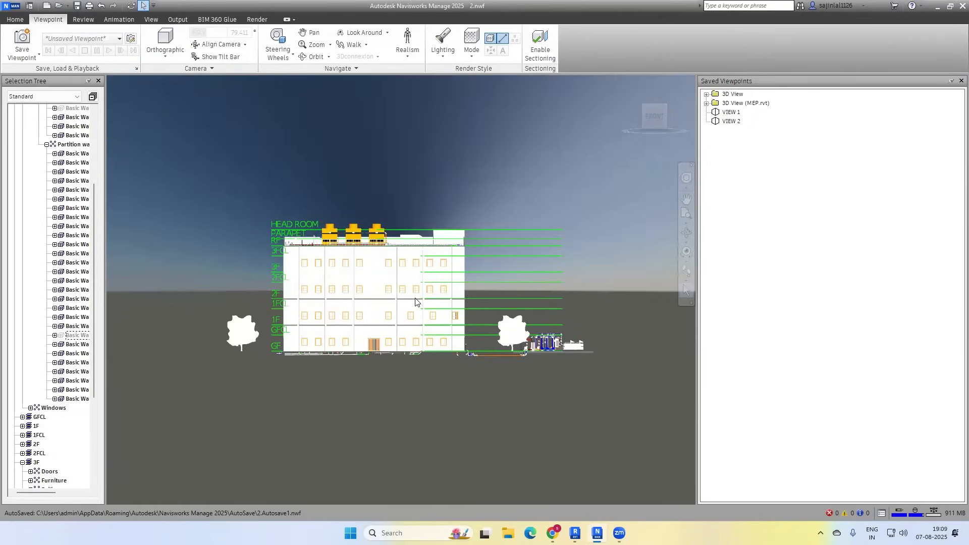
click(165, 50)
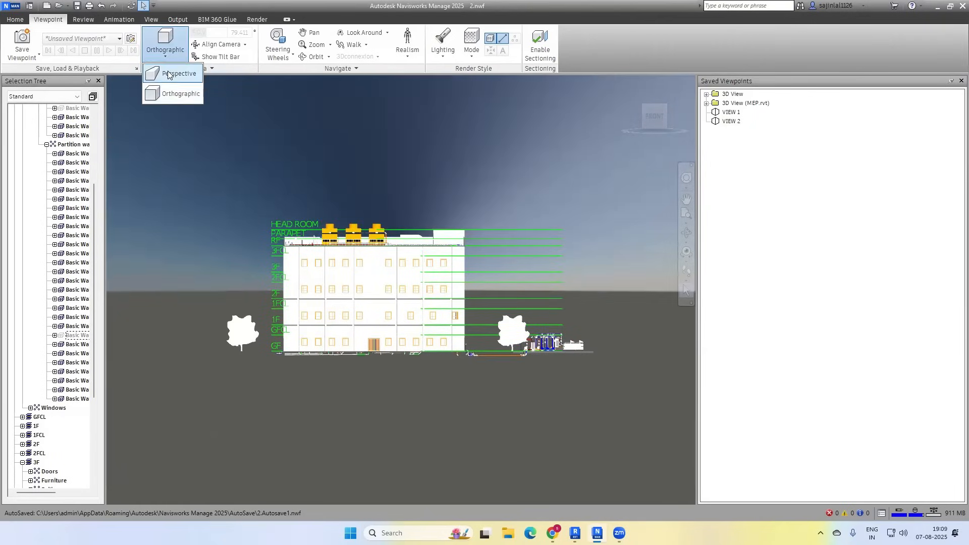
click(161, 74)
View the building from a raised corner and narrow the camera's field of view to 63.668°.
mouse_move(449, 198)
shift+middle_down()
mouse_move(380, 174)
mouse_move(429, 201)
mouse_move(378, 233)
shift+middle_up()
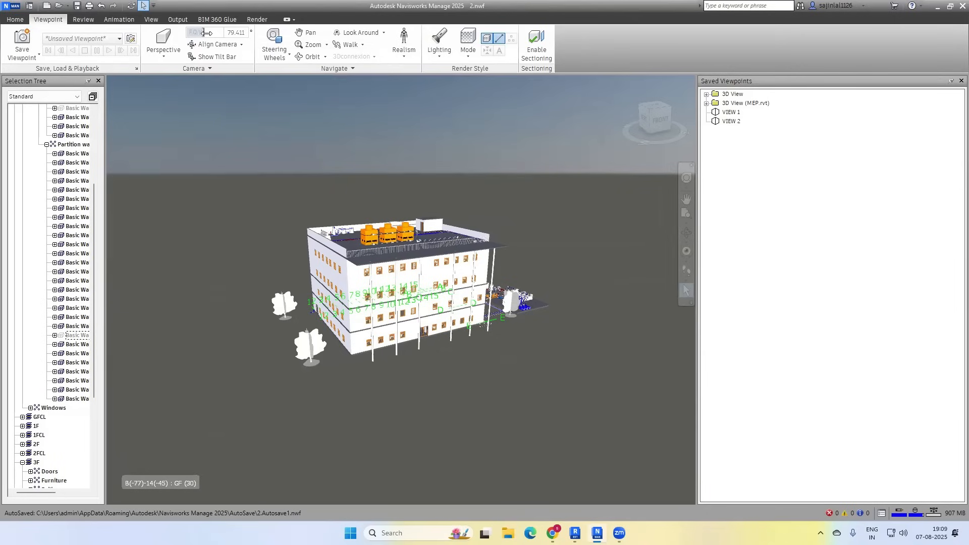
mouse_move(206, 33)
mouse_down()
mouse_move(194, 33)
mouse_move(212, 32)
mouse_move(204, 33)
mouse_up()
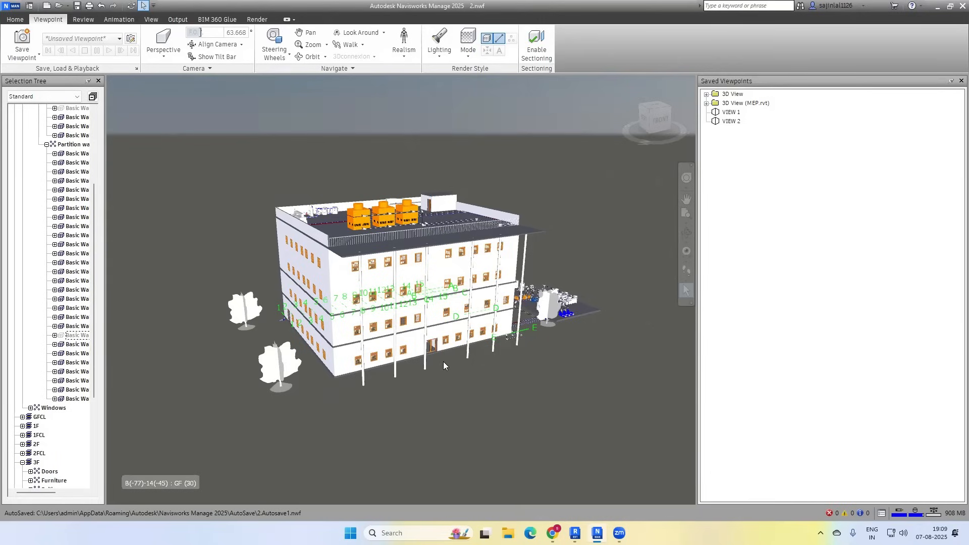
Align the camera with the X, Y and Z axes in turn, and with the X axis again.
click(217, 44)
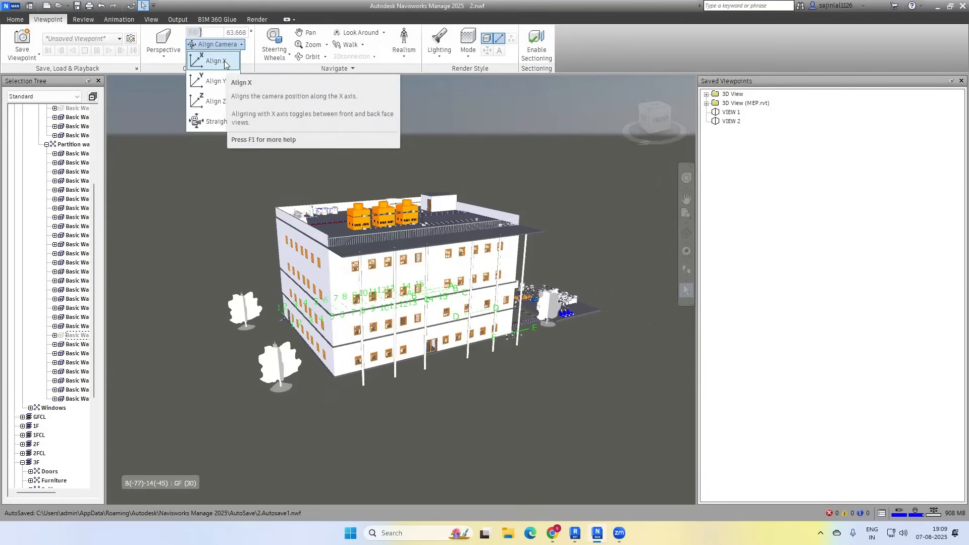
click(225, 61)
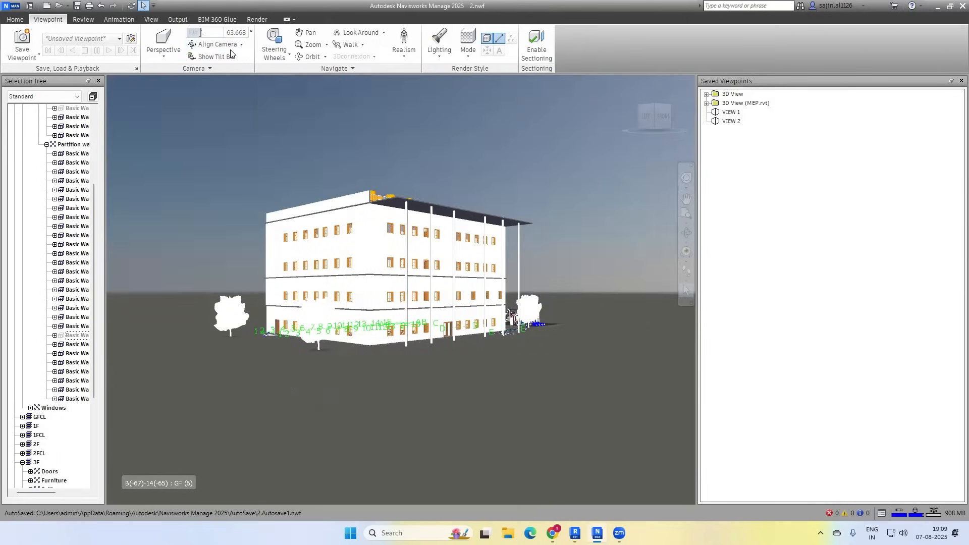
click(218, 44)
click(219, 81)
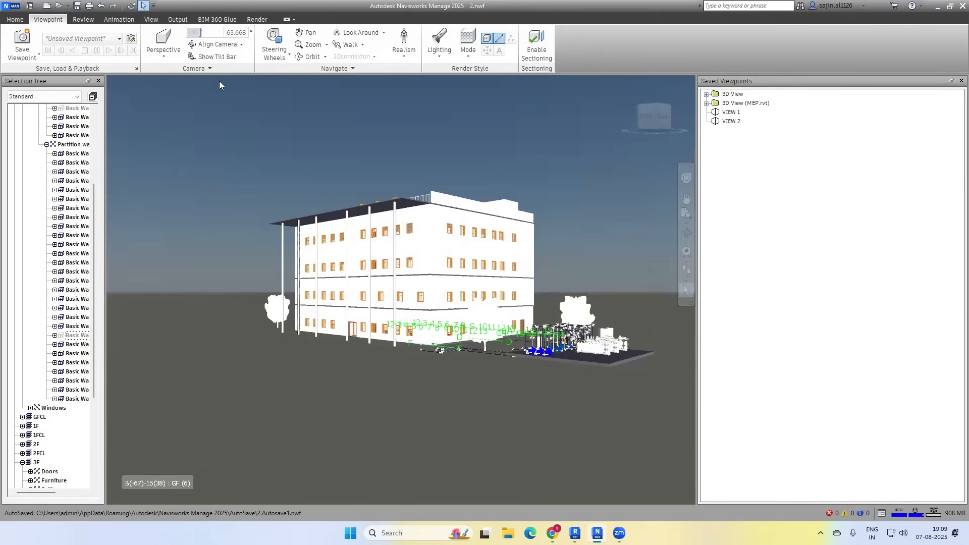
click(218, 45)
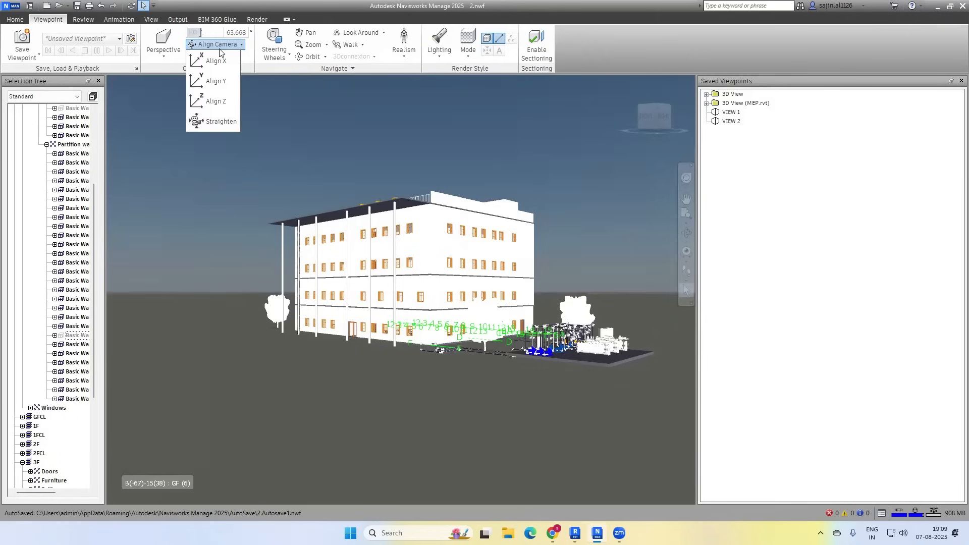
click(217, 101)
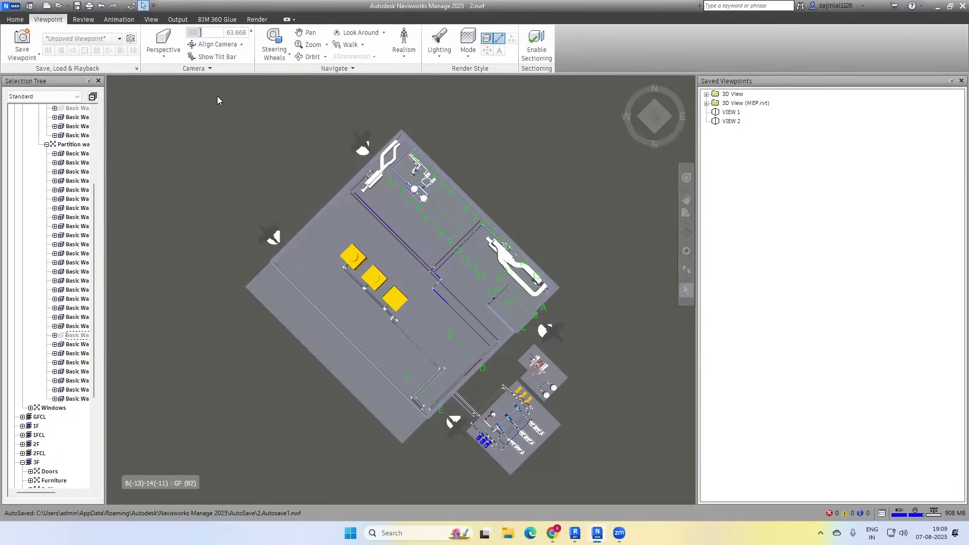
click(218, 45)
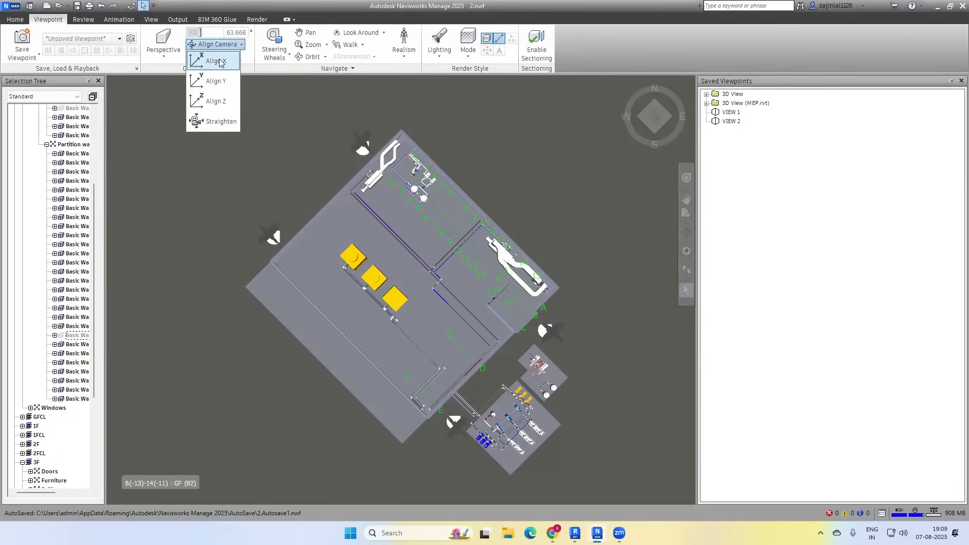
click(221, 61)
Turn on the SteeringWheels, zoom in on the building from a raised corner and rewind through the previous views.
mouse_move(606, 269)
shift+middle_down()
mouse_move(575, 250)
mouse_move(560, 253)
mouse_move(578, 283)
mouse_move(562, 275)
mouse_move(564, 306)
shift+middle_up()
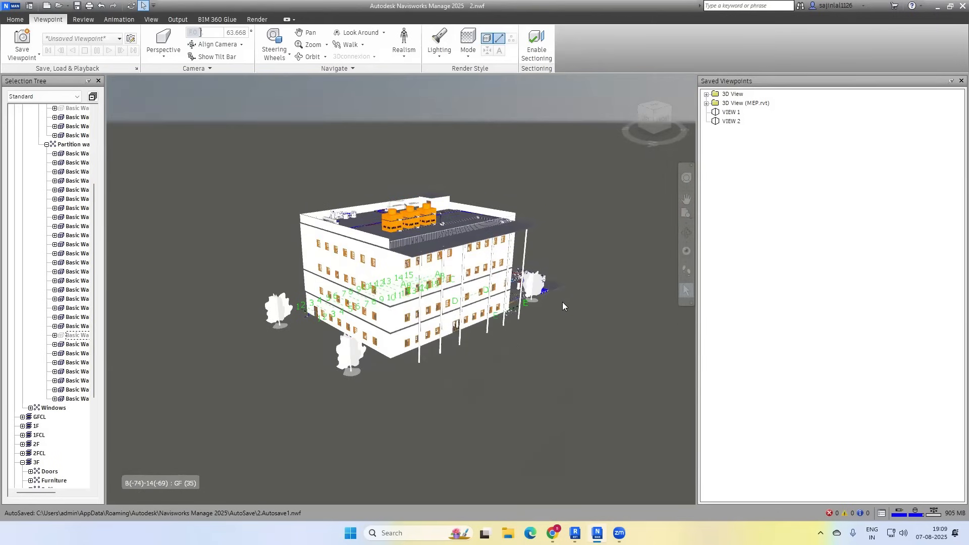
click(274, 44)
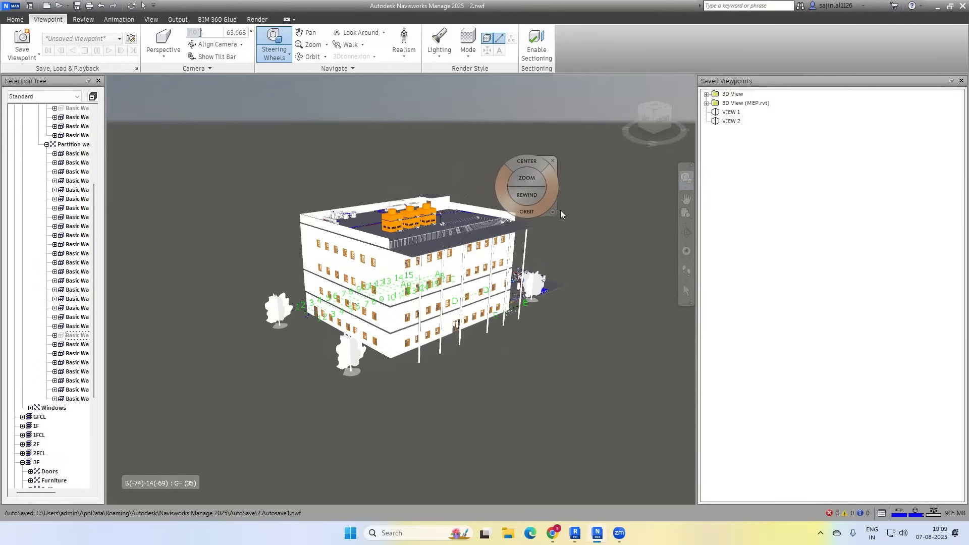
click(532, 181)
click(532, 181)
click(532, 181)
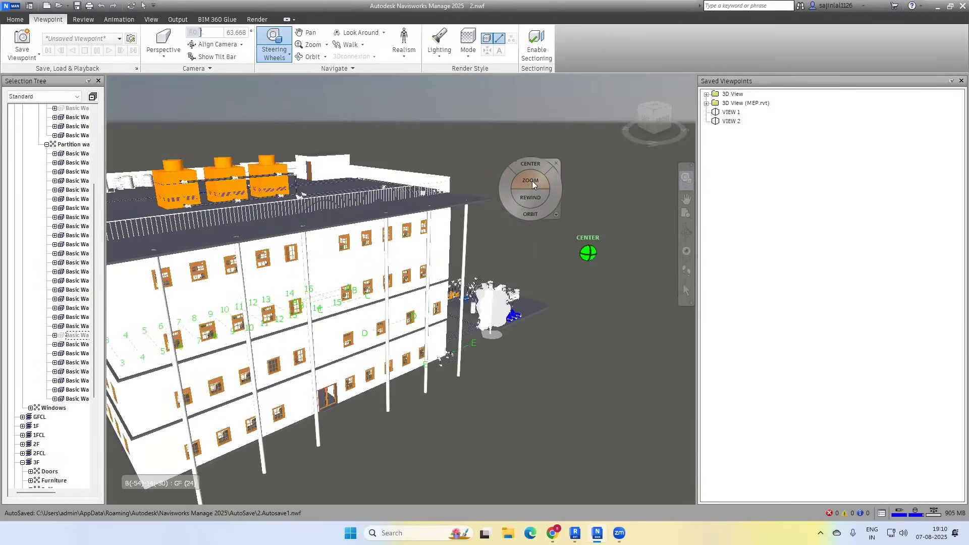
click(532, 181)
click(531, 201)
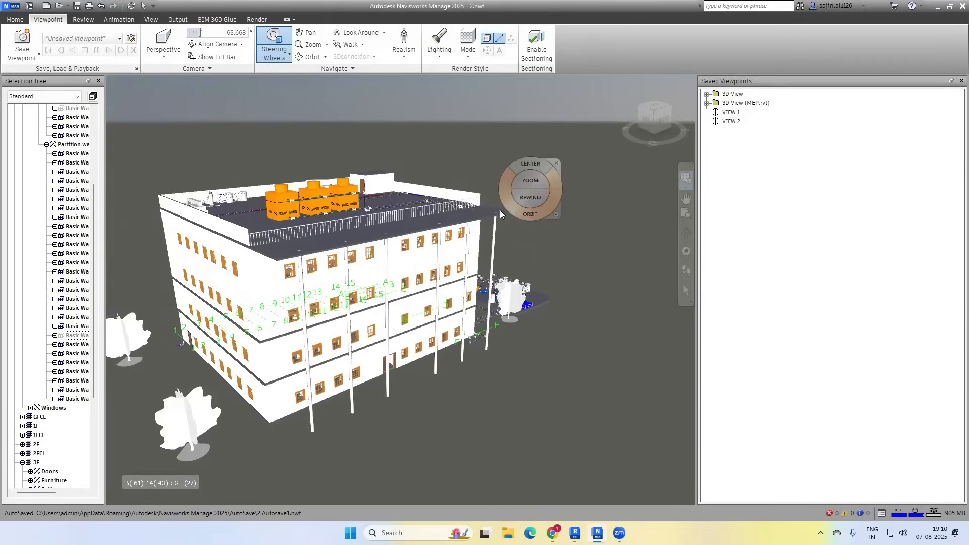
mouse_move(488, 205)
mouse_down()
mouse_move(331, 217)
mouse_move(477, 207)
mouse_up()
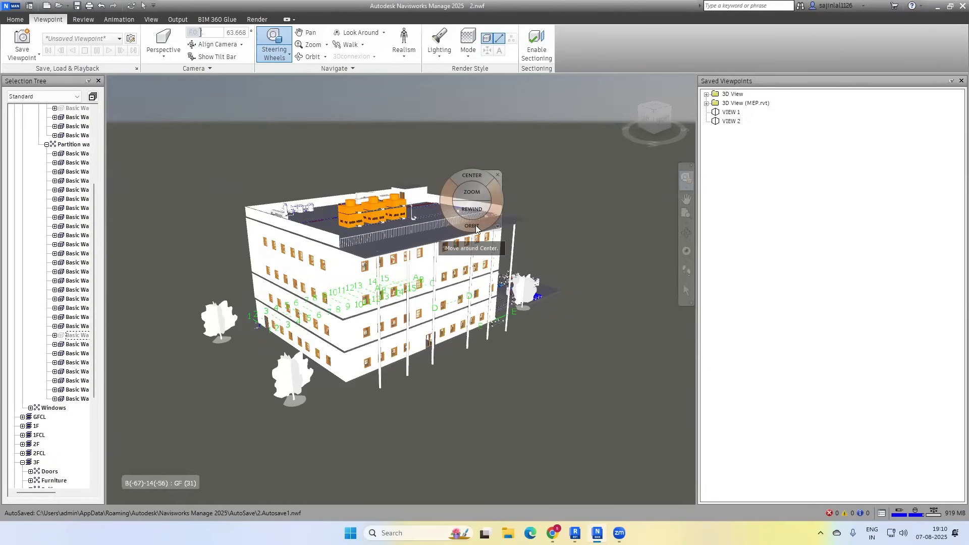
Close the SteeringWheels and pan the building slightly up and to the left.
click(498, 177)
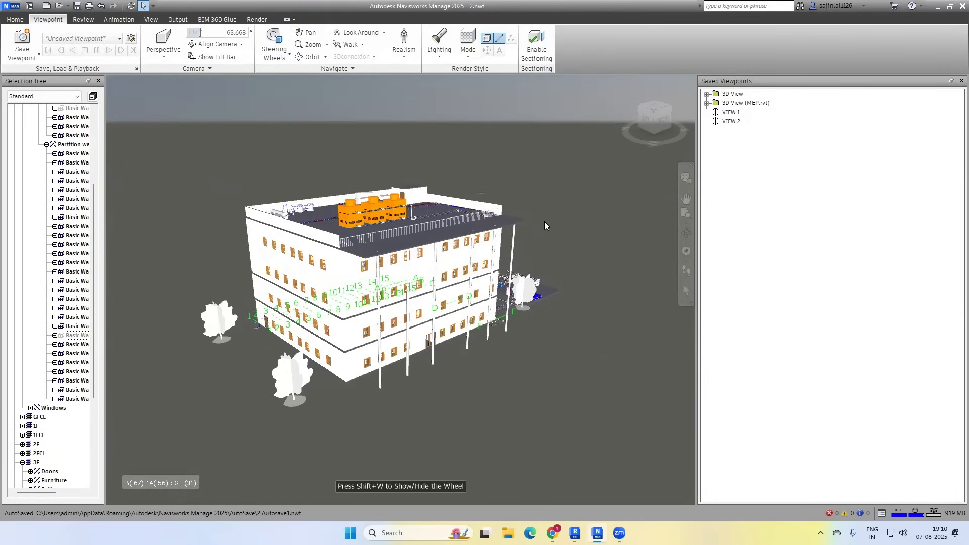
click(305, 33)
drag(399, 134, 344, 119)
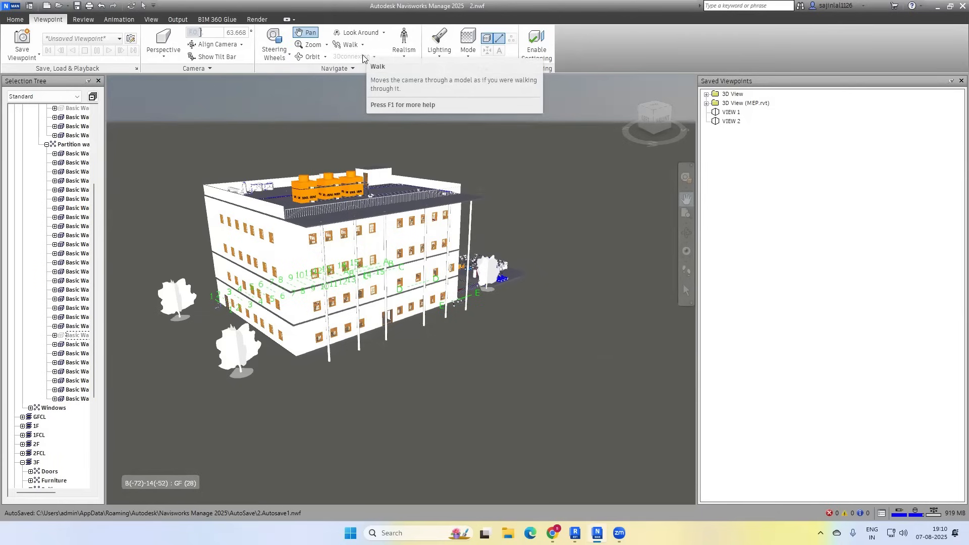
Turn the Third Person avatar on and off again, and return to the Select tool.
click(407, 54)
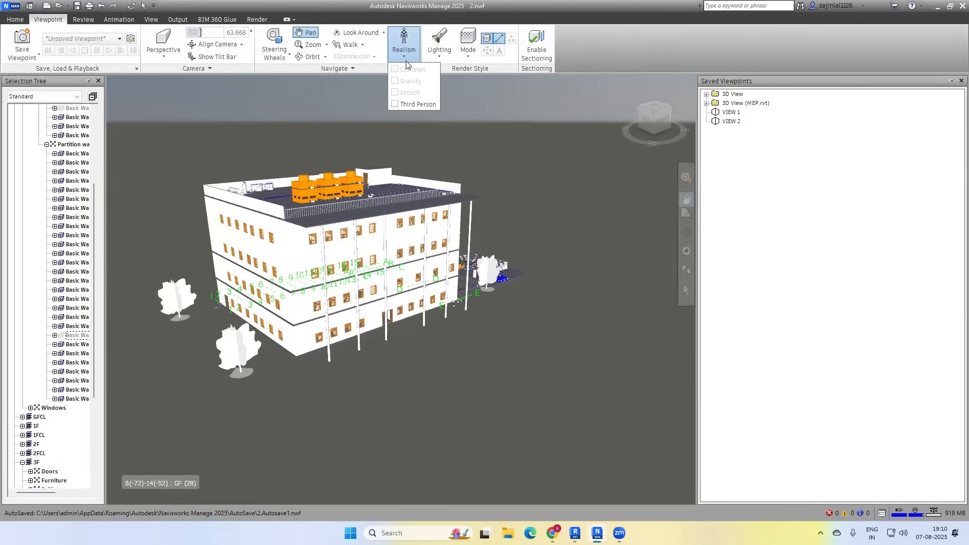
click(397, 104)
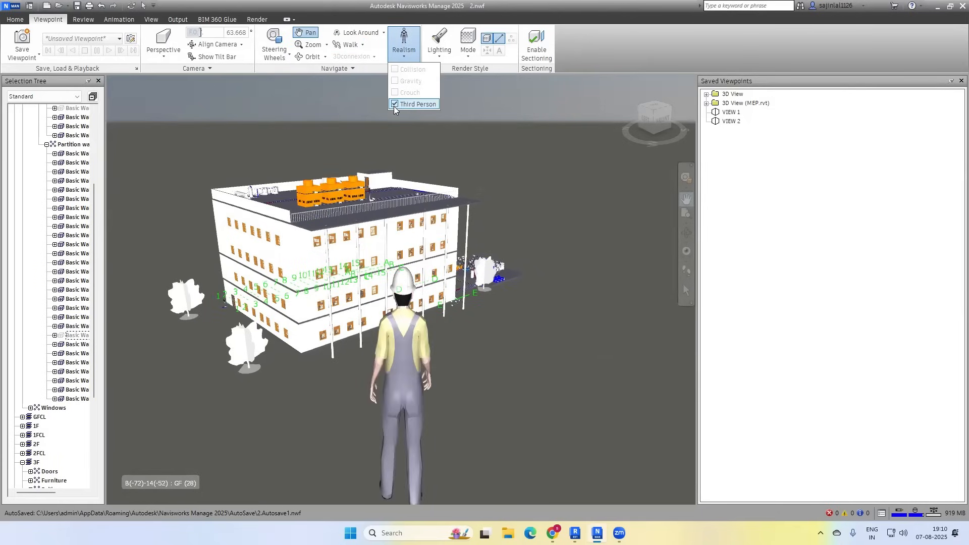
click(396, 105)
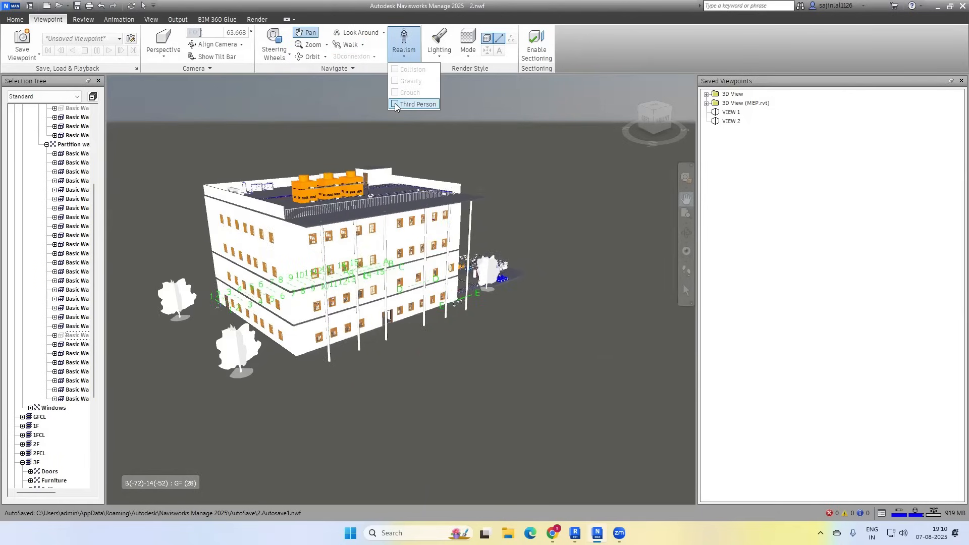
click(534, 278)
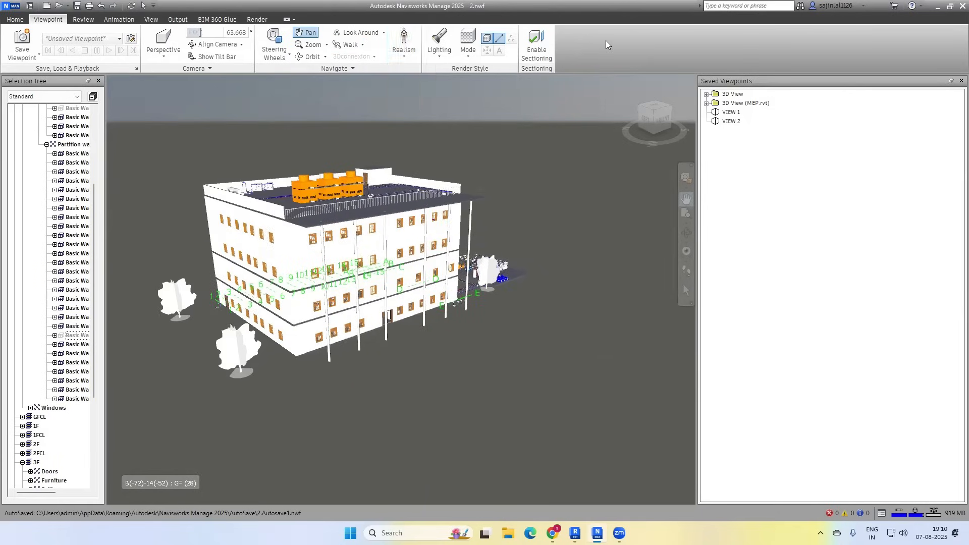
click(686, 290)
Light the building with Head Light and with Full Lights, examining the facade under Full Lights.
click(440, 45)
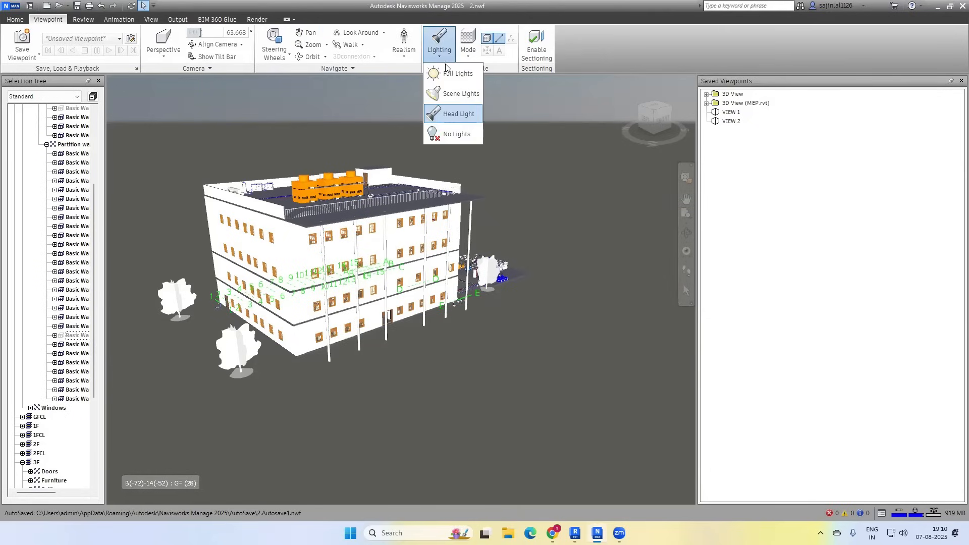
click(455, 118)
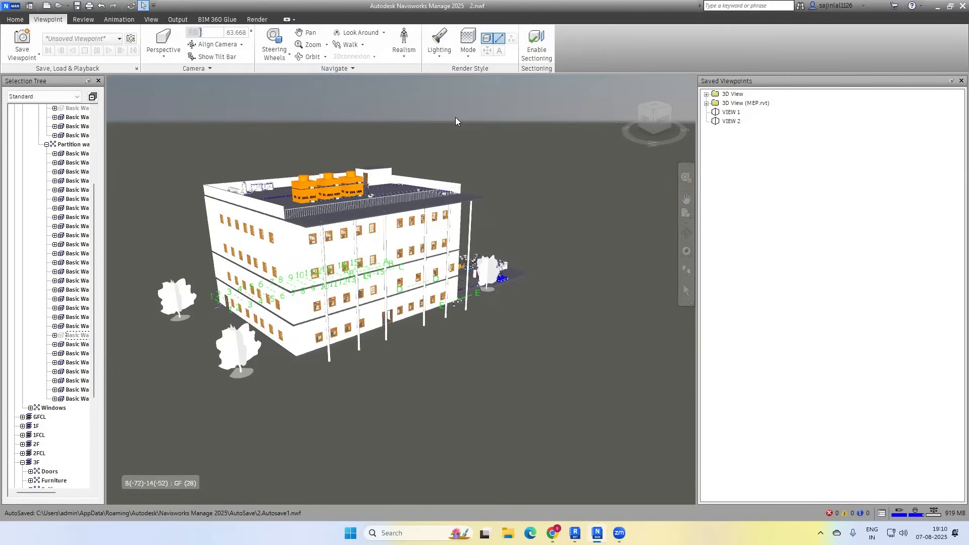
click(440, 57)
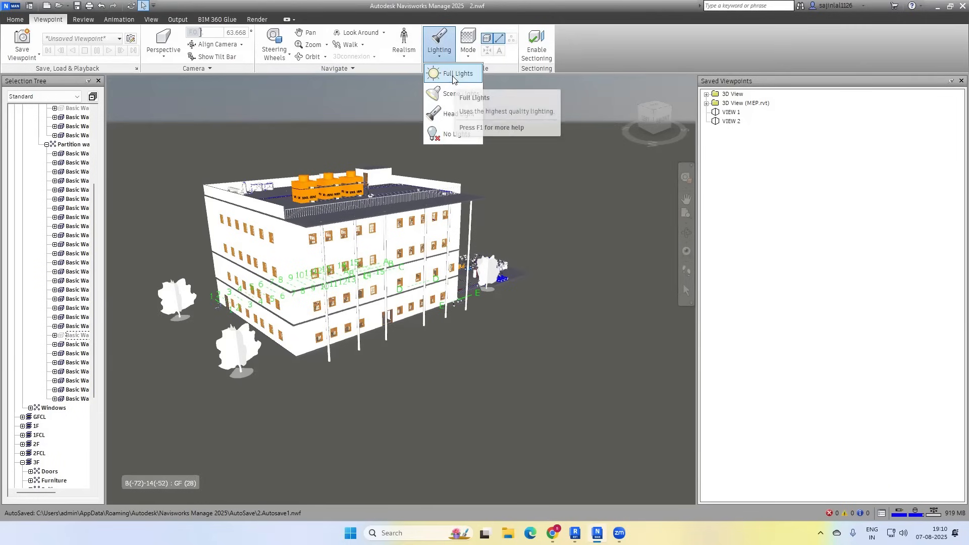
click(452, 76)
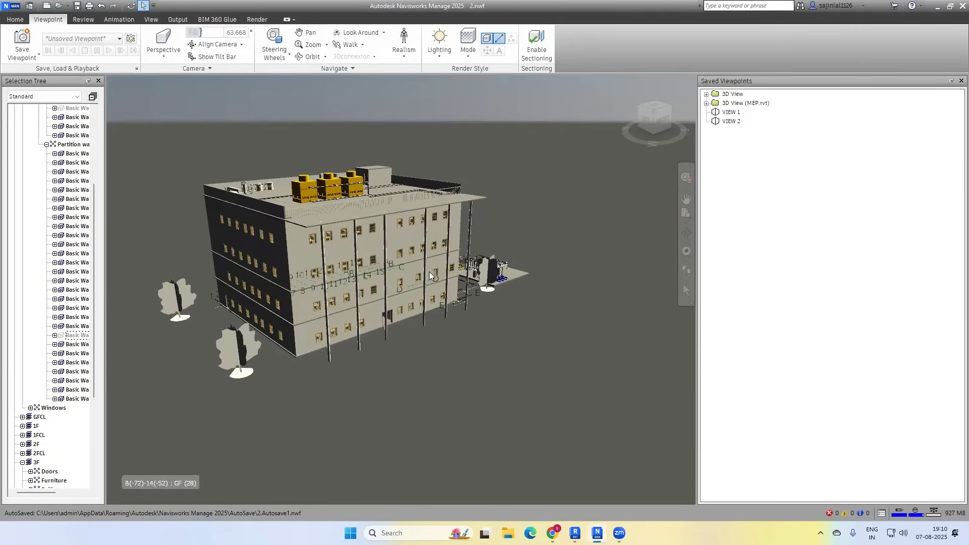
scroll(430, 271, up, 2)
scroll(431, 272, up, 2)
scroll(432, 272, up, 1)
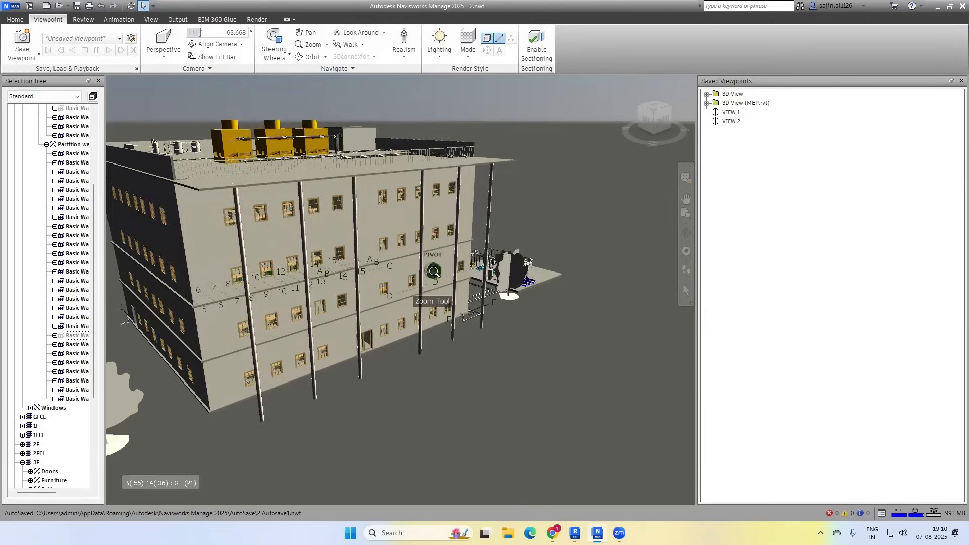
scroll(432, 272, down, 2)
Switch the building's lighting to Scene Lights and return it to Head Light.
click(440, 55)
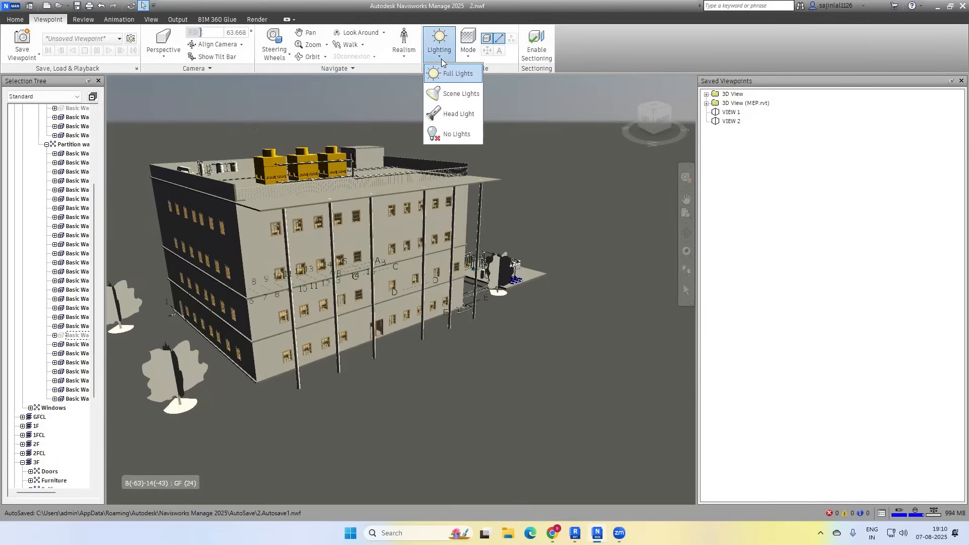
click(449, 96)
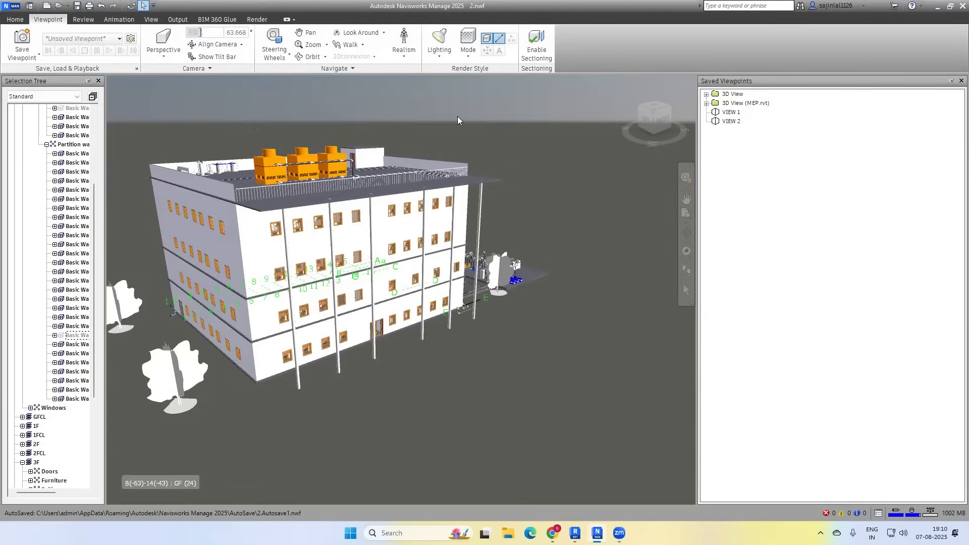
click(440, 56)
click(447, 114)
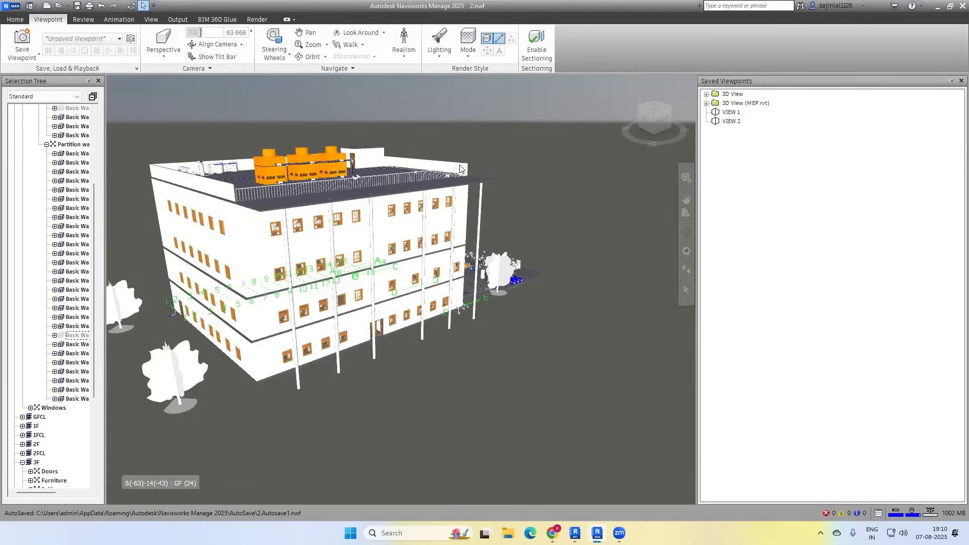
click(444, 60)
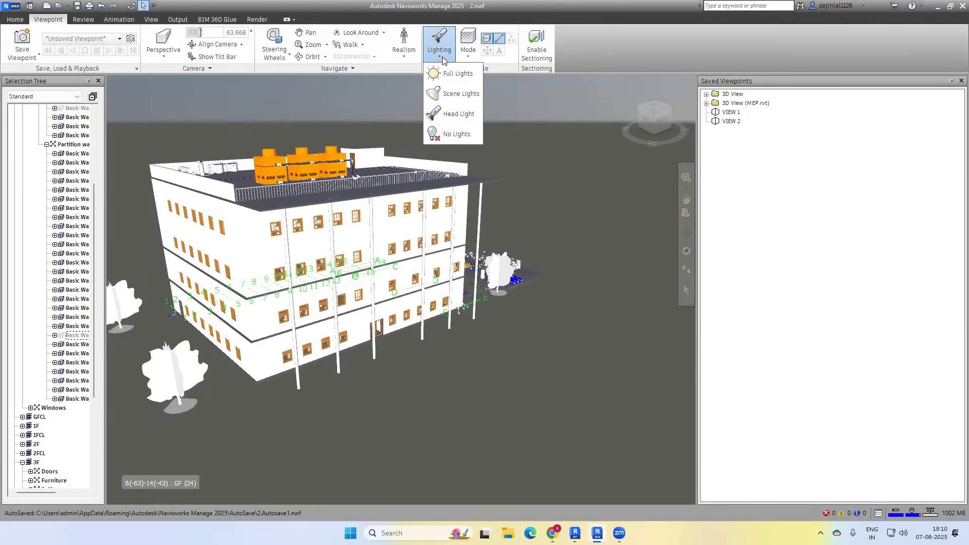
click(442, 57)
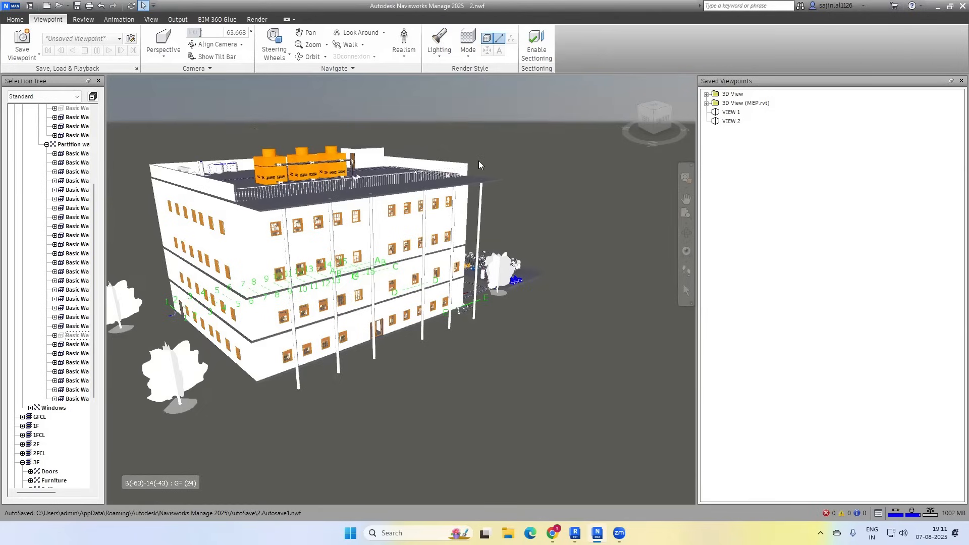
Display the building in Full Render mode and switch it to Shaded mode.
click(474, 56)
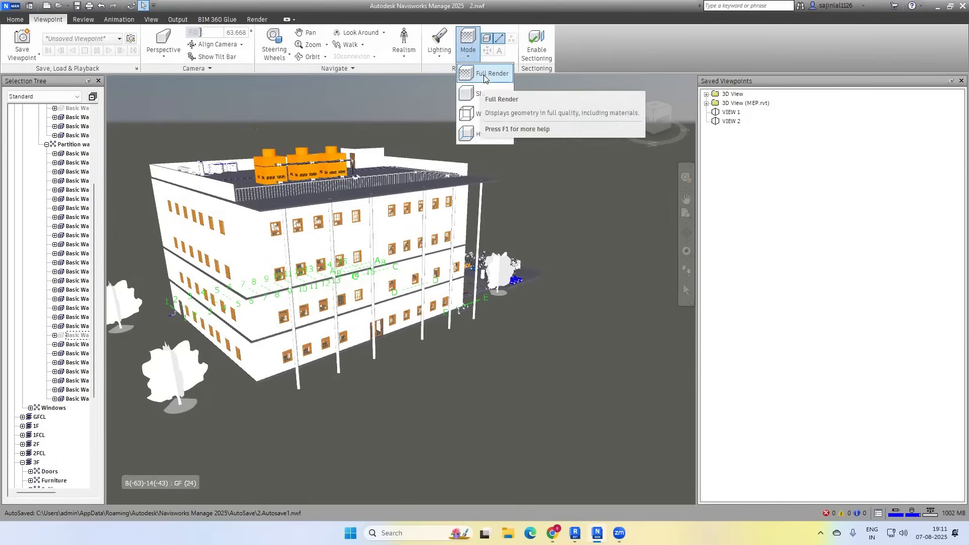
click(484, 75)
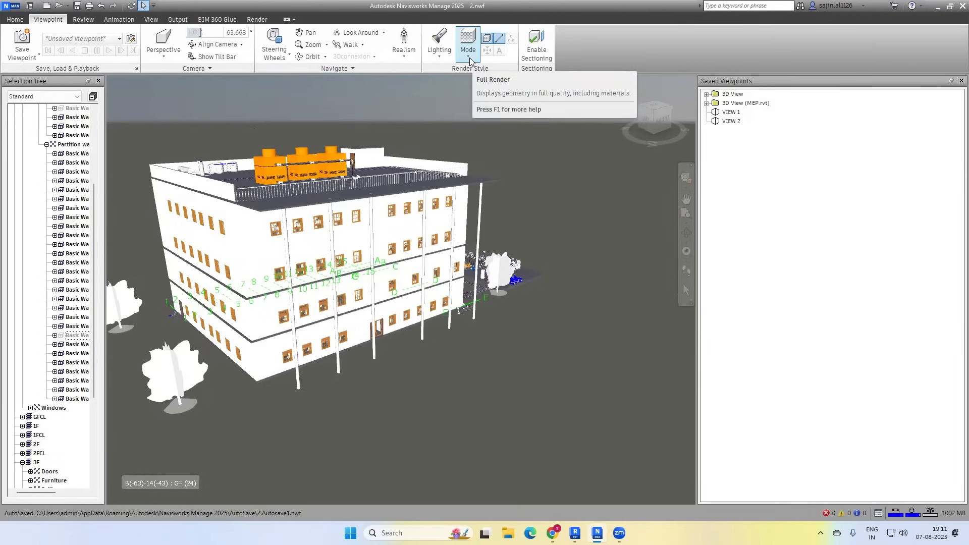
click(469, 59)
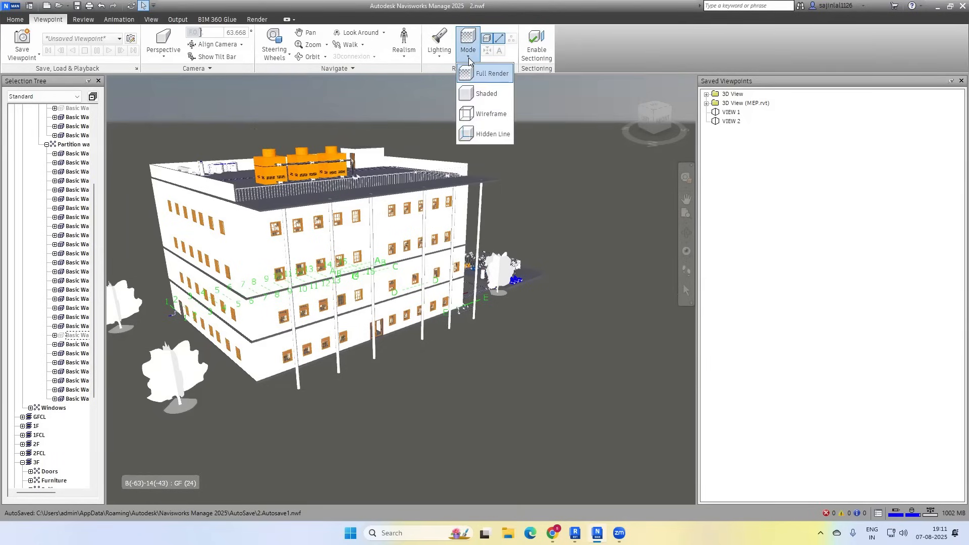
click(477, 94)
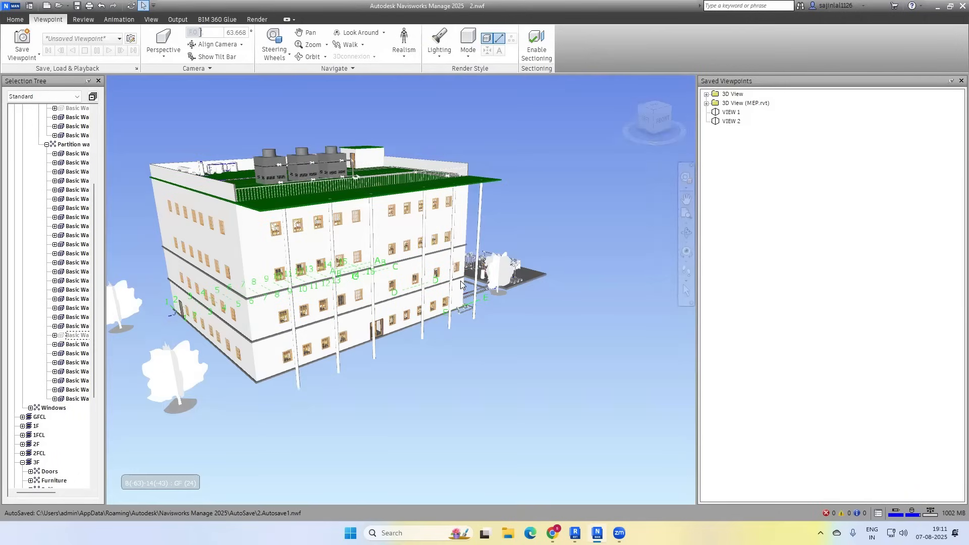
scroll(555, 211, down, 2)
scroll(554, 213, up, 4)
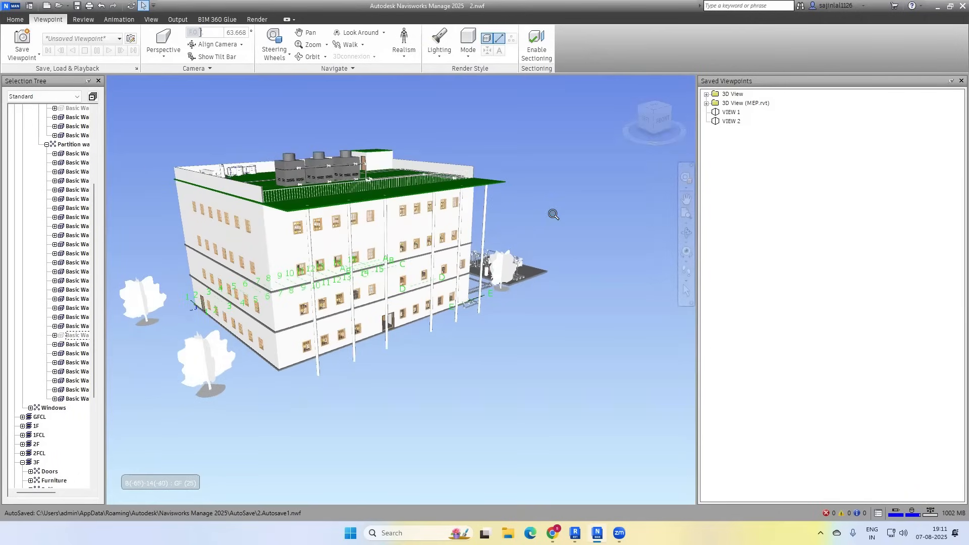
Display the building in Wireframe mode and switch it to Hidden Line mode.
click(468, 50)
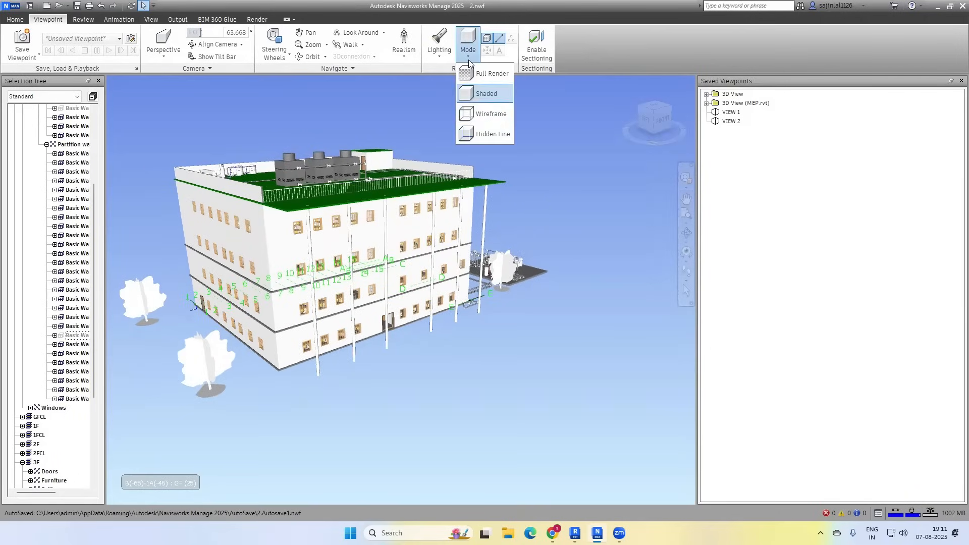
click(477, 111)
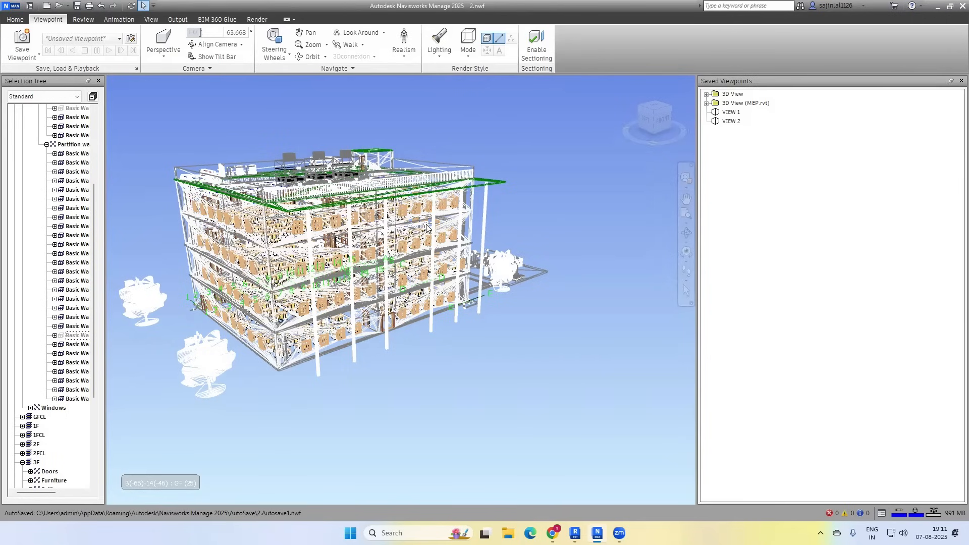
click(493, 134)
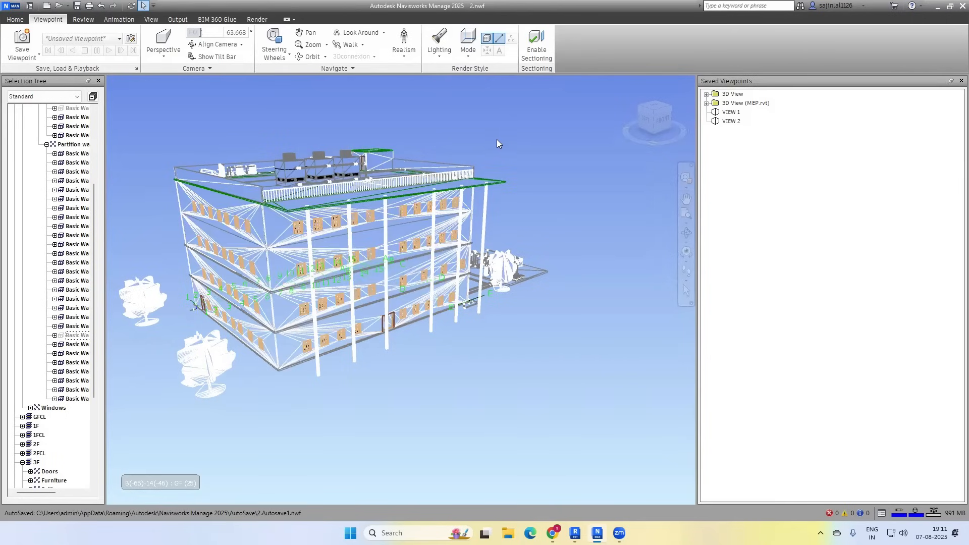
Set the model's render style mode to Full Render.
scroll(263, 295, up, 4)
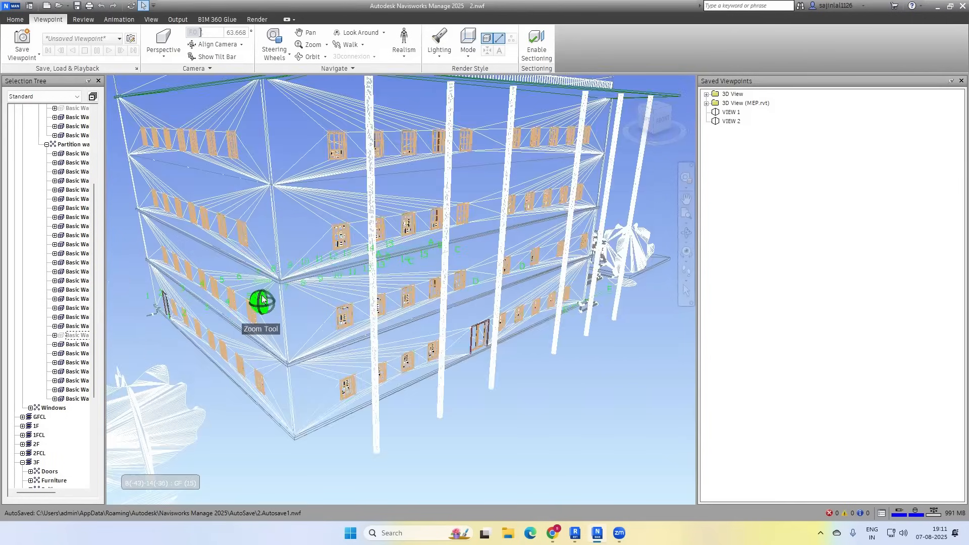
scroll(263, 296, down, 1)
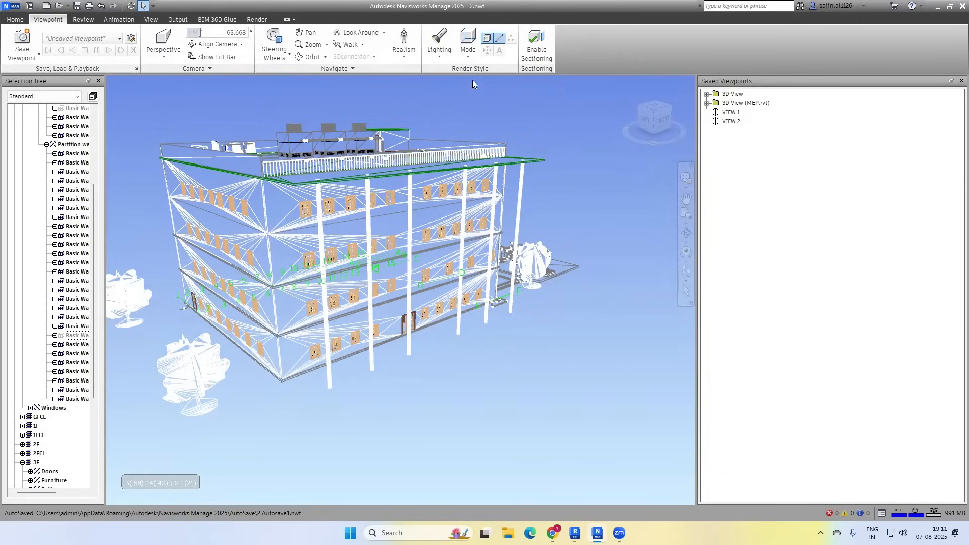
click(468, 43)
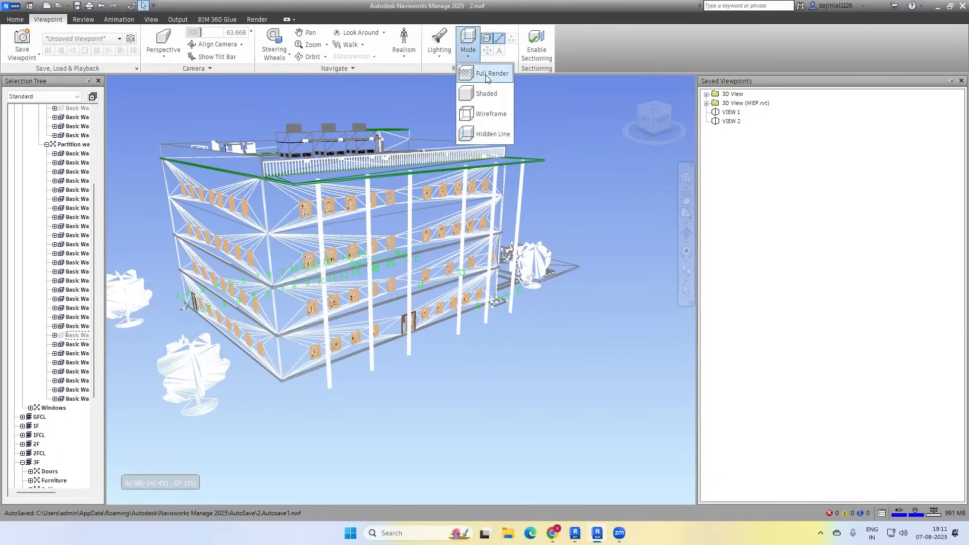
click(486, 75)
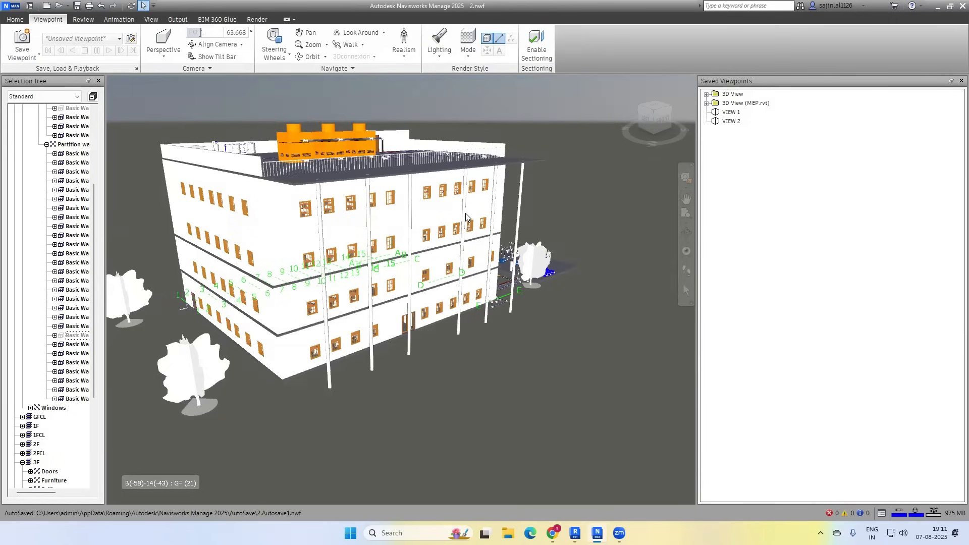
scroll(535, 292, down, 2)
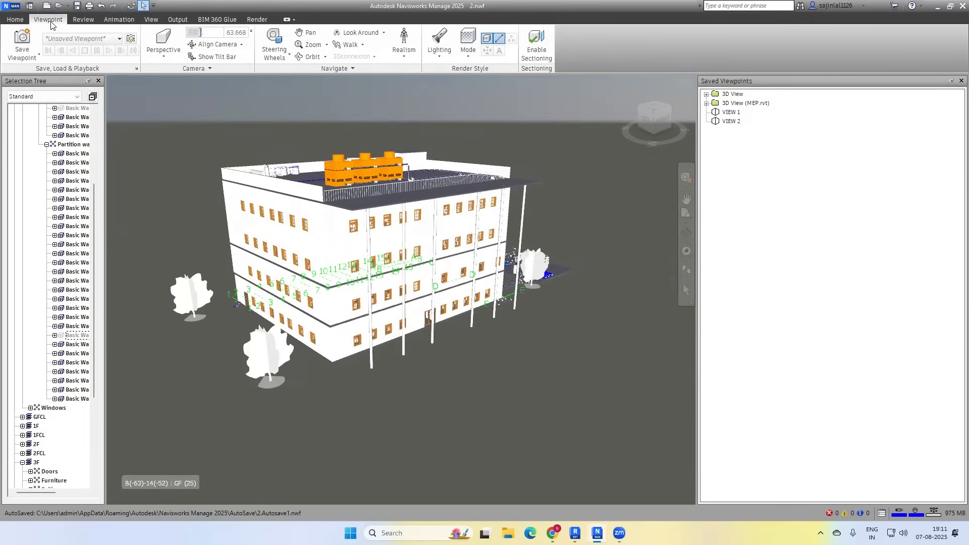
Enable sectioning in Box mode and move the section box sideways and upward to expose the building's interior floors.
click(537, 45)
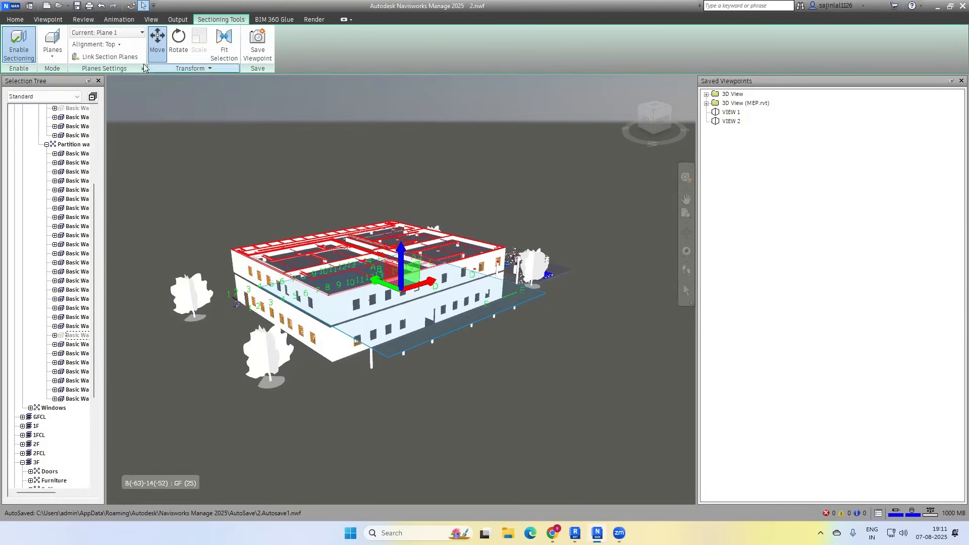
click(52, 55)
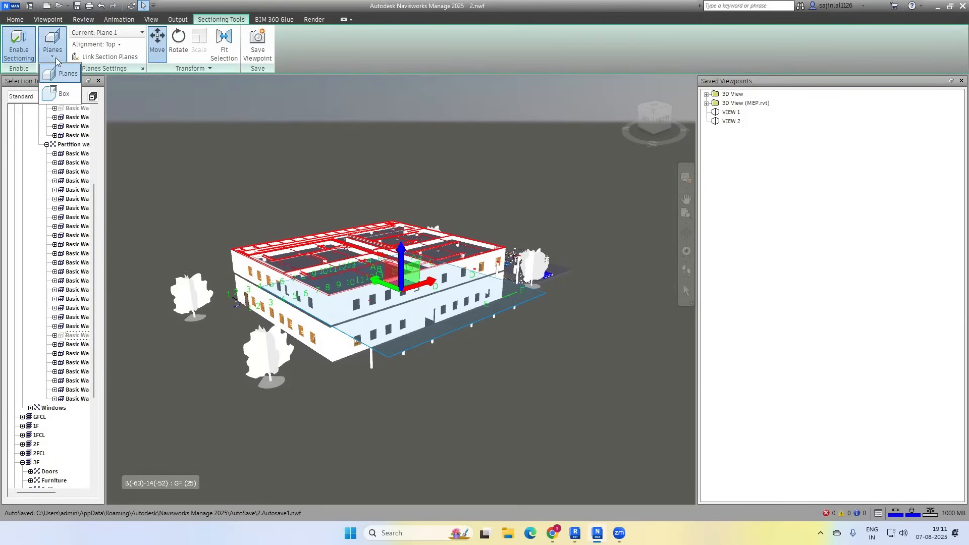
click(66, 94)
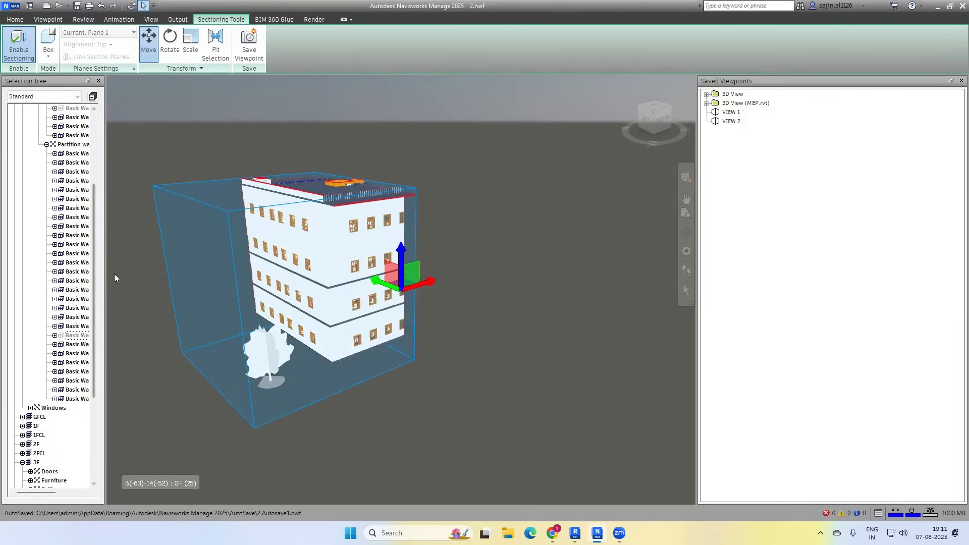
drag(420, 285, 448, 273)
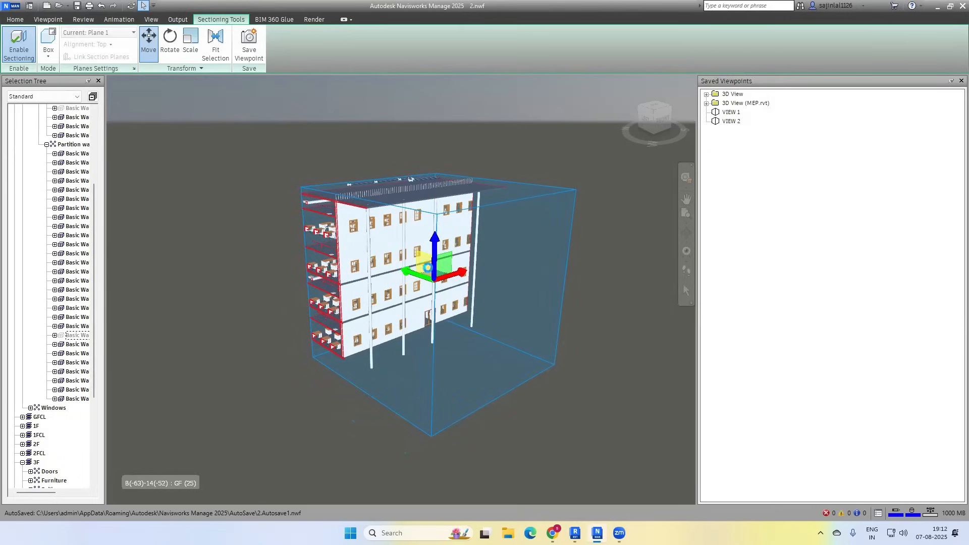
drag(434, 269, 414, 209)
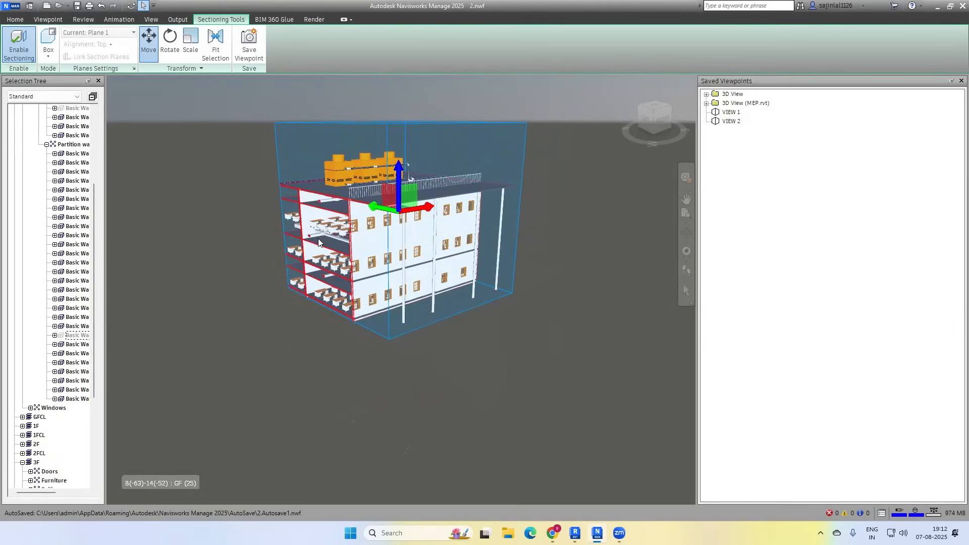
Orbit to the cut side of the building and save the sectioned view as a viewpoint named VIEW 3.
shift+middle_drag(271, 251, 474, 257)
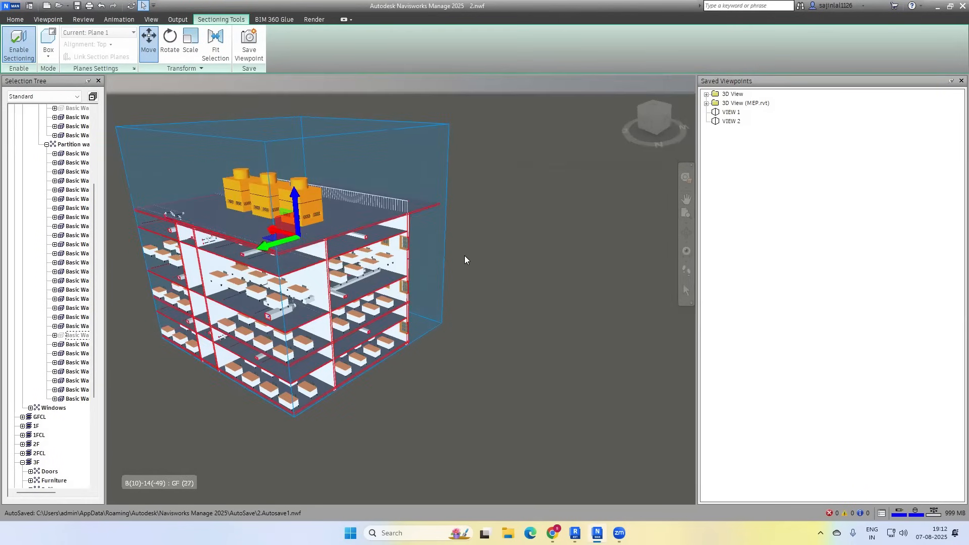
click(250, 51)
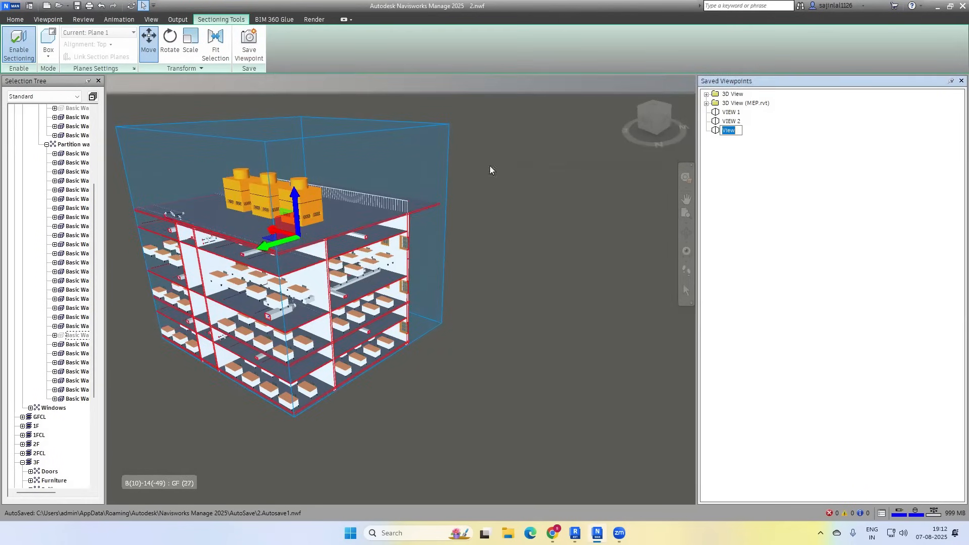
text(VIEW 3)
key(Return)
click(734, 131)
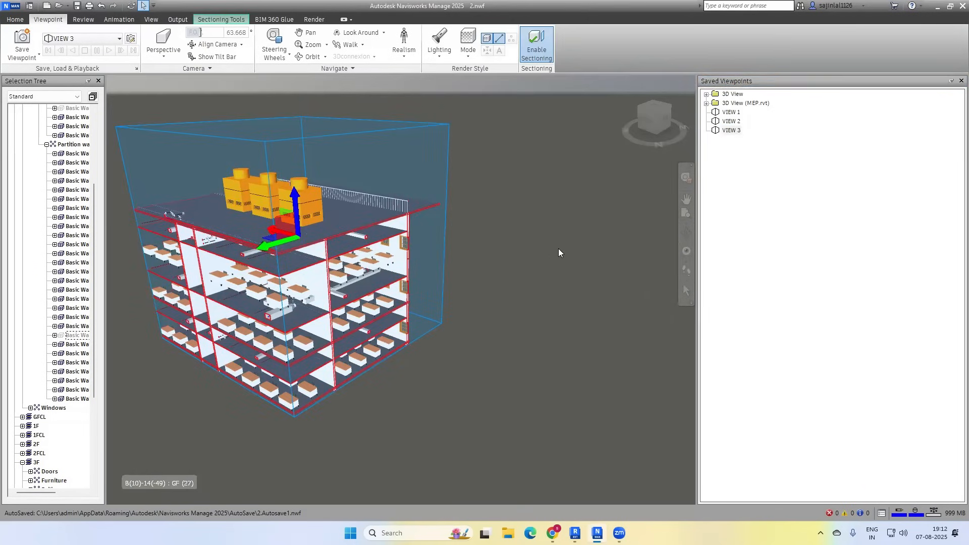
Turn sectioning off to show the whole building, and turn it back on.
scroll(558, 248, down, 3)
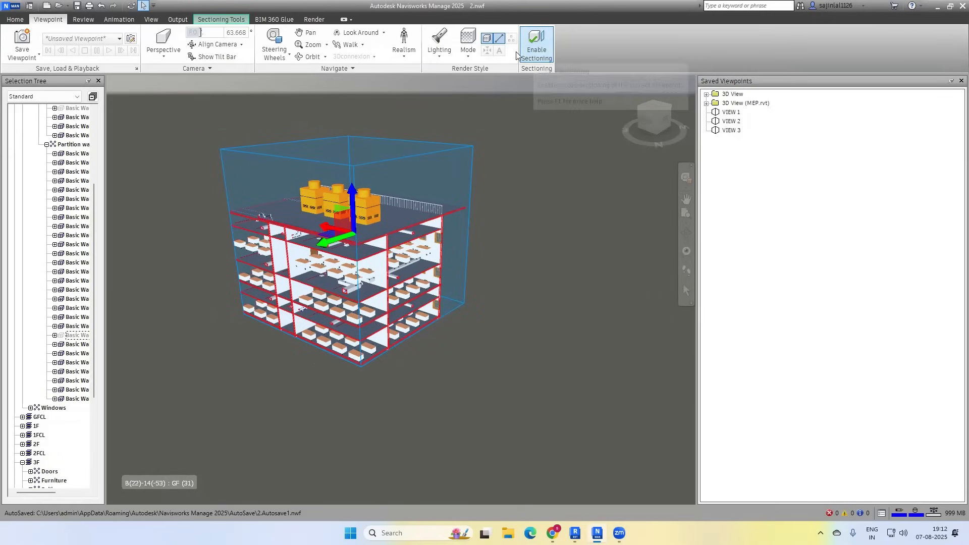
click(220, 21)
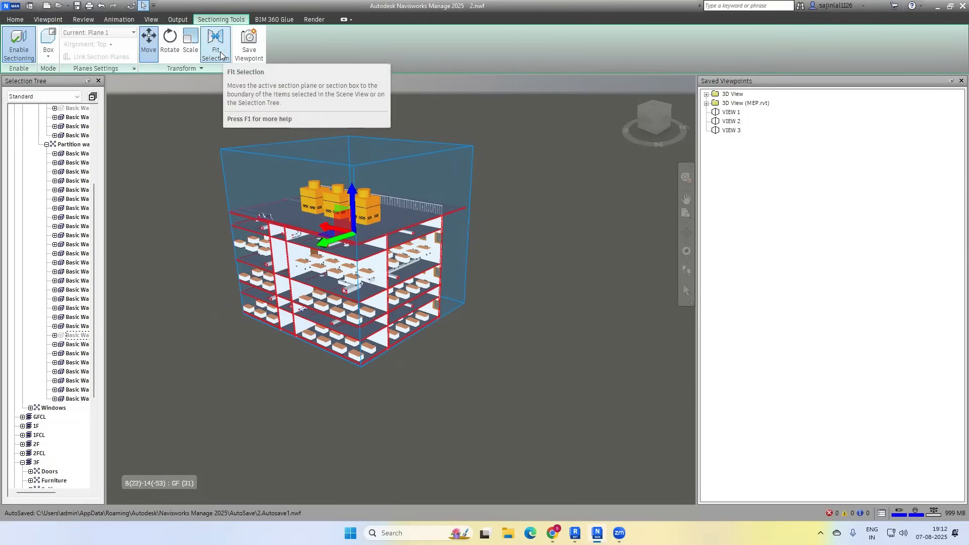
click(18, 44)
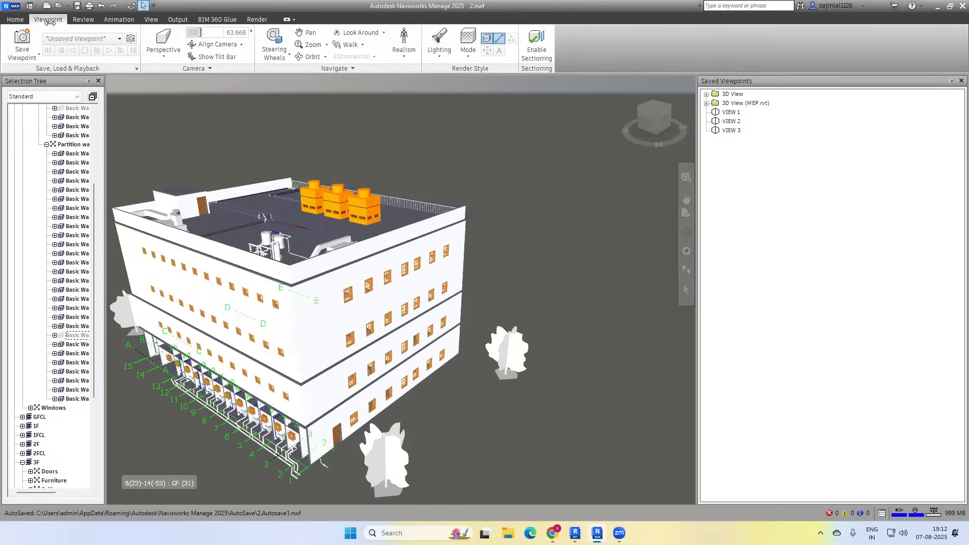
click(536, 46)
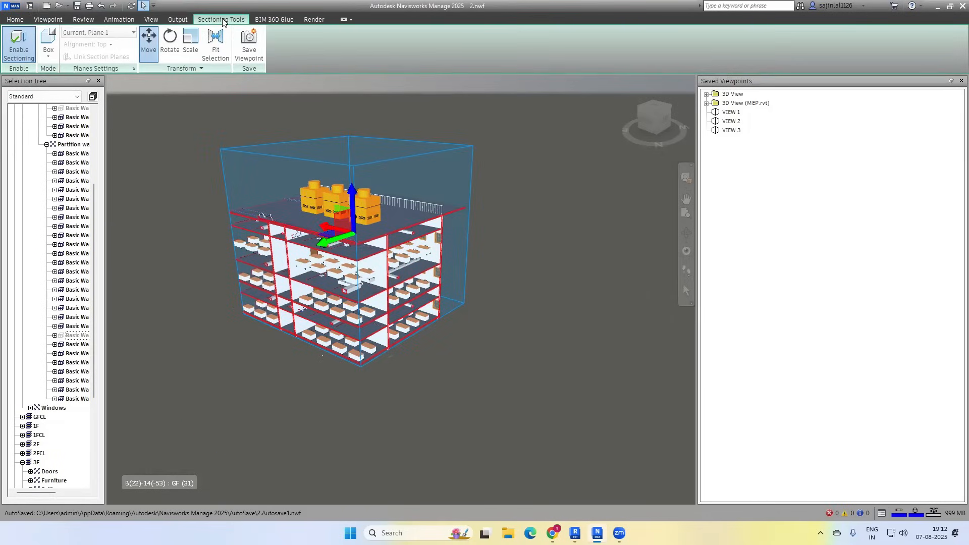
Switch the sectioning mode from Box to Planes and activate Plane 1.
click(48, 51)
click(61, 75)
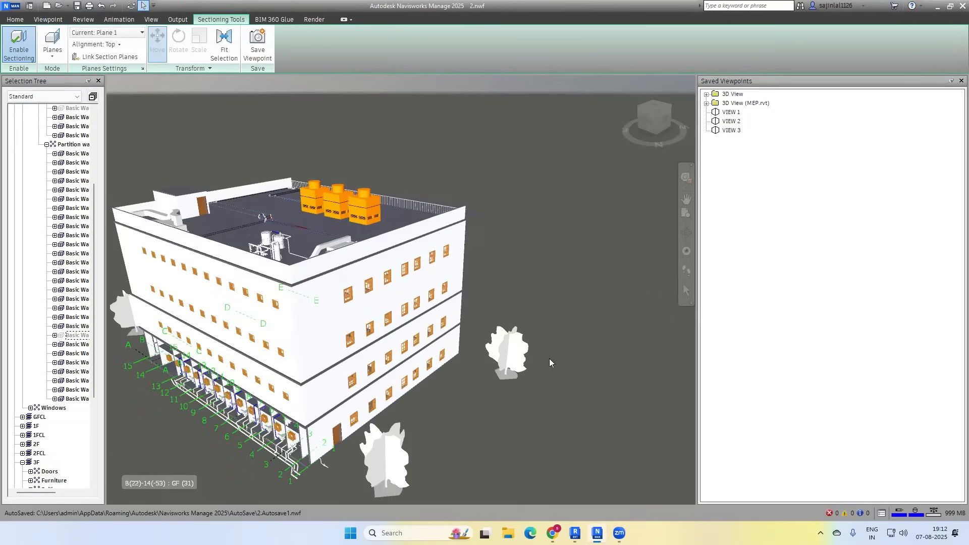
scroll(562, 220, down, 4)
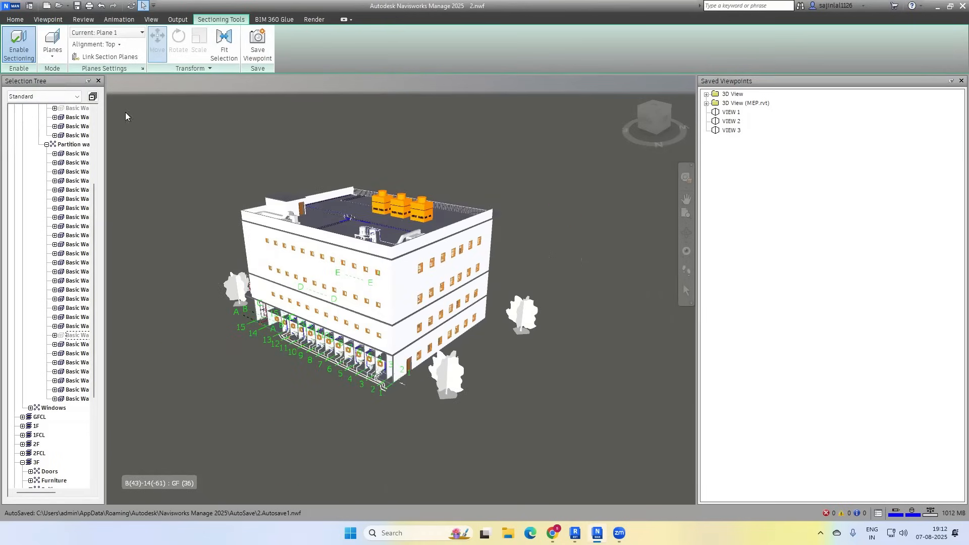
click(114, 33)
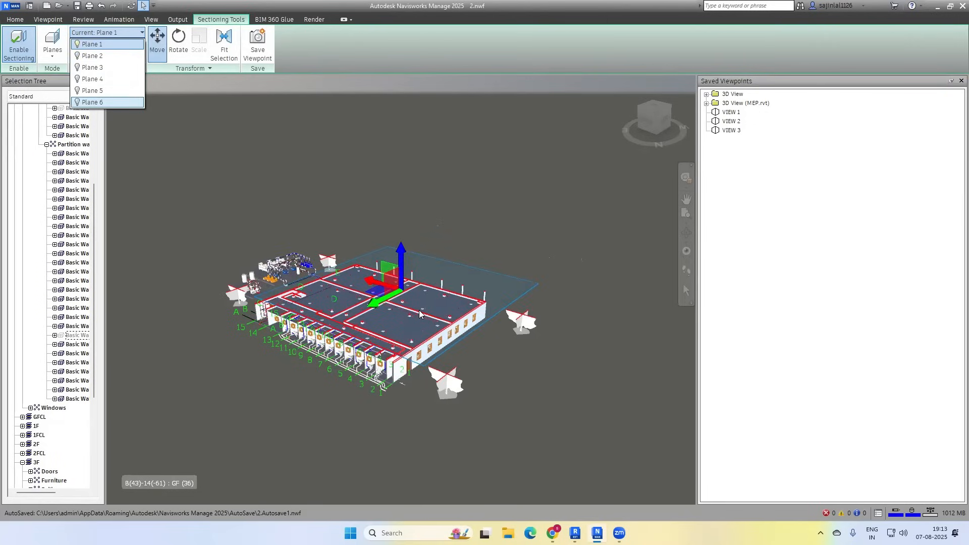
click(295, 182)
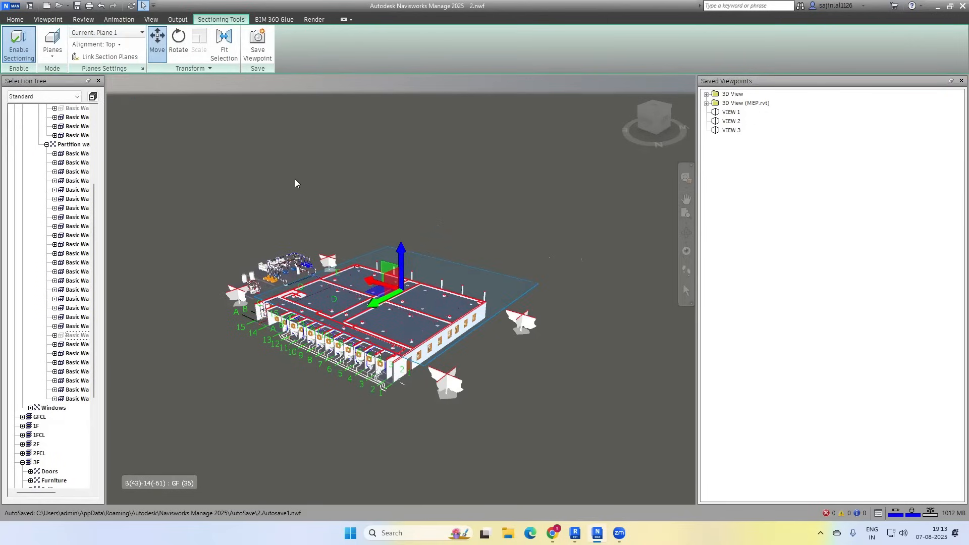
Keep Plane 1 aligned to Top and move it up so it cuts horizontally through the building's uppermost storey.
click(118, 45)
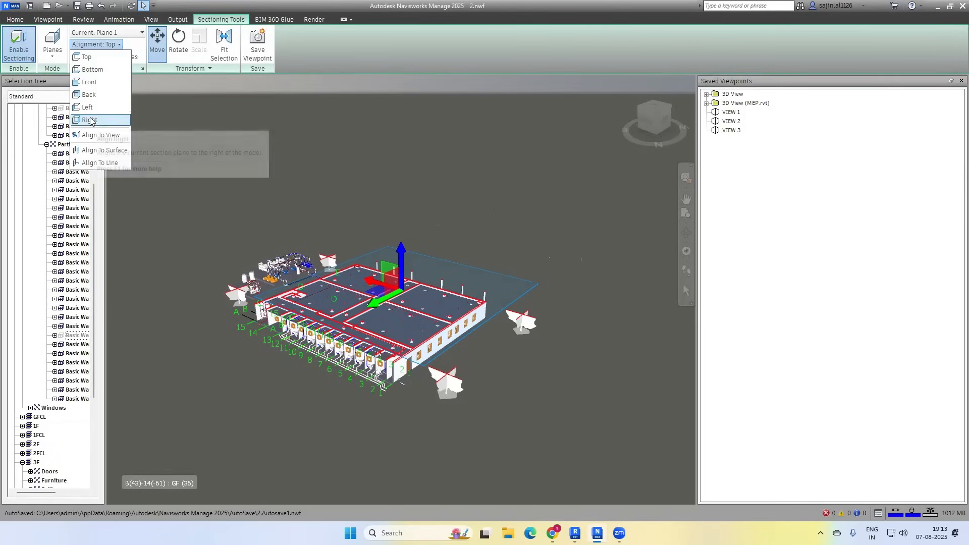
click(87, 58)
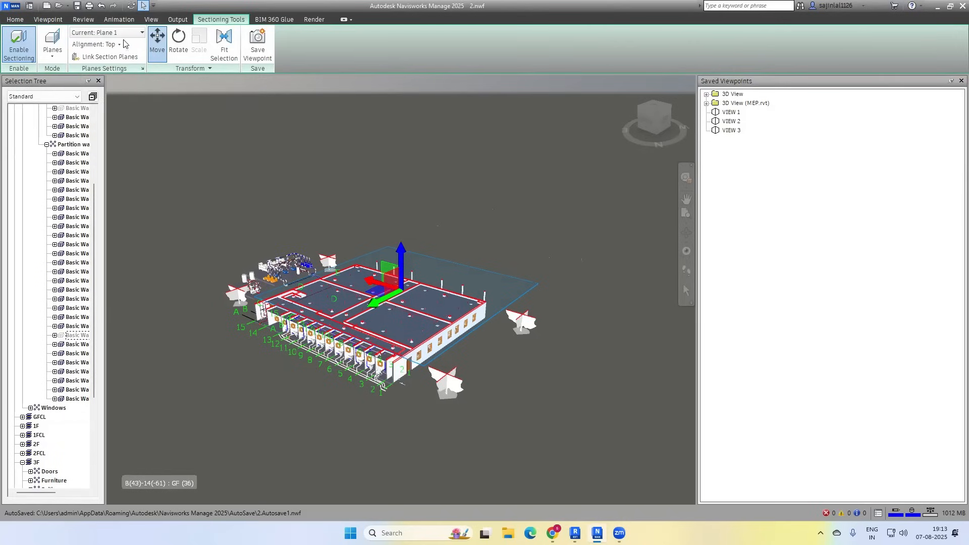
drag(398, 259, 386, 176)
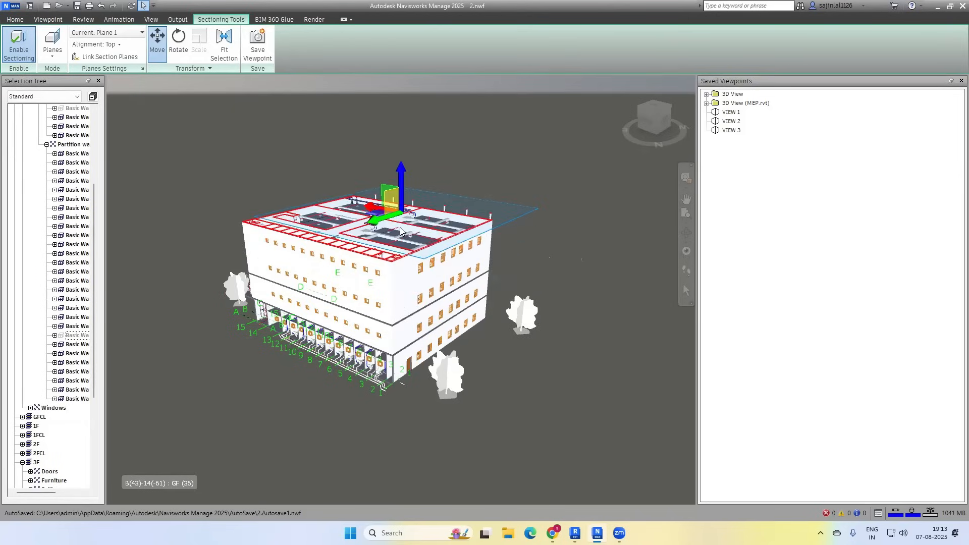
drag(395, 221, 375, 205)
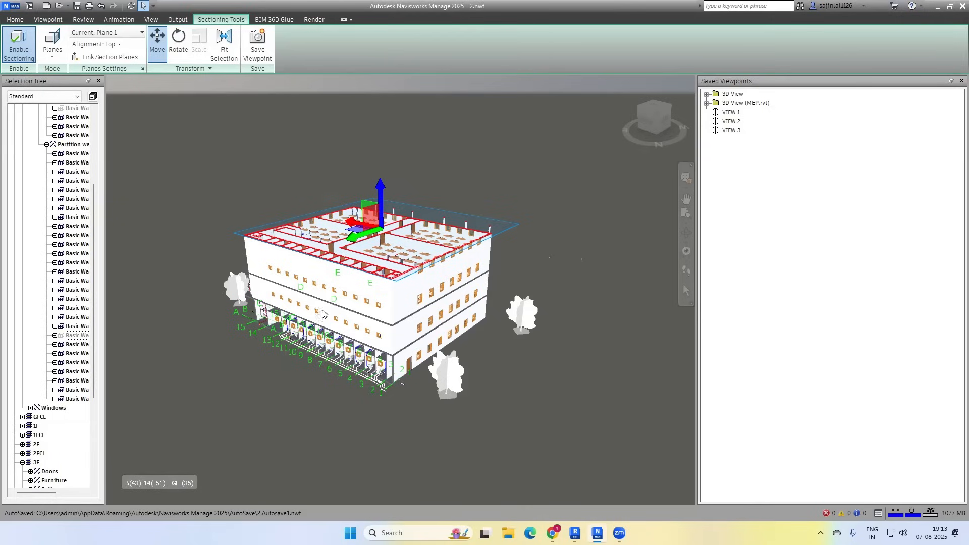
Enable Plane 2, make it the current section plane and set its alignment to Right.
click(129, 33)
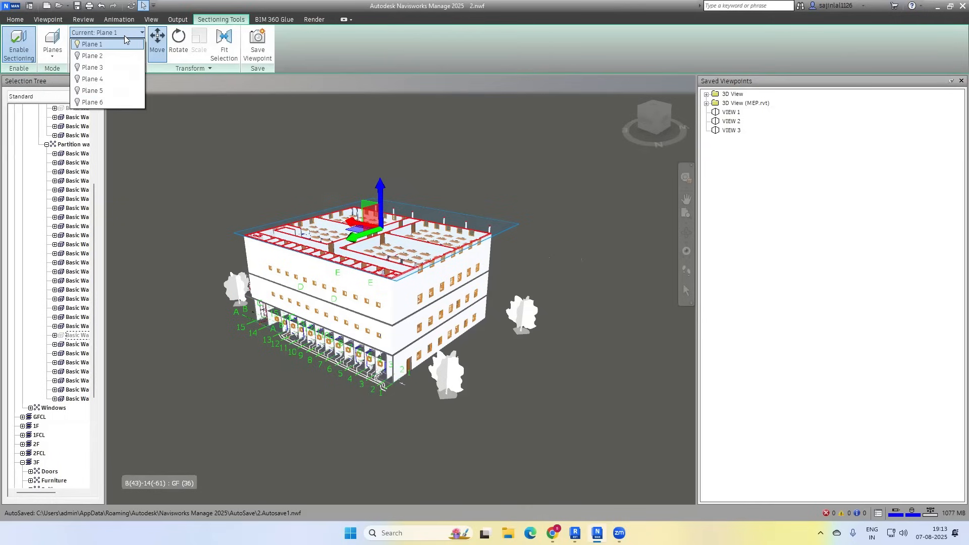
click(77, 58)
click(355, 59)
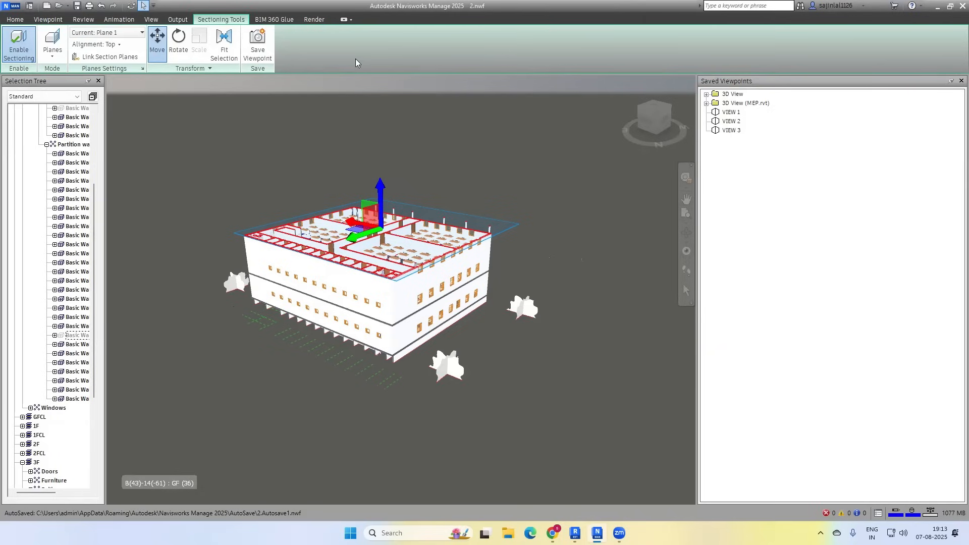
click(122, 34)
click(106, 56)
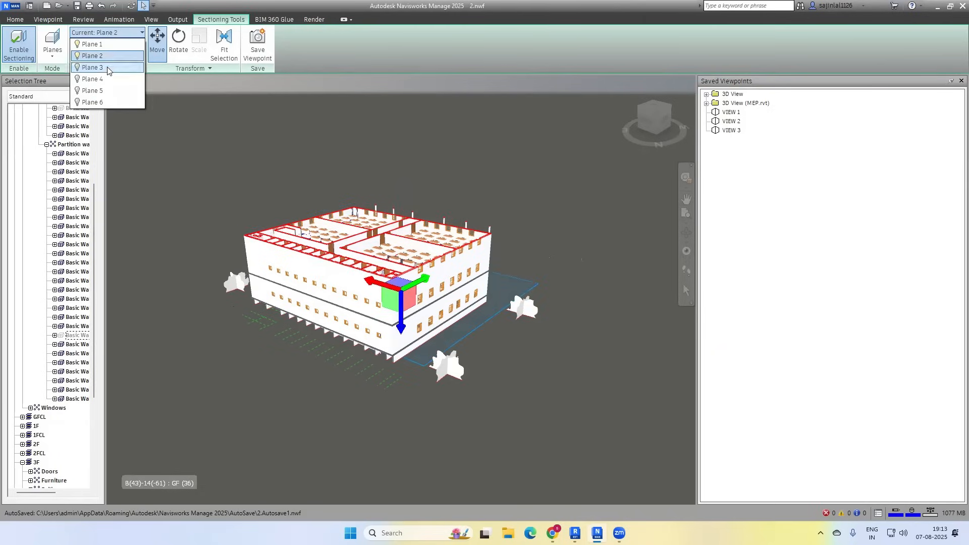
click(126, 44)
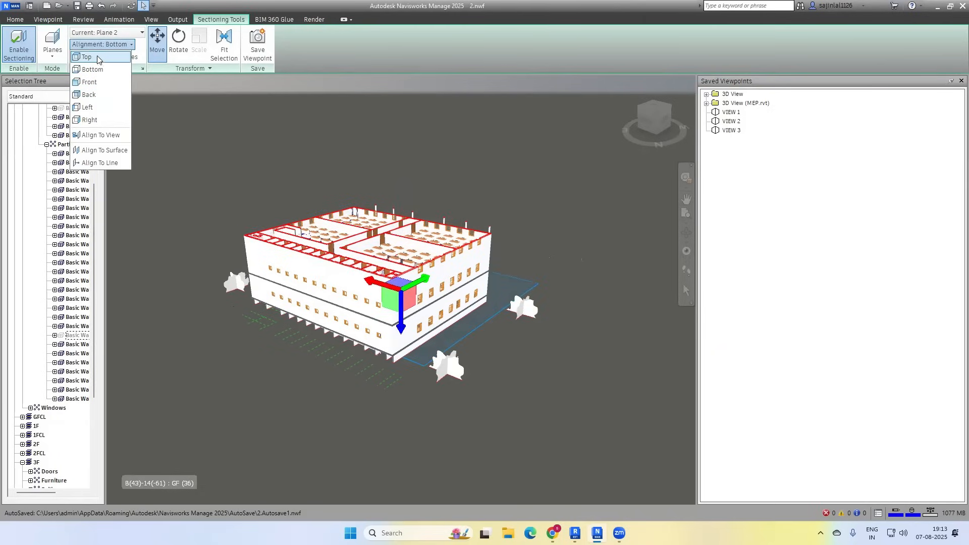
click(89, 120)
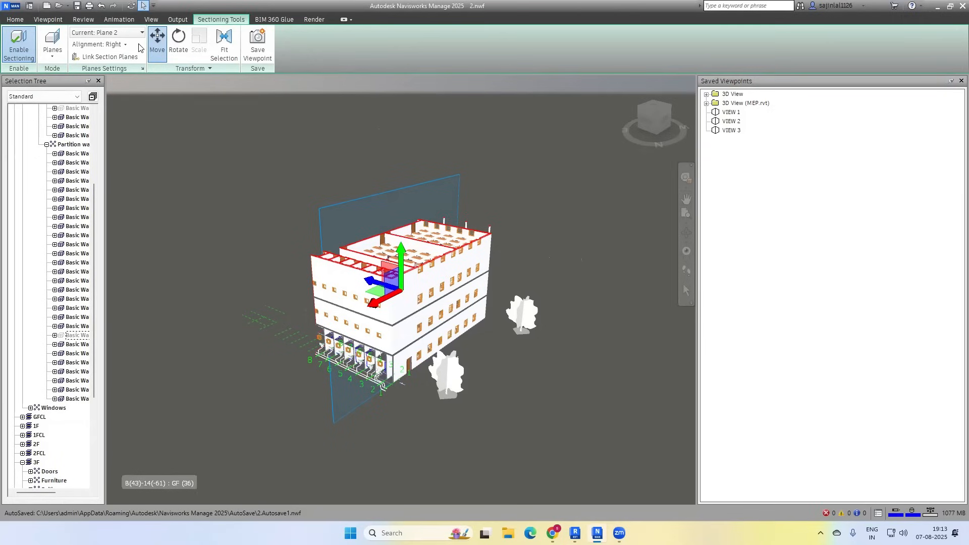
Make Plane 1 the current section plane and lower it slightly within the top storey.
click(106, 32)
click(92, 44)
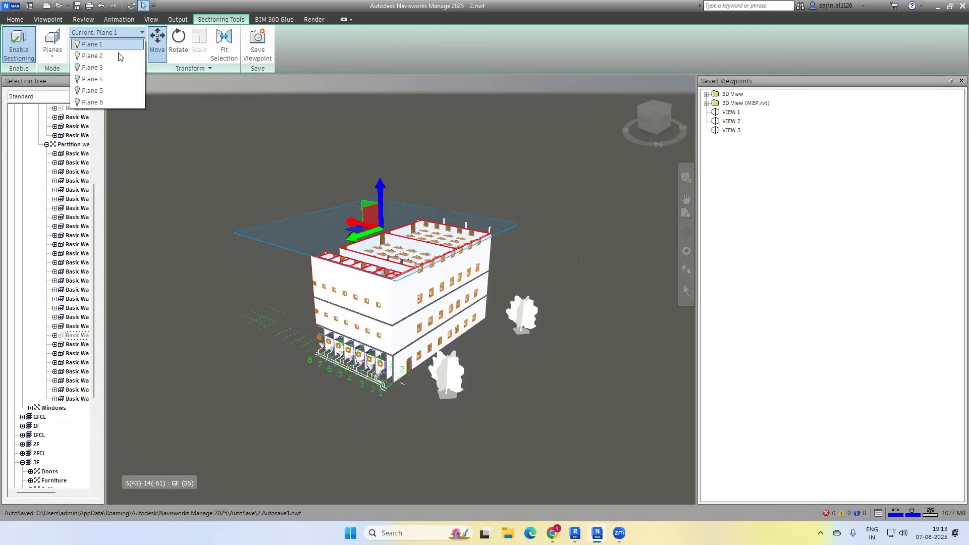
click(442, 185)
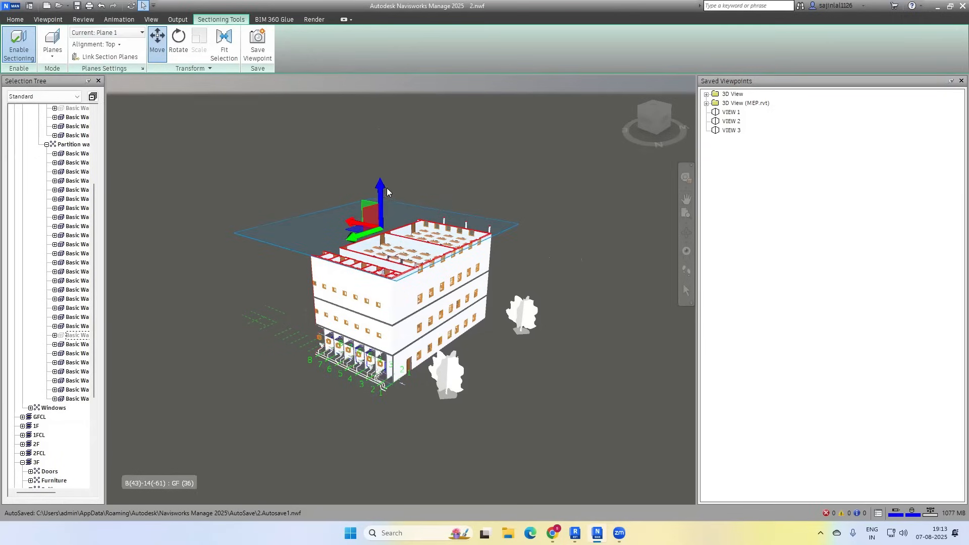
mouse_move(380, 193)
mouse_down()
mouse_move(379, 182)
mouse_move(380, 194)
mouse_up()
Make Plane 2 current and shift it outward along the building's length to cut nearer gridline 12.
click(106, 32)
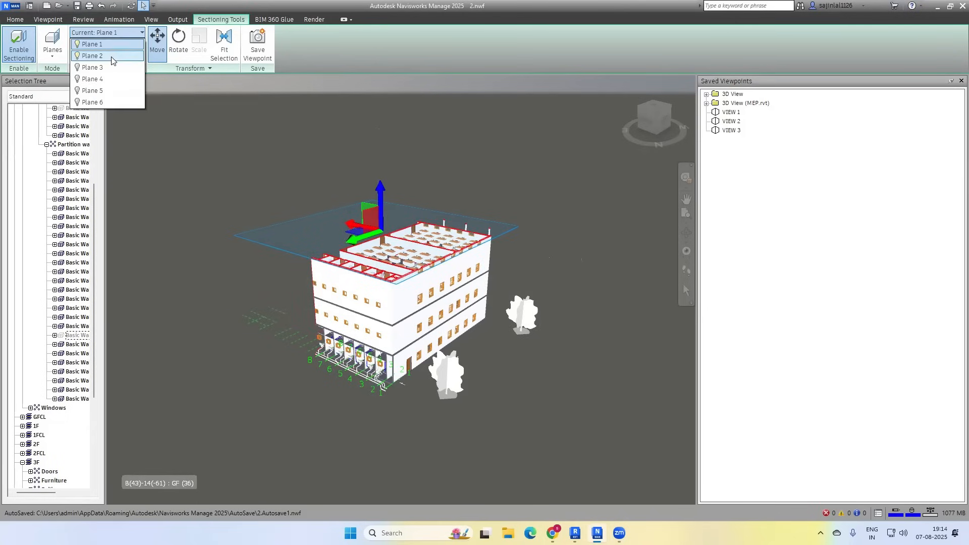
click(101, 56)
drag(368, 287, 232, 241)
shift+middle_drag(231, 242, 387, 231)
mouse_move(345, 306)
mouse_down()
mouse_move(275, 323)
mouse_move(344, 309)
mouse_move(339, 302)
mouse_up()
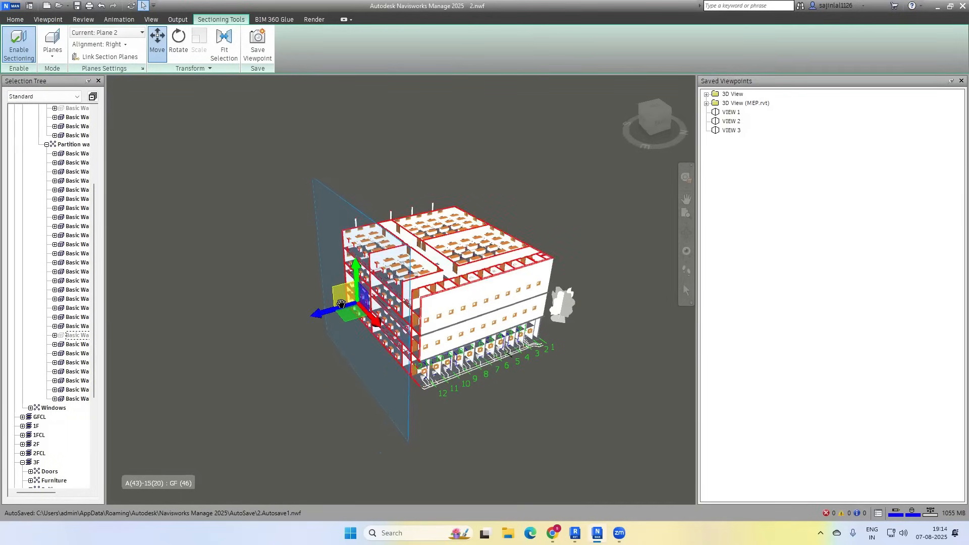
Enable Plane 3, make it the current section plane and set its alignment to Left.
click(129, 34)
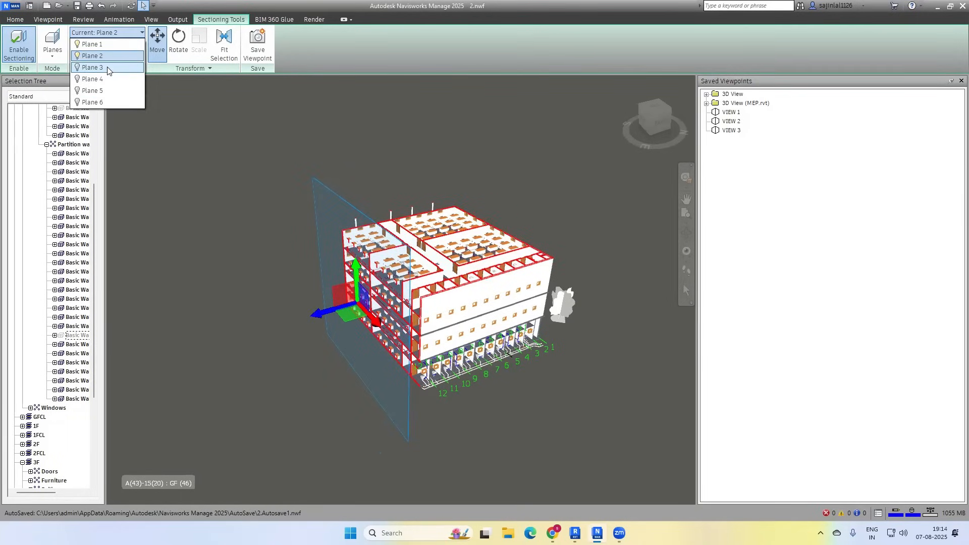
click(109, 72)
click(119, 46)
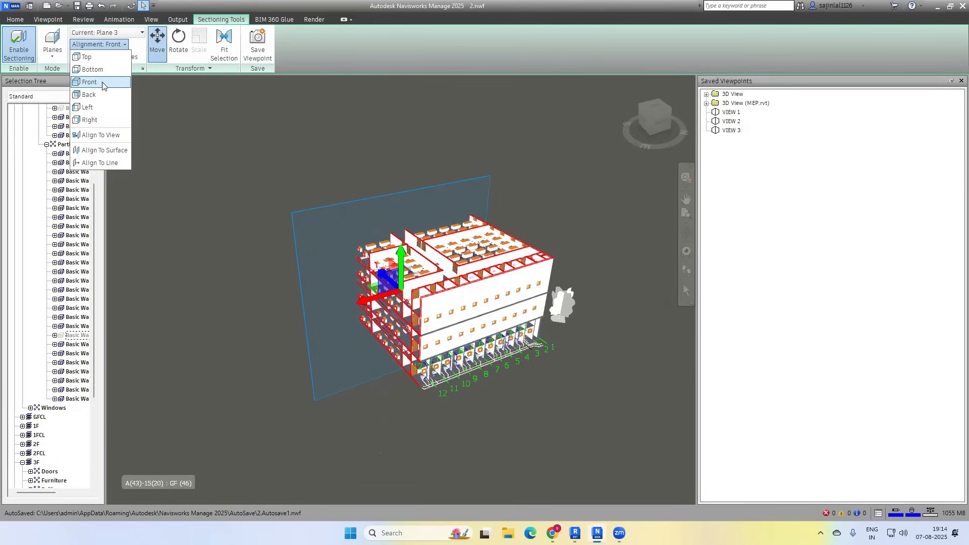
click(115, 108)
Move Plane 3 along the building's length to cut near gridline 5, opposite the Plane 2 side.
shift+middle_drag(546, 260, 482, 260)
drag(448, 255, 496, 256)
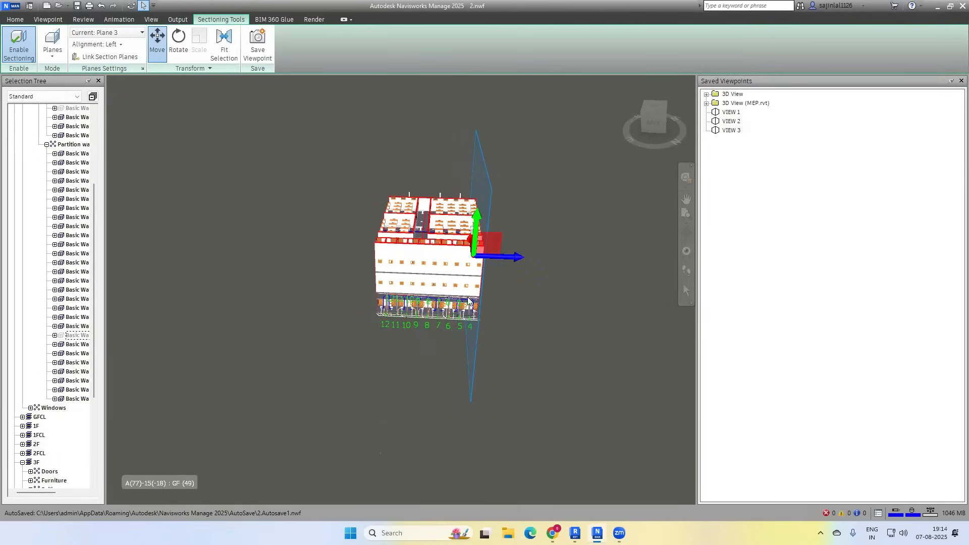
shift+middle_drag(533, 289, 453, 288)
shift+middle_drag(538, 222, 528, 253)
drag(528, 253, 515, 250)
Make Plane 2 current and shift it inward along the building's length to cut near gridline 6.
click(126, 33)
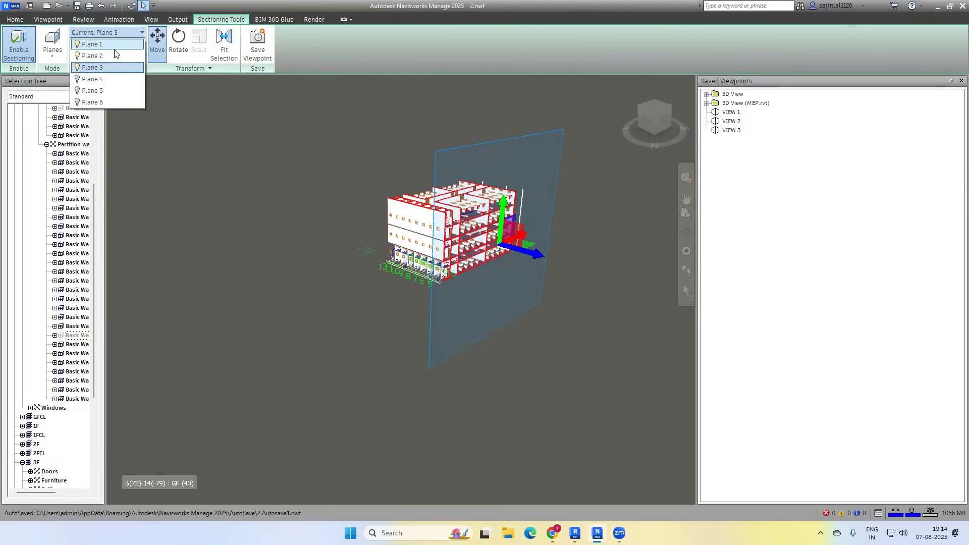
click(101, 53)
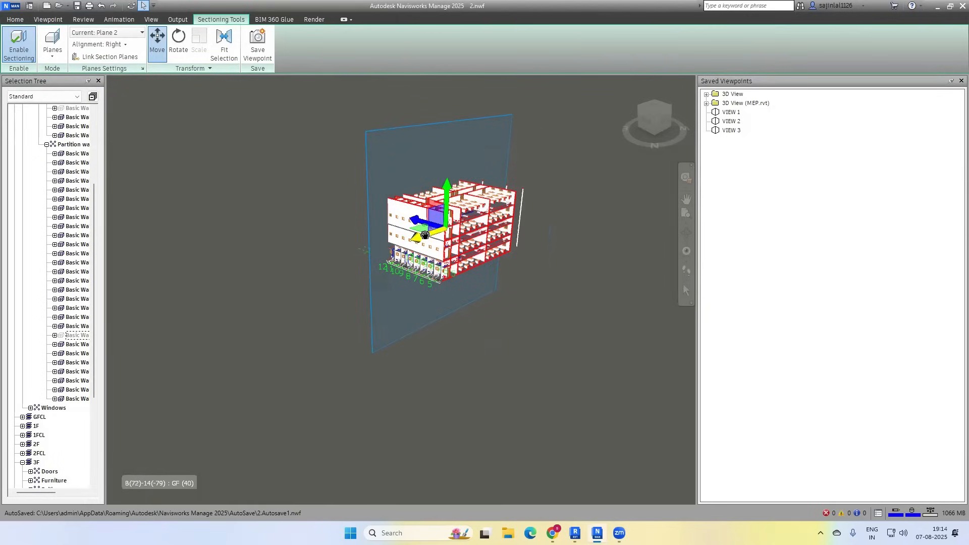
drag(421, 234, 460, 243)
Make Plane 1 the current section plane and lower it slightly into the top of the remaining building slice.
click(113, 33)
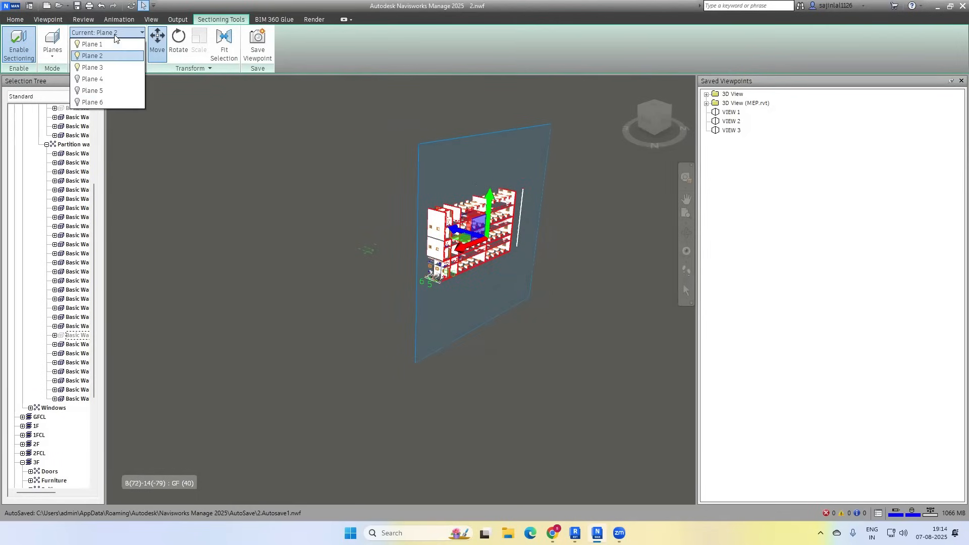
click(112, 42)
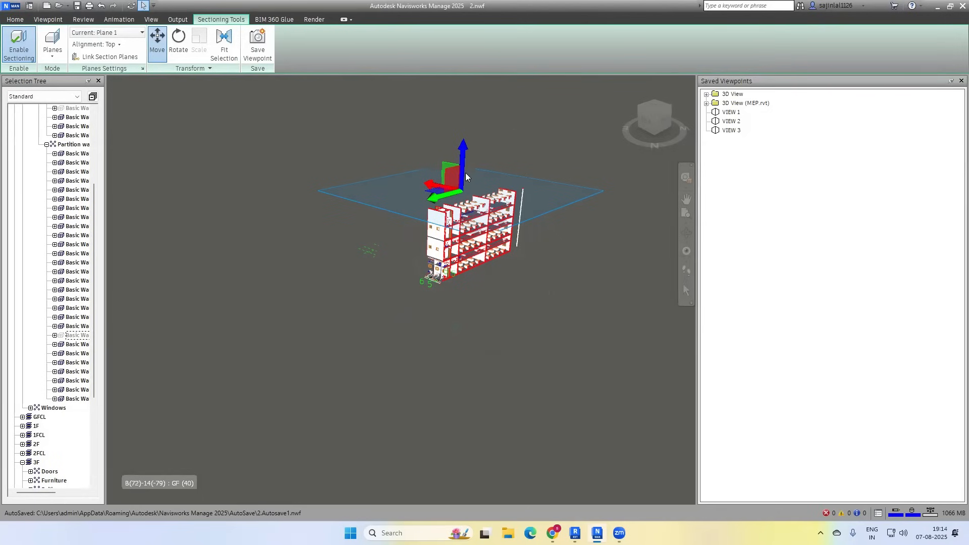
drag(466, 175, 464, 183)
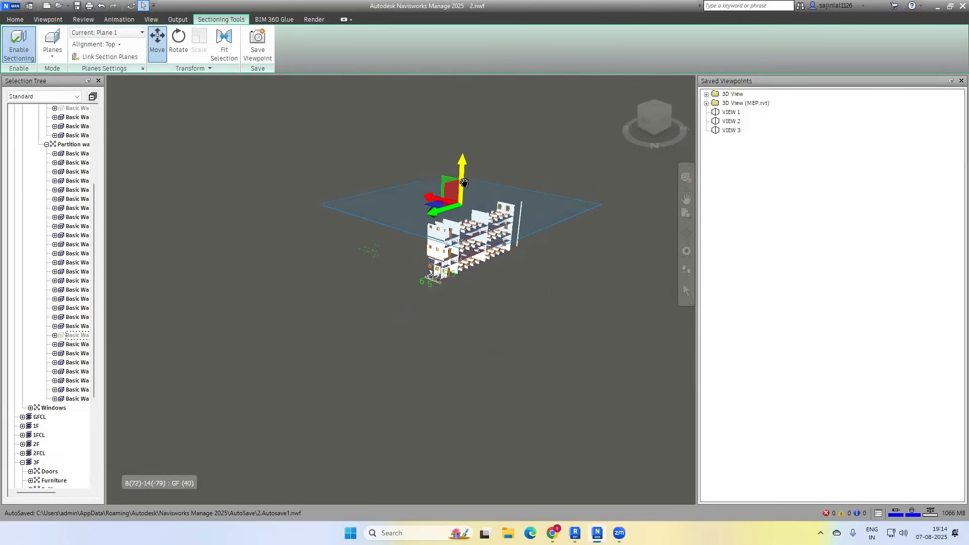
Save a closer view of the sectioned building slice as viewpoint VIEW 4 and recall it from the saved viewpoints.
scroll(499, 231, up, 5)
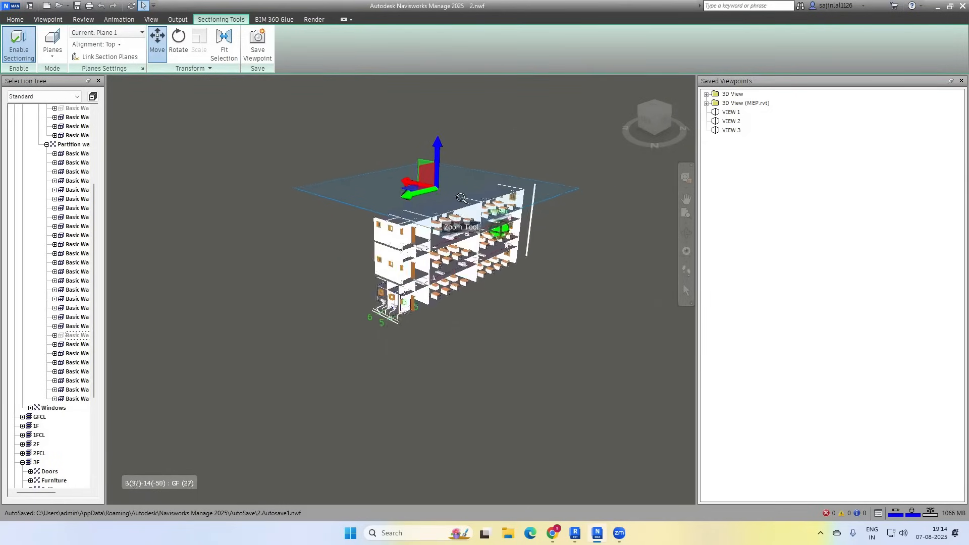
click(258, 43)
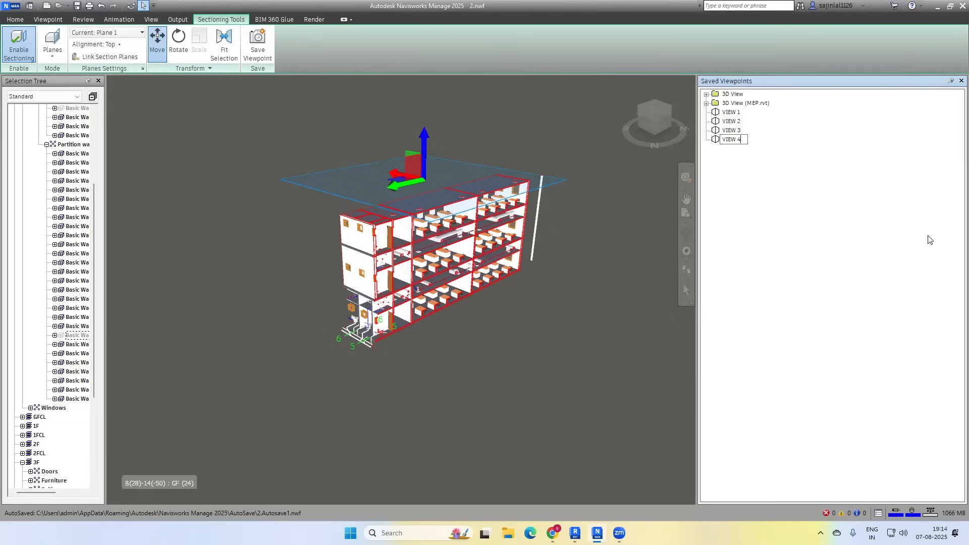
click(596, 286)
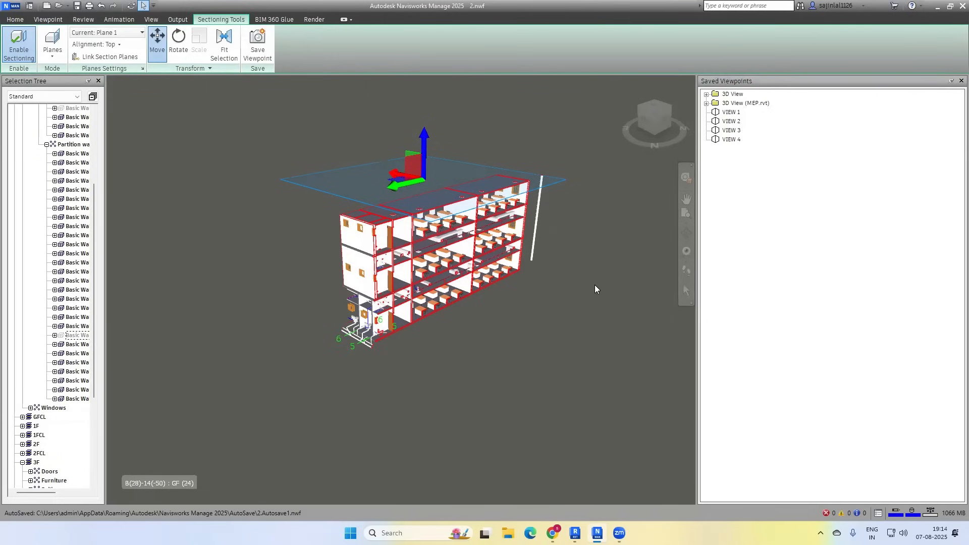
click(734, 131)
click(733, 140)
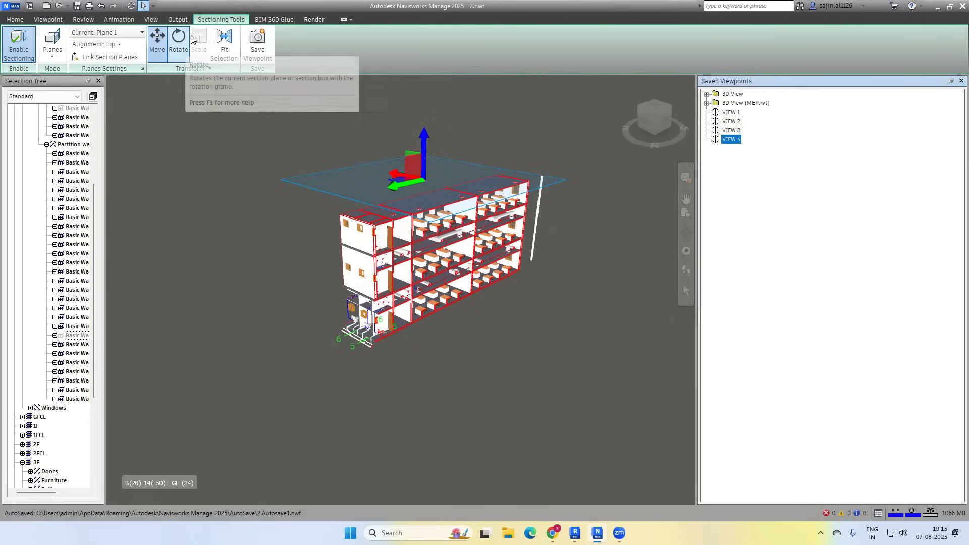
Rotate Plane 1 with the Rotate gizmo so it cuts the top of the building slice at a slant.
click(157, 41)
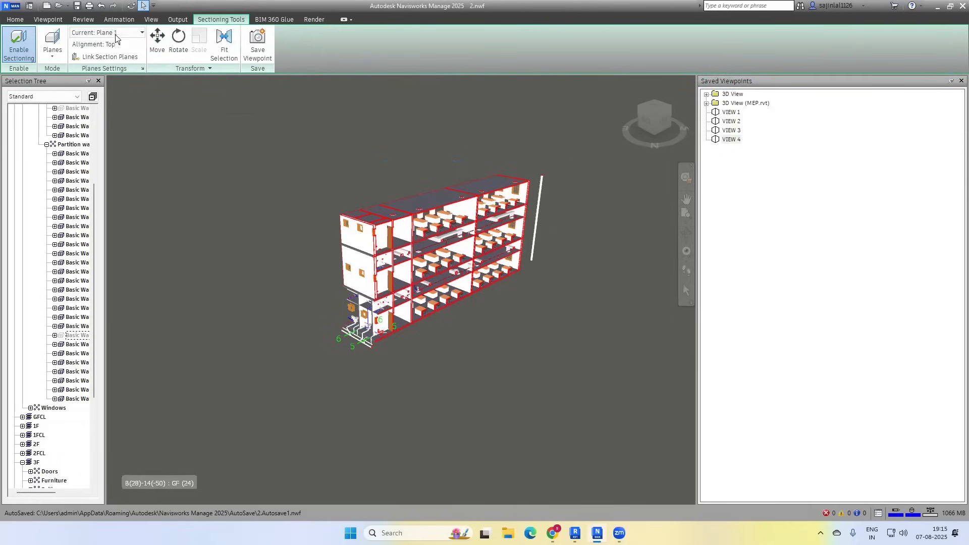
click(157, 39)
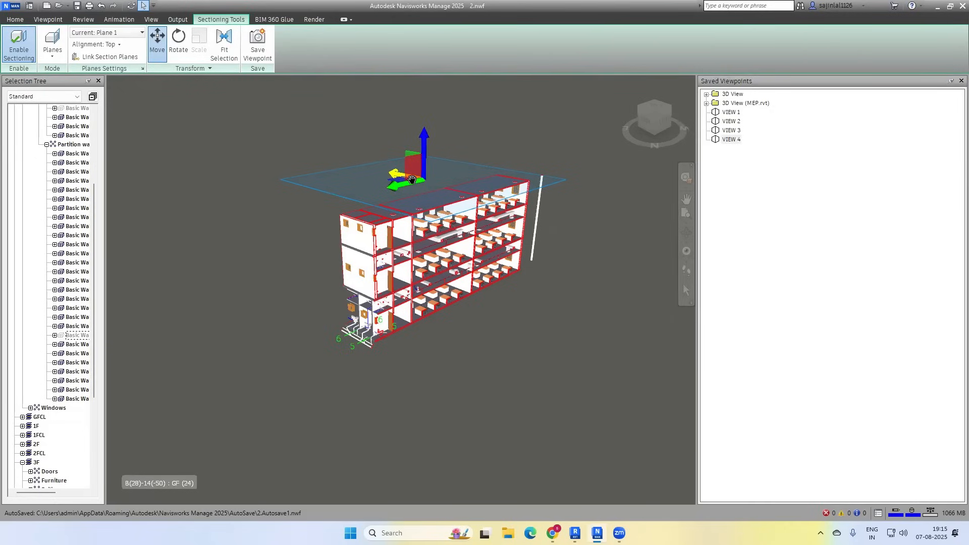
shift+middle_drag(474, 261, 585, 278)
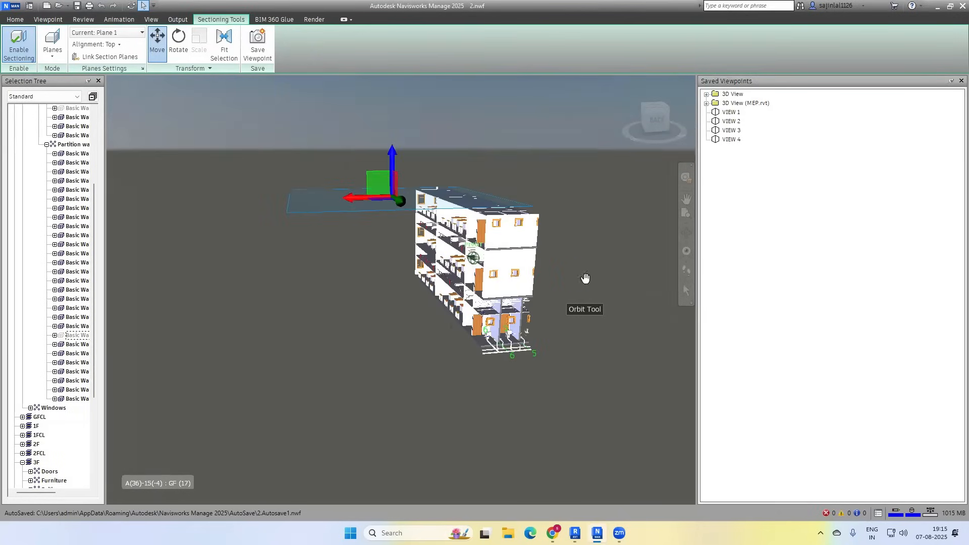
click(178, 43)
drag(371, 179, 492, 195)
shift+middle_drag(514, 189, 399, 188)
drag(376, 185, 387, 177)
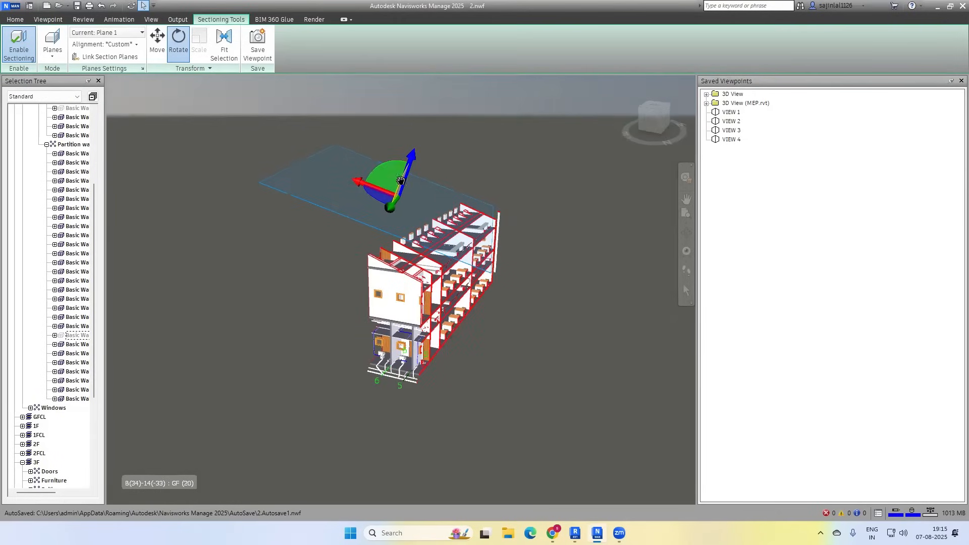
Make Plane 3 the current section plane and rotate it to cut diagonally down through the building's storeys.
click(112, 33)
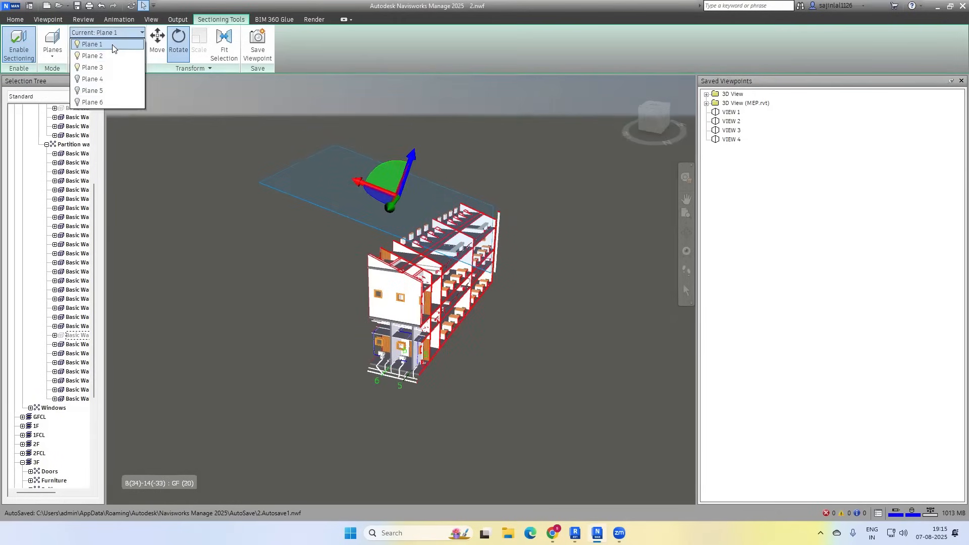
click(96, 68)
drag(489, 247, 491, 245)
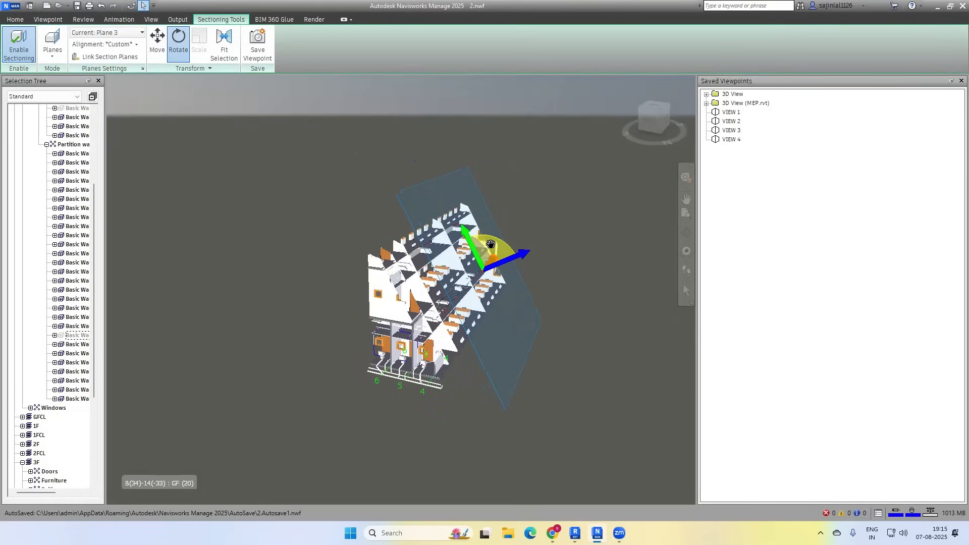
scroll(568, 300, up, 5)
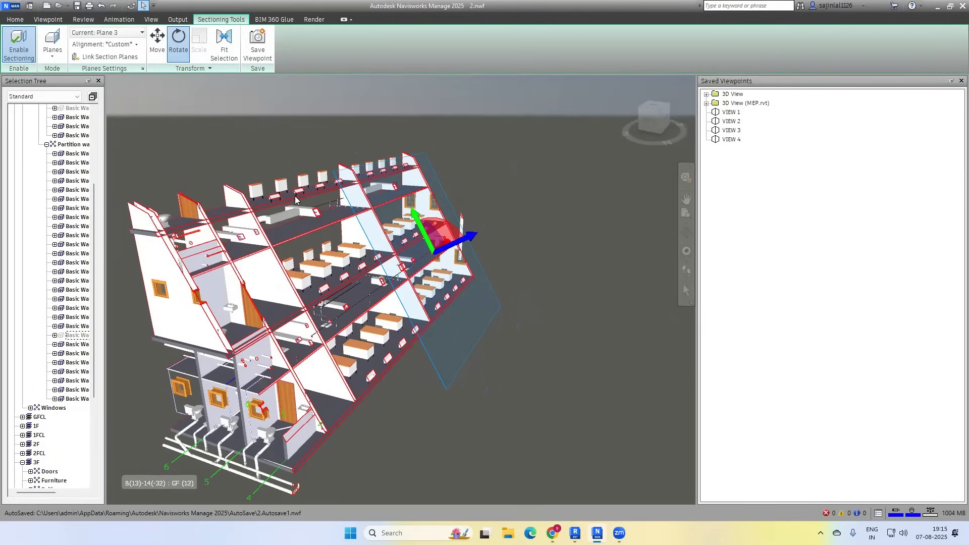
Turn off sectioning to show the whole building.
click(21, 58)
scroll(505, 235, down, 5)
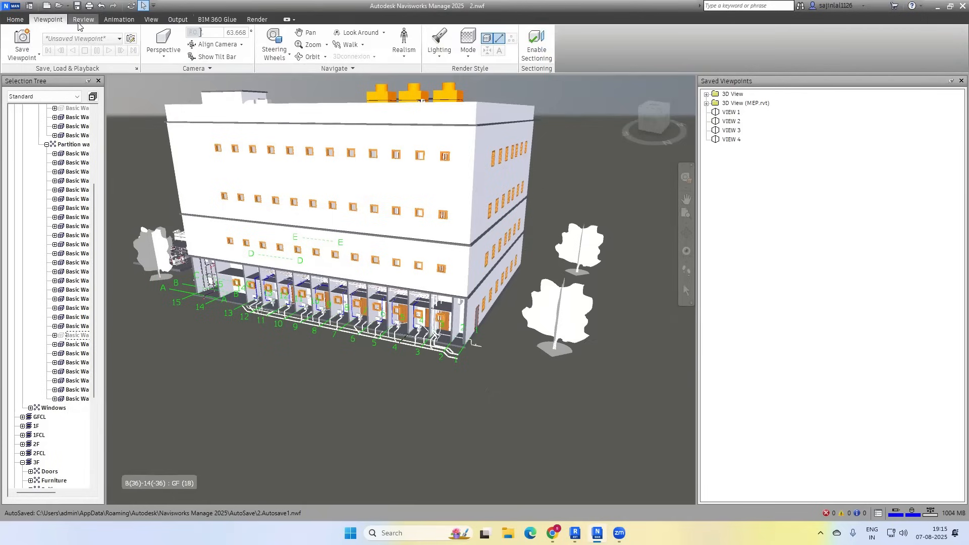
Examine the building's roof from above, closing in on the three yellow rooftop units and their connecting pipes.
click(82, 20)
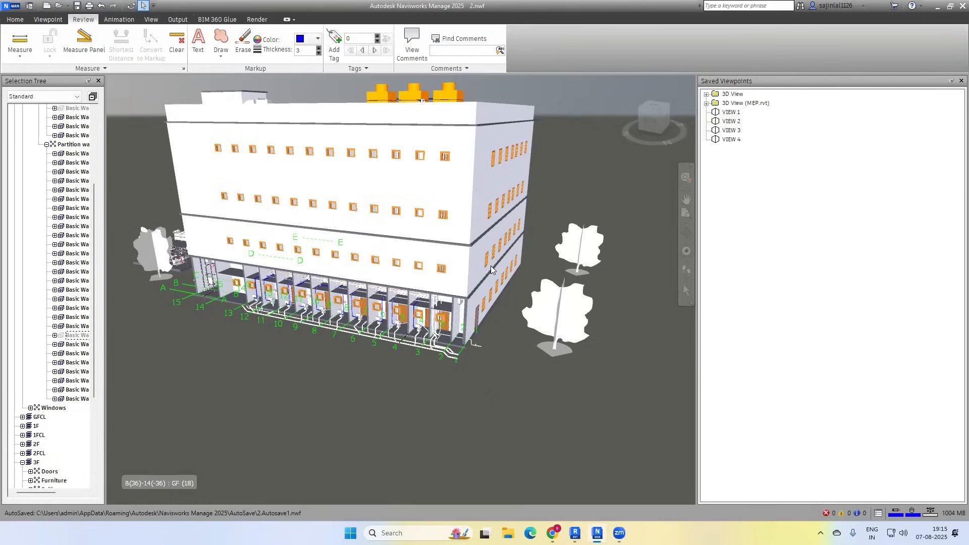
click(654, 114)
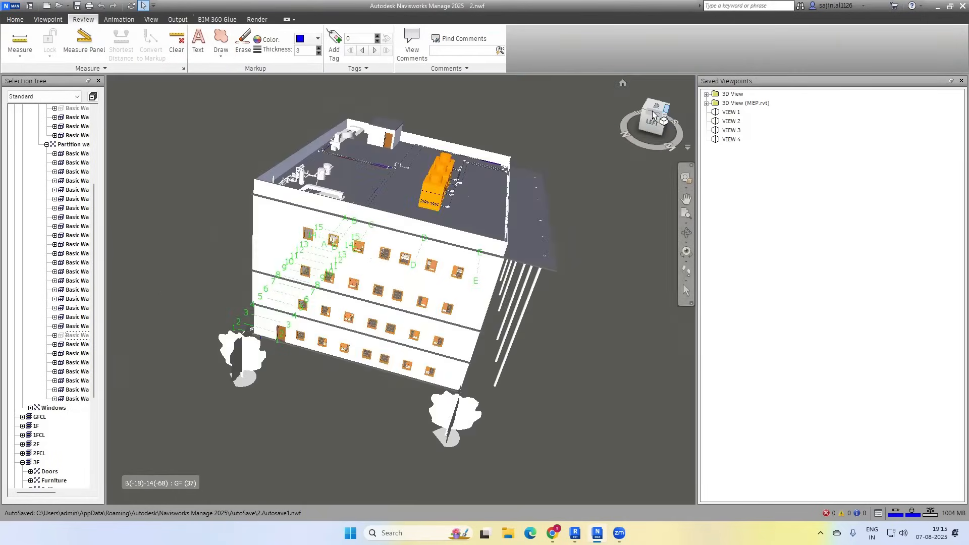
click(656, 112)
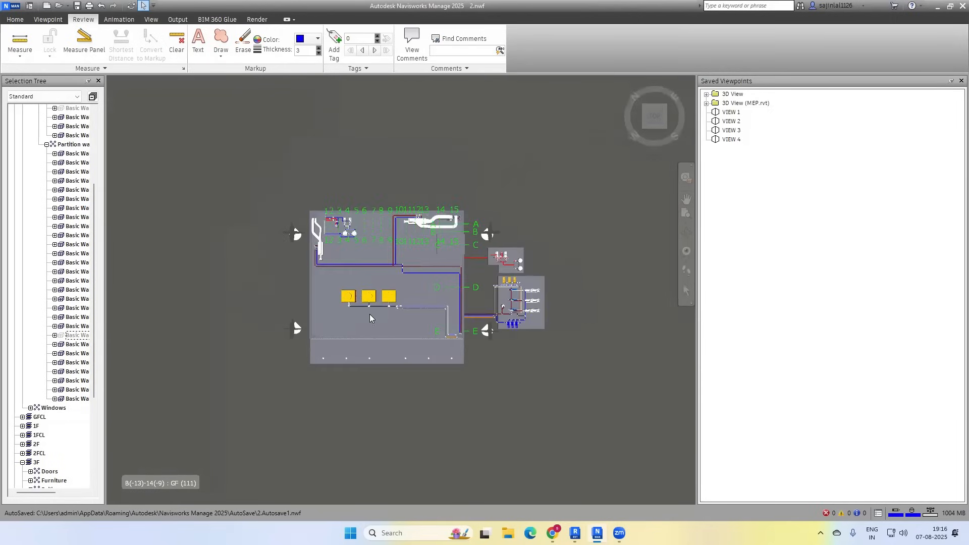
scroll(370, 314, up, 5)
scroll(415, 255, up, 3)
scroll(456, 212, down, 4)
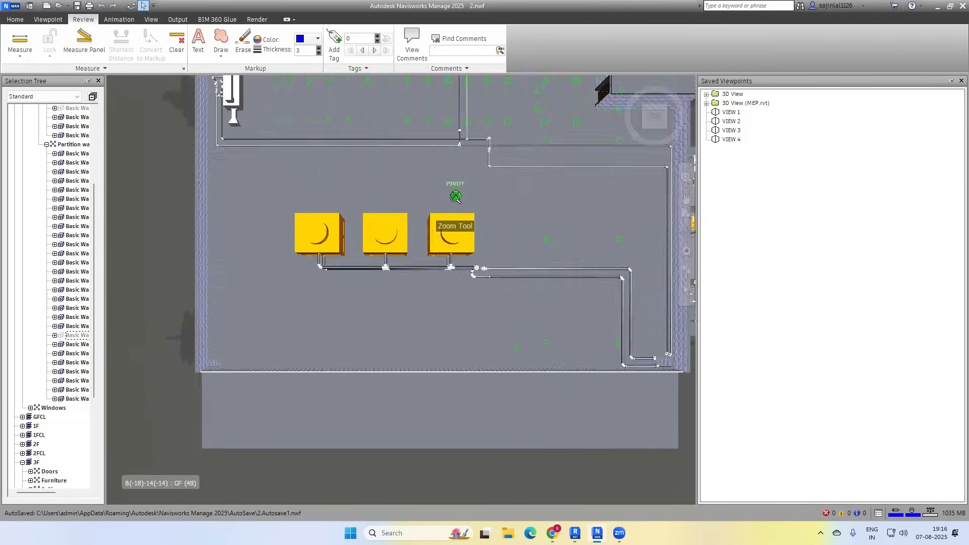
drag(502, 203, 451, 113)
middle_drag(451, 113, 423, 145)
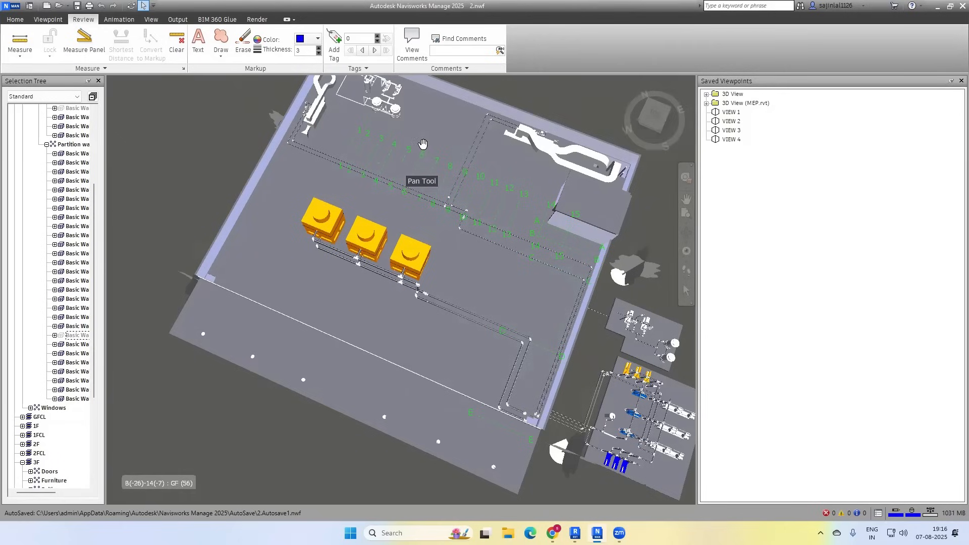
scroll(286, 266, up, 5)
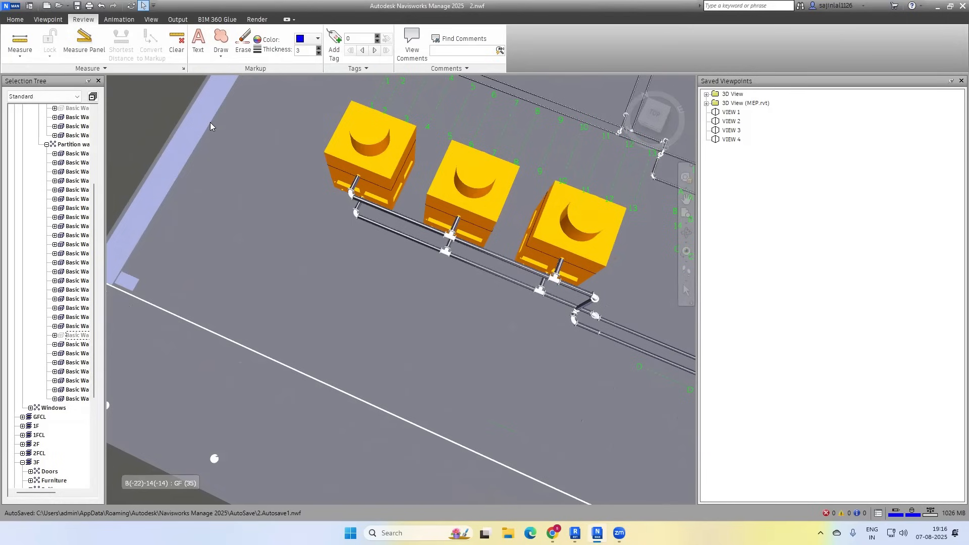
scroll(239, 106, down, 2)
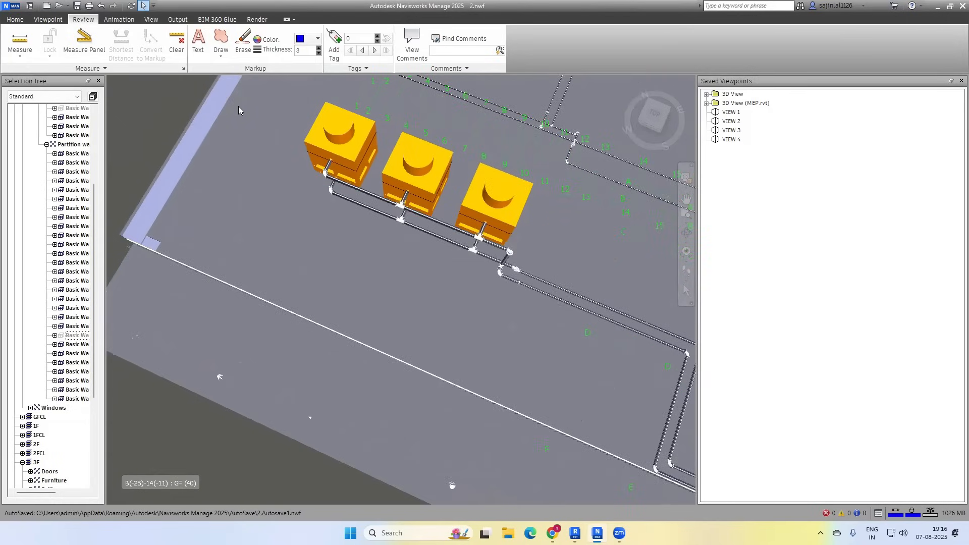
Measure the point-to-point distance between the facing base corners of the middle yellow rooftop unit and the one nearest the pipe bend.
click(21, 54)
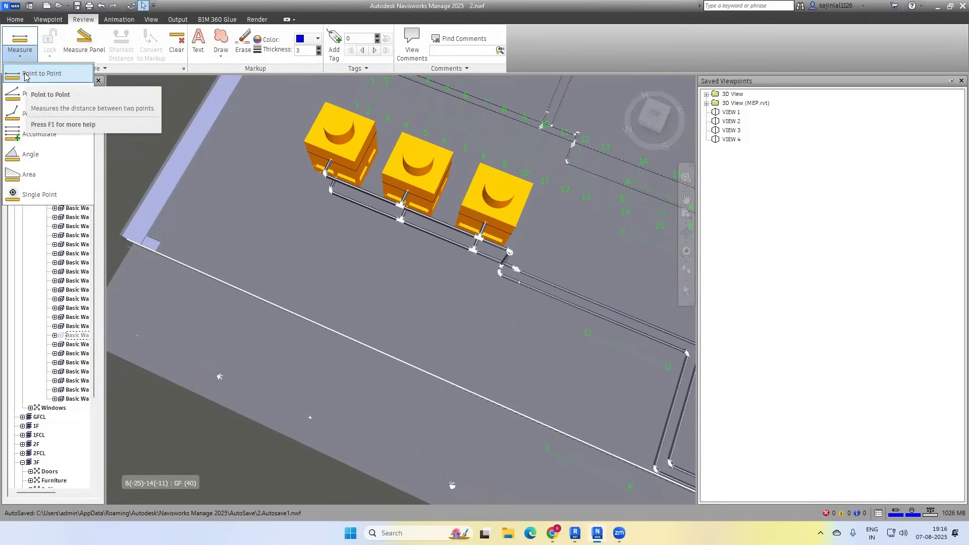
click(24, 74)
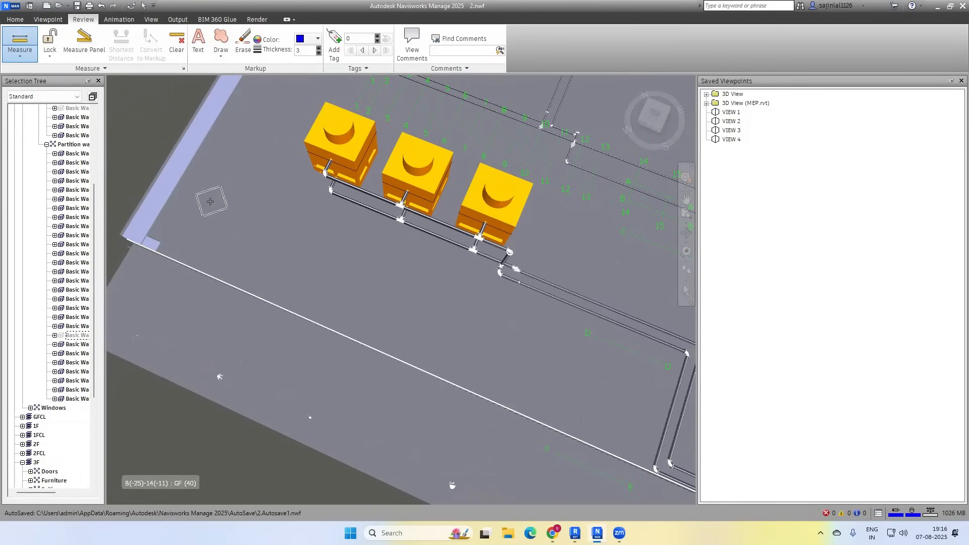
scroll(442, 212, up, 4)
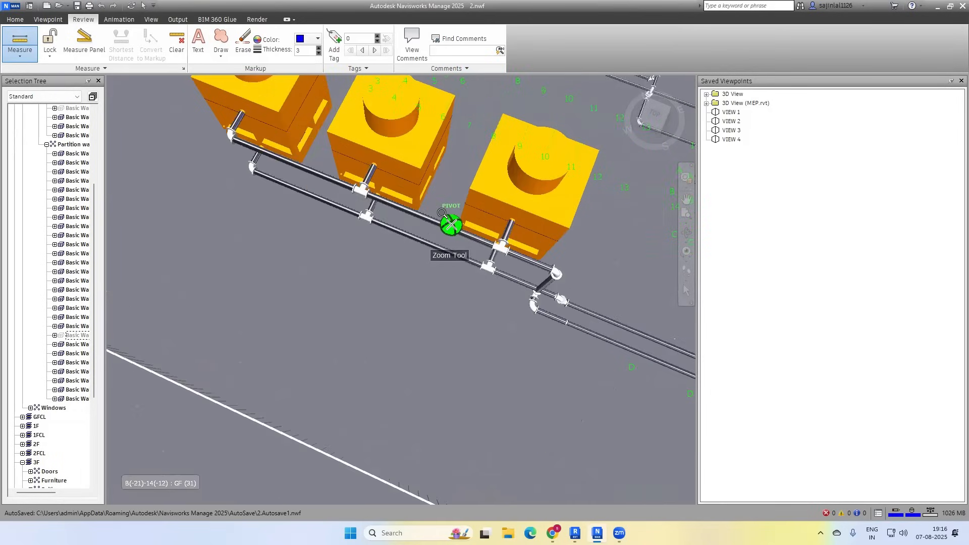
scroll(443, 212, up, 2)
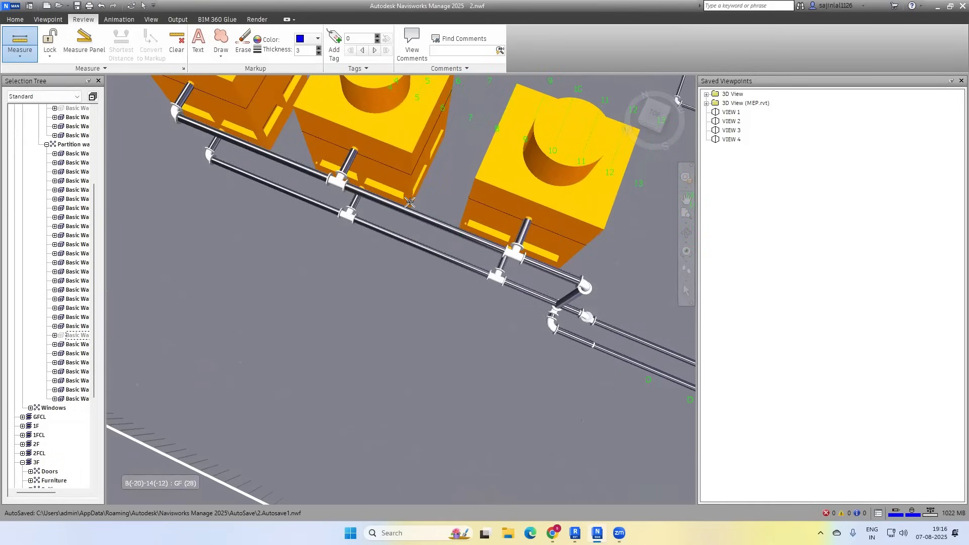
click(410, 202)
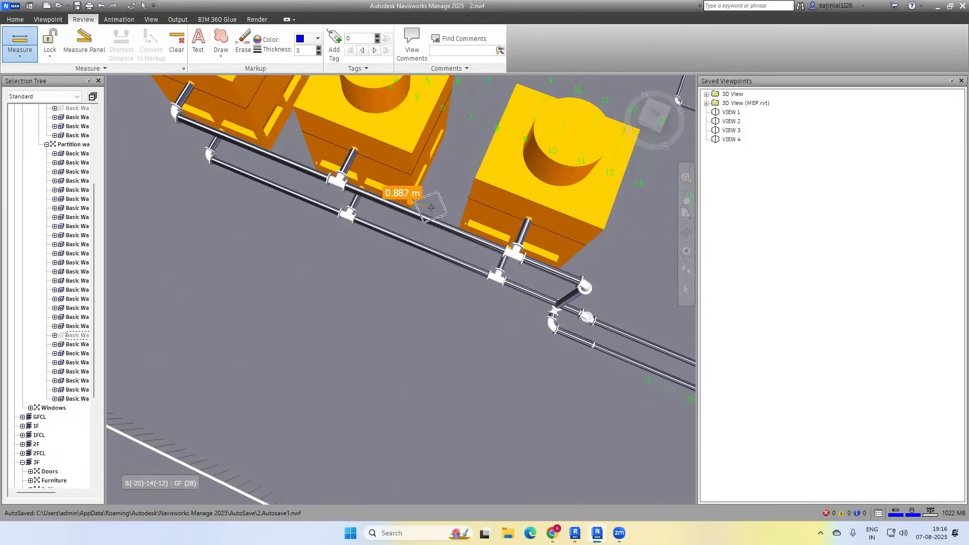
click(463, 217)
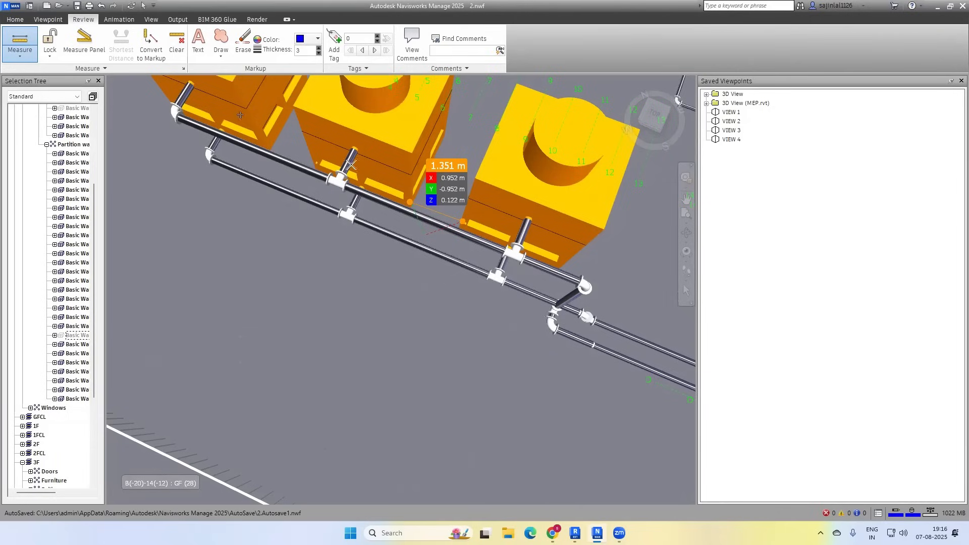
Clear the existing measurement and measure a point-to-point distance between two free points on the roof surface beside the pipes.
click(179, 51)
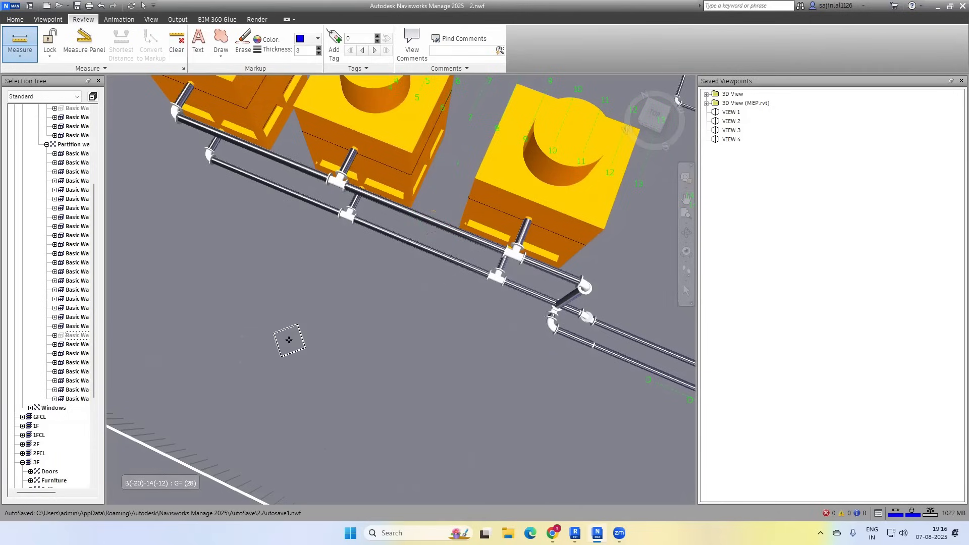
click(27, 62)
click(28, 74)
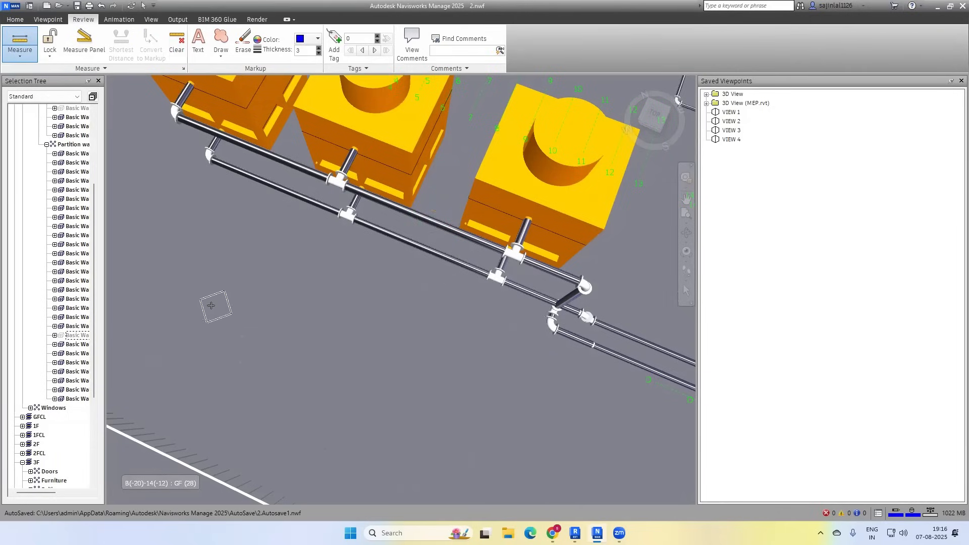
click(206, 304)
click(255, 242)
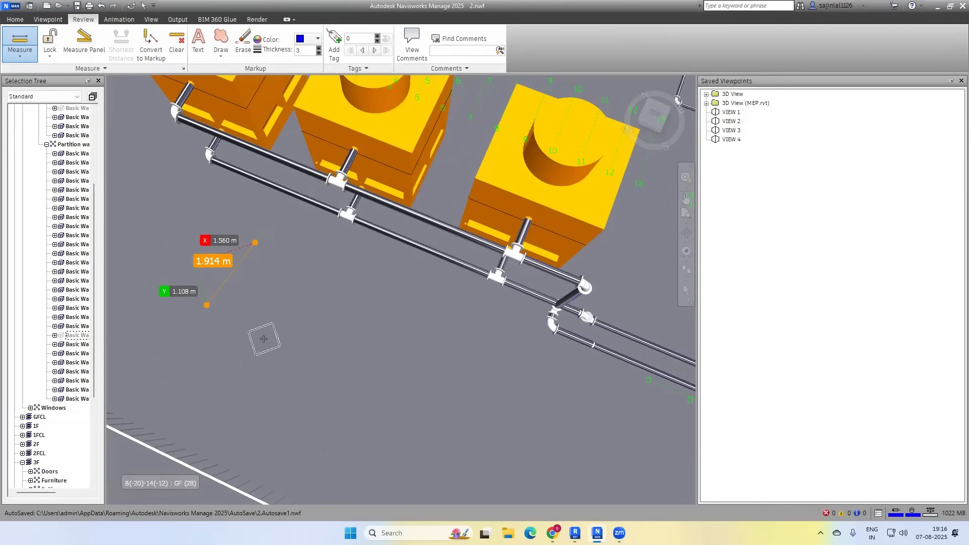
Measure with Point to Multiple Points from one base point on the open roof surface to several surrounding roof points.
click(23, 60)
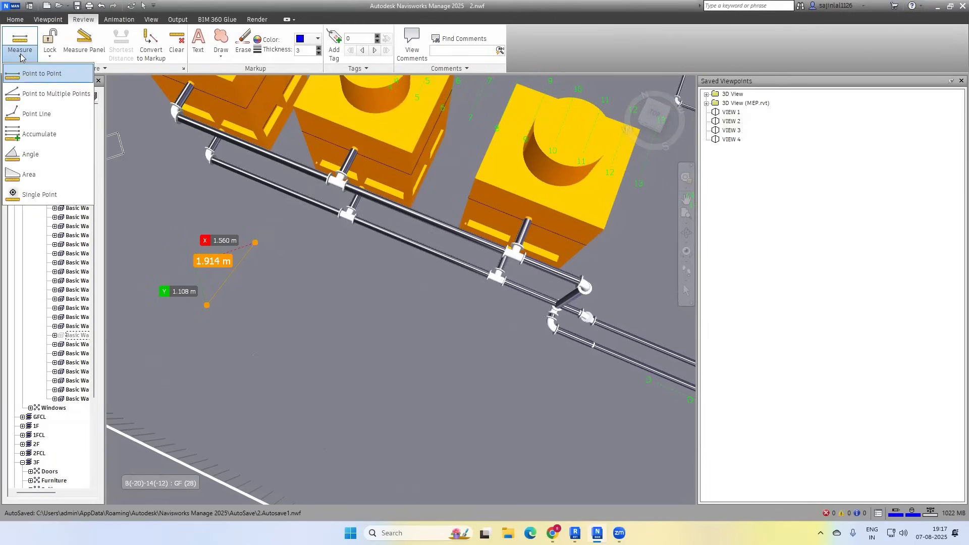
click(31, 94)
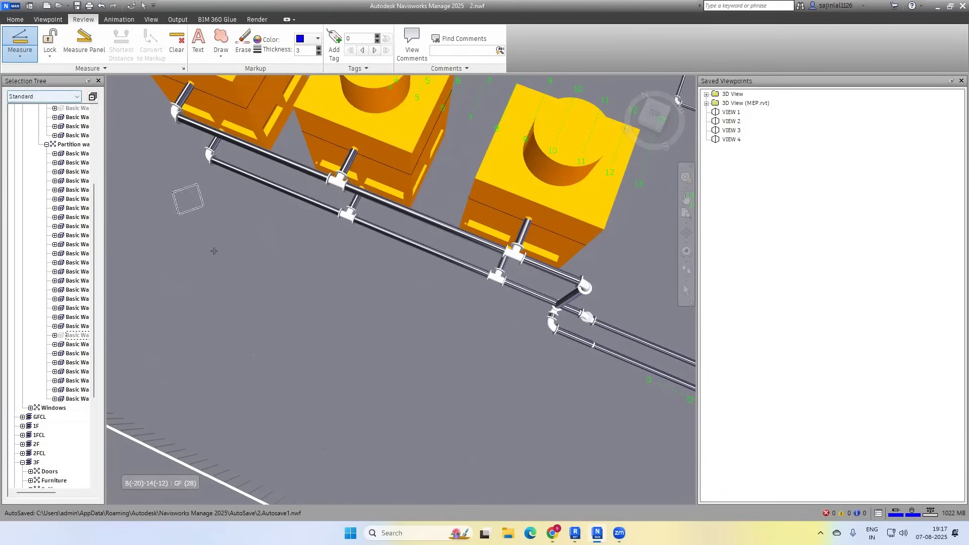
click(215, 320)
click(245, 268)
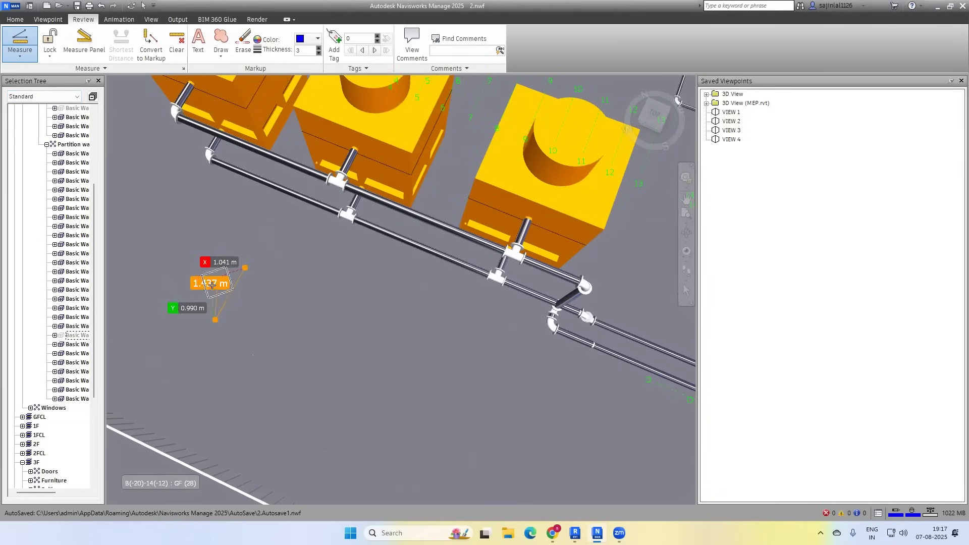
click(216, 321)
click(373, 304)
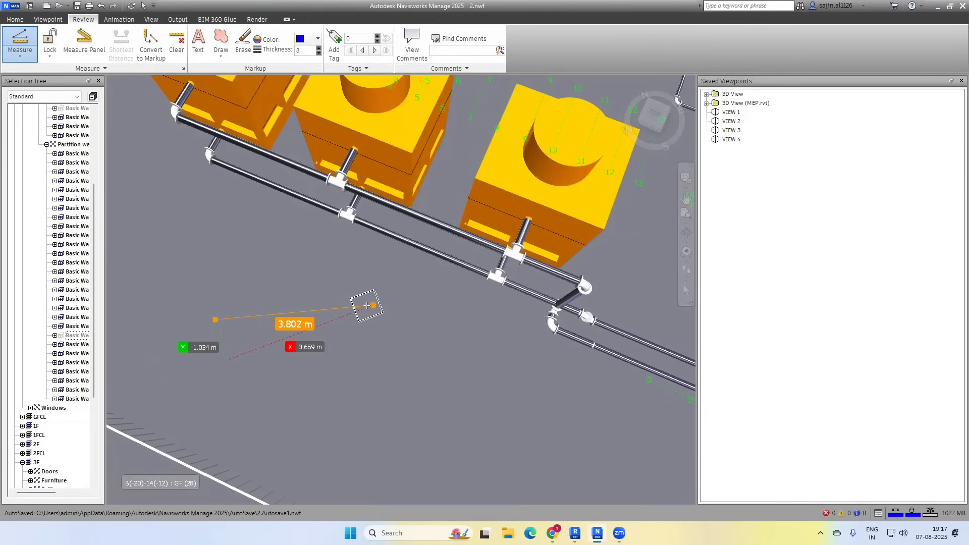
click(278, 204)
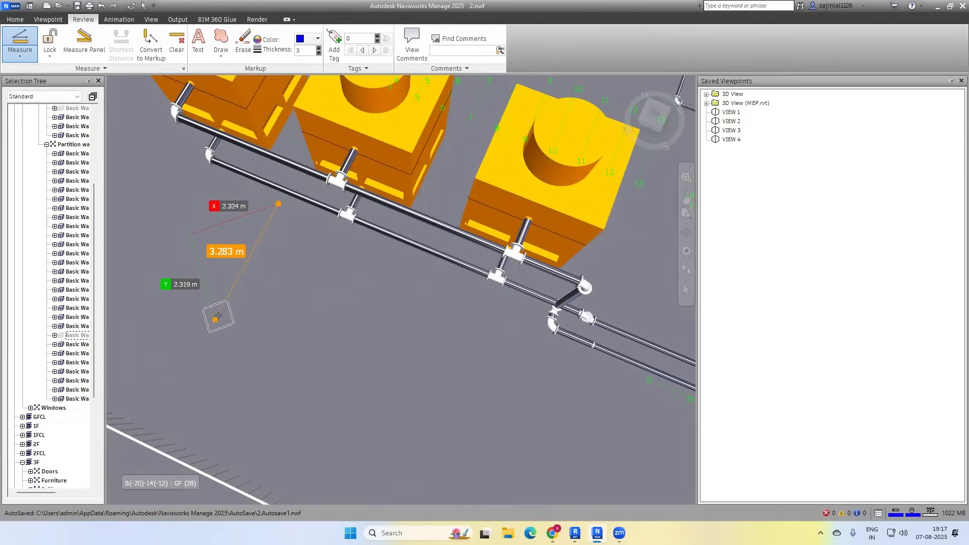
click(422, 260)
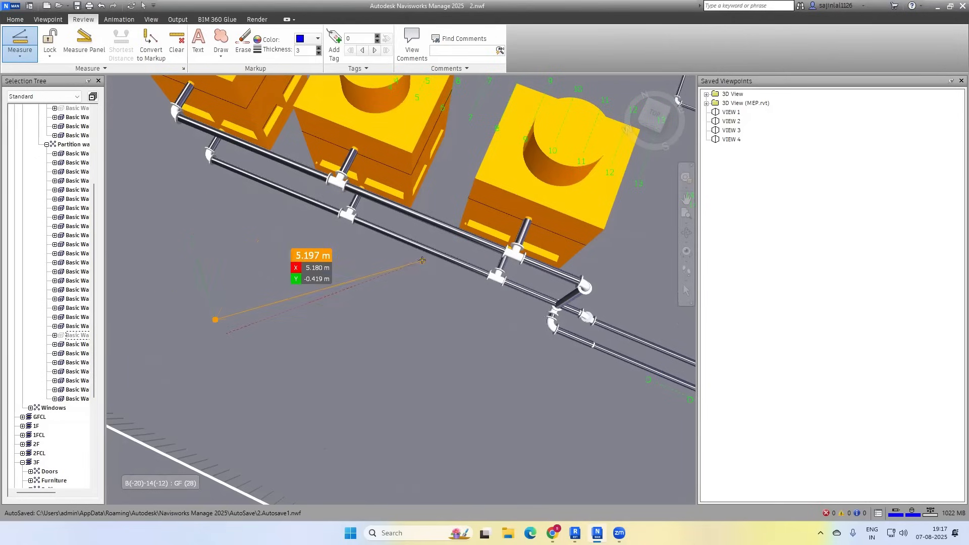
click(475, 320)
click(159, 217)
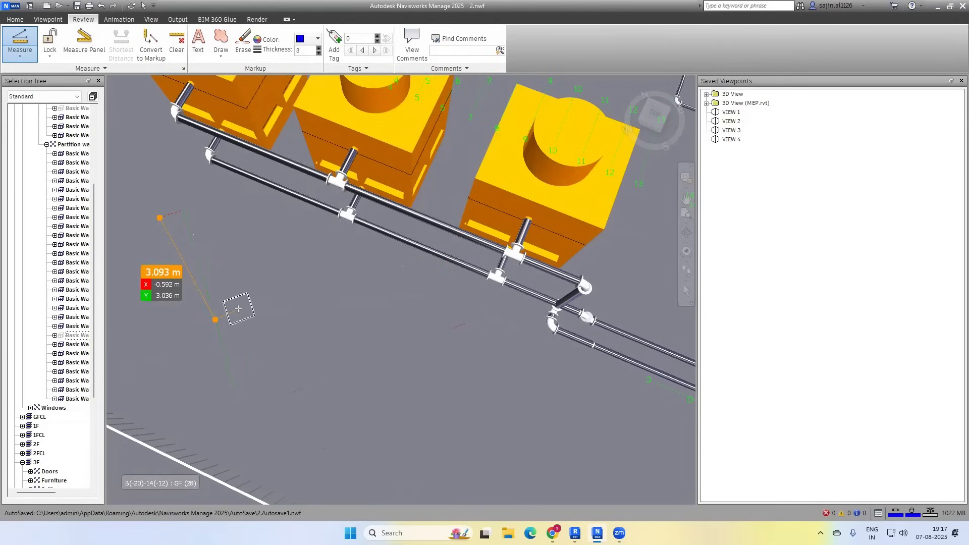
click(239, 309)
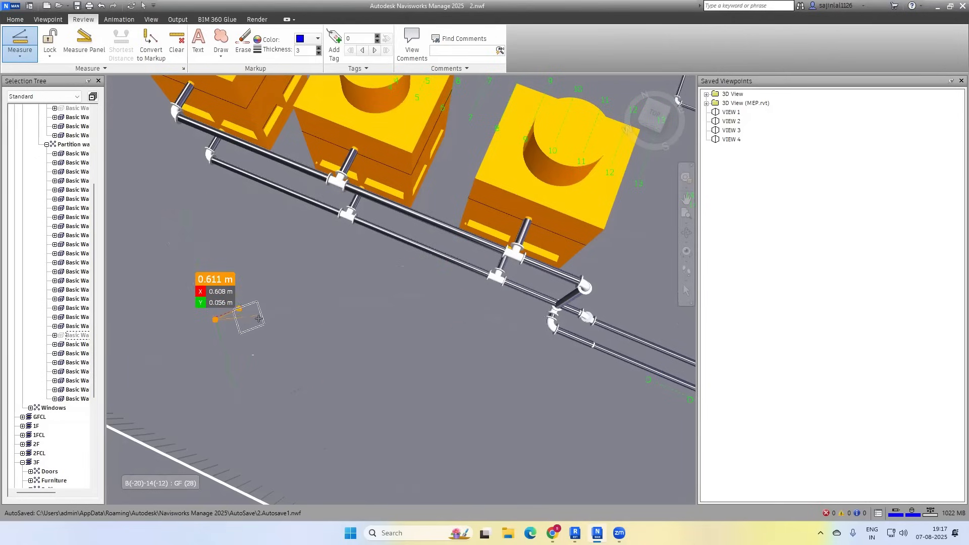
click(241, 212)
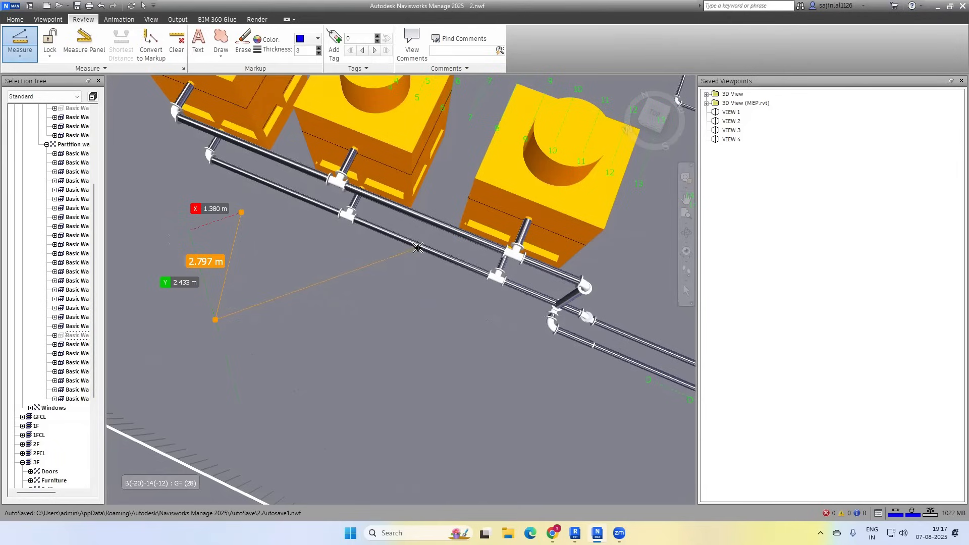
Measure from the same base point to the outer rooftop pipe and convert that measurement to markup.
click(20, 54)
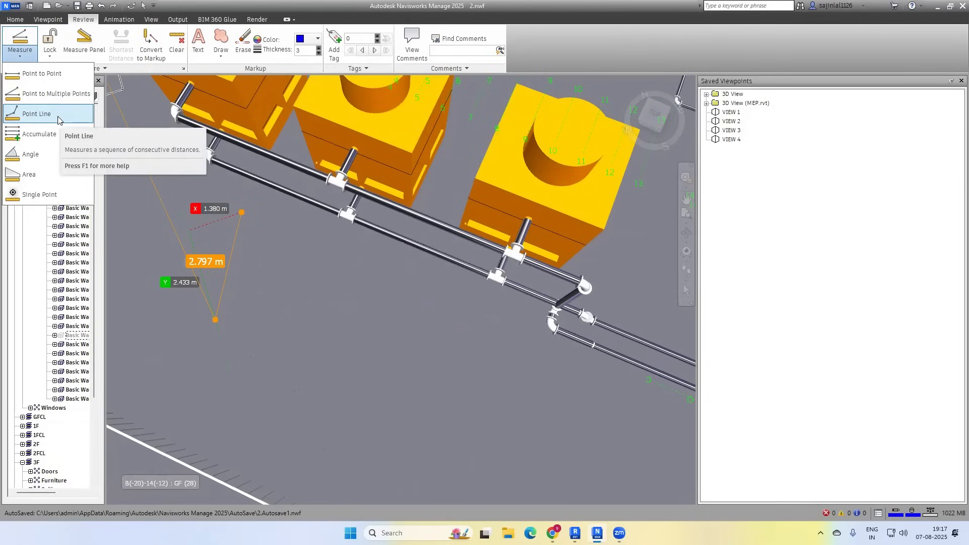
click(257, 277)
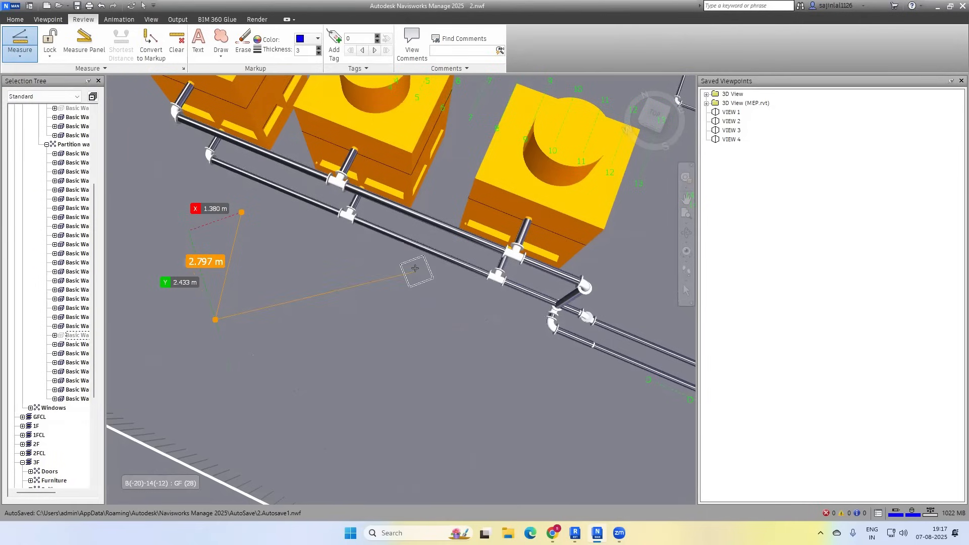
click(423, 251)
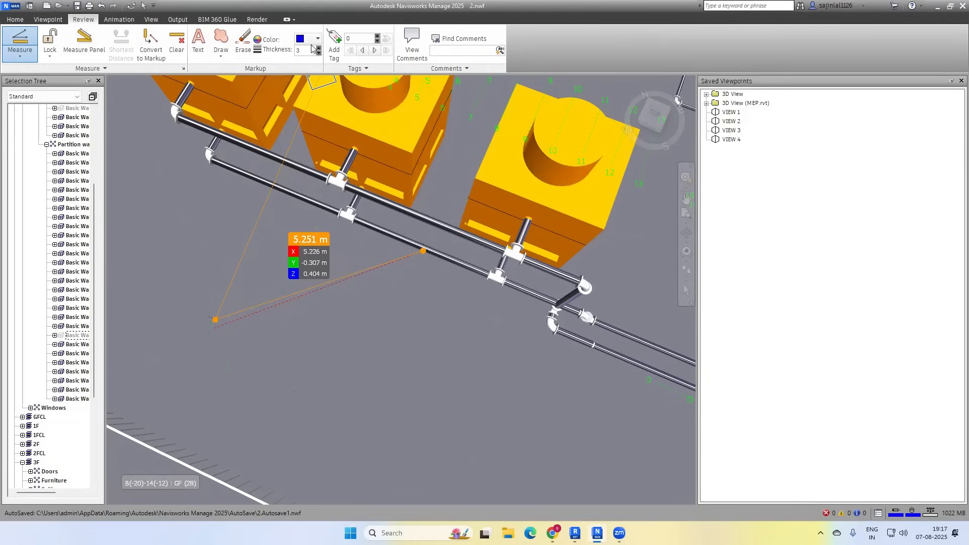
click(151, 40)
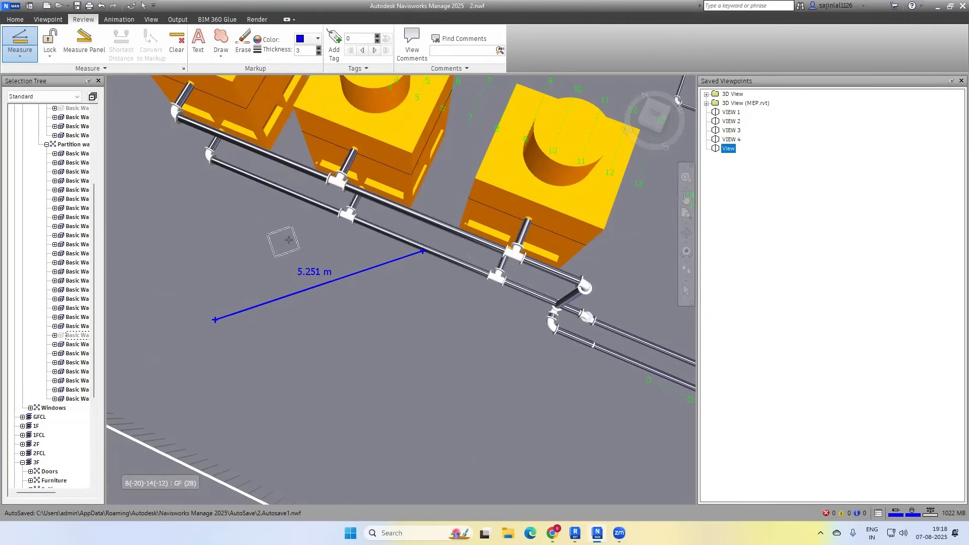
Measure another distance of about 2 m on the roof near the pipe ends and convert it to markup.
click(19, 51)
click(87, 123)
click(167, 255)
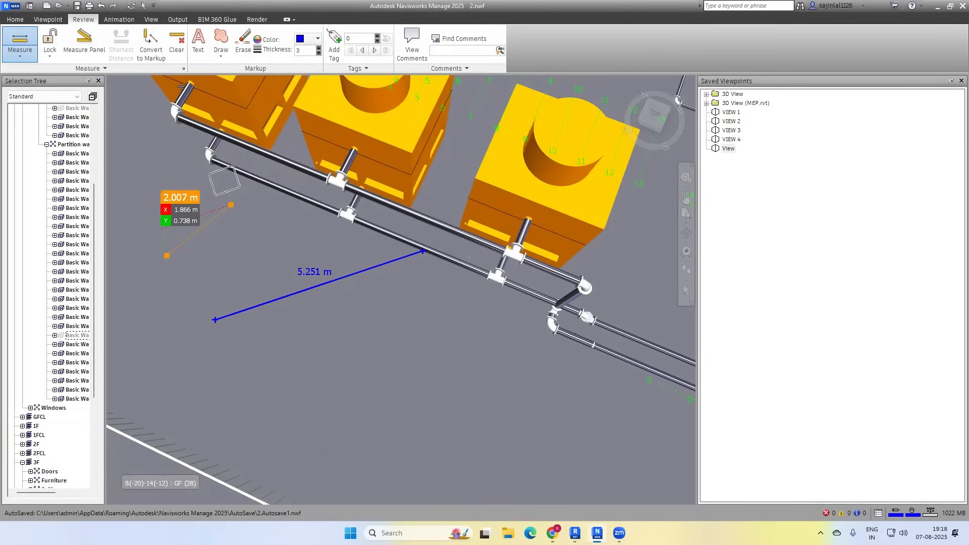
click(151, 43)
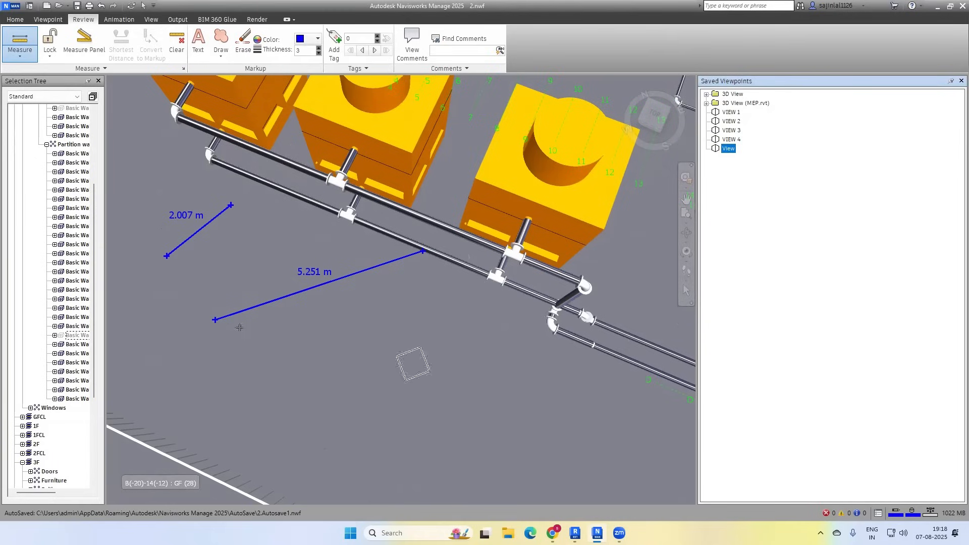
Erase both distance markups from the roof view and recall the saved viewpoint View.
click(243, 49)
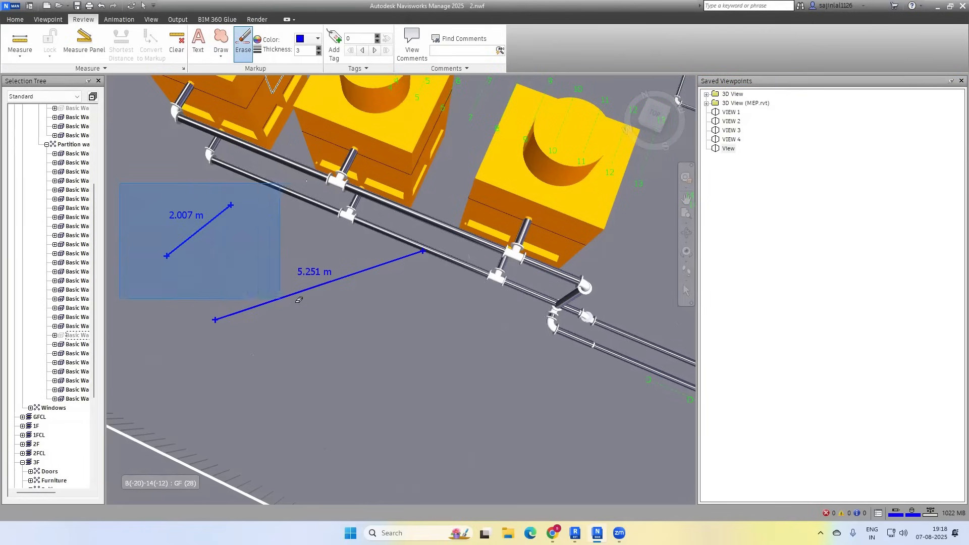
drag(299, 300, 455, 335)
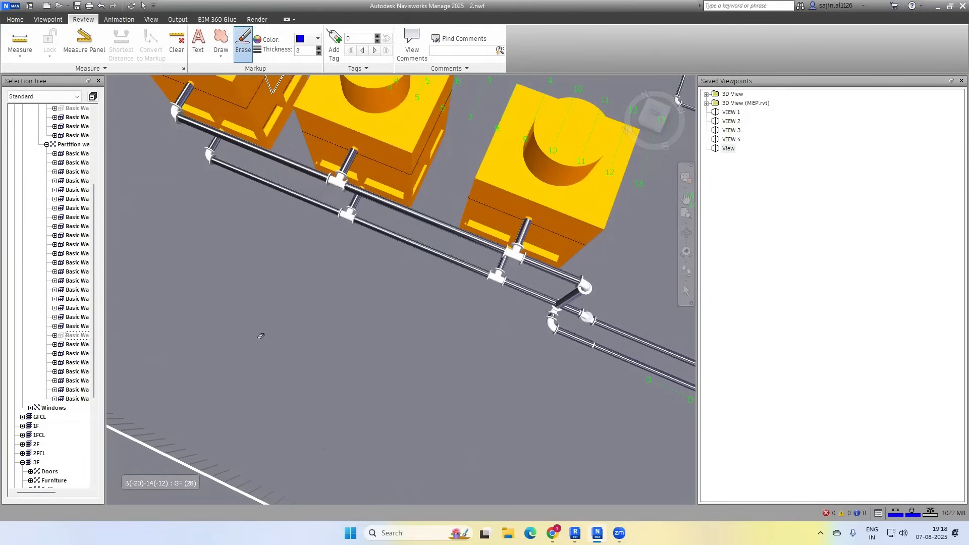
click(730, 149)
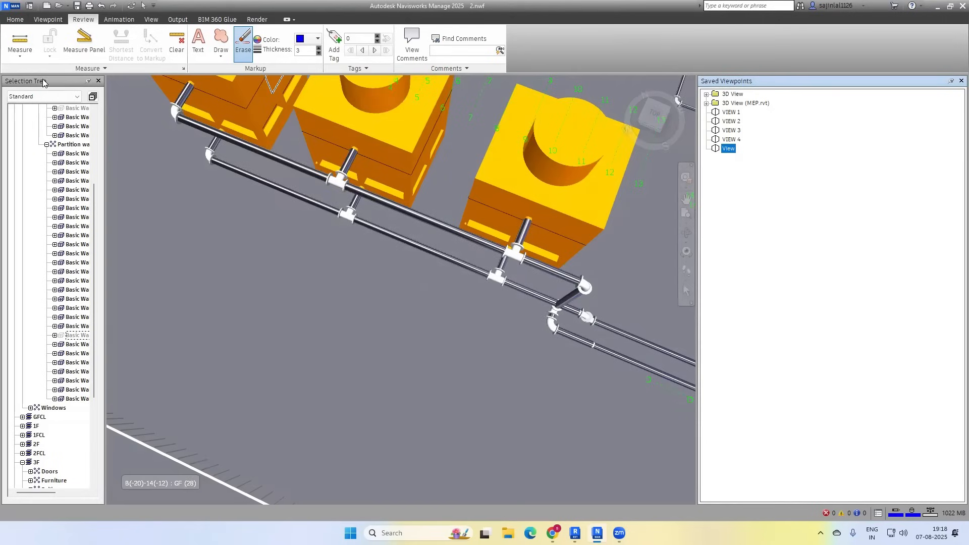
Measure consecutive distances with Point Line around an irregular, nearly closed outline on the open roof surface, then clear the measurement.
click(20, 59)
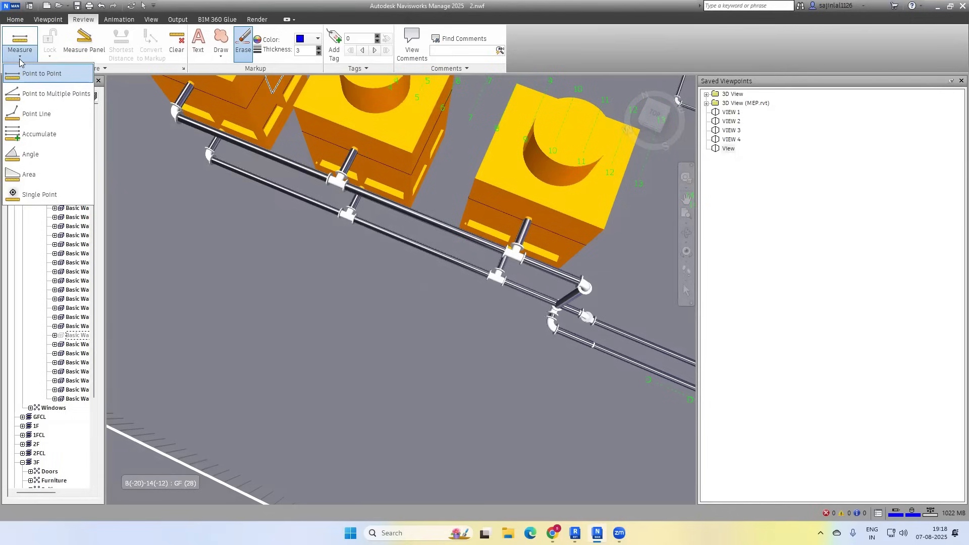
click(39, 114)
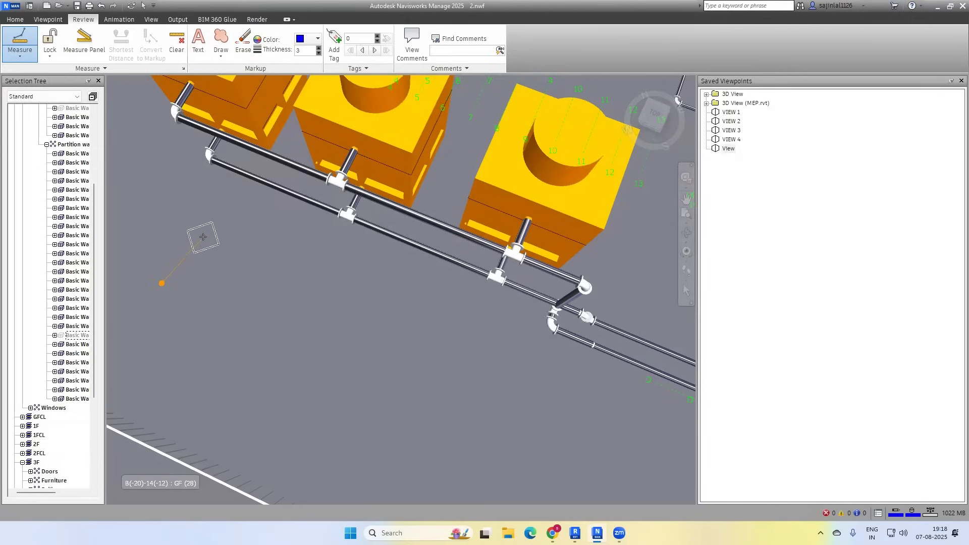
click(203, 237)
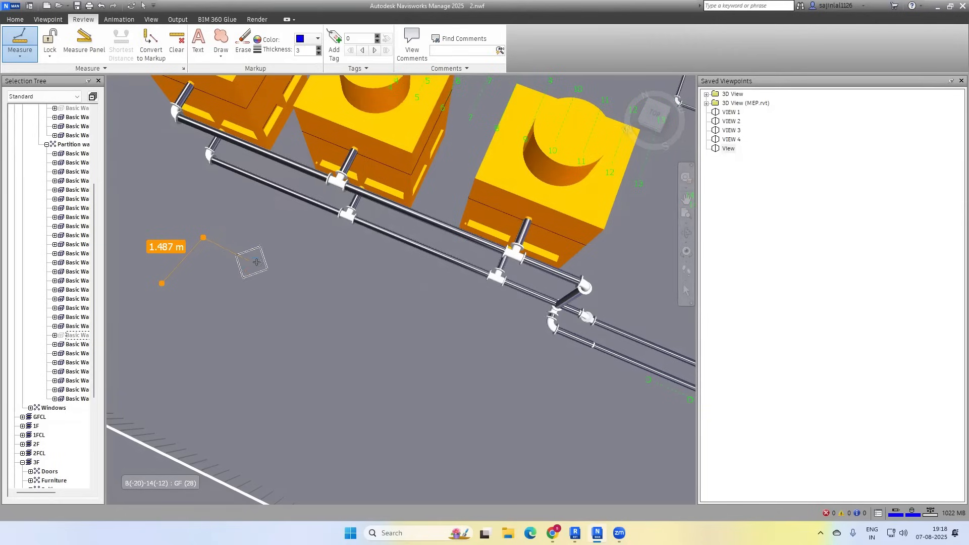
click(260, 260)
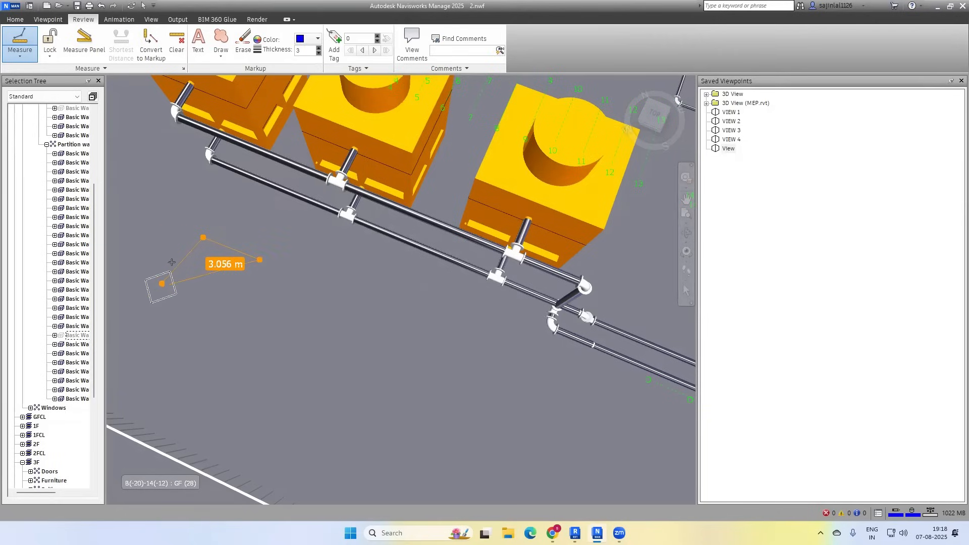
click(298, 273)
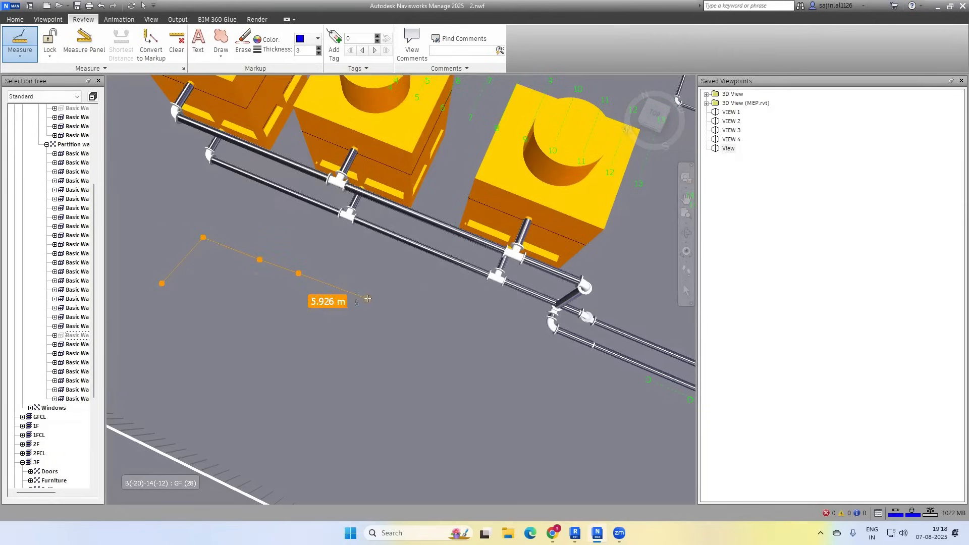
click(368, 299)
click(354, 329)
click(302, 368)
click(266, 340)
click(220, 343)
click(208, 379)
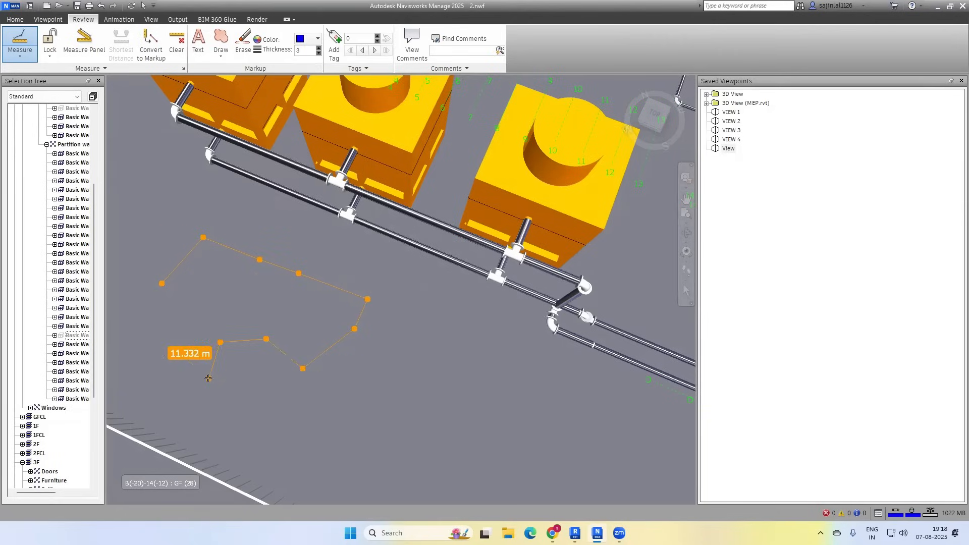
click(166, 342)
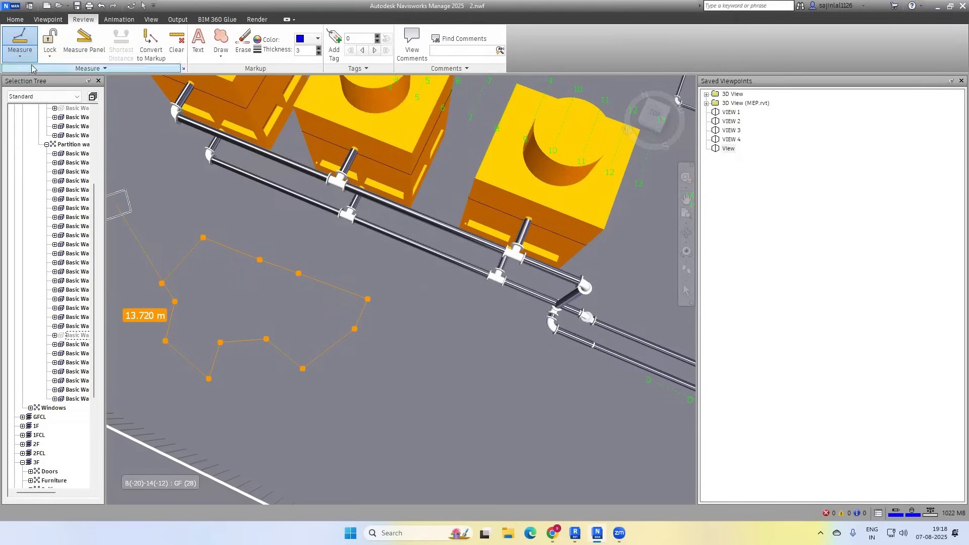
click(20, 53)
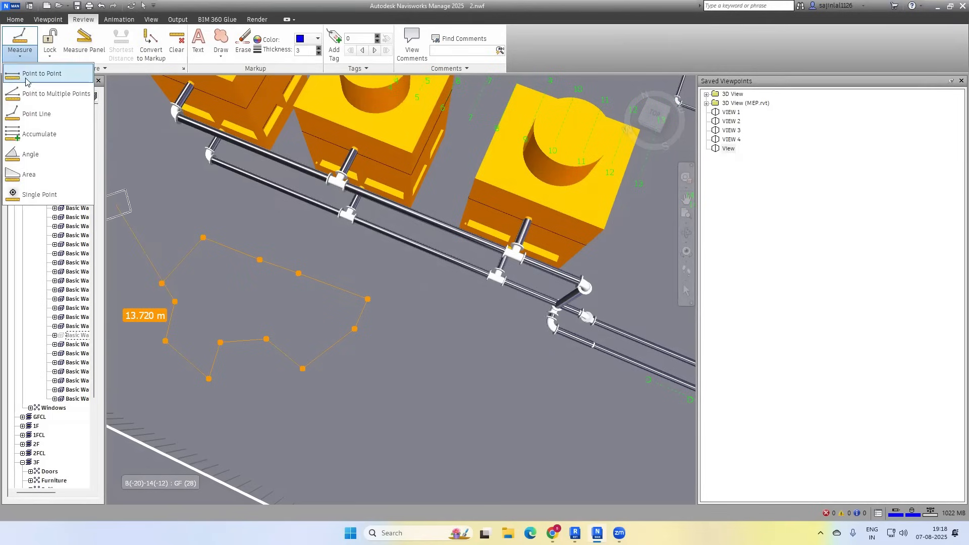
click(51, 117)
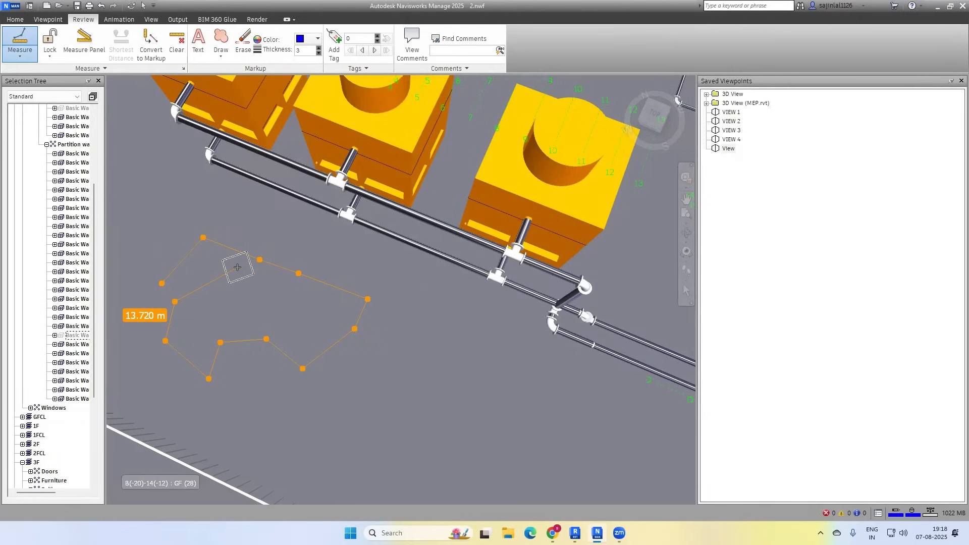
click(176, 43)
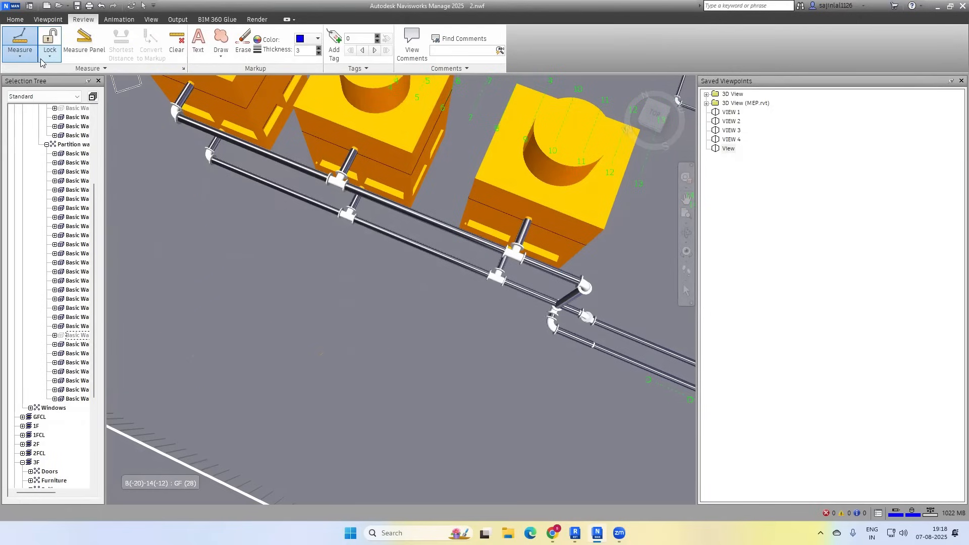
Measure the combined length of four separate segments on the open roof surface with Accumulate.
click(19, 56)
click(46, 135)
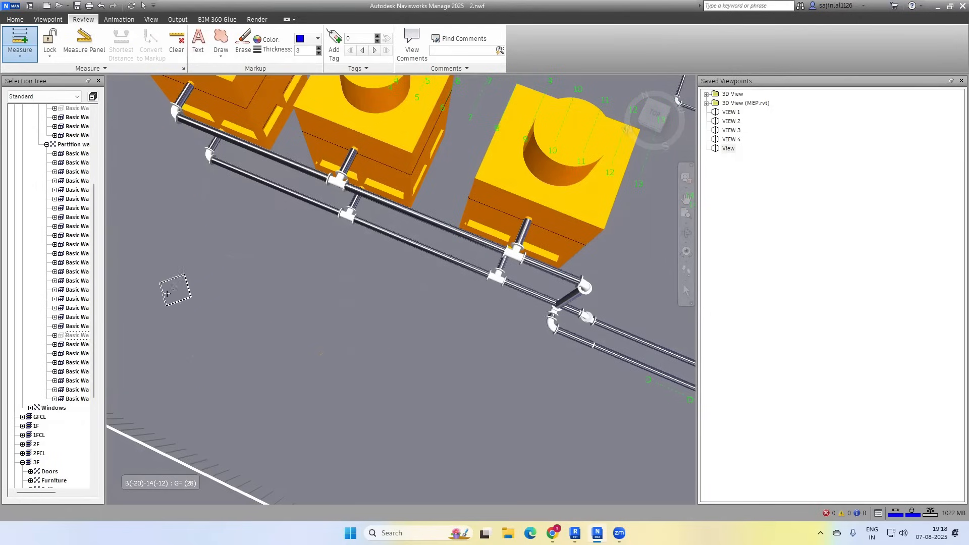
click(211, 235)
click(314, 315)
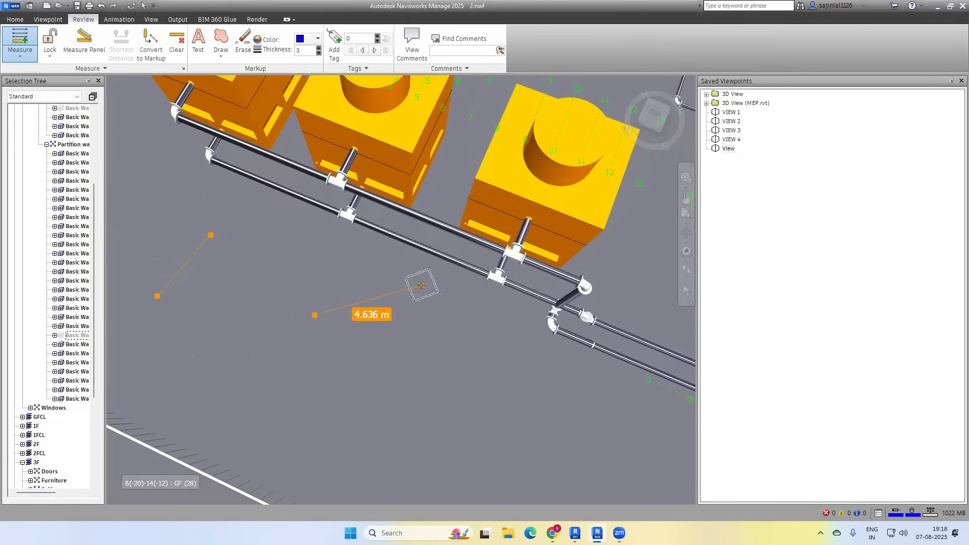
click(422, 285)
click(262, 203)
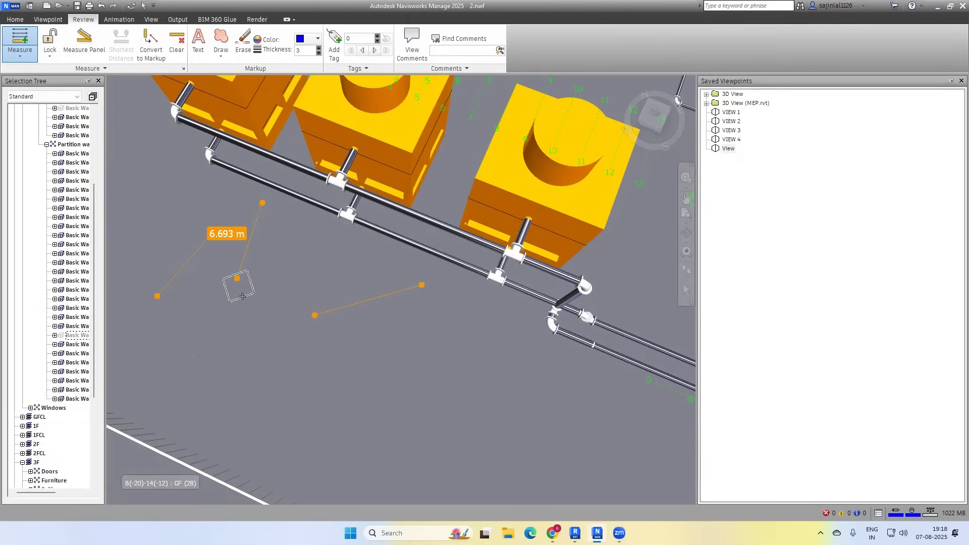
click(242, 297)
click(335, 353)
click(396, 329)
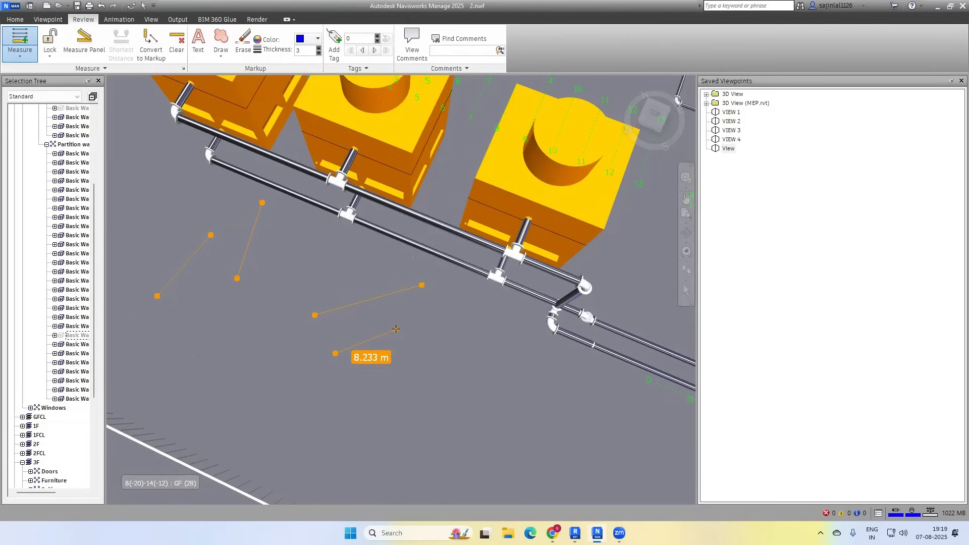
Add two more segments on the open roof surface to the accumulated length and convert the measurement to markup.
click(262, 306)
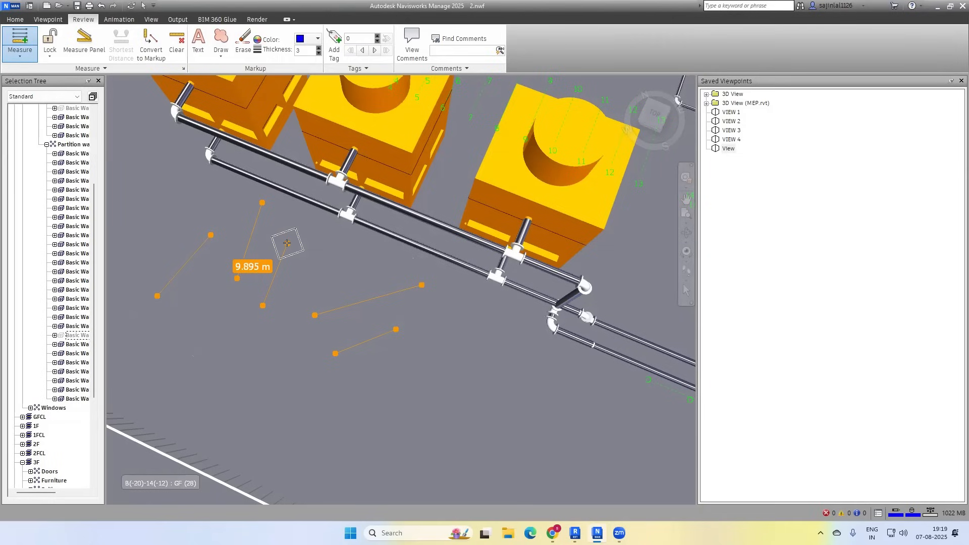
click(287, 244)
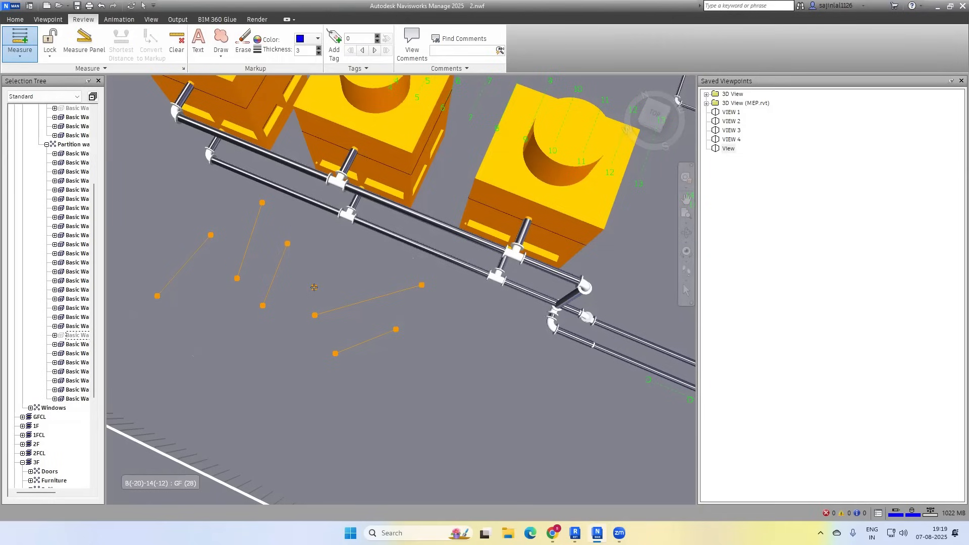
click(314, 287)
click(359, 258)
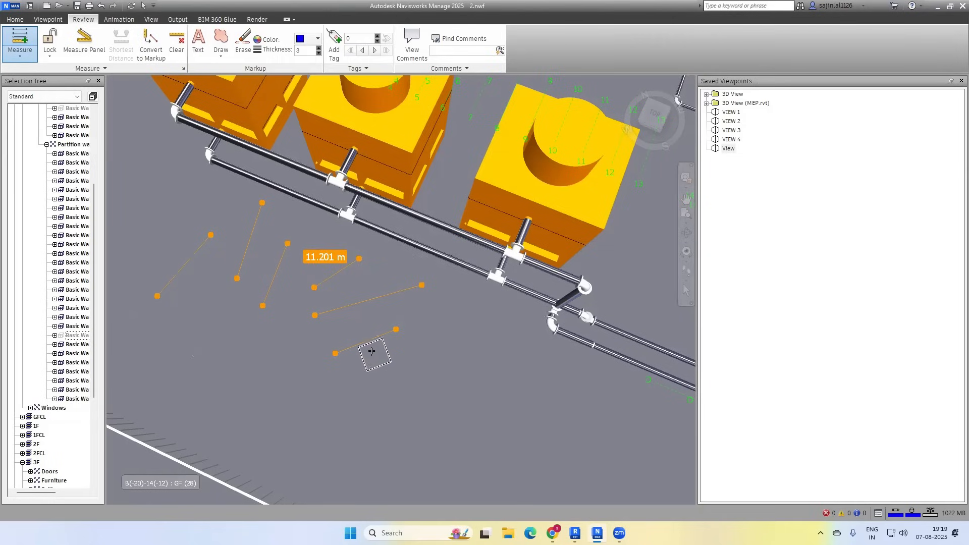
scroll(369, 341, down, 1)
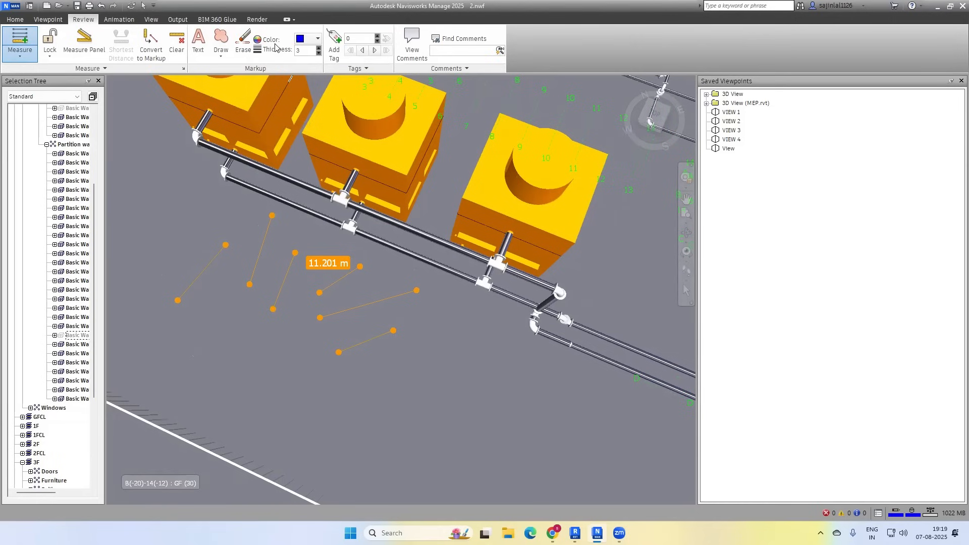
click(151, 43)
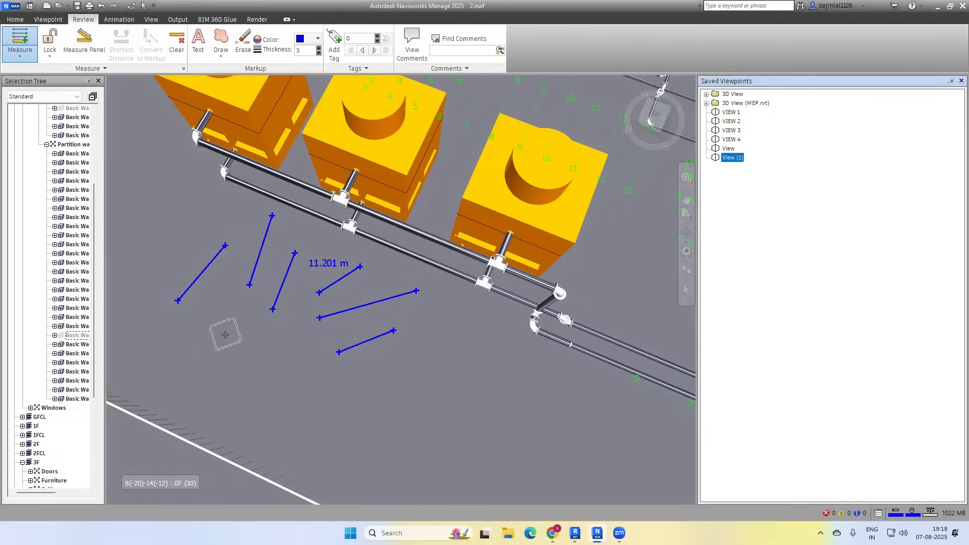
Erase all the accumulated measurement markup from the roof view.
right_click(741, 159)
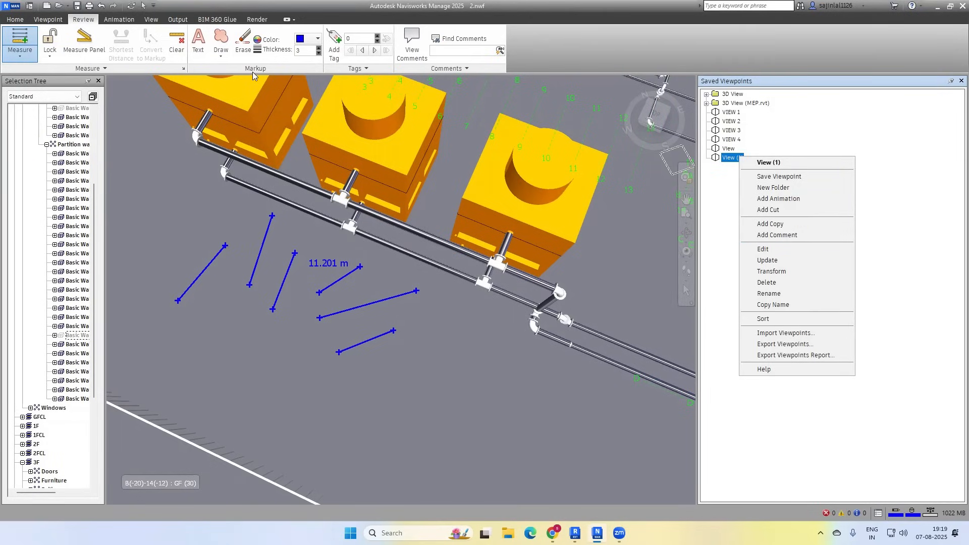
click(172, 48)
click(242, 45)
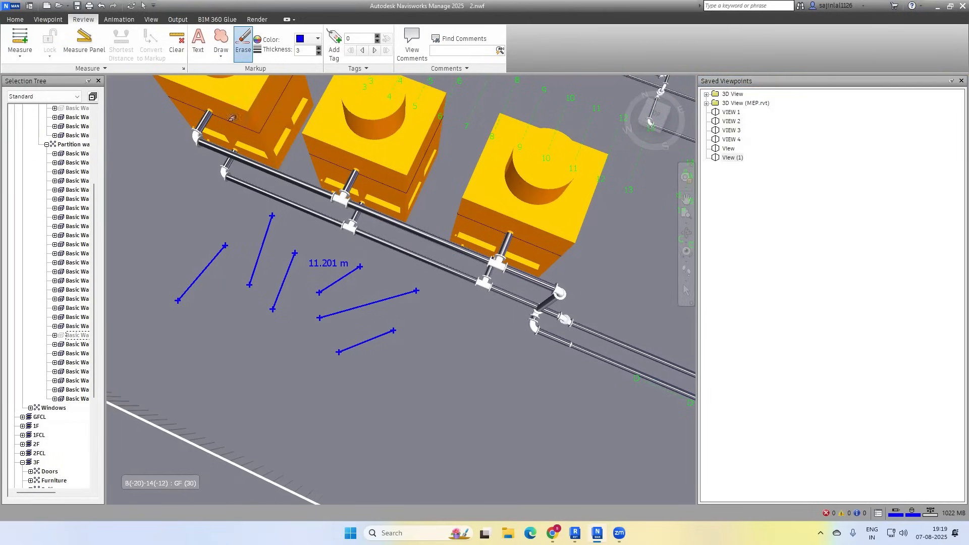
mouse_move(142, 186)
mouse_down()
mouse_move(318, 364)
mouse_move(455, 413)
mouse_up()
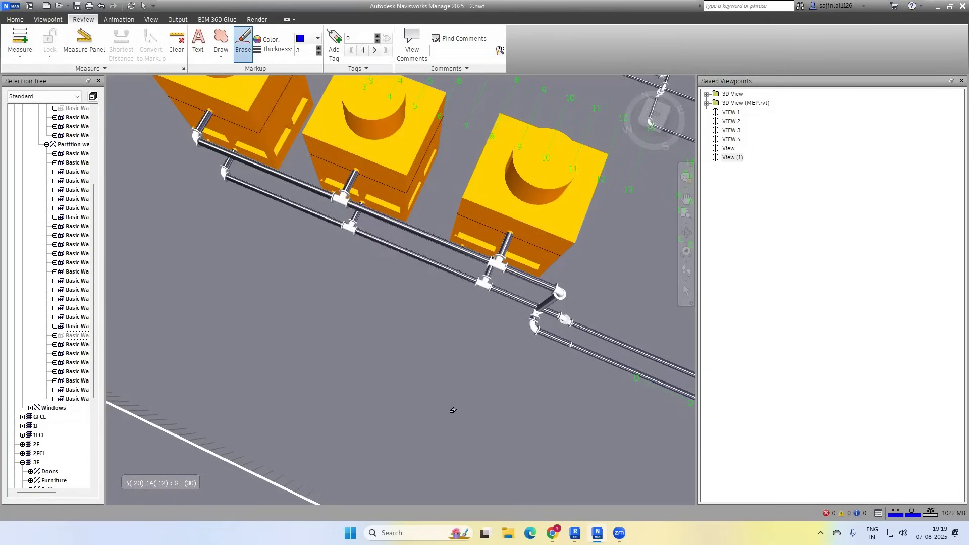
Measure an angle with the Angle mode between three points on the roof surface beside the low edge wall.
click(21, 53)
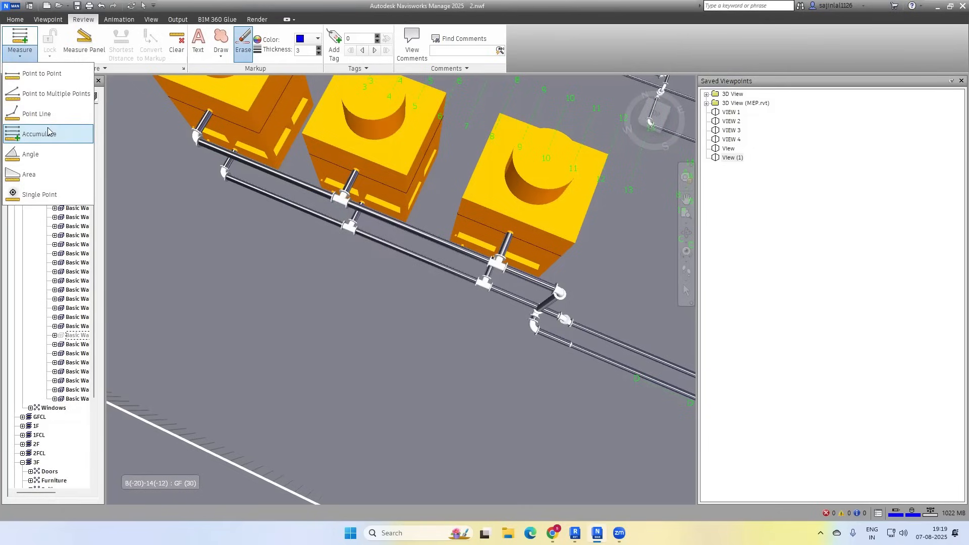
click(37, 154)
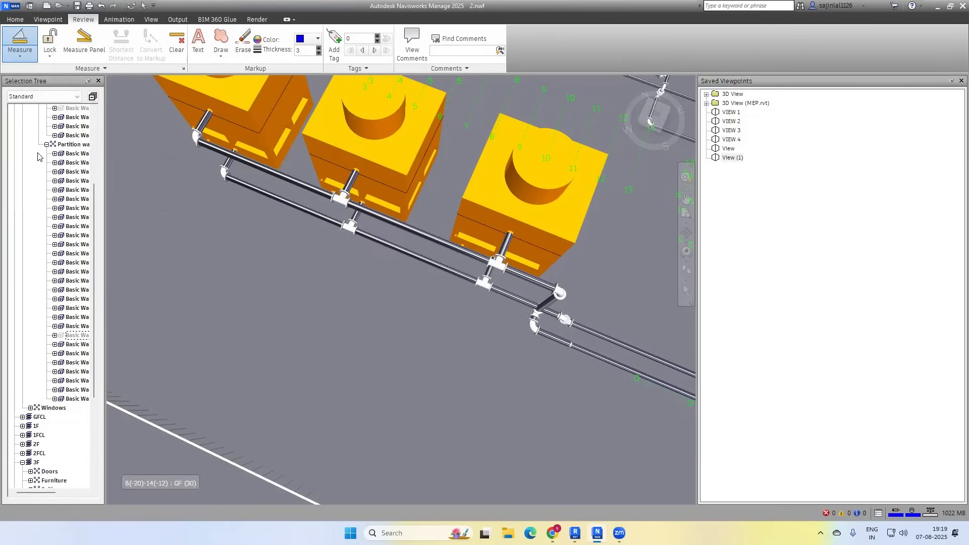
middle_drag(233, 180, 493, 218)
click(266, 208)
click(307, 146)
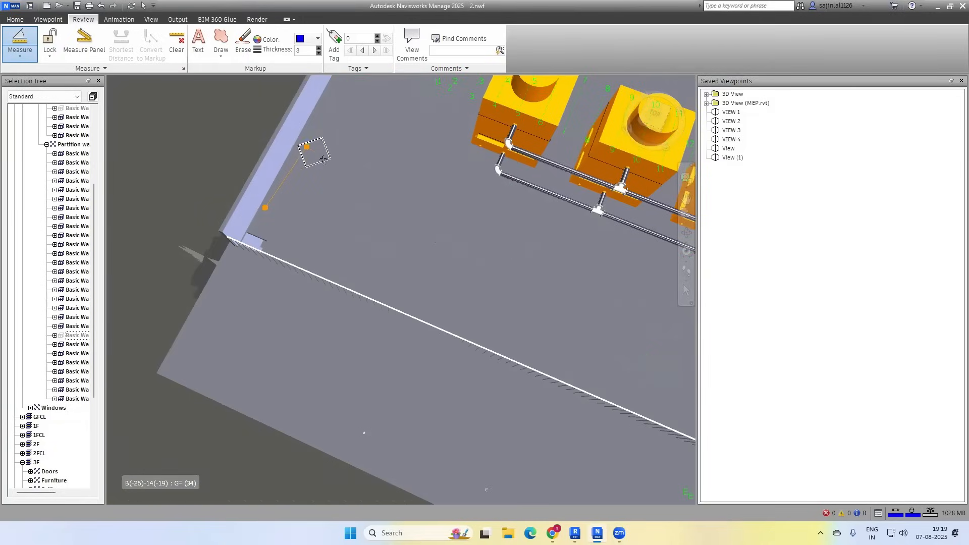
click(407, 206)
Measure the angle at the pipe elbow beside the first orange rooftop unit.
middle_drag(344, 212, 233, 263)
scroll(451, 226, up, 5)
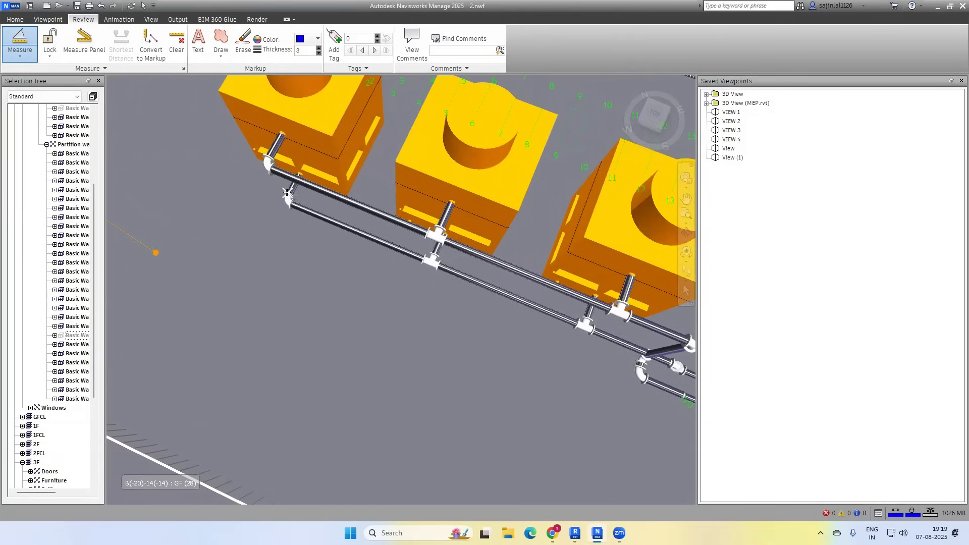
click(287, 194)
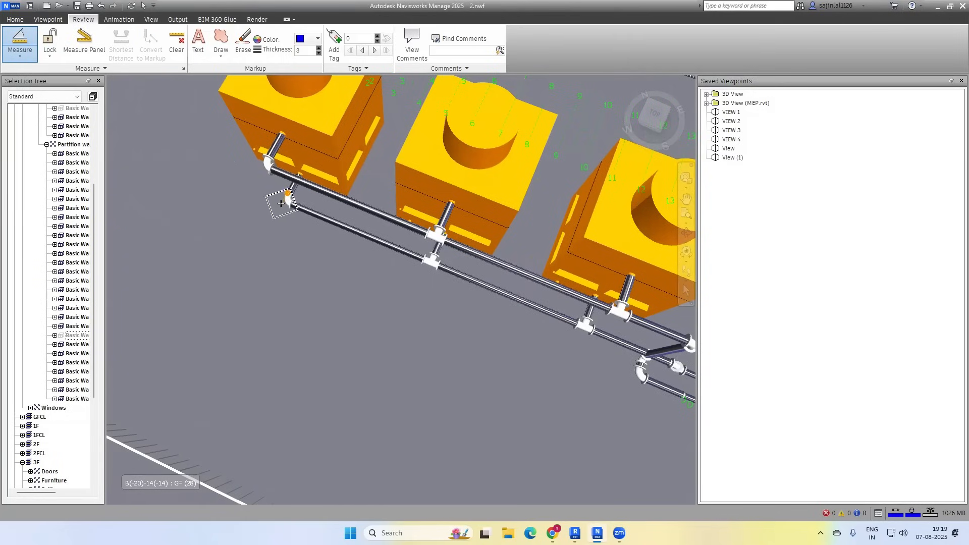
click(324, 221)
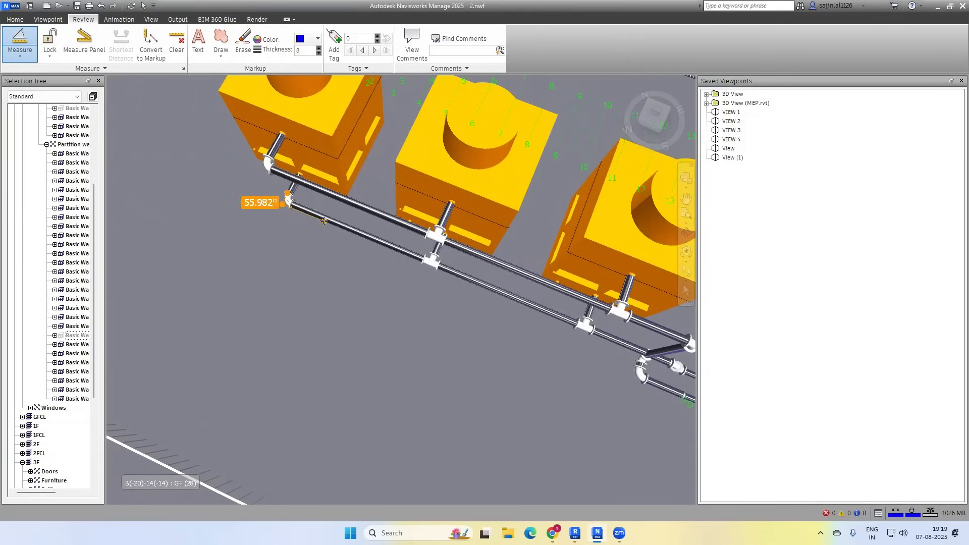
scroll(291, 210, up, 2)
scroll(290, 223, down, 3)
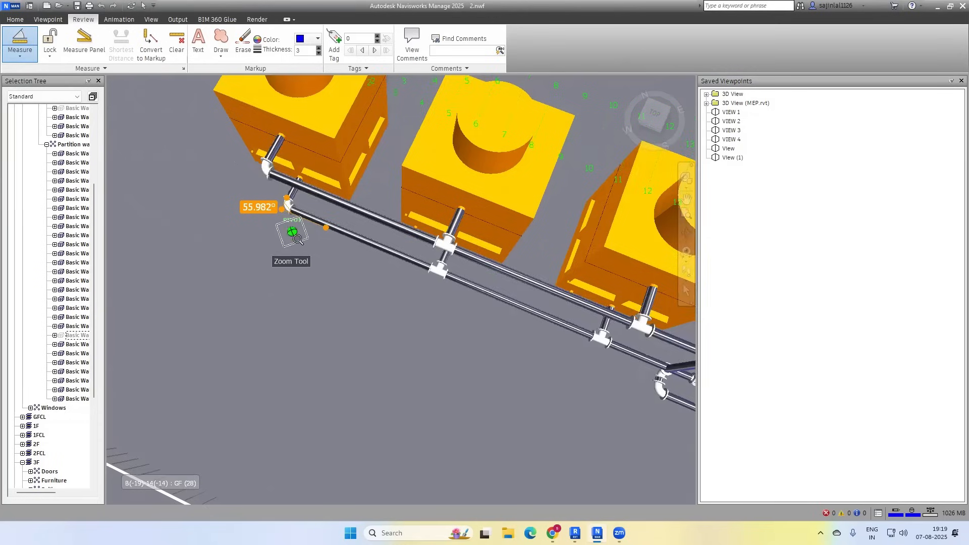
Measure the angle between three points on the open roof surface in front of the piping.
click(271, 322)
click(312, 258)
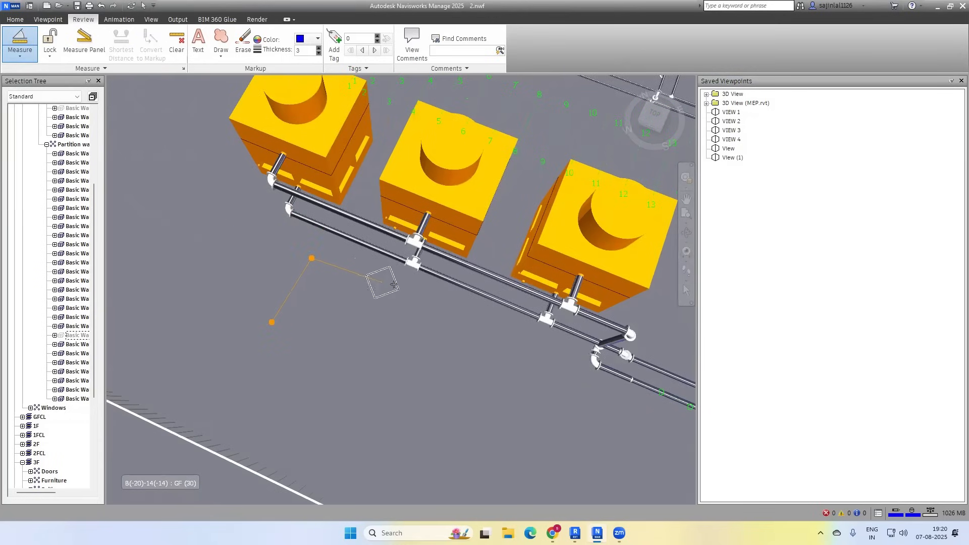
click(406, 295)
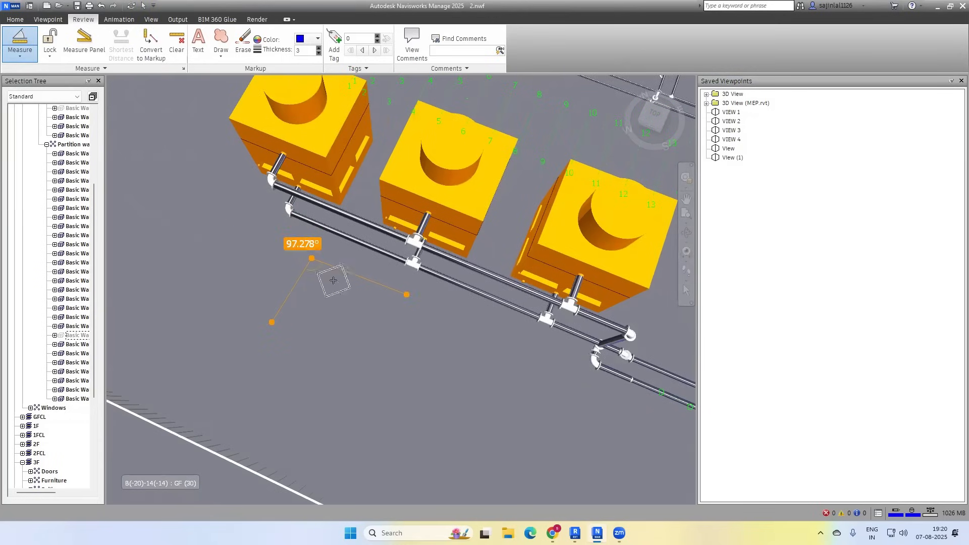
scroll(281, 316, down, 3)
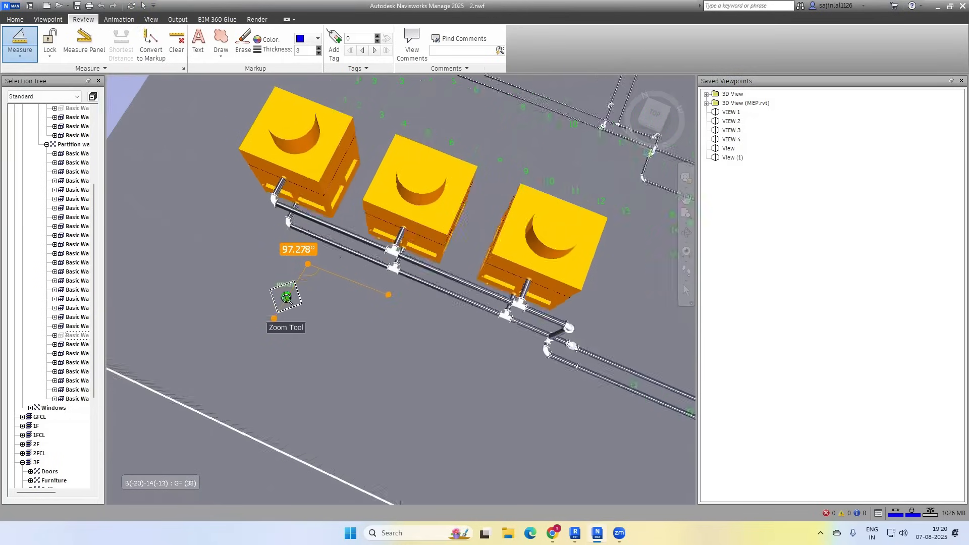
scroll(520, 240, up, 4)
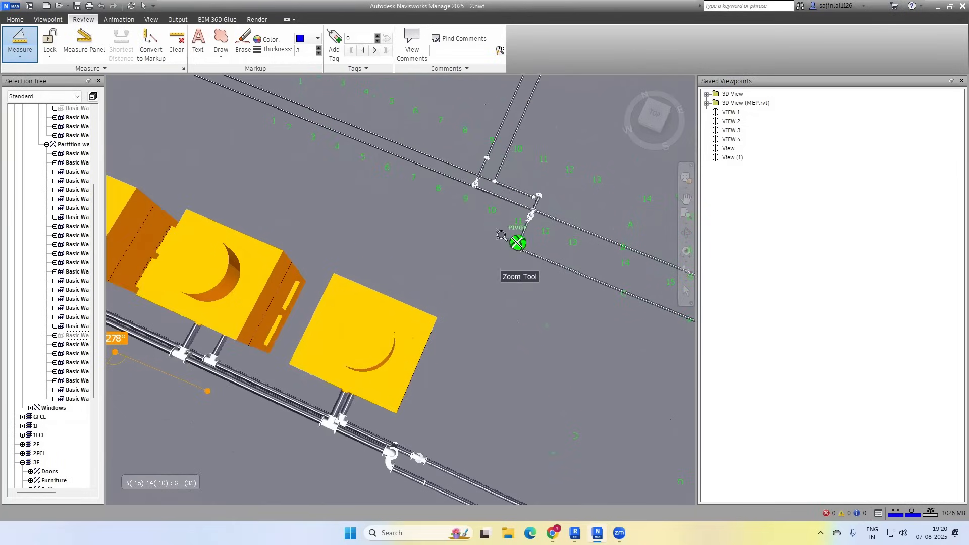
click(520, 242)
scroll(520, 241, up, 2)
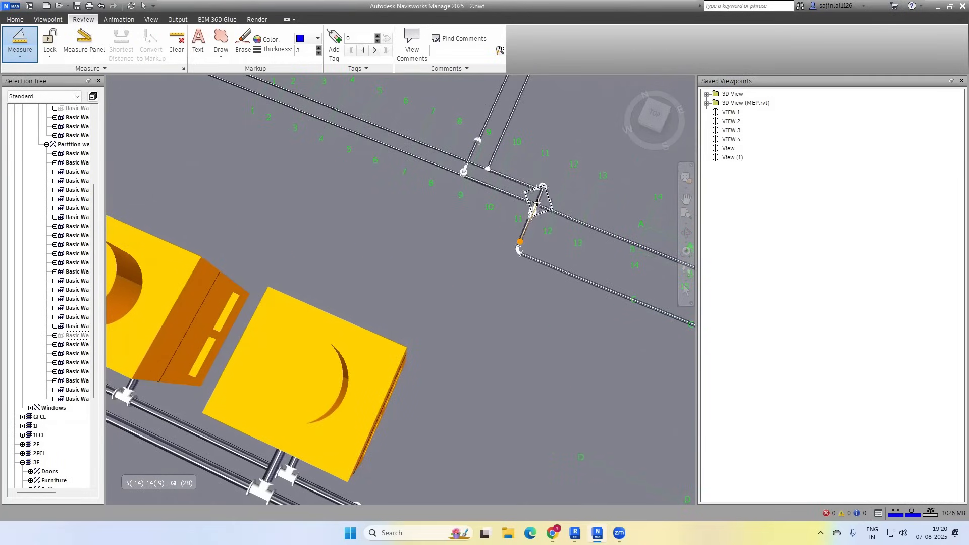
scroll(492, 178, down, 2)
mouse_move(492, 177)
shift+middle_down()
mouse_move(492, 167)
mouse_move(472, 192)
mouse_move(477, 127)
mouse_move(492, 175)
shift+middle_up()
scroll(492, 177, up, 2)
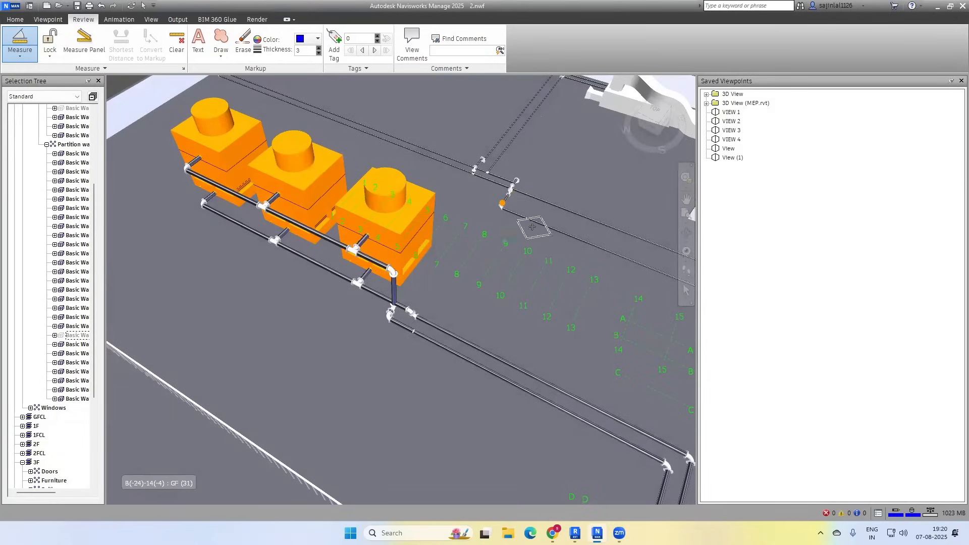
Restart the Angle measurement and measure angles at two spots on the open roof surface between the piping and the white edge line.
click(19, 54)
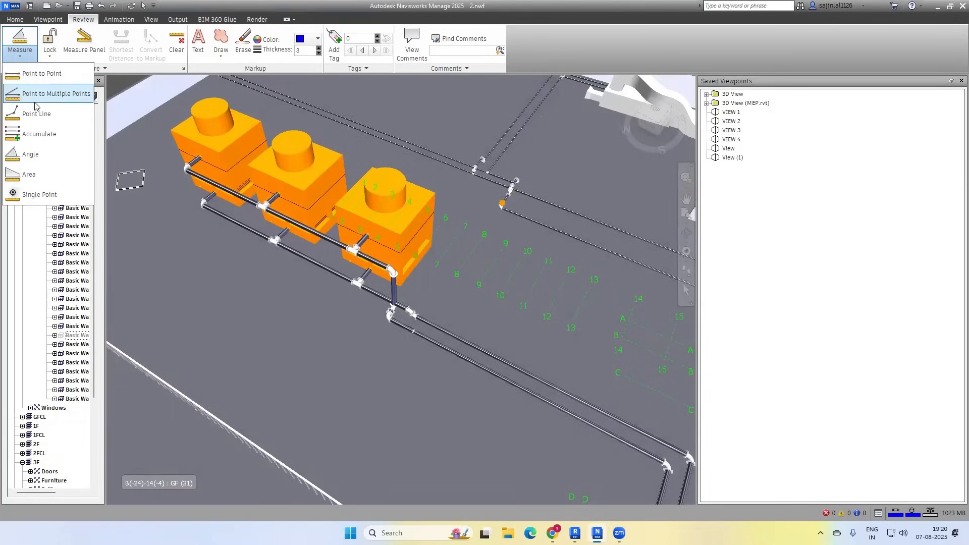
click(47, 157)
click(196, 320)
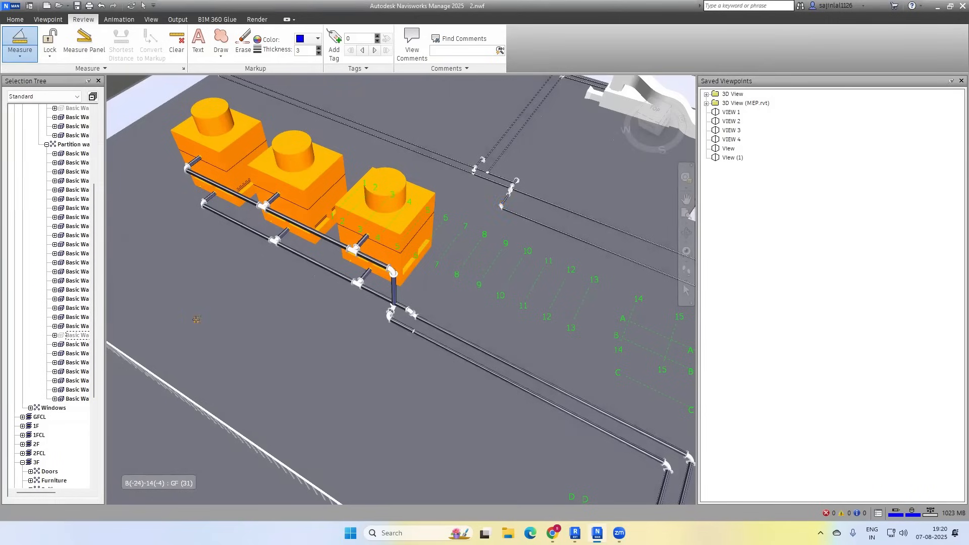
click(185, 284)
click(243, 269)
click(284, 320)
click(310, 381)
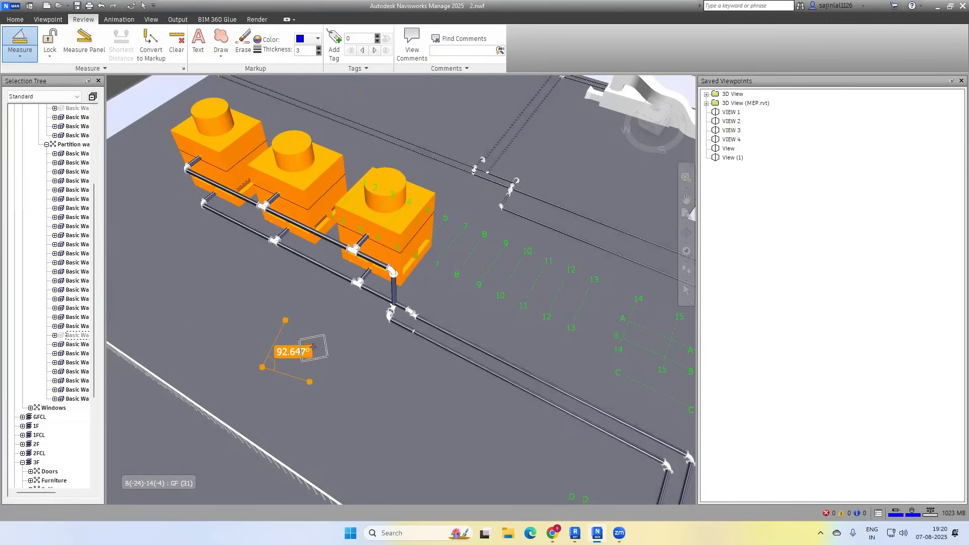
Measure the area of an irregular, self-crossing outline on the open roof surface, then clear the measurement.
click(19, 52)
click(25, 173)
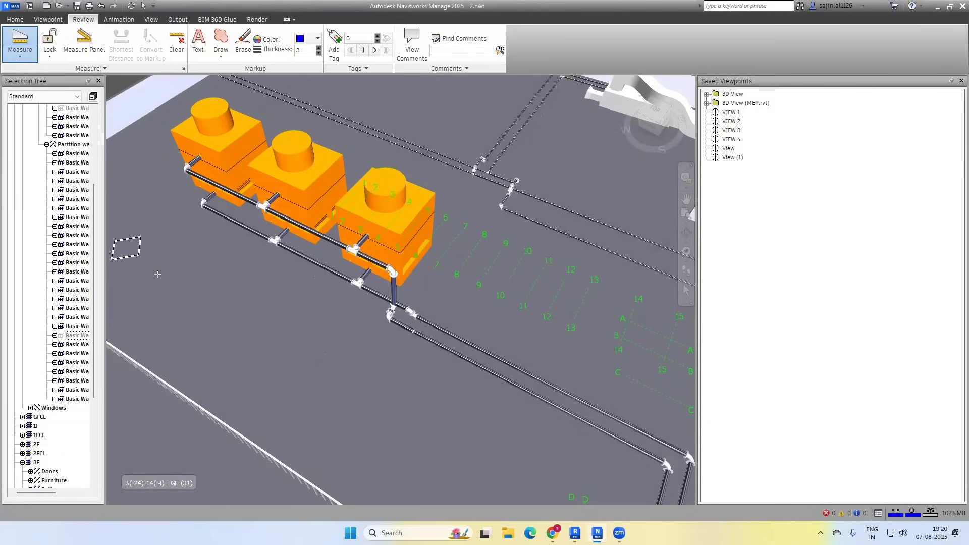
click(159, 285)
click(209, 252)
click(274, 304)
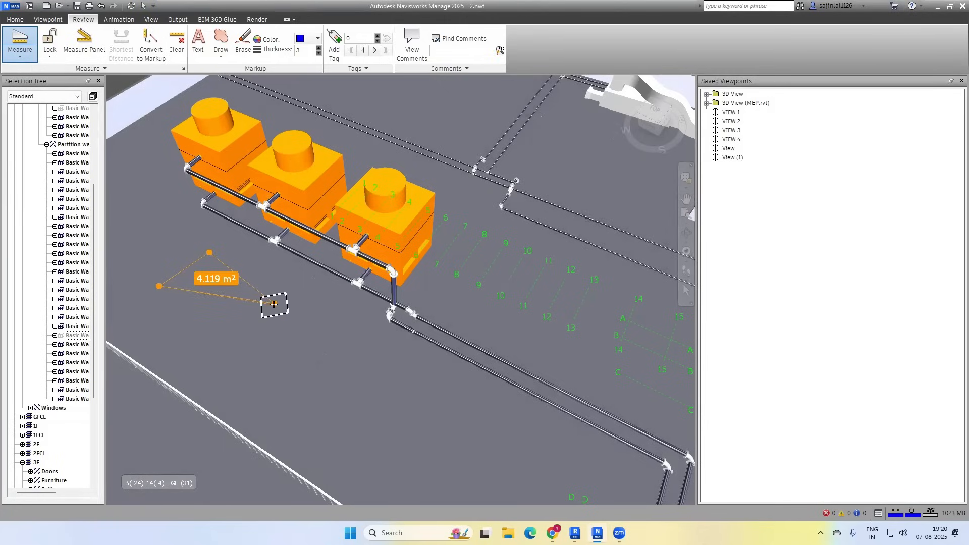
click(225, 357)
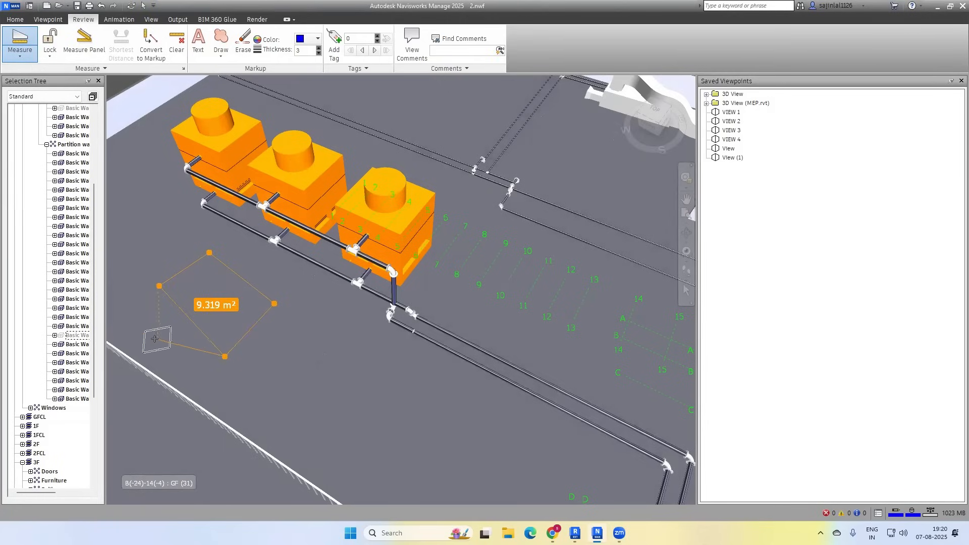
click(150, 340)
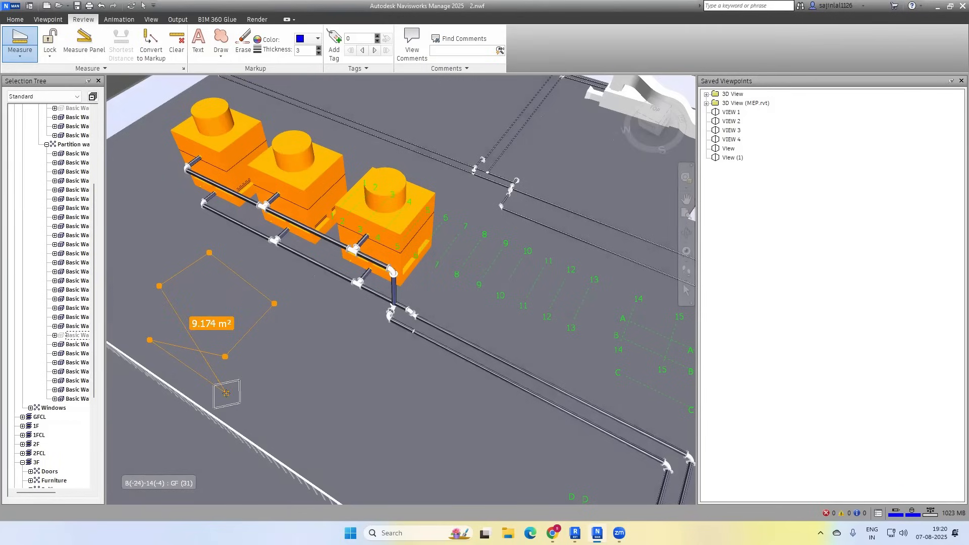
click(227, 394)
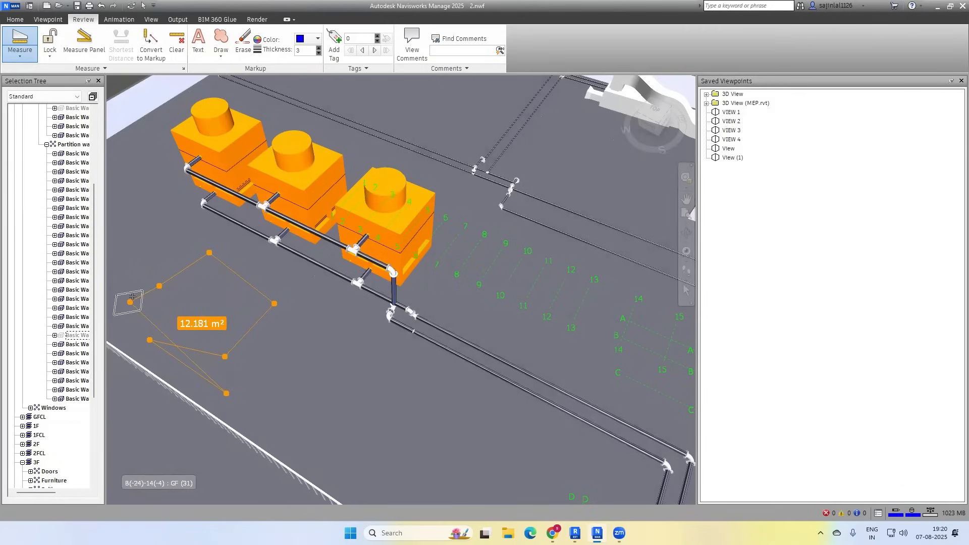
click(176, 43)
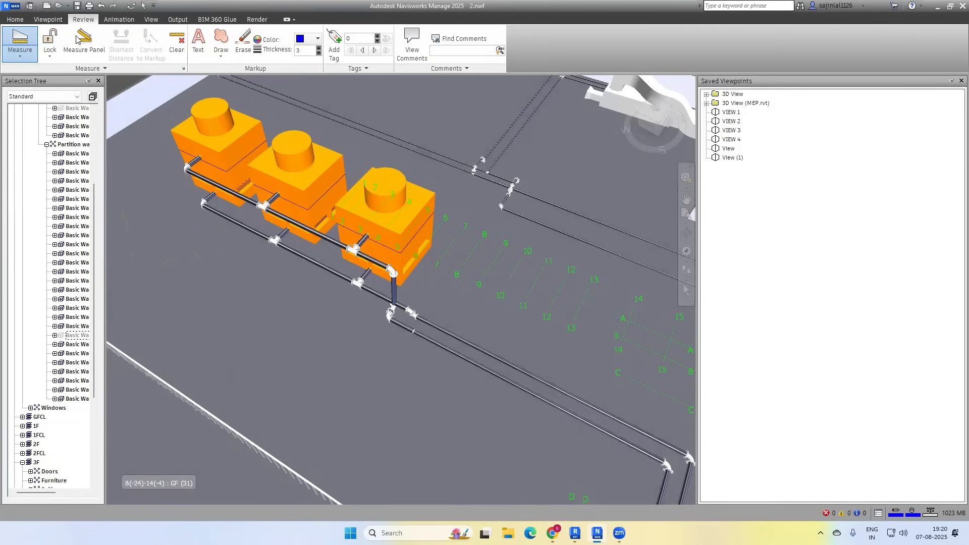
Measure the area of a rounded eight-point outline on the open roof surface in front of the orange units.
click(20, 53)
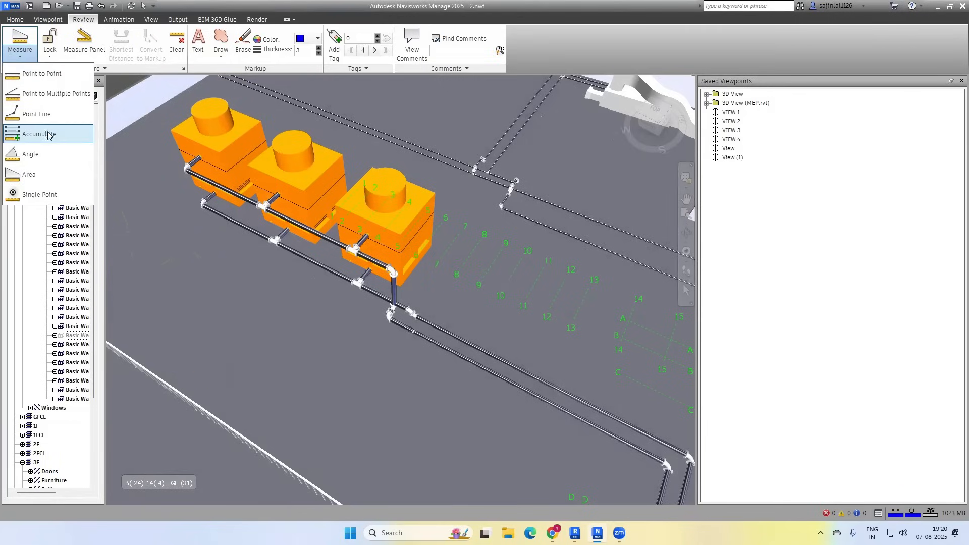
click(52, 175)
click(172, 313)
click(183, 250)
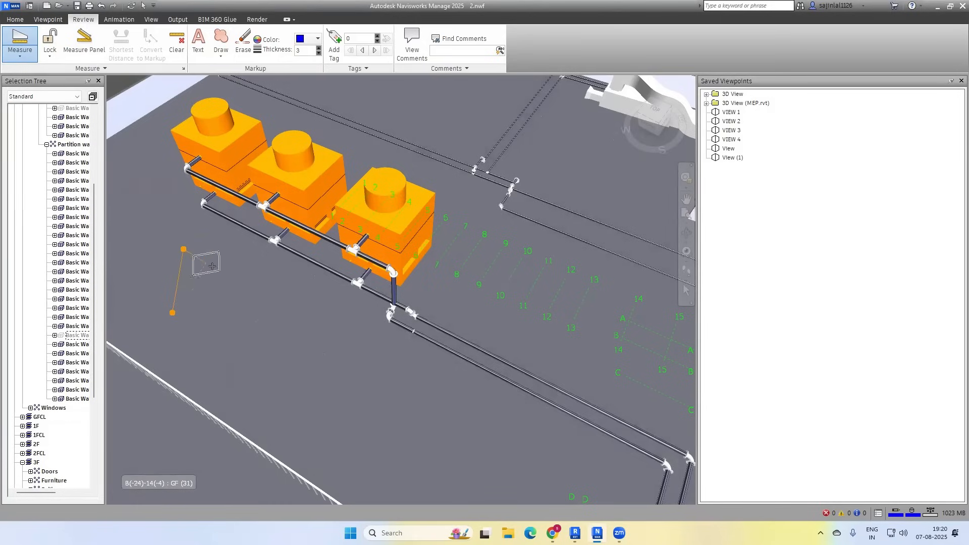
click(245, 238)
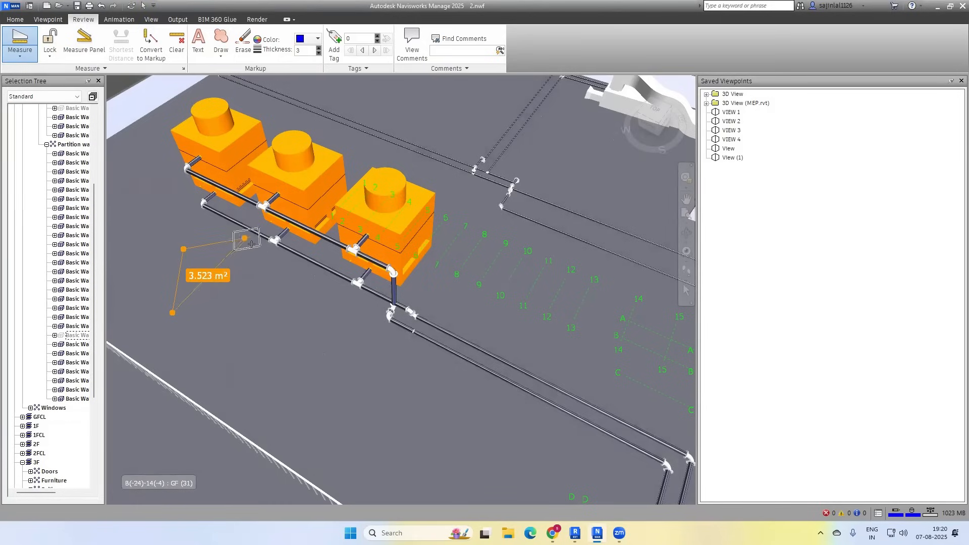
click(288, 271)
click(292, 318)
click(243, 359)
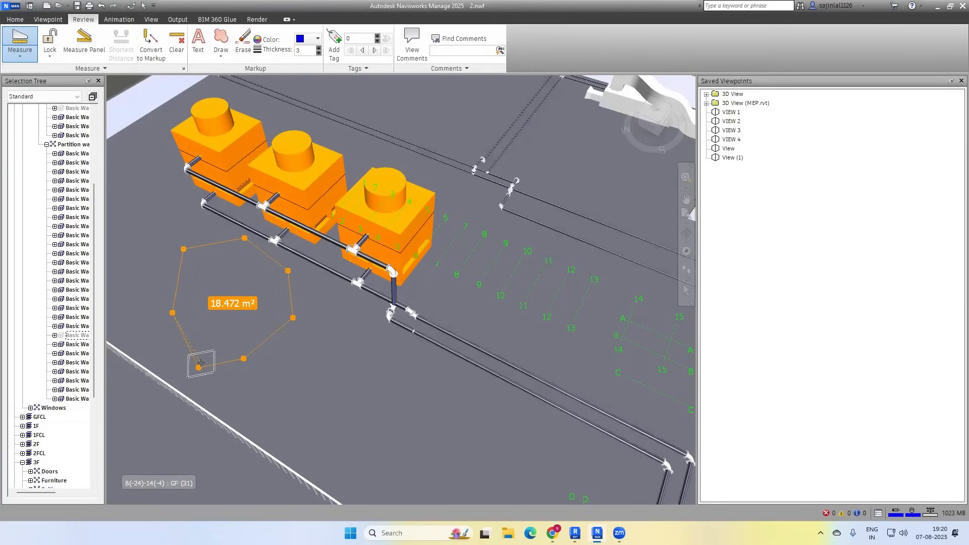
click(199, 367)
click(168, 360)
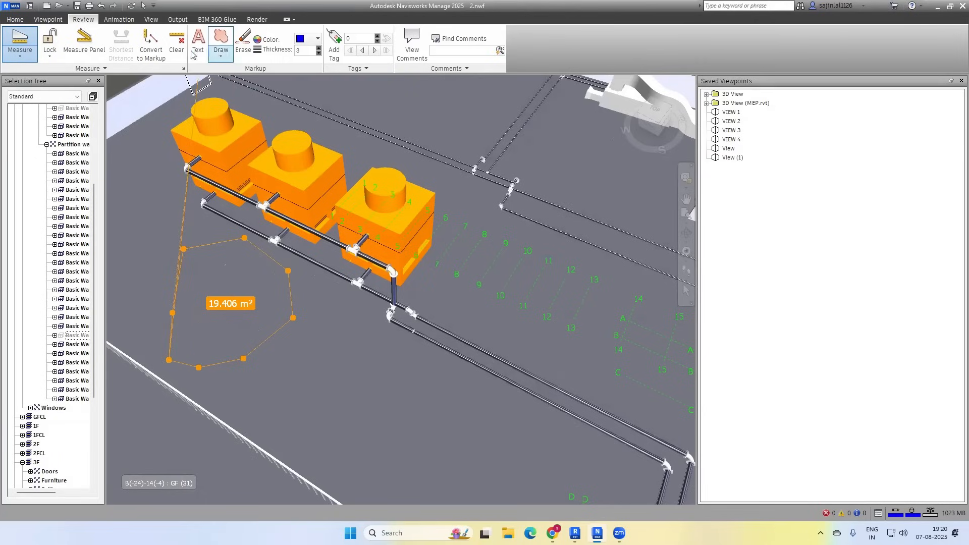
Convert the eight-point area measurement to markup and erase the resulting outline and area text from the roof surface.
click(151, 46)
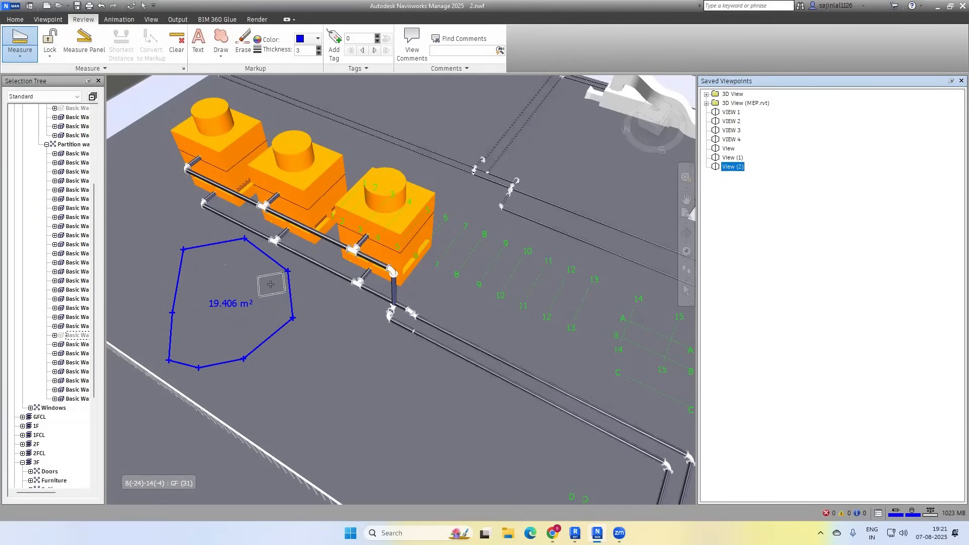
click(243, 43)
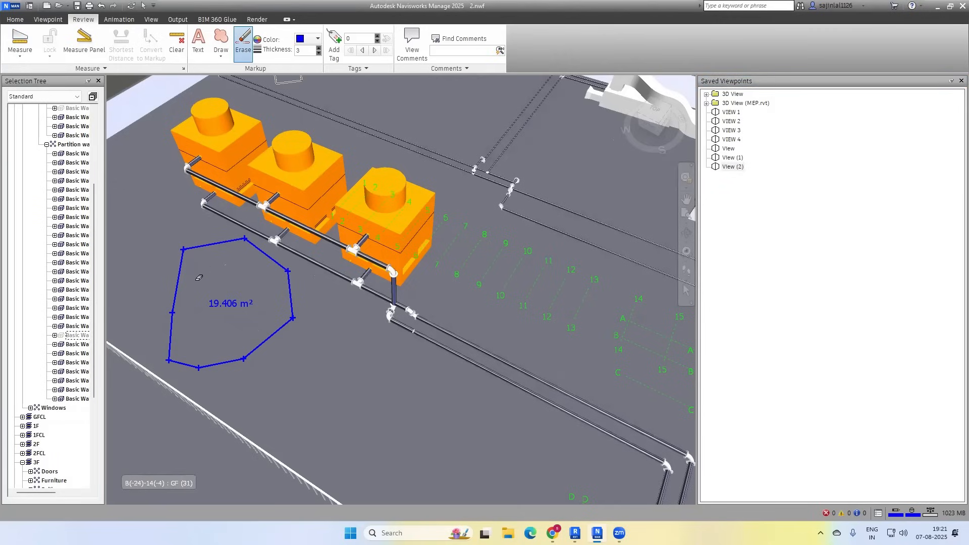
drag(125, 207, 306, 399)
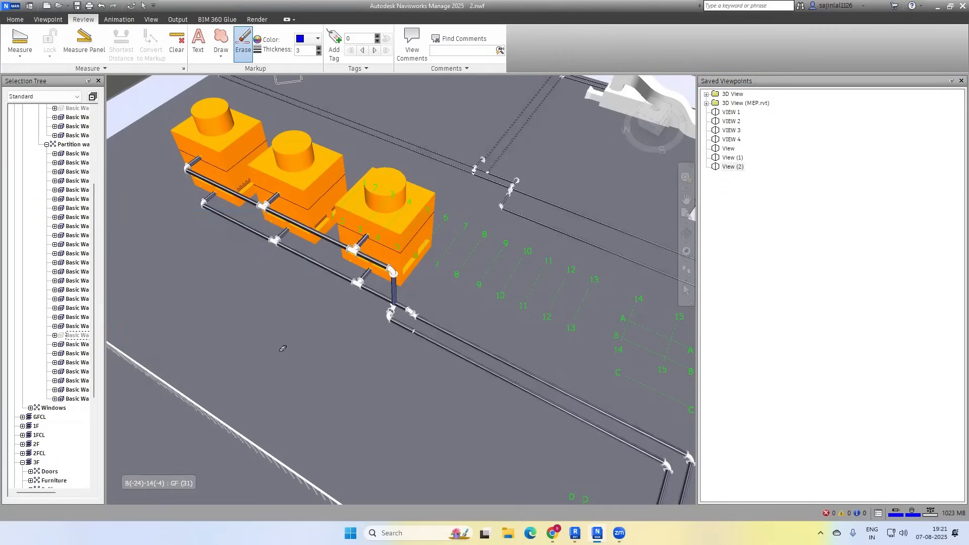
Measure the coordinates of a single point on the open roof surface in front of the orange units.
click(16, 57)
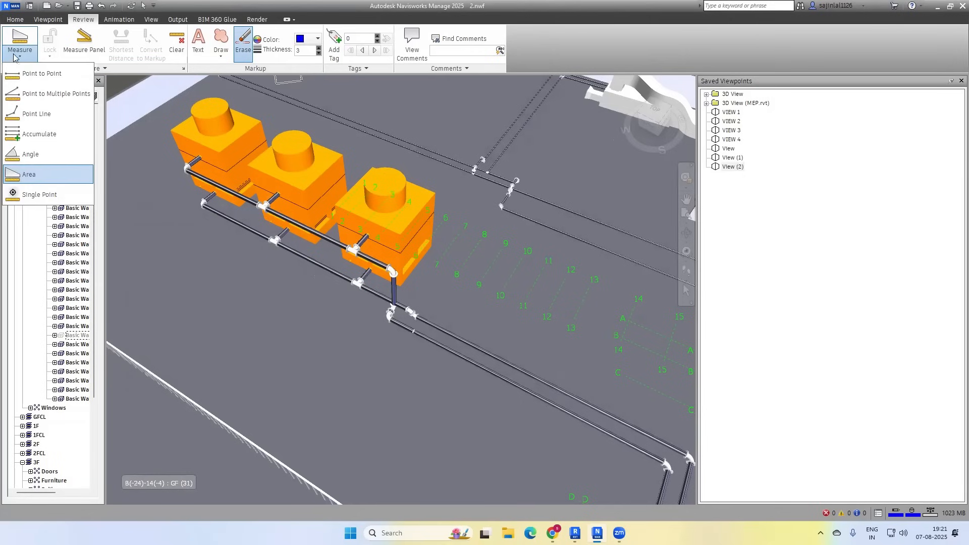
click(43, 196)
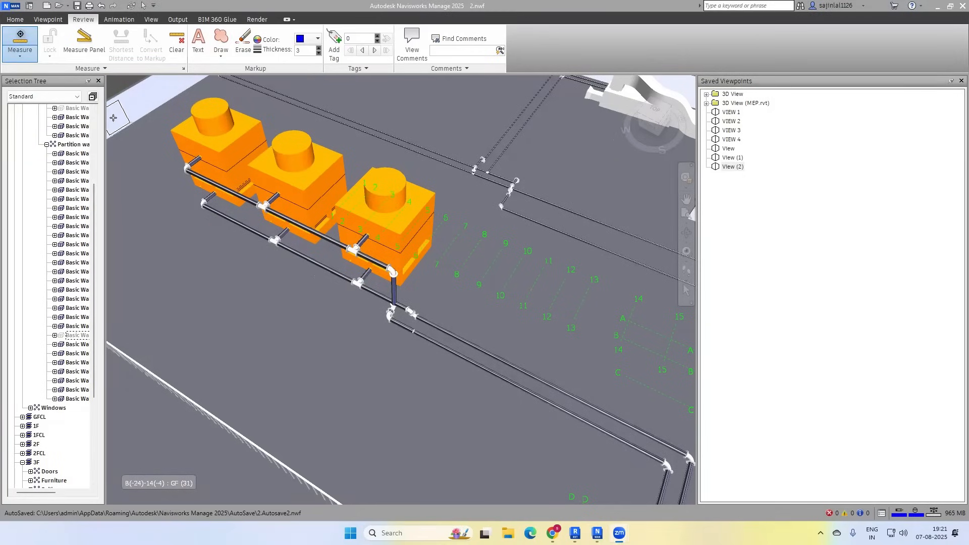
click(20, 56)
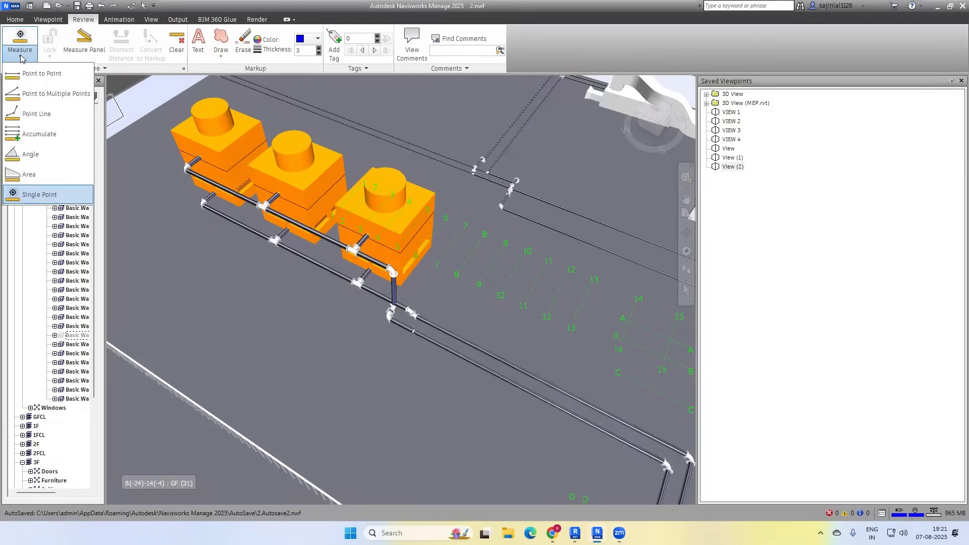
click(45, 198)
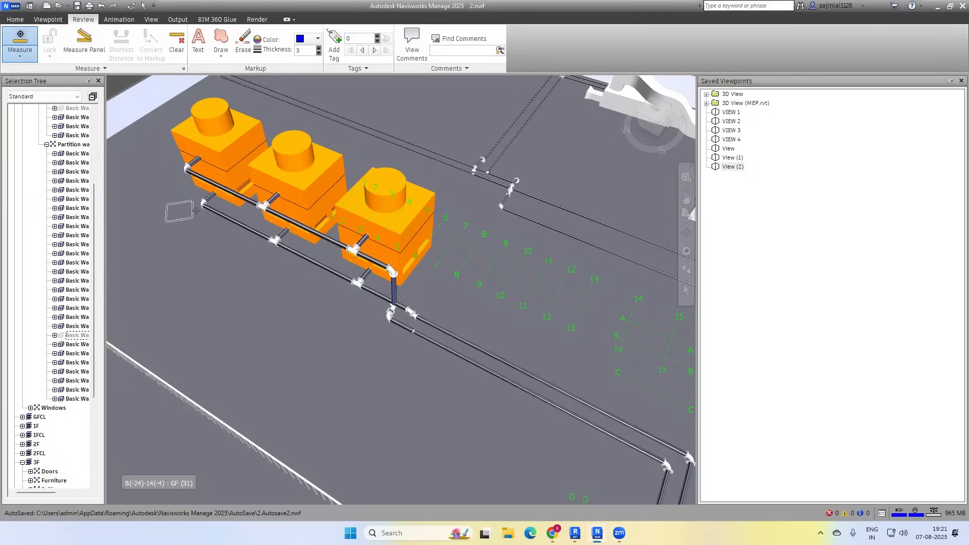
scroll(336, 238, down, 4)
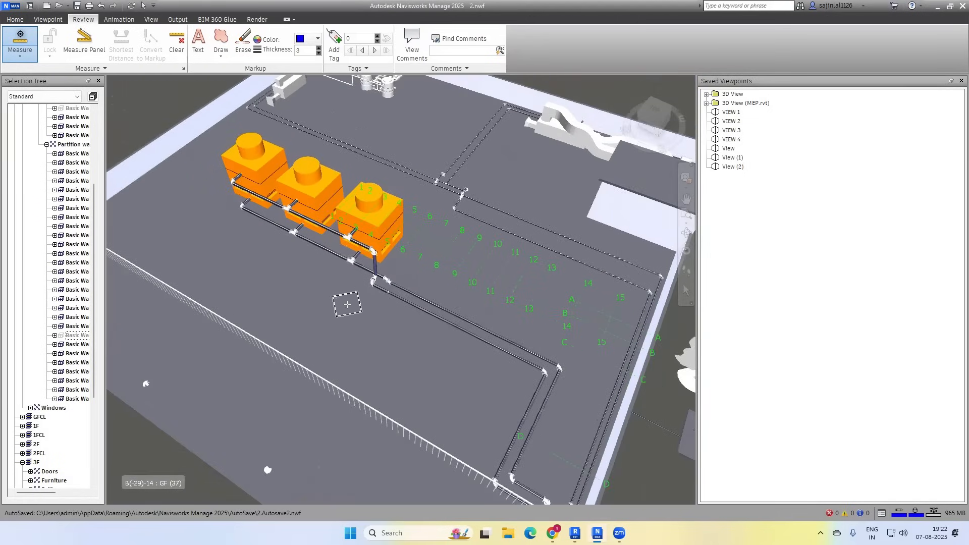
scroll(392, 317, down, 2)
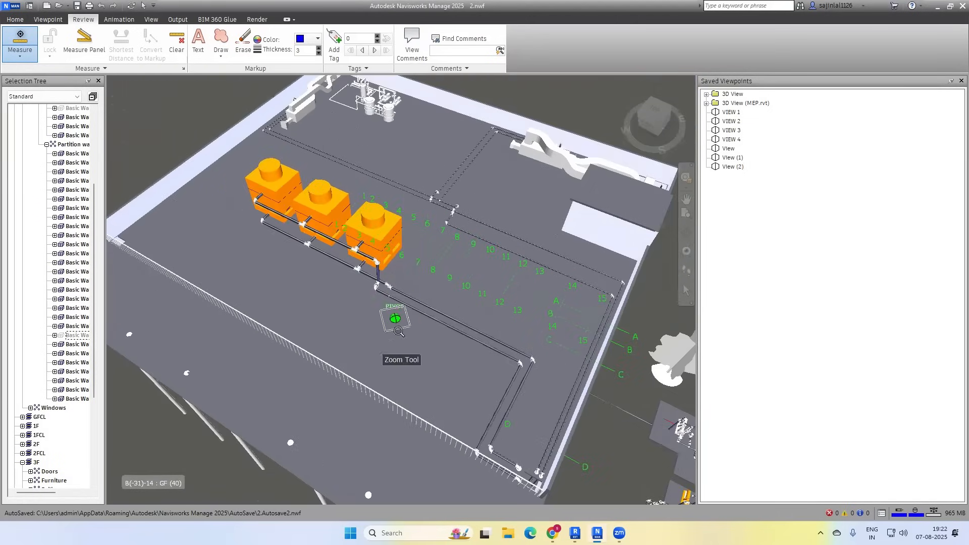
click(321, 310)
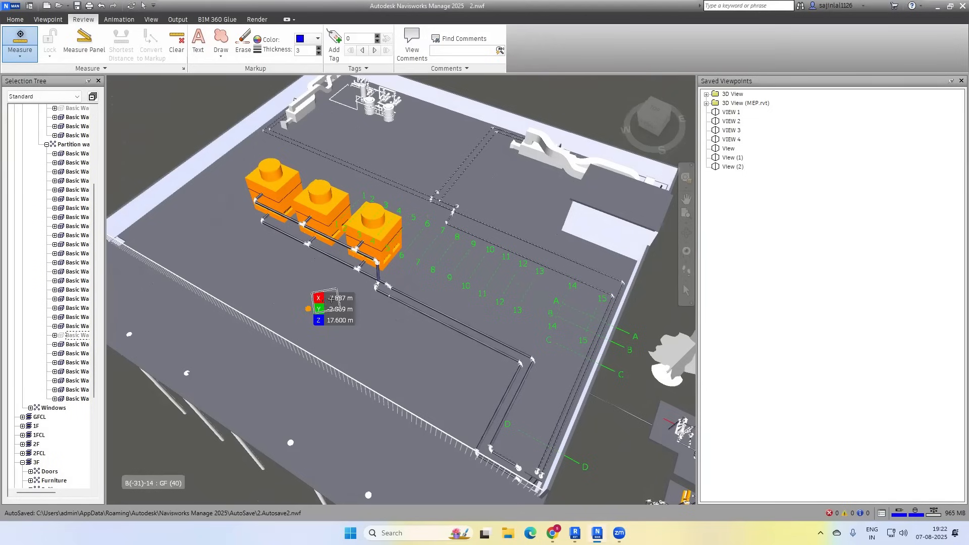
scroll(303, 298, down, 2)
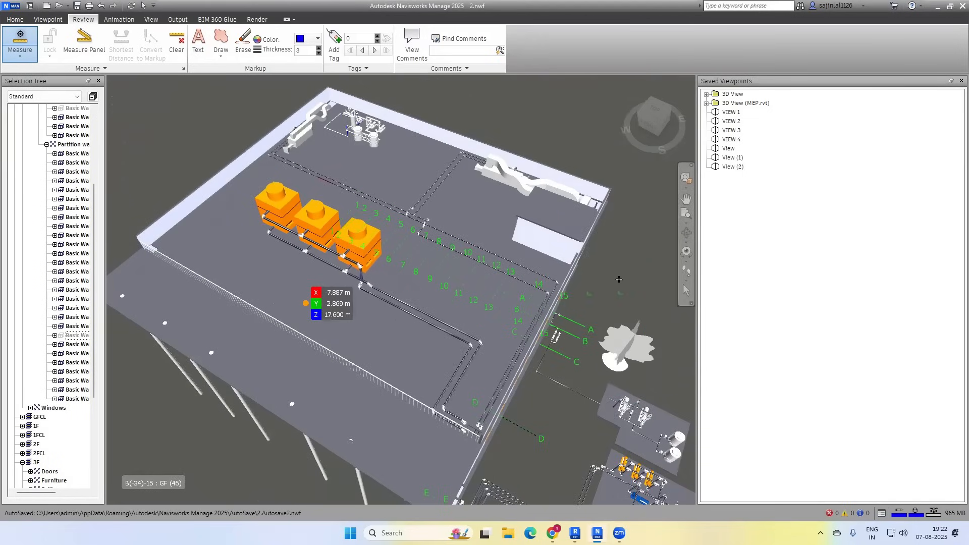
Show the Measure Tools readout and measure a point-to-point distance on the open roof surface beside the first orange unit.
click(20, 43)
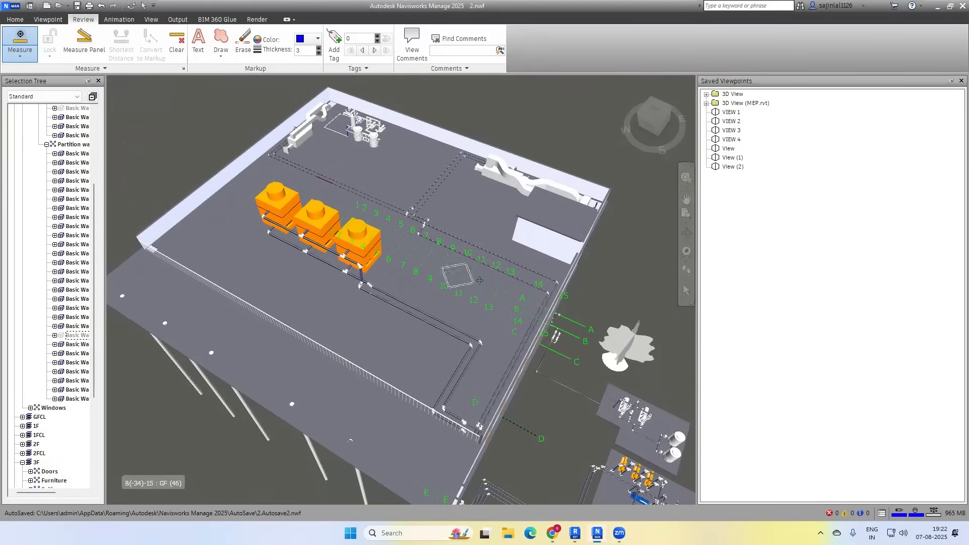
click(555, 222)
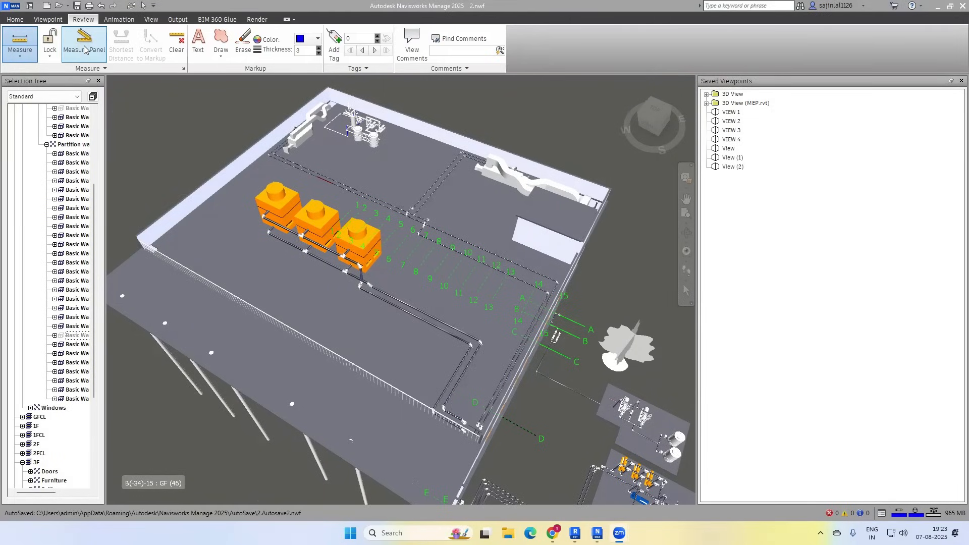
click(81, 50)
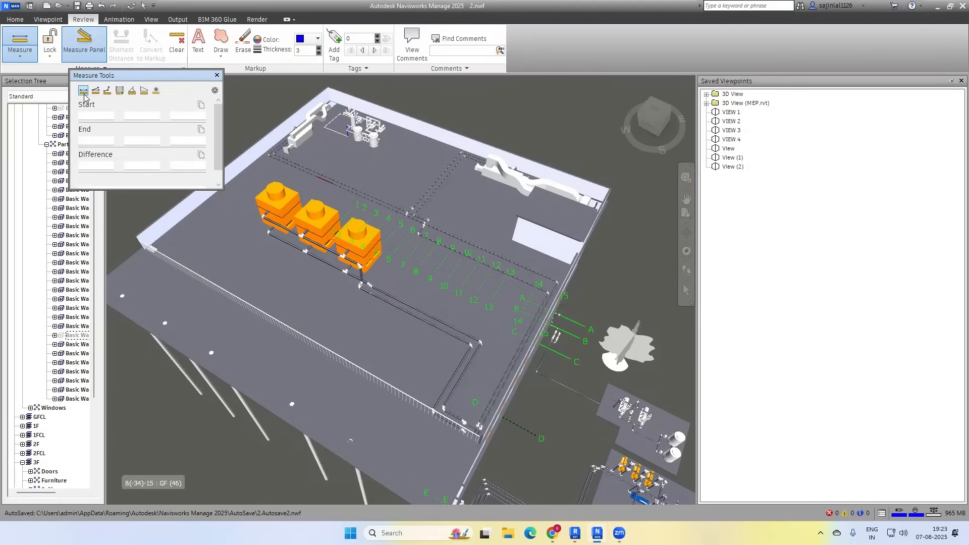
click(20, 53)
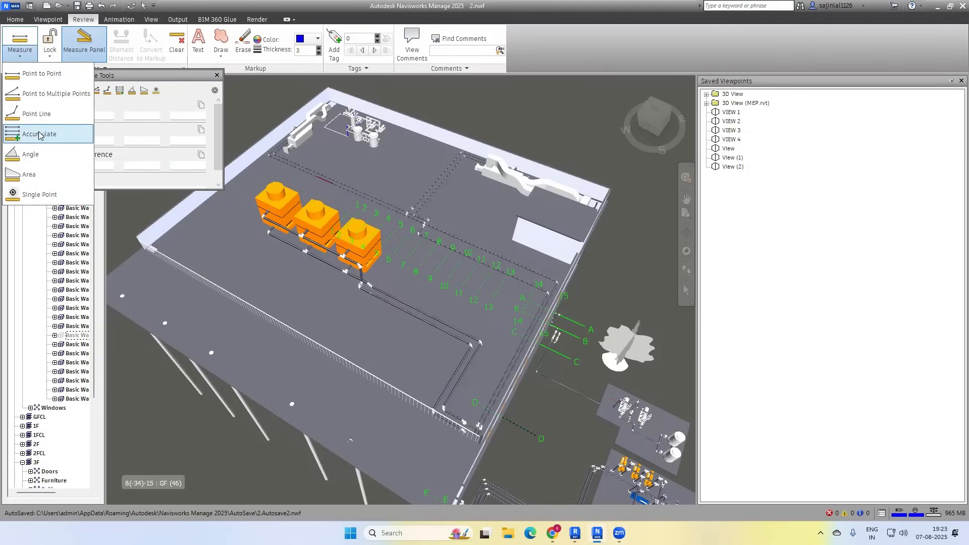
click(146, 78)
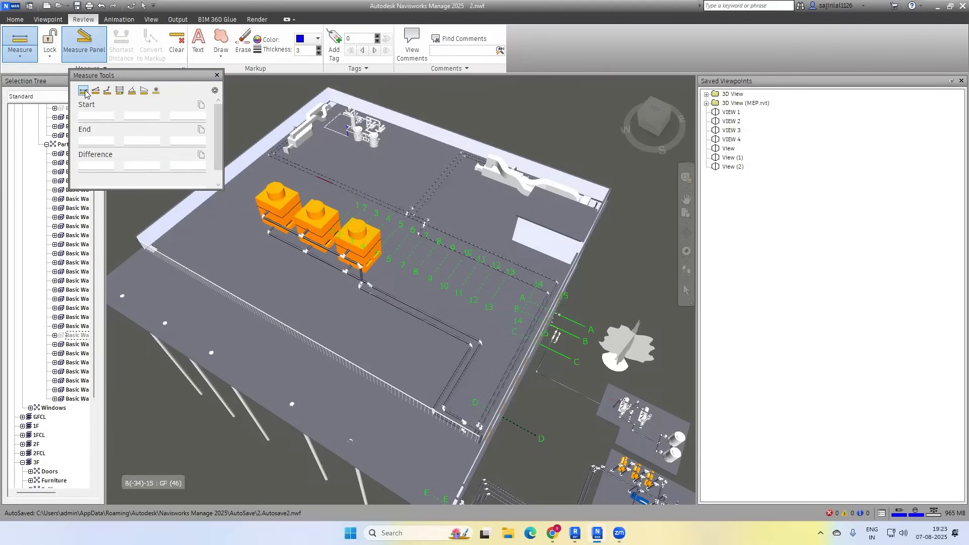
click(84, 91)
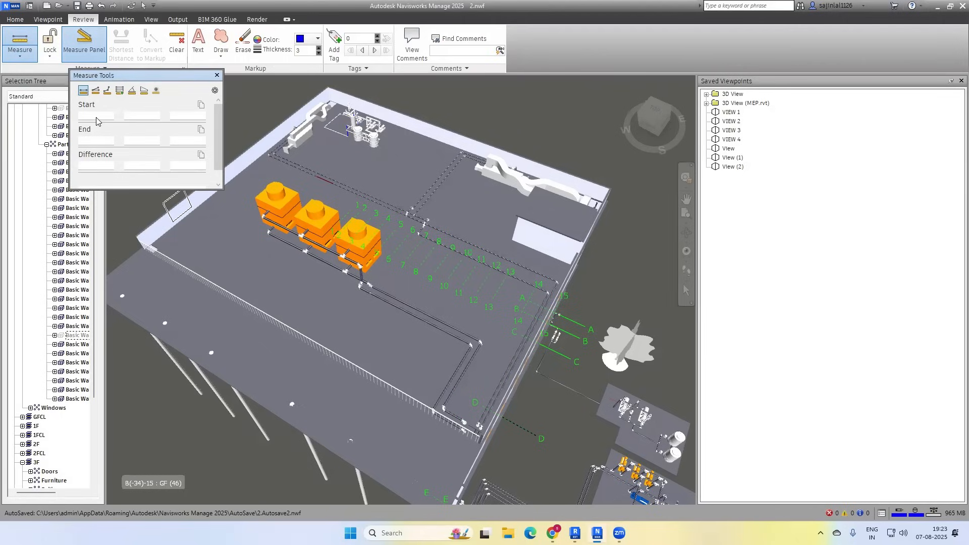
click(194, 240)
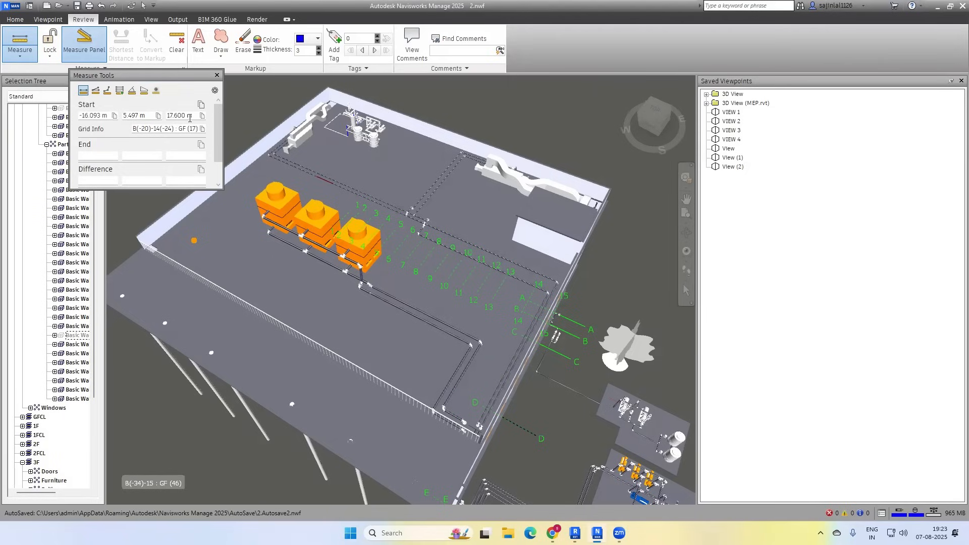
click(224, 223)
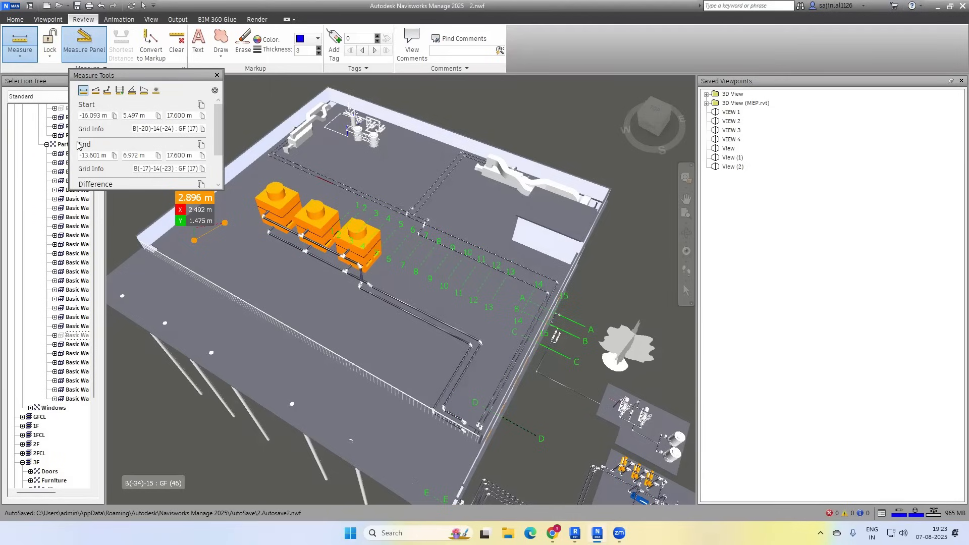
Measure from one start point near the roof corner to two end points with Point to Multiple Points, then close the Measure Tools readout.
click(96, 90)
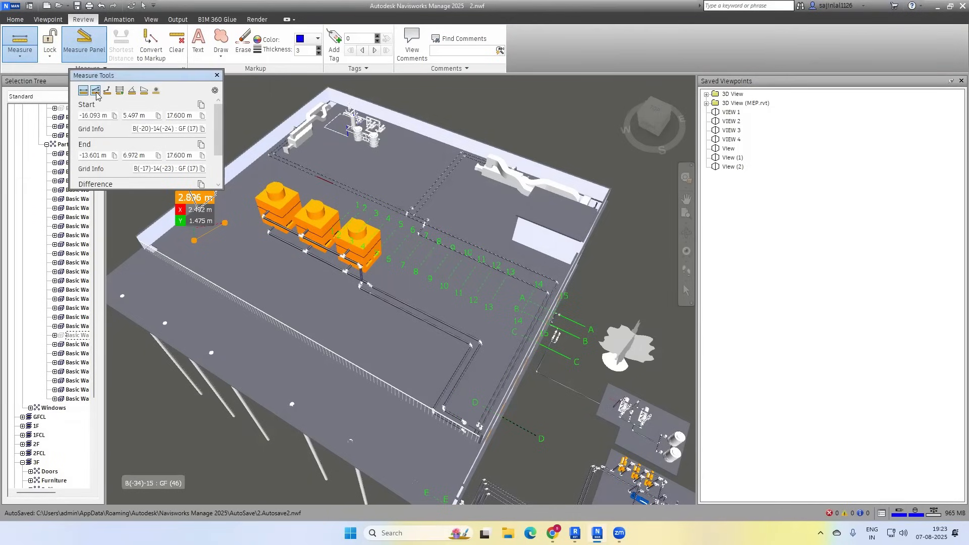
click(175, 238)
click(198, 230)
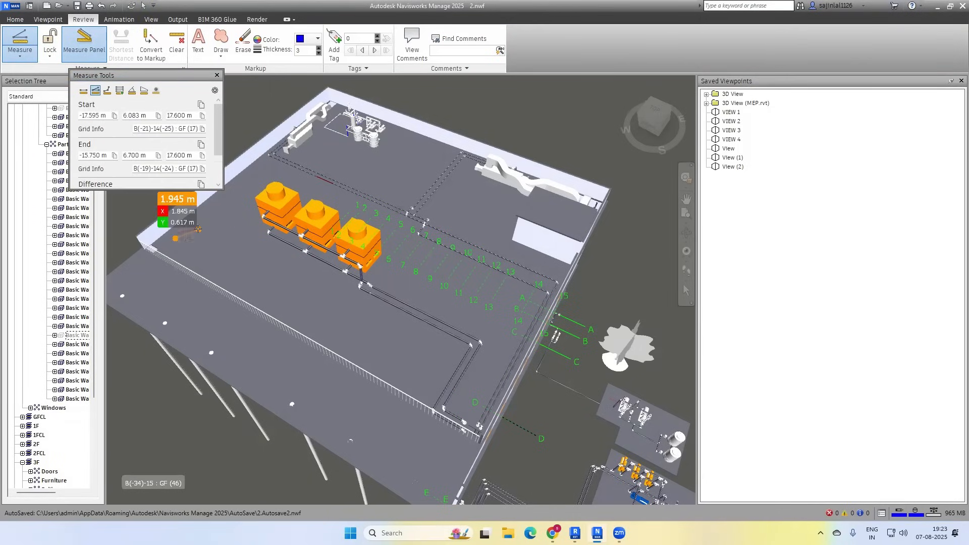
click(234, 258)
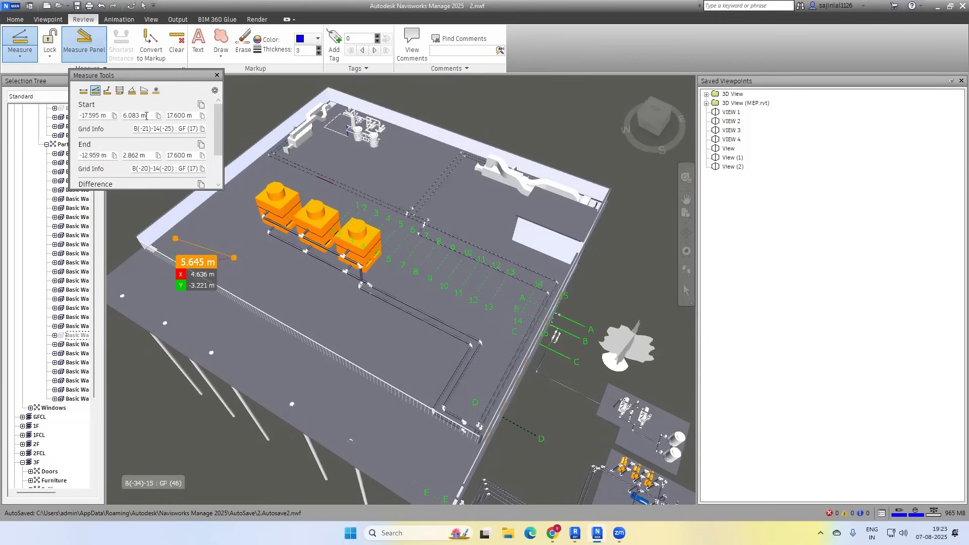
click(113, 117)
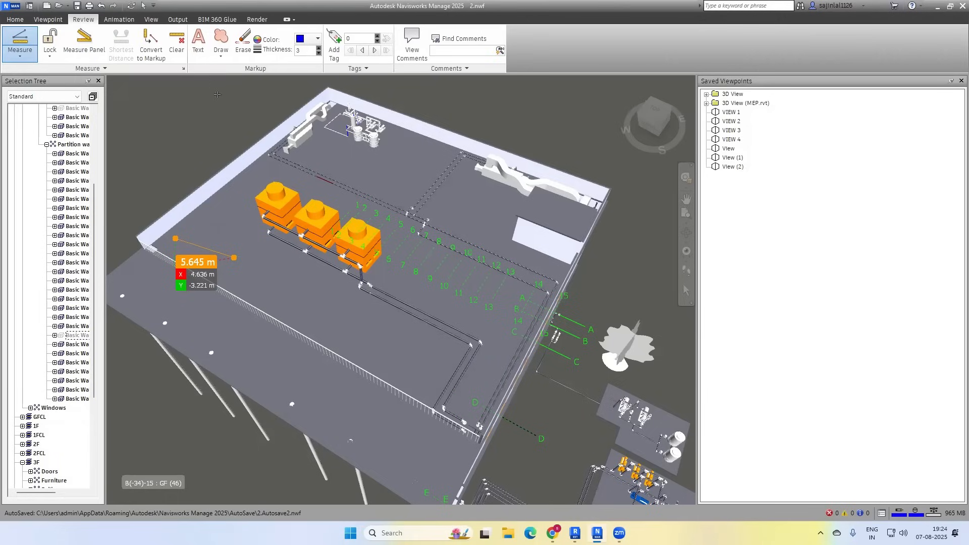
click(217, 76)
Measure another distance beside the first orange unit, check its coordinates in the Measure Tools readout, and clear the measurement.
click(210, 225)
click(240, 245)
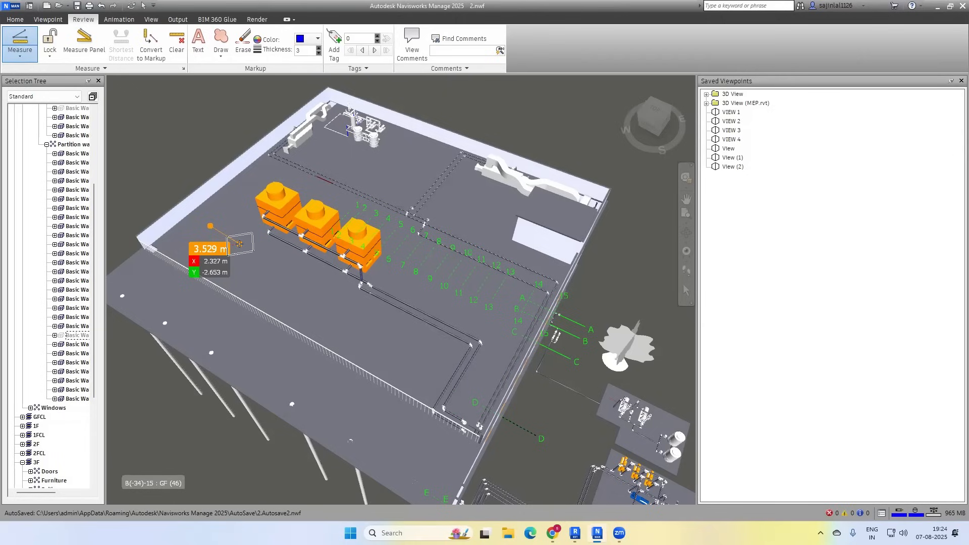
click(87, 51)
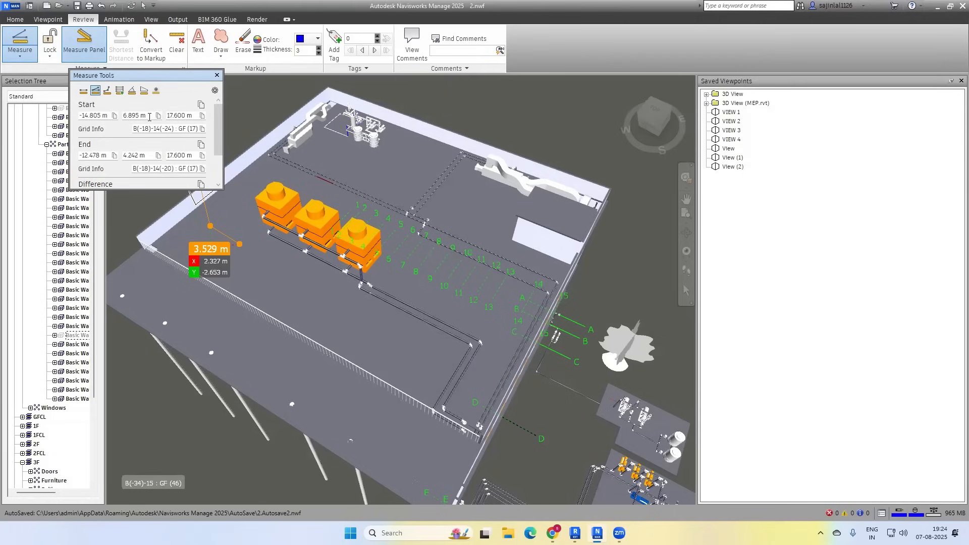
click(217, 75)
click(176, 44)
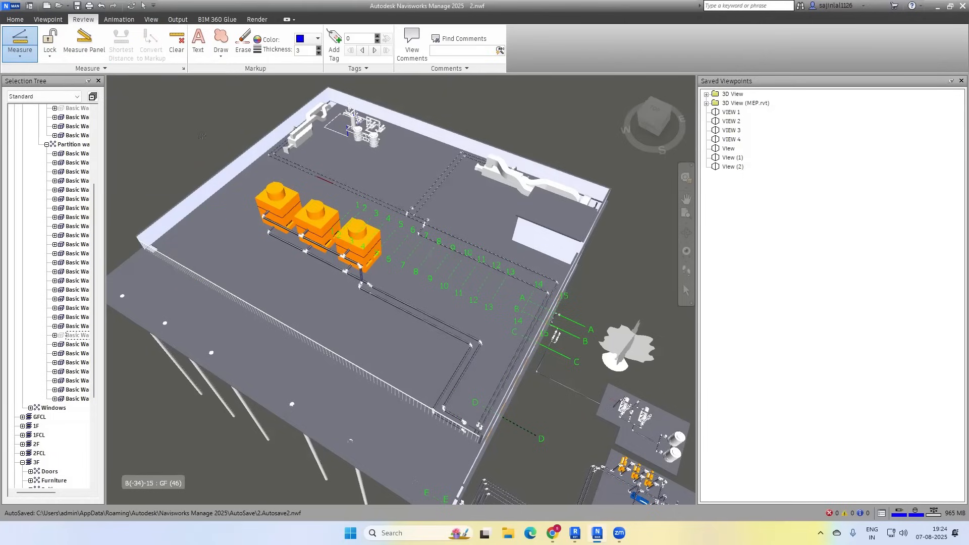
Add the text markup "ABC" on the open roof surface beside the orange units.
click(197, 44)
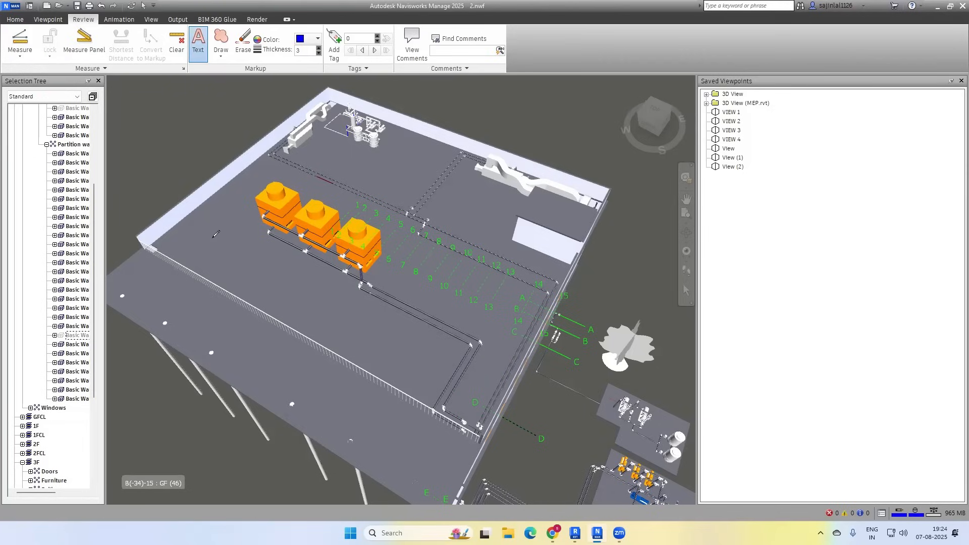
click(214, 234)
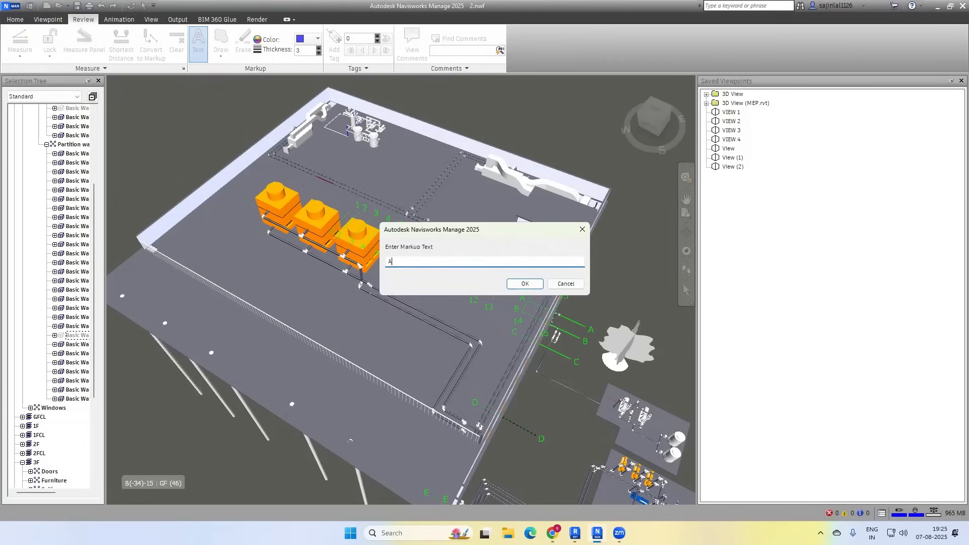
click(525, 283)
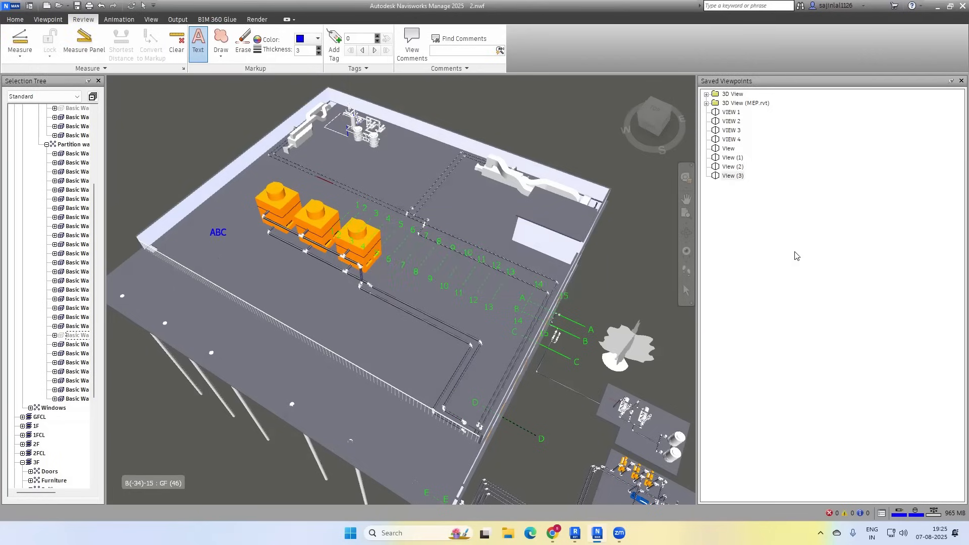
Switch between the saved viewpoints View (2) and View (3), then erase the "ABC" text markup in View (3).
click(734, 176)
click(733, 167)
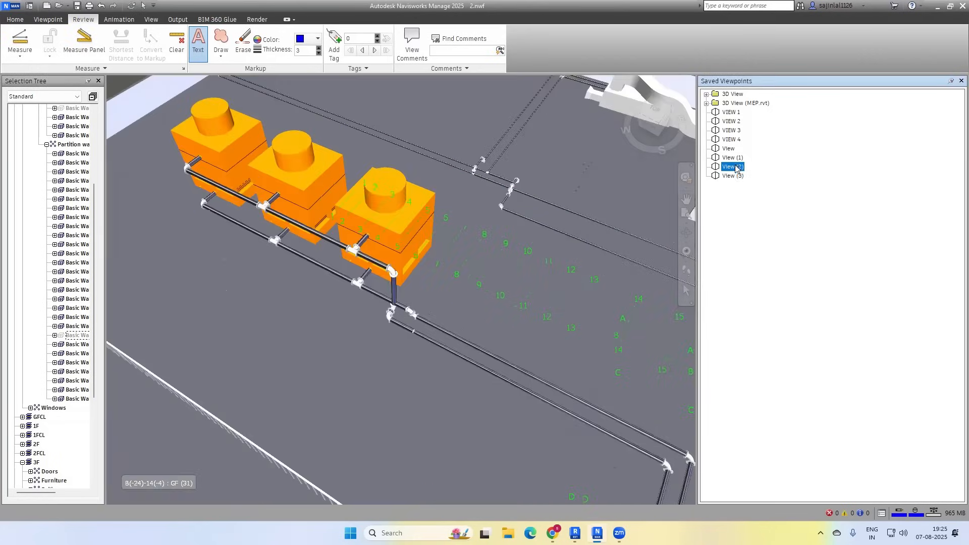
click(735, 177)
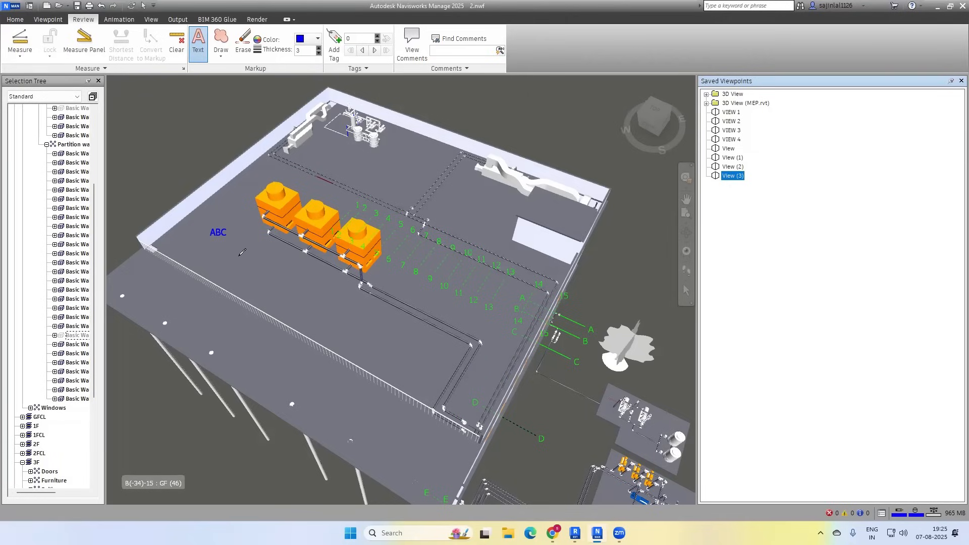
click(243, 45)
drag(192, 221, 244, 252)
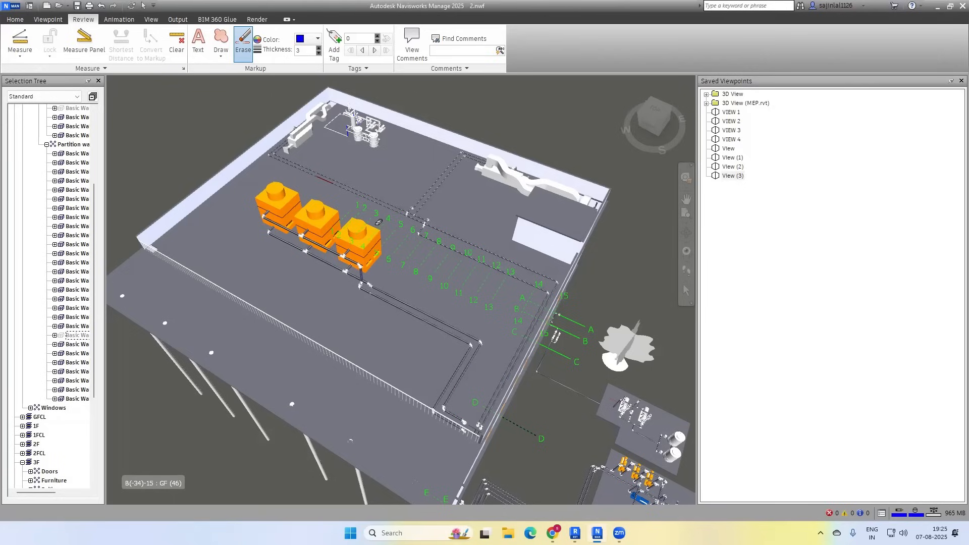
Draw a closed cloud markup on the open roof surface beside the first orange unit.
click(220, 60)
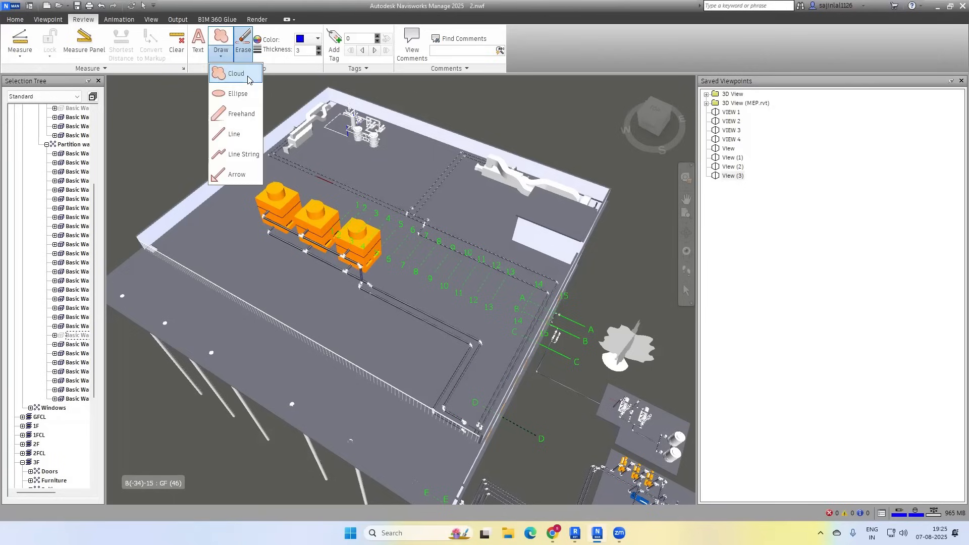
click(222, 72)
mouse_move(222, 232)
mouse_down()
mouse_move(245, 206)
mouse_move(268, 249)
mouse_move(230, 254)
mouse_move(232, 243)
mouse_up()
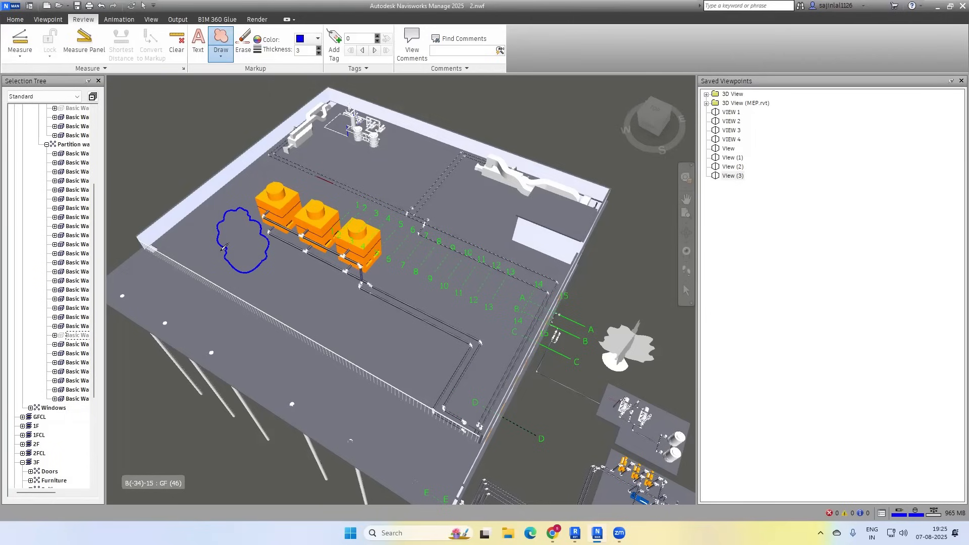
click(200, 46)
click(198, 246)
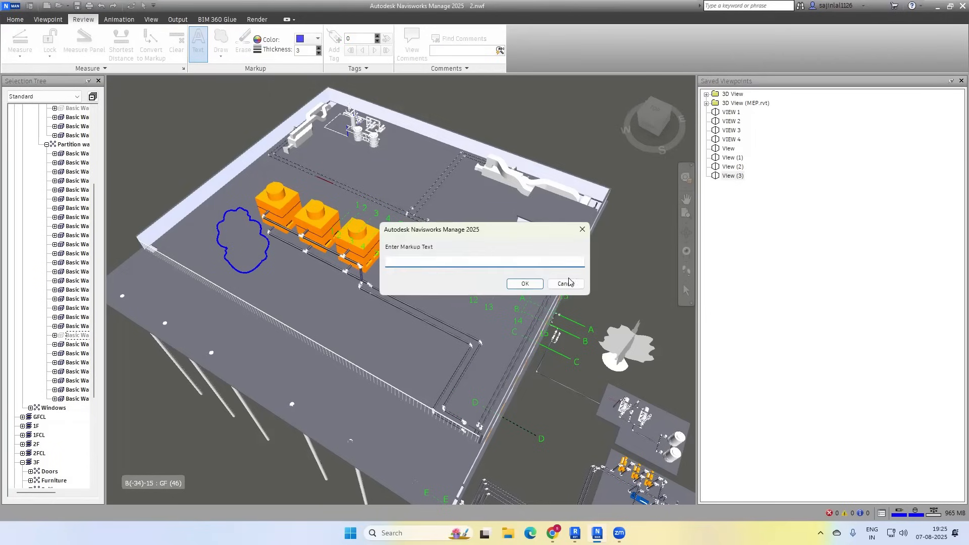
click(566, 284)
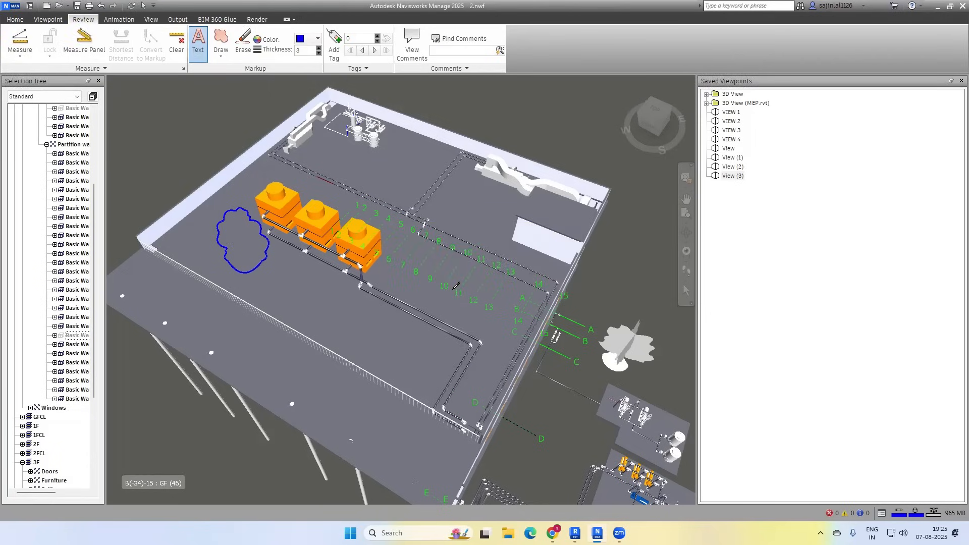
Draw a small and a large ellipse markup at the first orange units, plus a freehand markup on the roof surface in front of them.
click(221, 56)
click(241, 93)
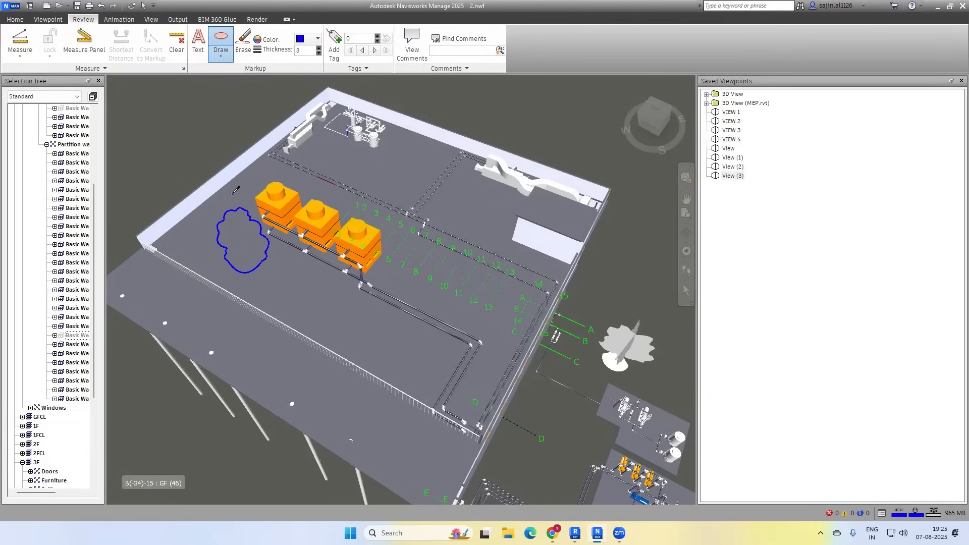
mouse_move(233, 194)
mouse_down()
mouse_move(250, 205)
mouse_move(326, 206)
mouse_move(339, 224)
mouse_up()
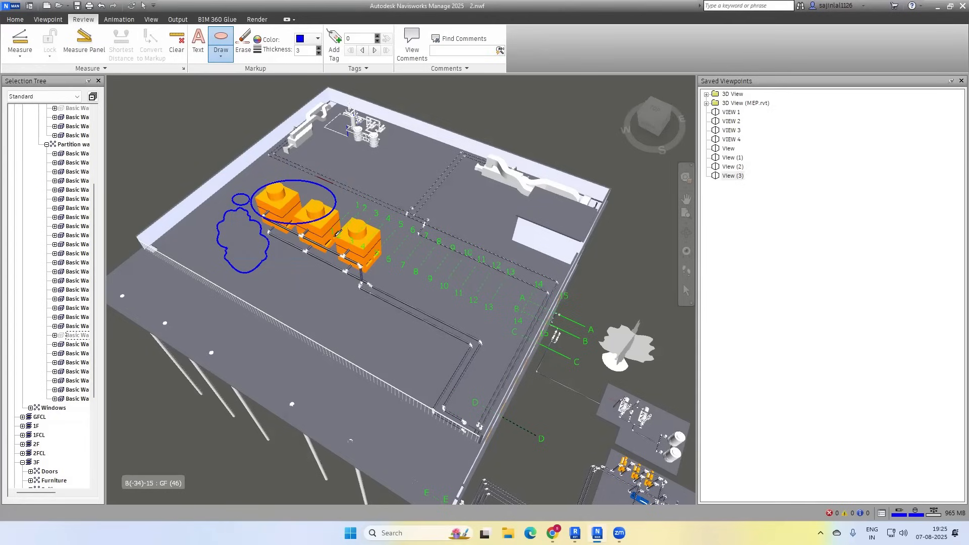
click(221, 56)
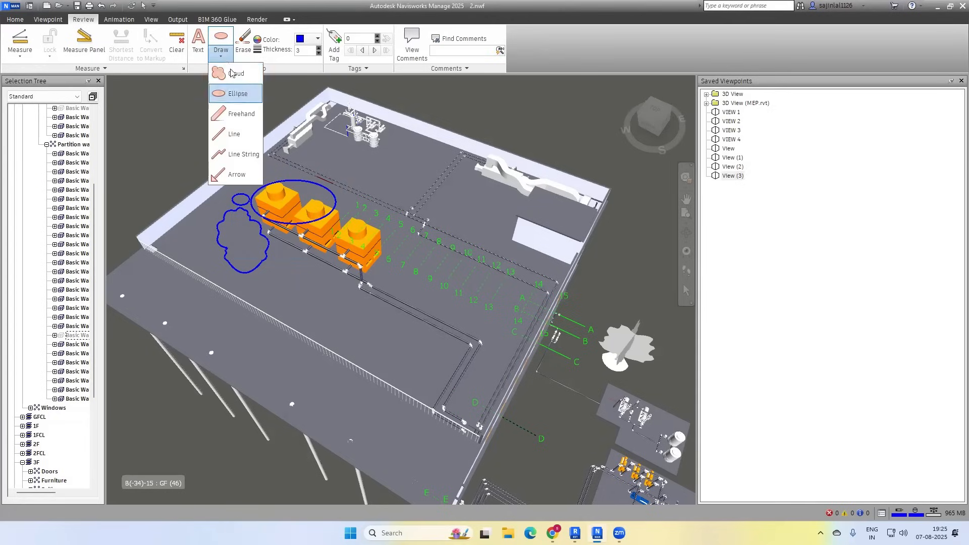
click(241, 115)
mouse_move(296, 293)
mouse_down()
mouse_move(303, 259)
mouse_move(371, 300)
mouse_move(255, 329)
mouse_move(239, 302)
mouse_move(290, 270)
mouse_move(304, 284)
mouse_up()
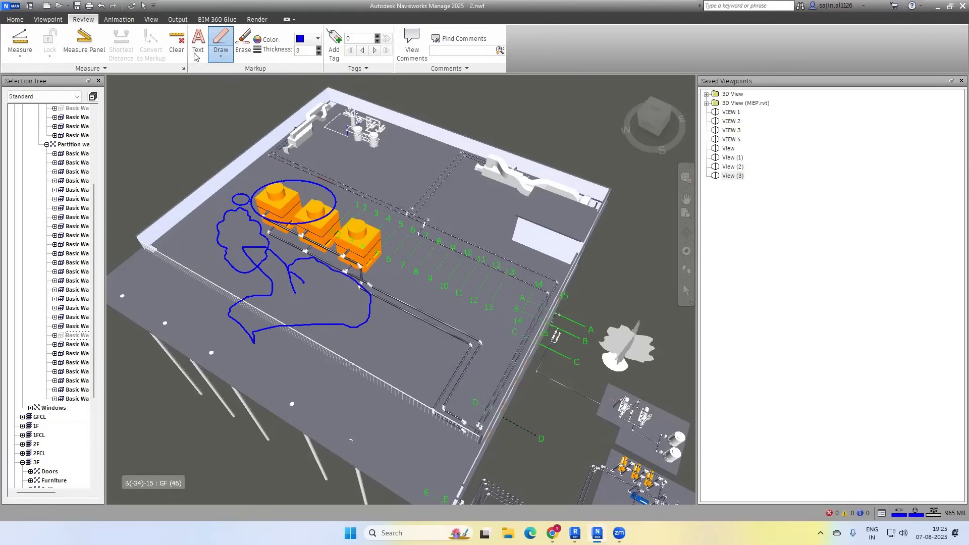
Draw an arrow markup on the roof behind the orange units and add the text markup "SD" beside it.
click(227, 61)
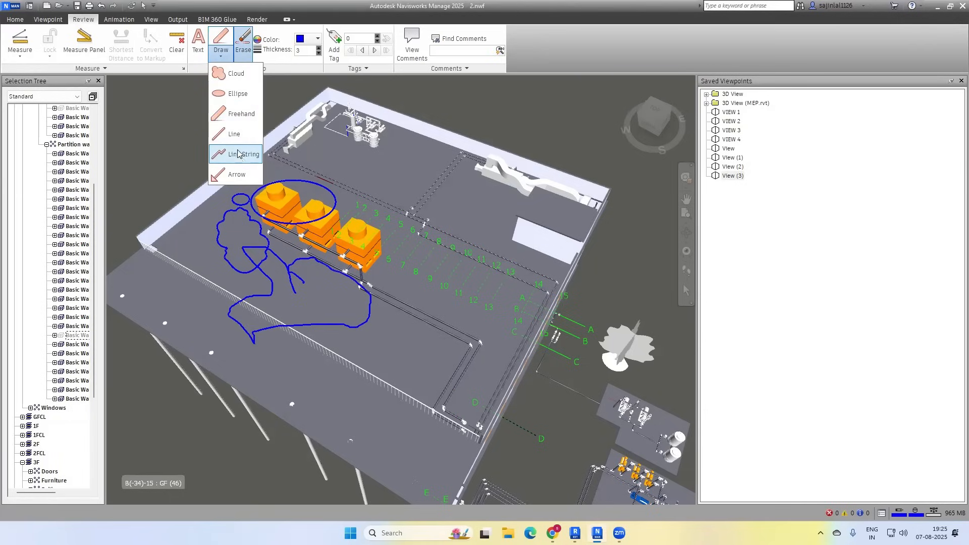
click(235, 176)
drag(387, 151, 380, 191)
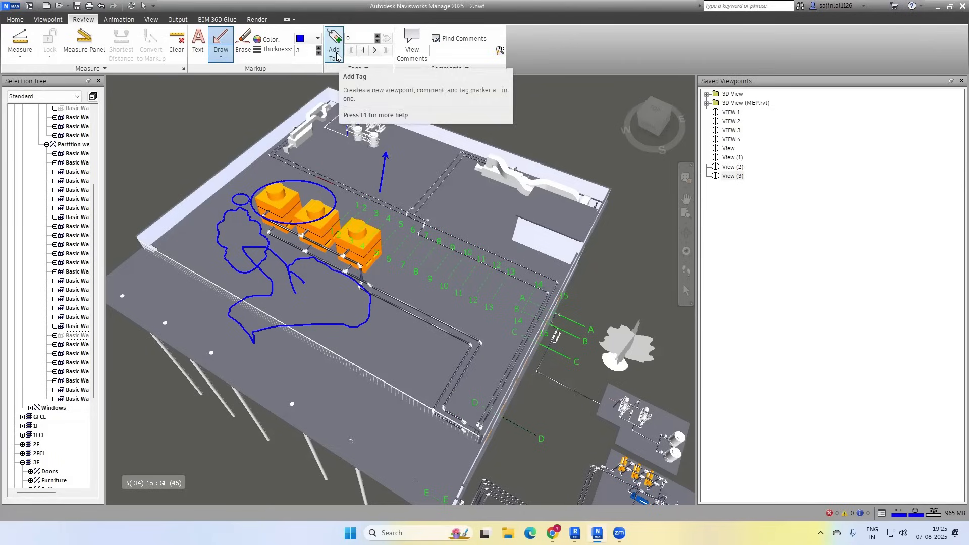
click(198, 43)
click(407, 181)
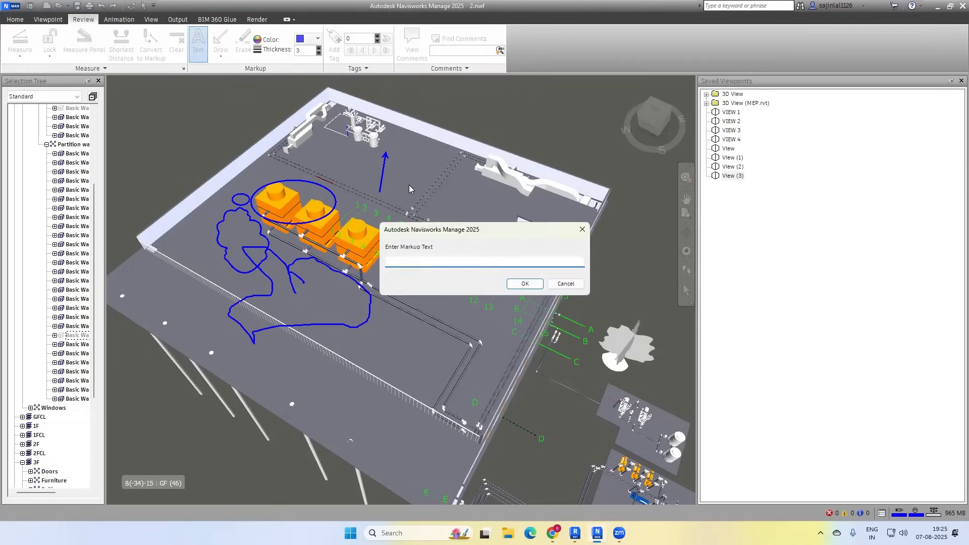
text(SD)
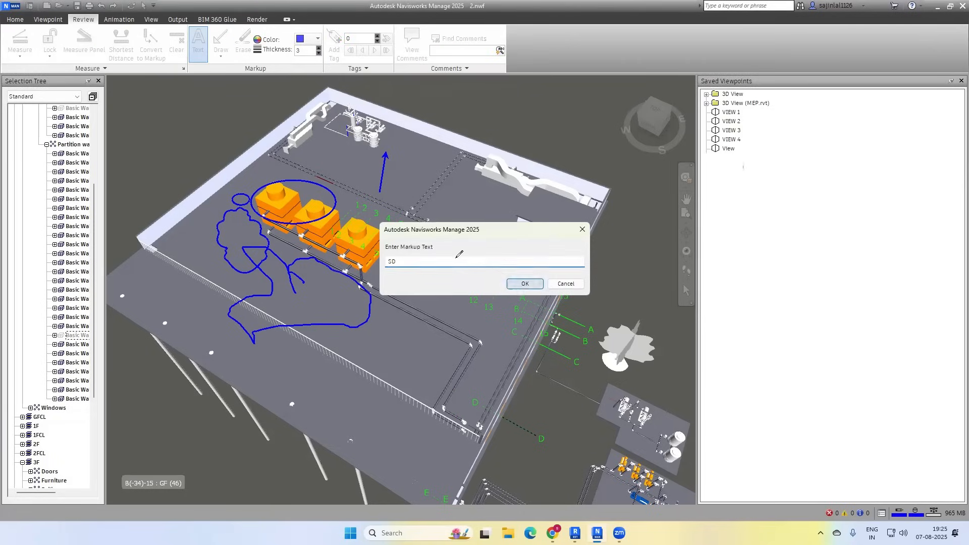
click(525, 284)
click(334, 43)
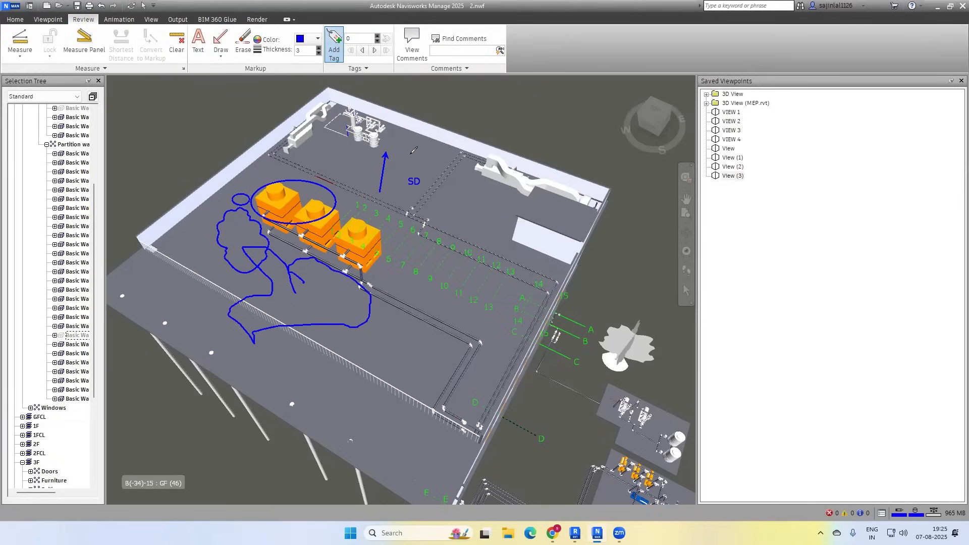
click(405, 159)
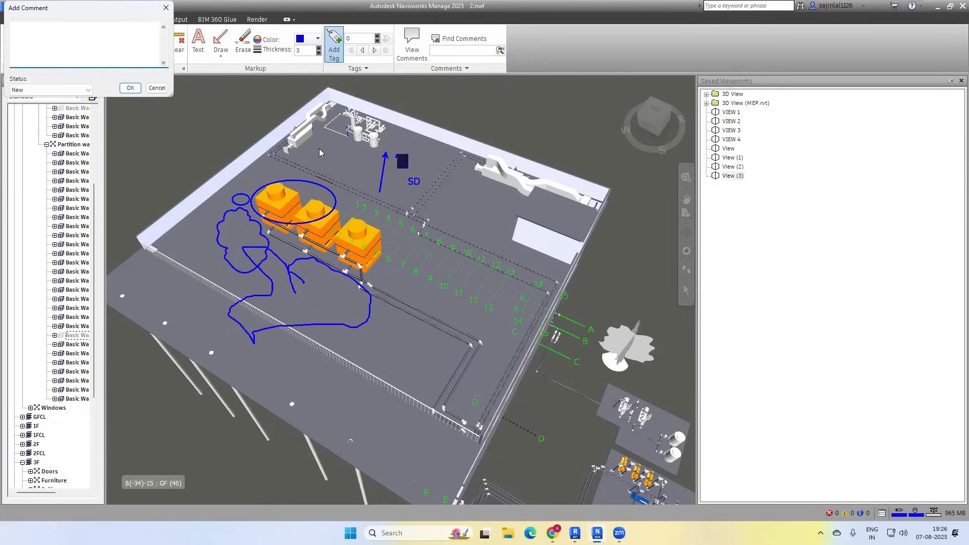
click(167, 9)
Erase all the cloud, ellipse, freehand, arrow and text markups on the roof in View (3).
click(242, 43)
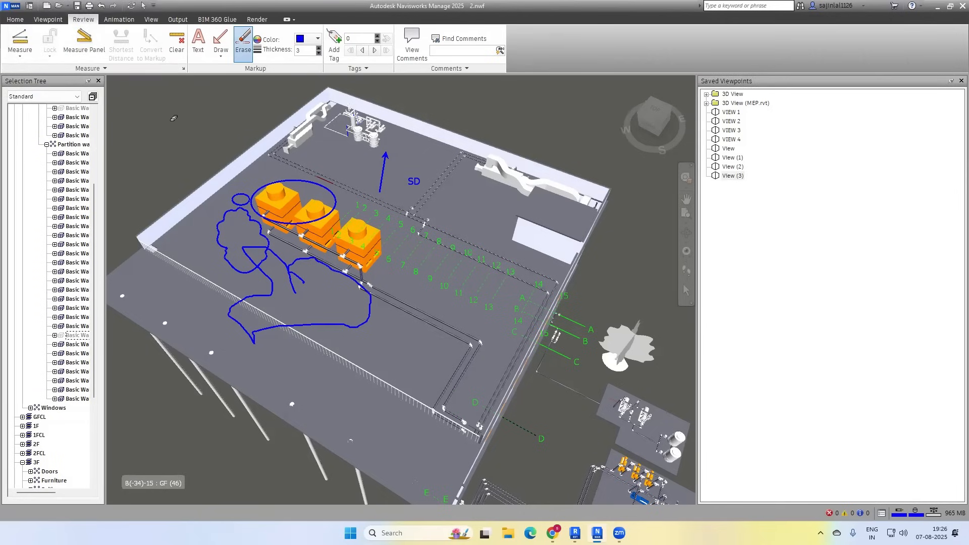
drag(156, 109, 511, 368)
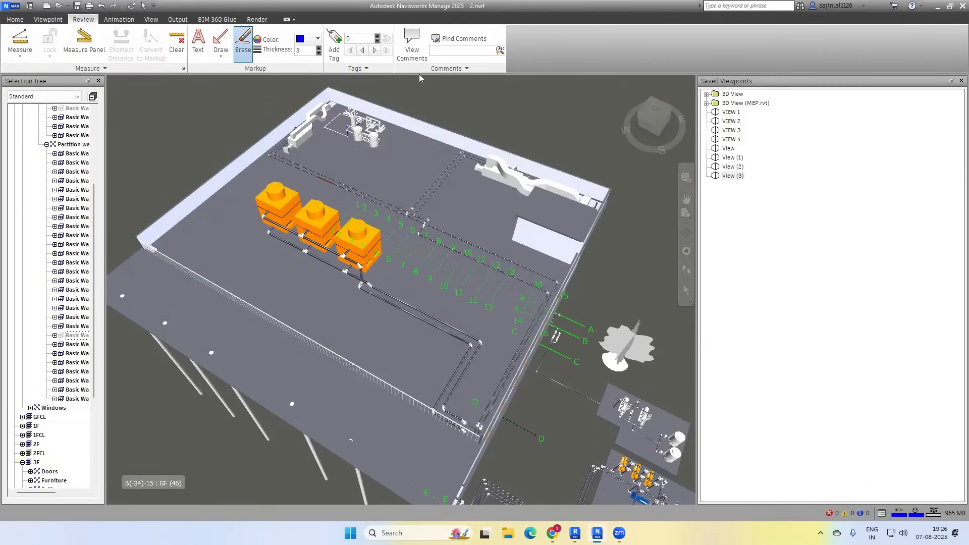
key(Escape)
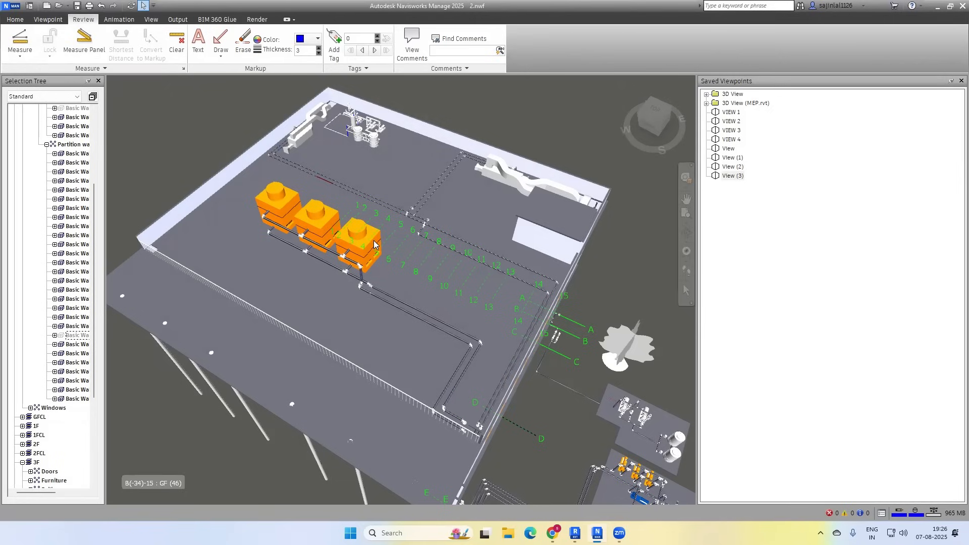
Measure a short distance on the roof surface beside the first orange unit and convert it to a markup.
scroll(374, 245, up, 2)
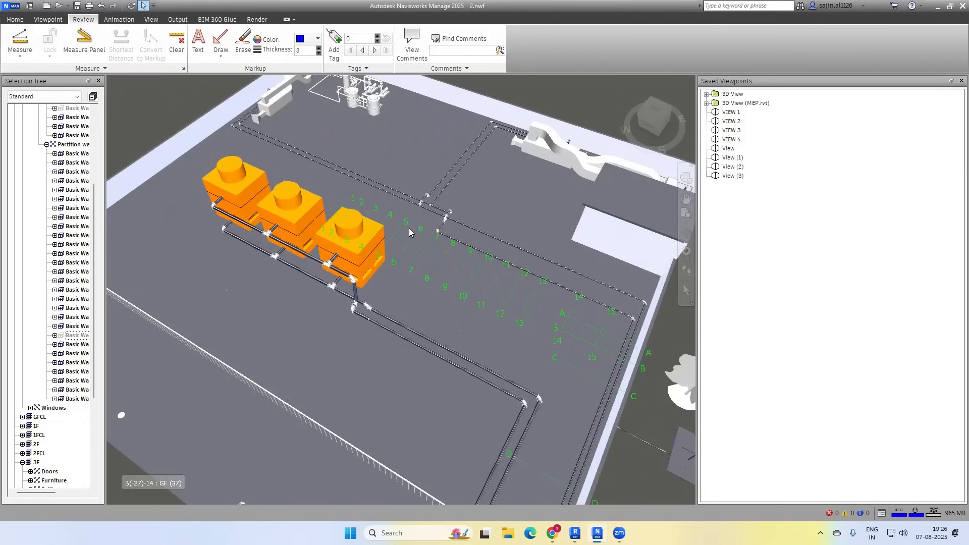
click(20, 42)
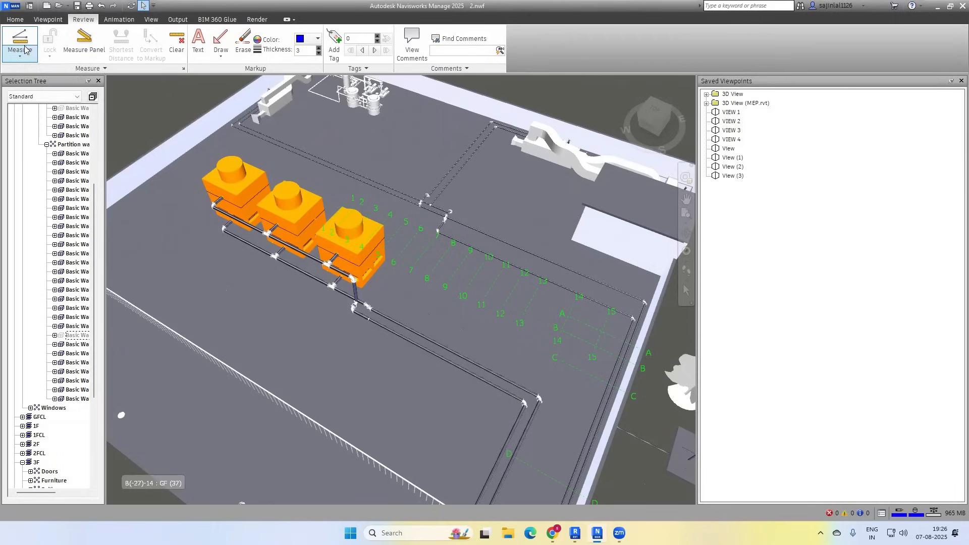
click(205, 253)
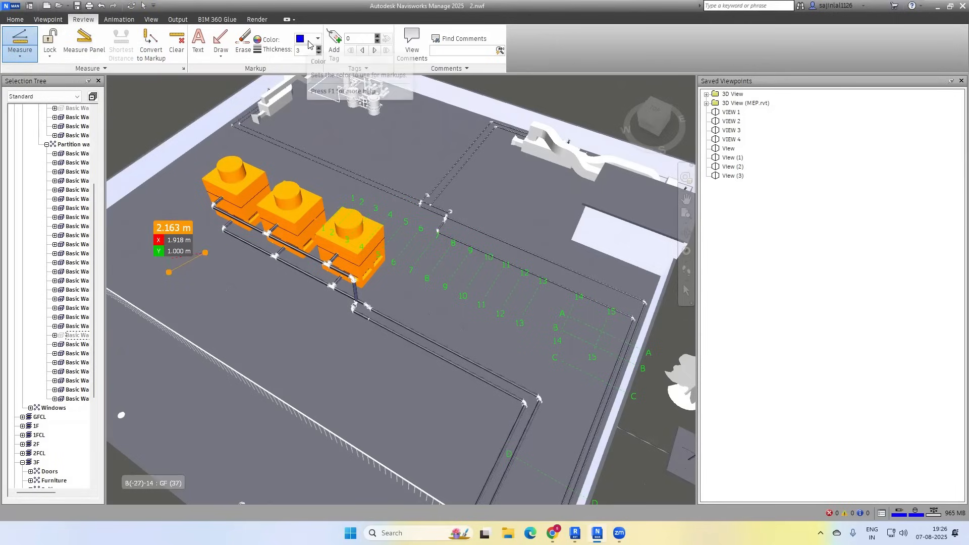
click(152, 52)
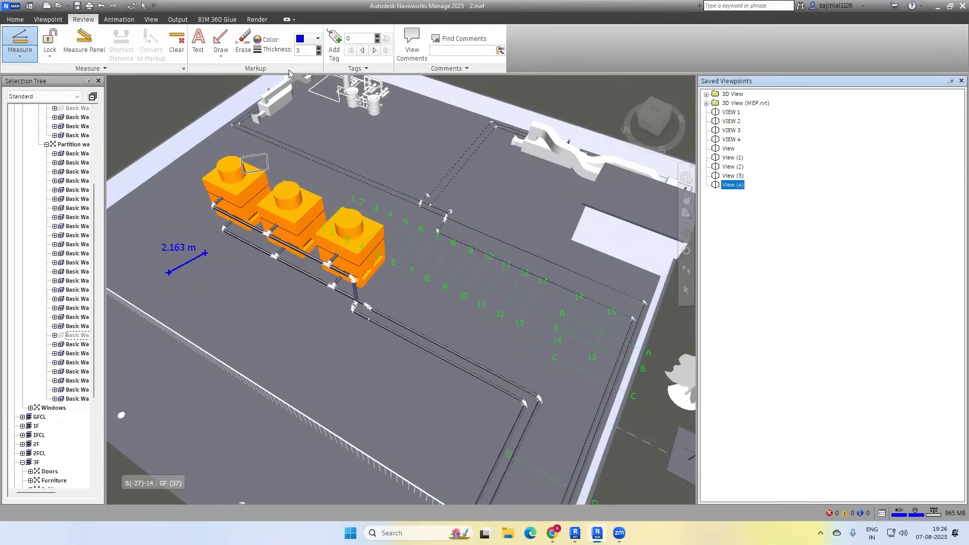
Set the markup color to red, measure a second distance in front of the orange units, and convert it to a markup.
click(317, 39)
click(300, 71)
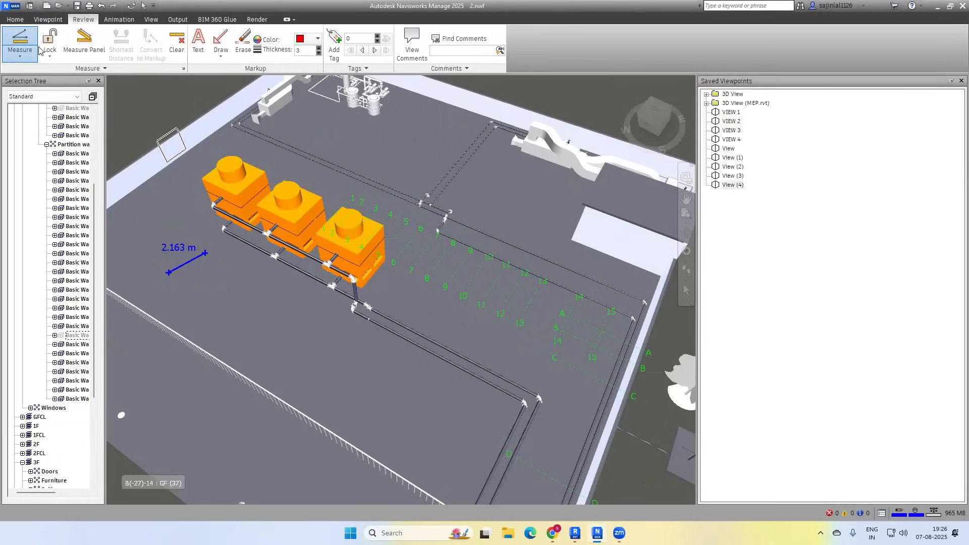
click(20, 43)
click(197, 304)
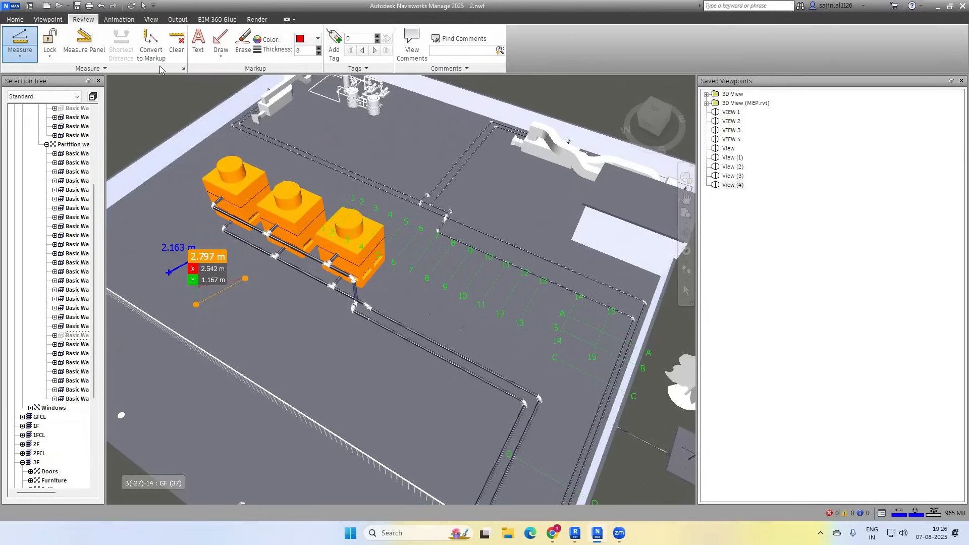
click(257, 292)
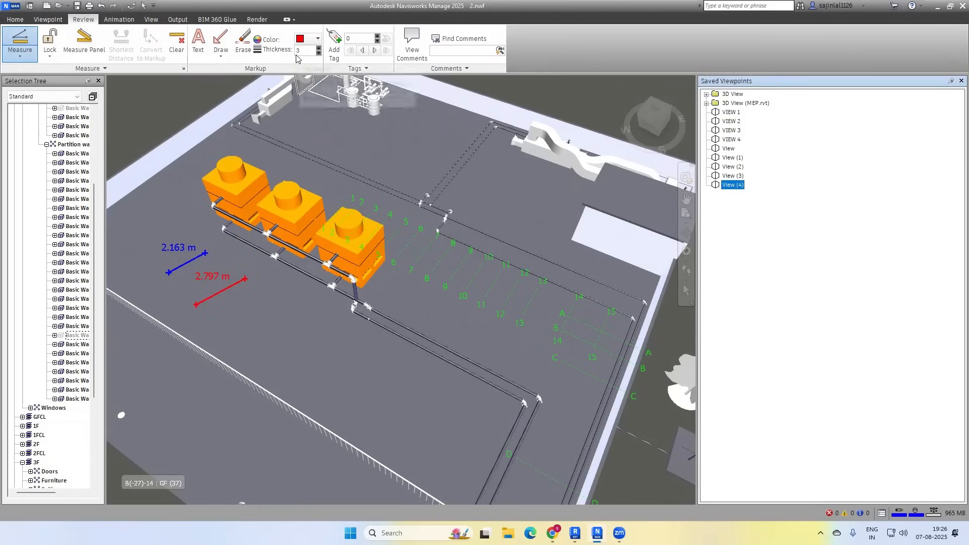
Erase the blue and red distance markups in View (4), then choose the Cloud drawing tool.
click(243, 44)
drag(155, 242, 268, 338)
click(221, 52)
click(231, 74)
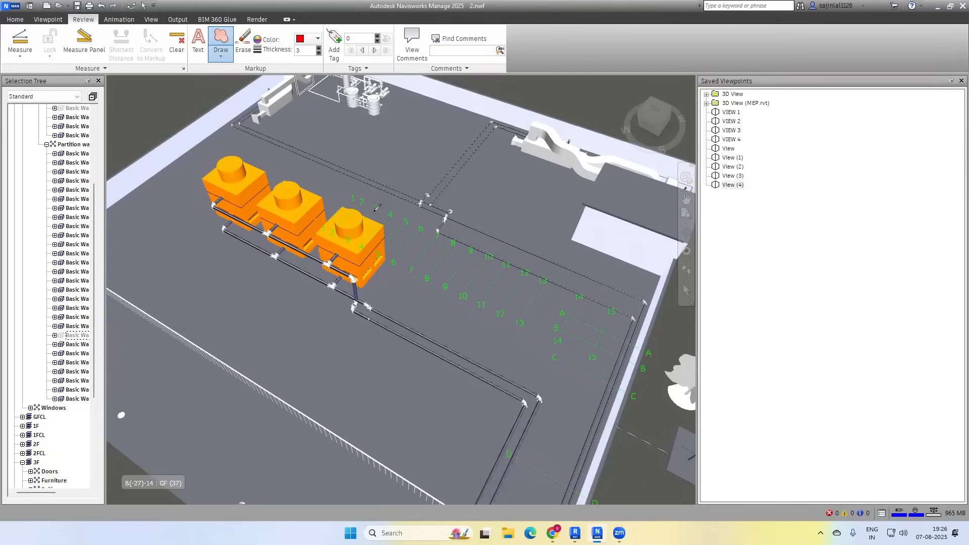
Tag the third orange unit with the comment "CHECK HOOKUP FOR COOLING TOWERS" and set its status to Active.
click(334, 45)
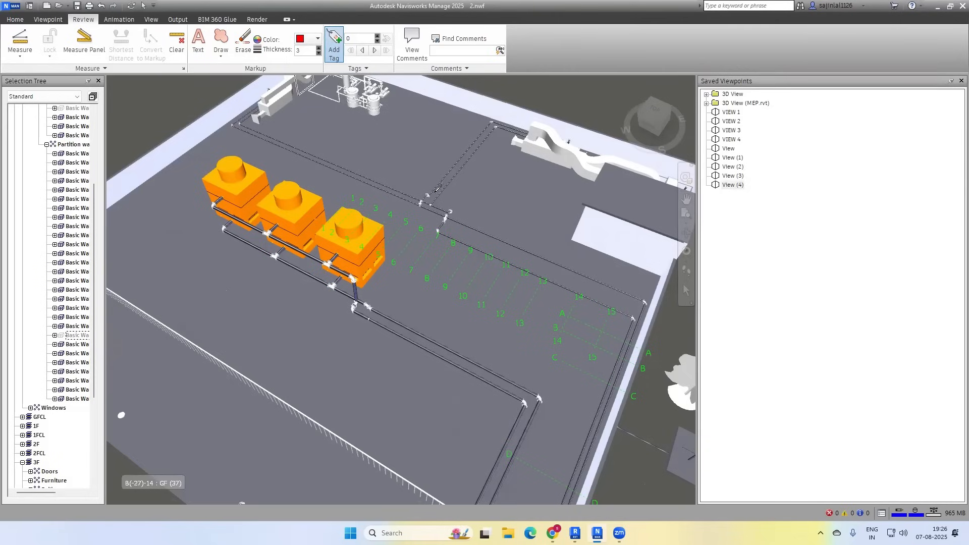
click(383, 230)
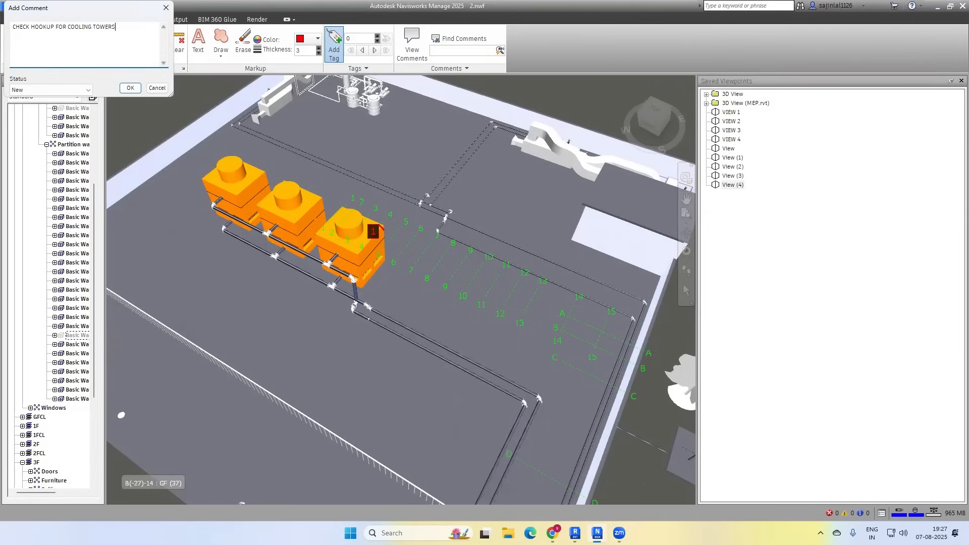
click(53, 91)
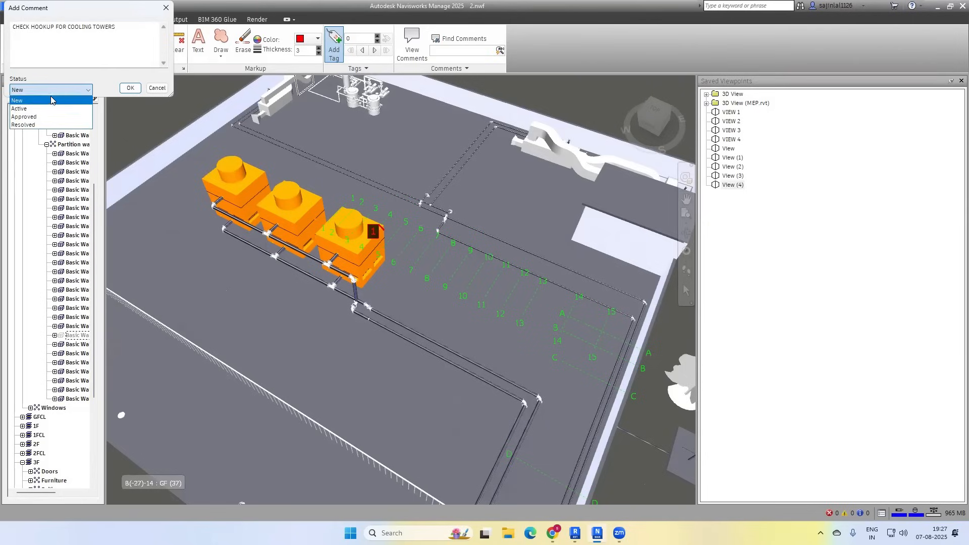
click(35, 109)
click(131, 88)
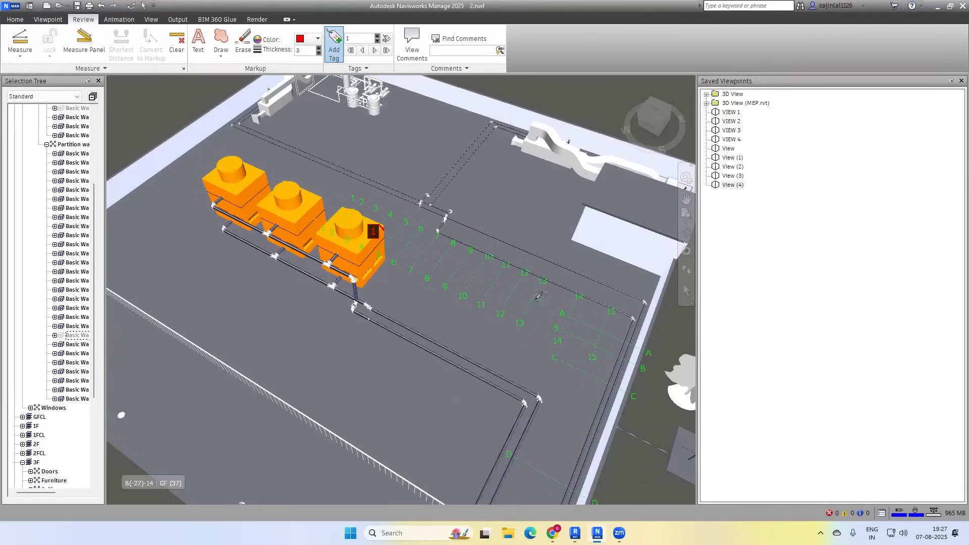
Switch between the saved viewpoints View (4) and View (3) to check where the cooling tower tag is stored.
click(735, 185)
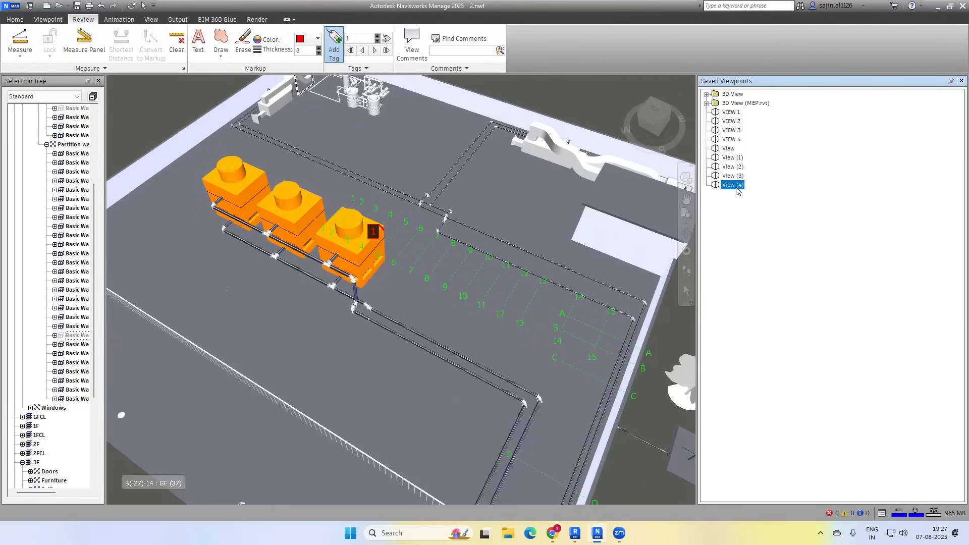
key(Up)
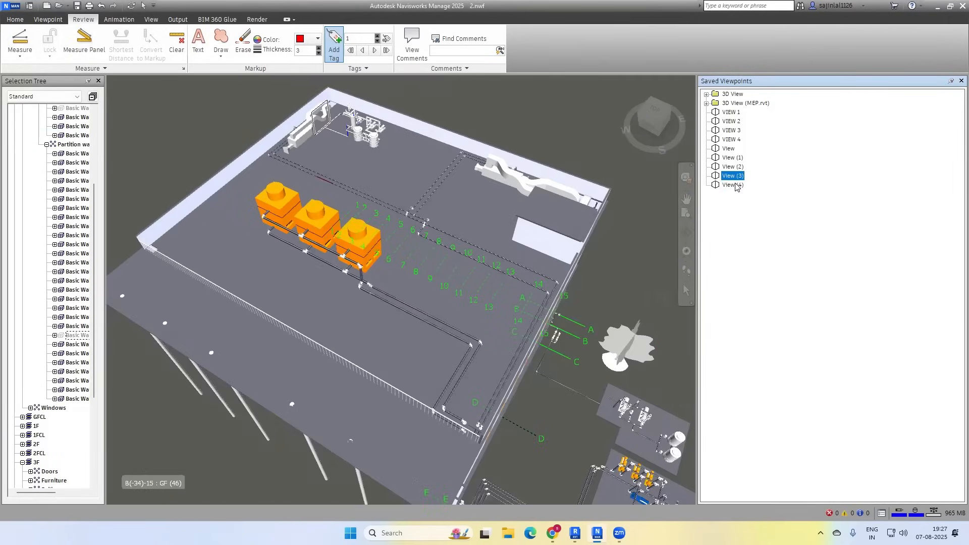
click(736, 185)
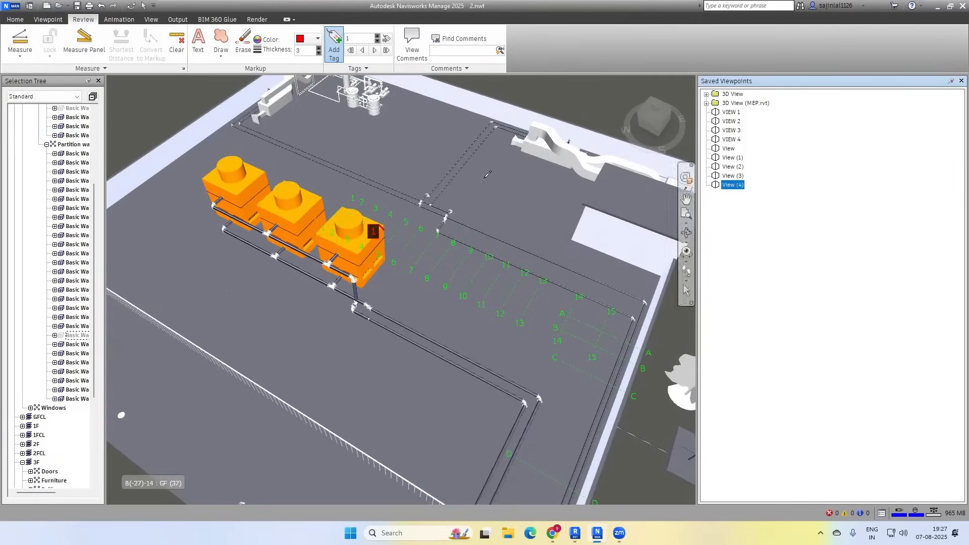
Starting from View (3), tag the white tank near the far roof corner with the comment "MARK VOLUME OF OH TANK" and status Active.
click(737, 177)
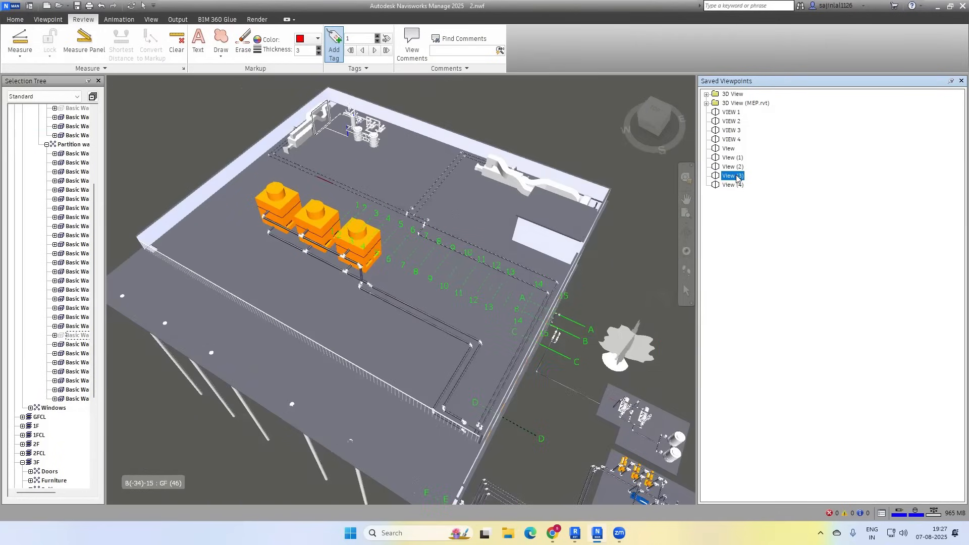
scroll(352, 122, up, 4)
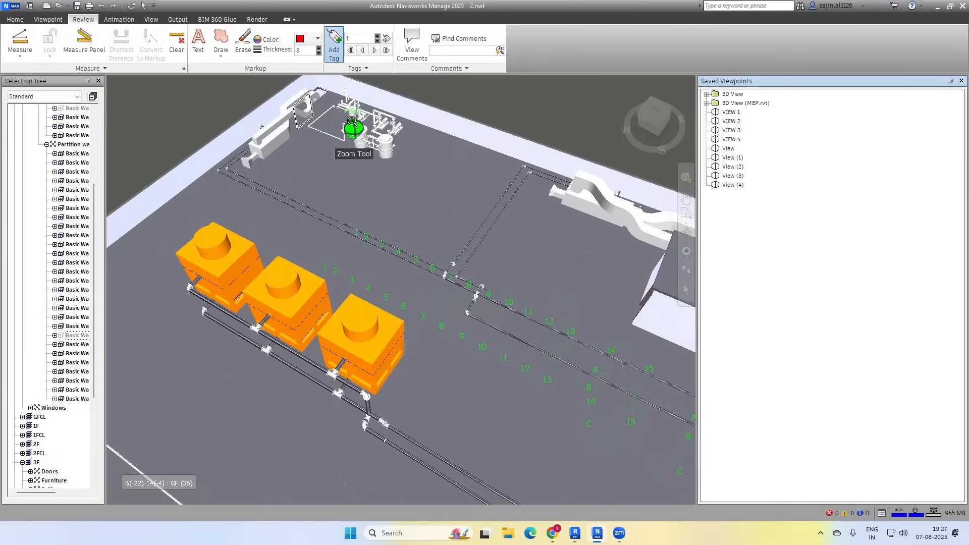
scroll(352, 121, up, 2)
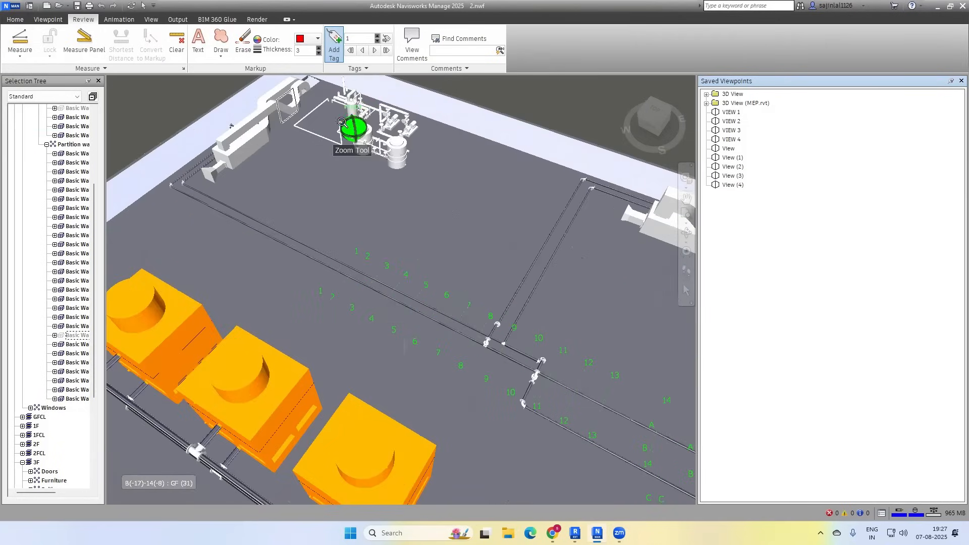
click(336, 44)
click(411, 144)
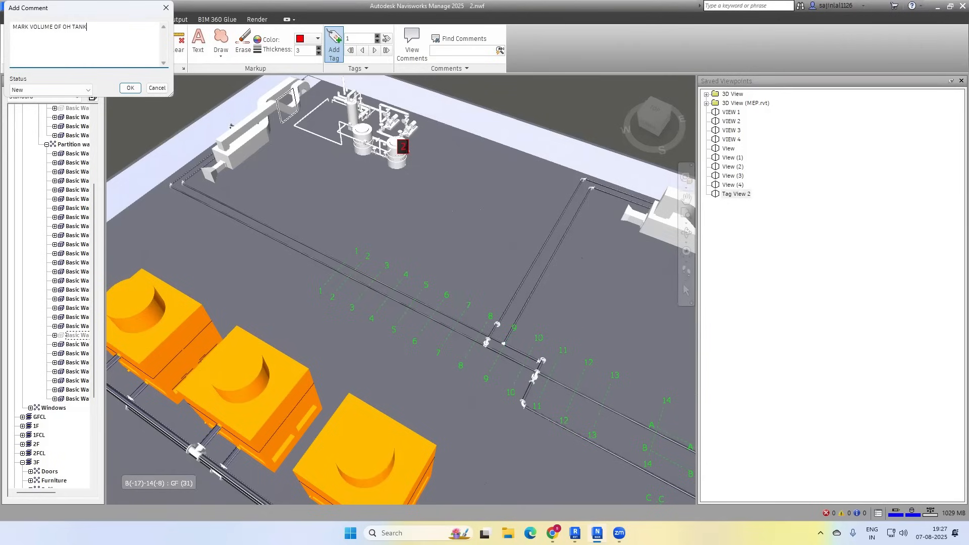
click(61, 96)
click(38, 109)
click(132, 90)
Switch between the saved viewpoints View (4) and Tag View 2 to compare the tags stored in each.
click(733, 185)
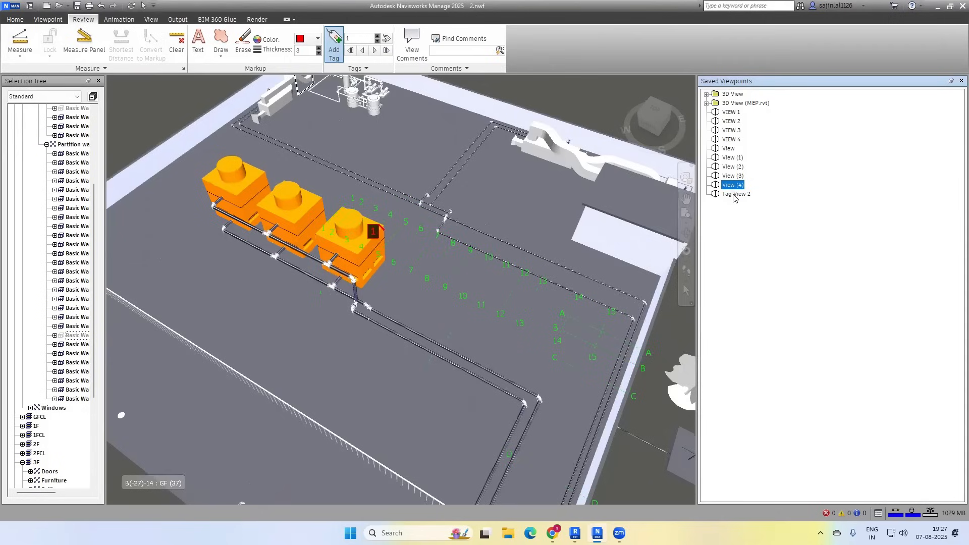
click(735, 195)
click(737, 187)
click(737, 194)
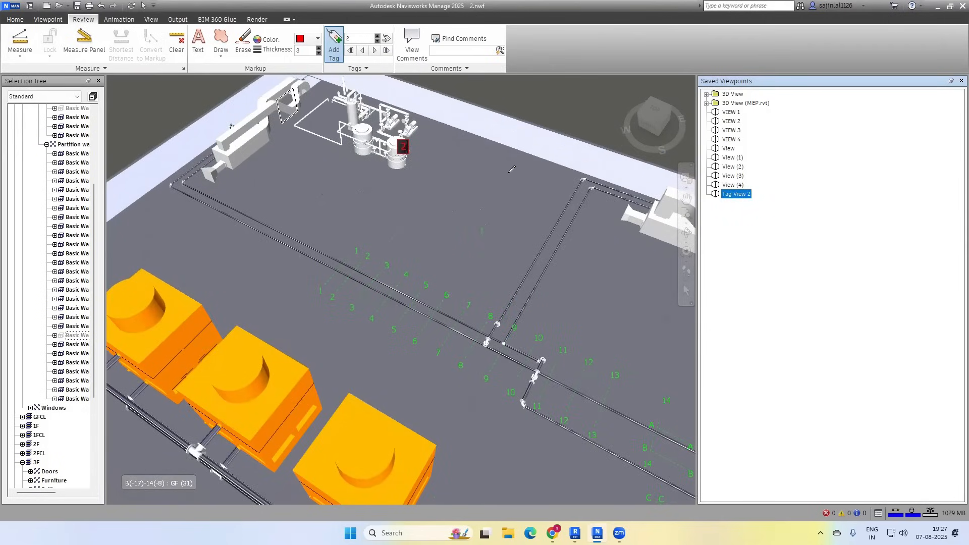
Select the tagged water tank in Tag View 2 to identify it, clear the selection and move away from the saved viewpoint.
click(686, 290)
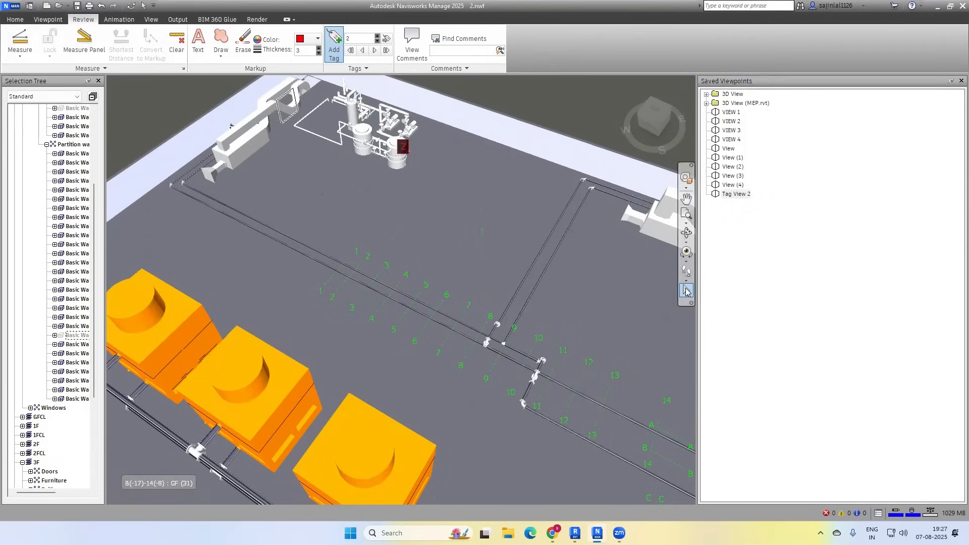
click(405, 154)
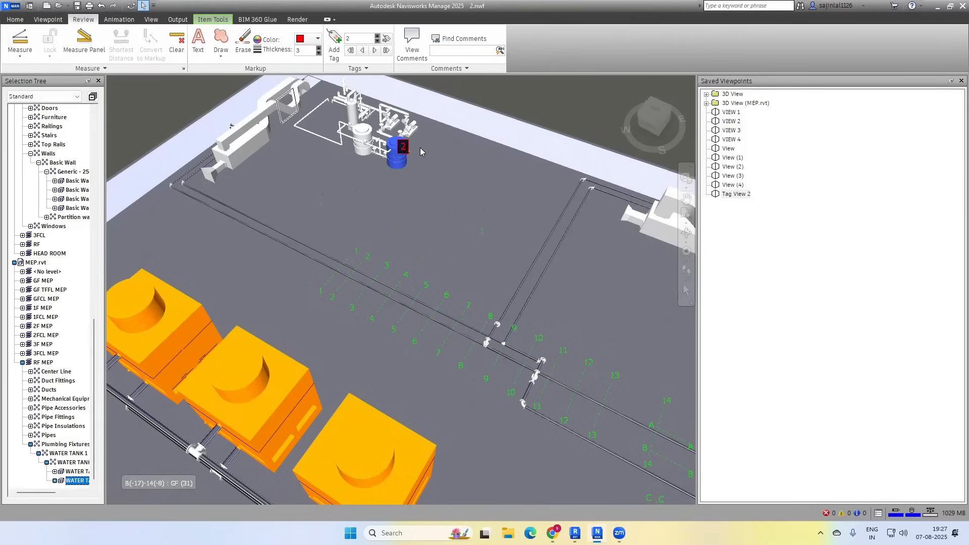
click(439, 168)
click(560, 100)
scroll(572, 114, down, 2)
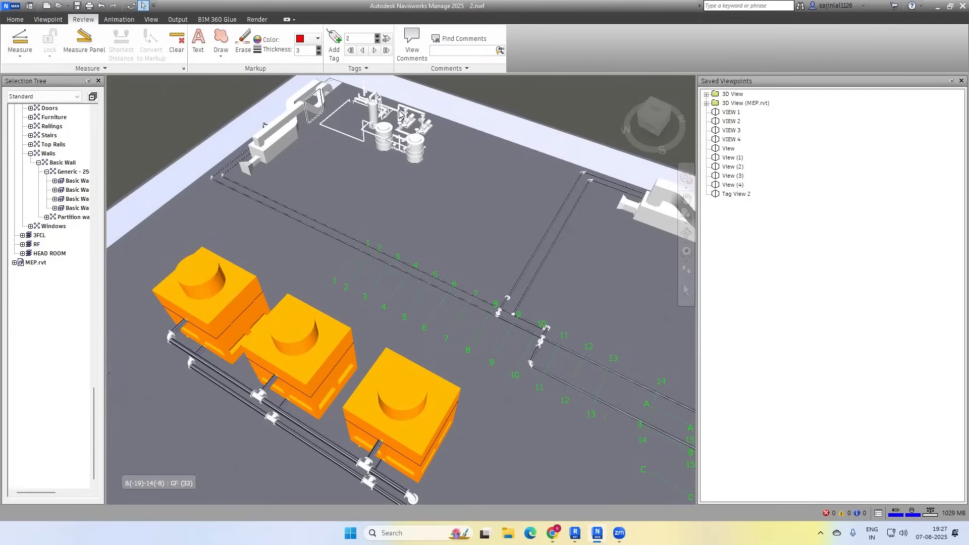
Go to tag number 1 by its number, then return to the saved viewpoint Tag View 2.
click(378, 42)
click(387, 39)
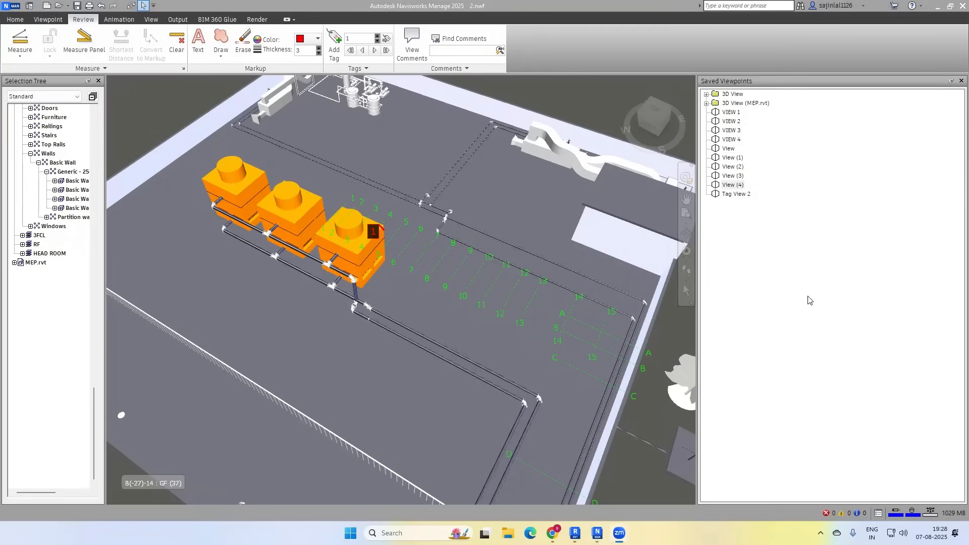
click(736, 195)
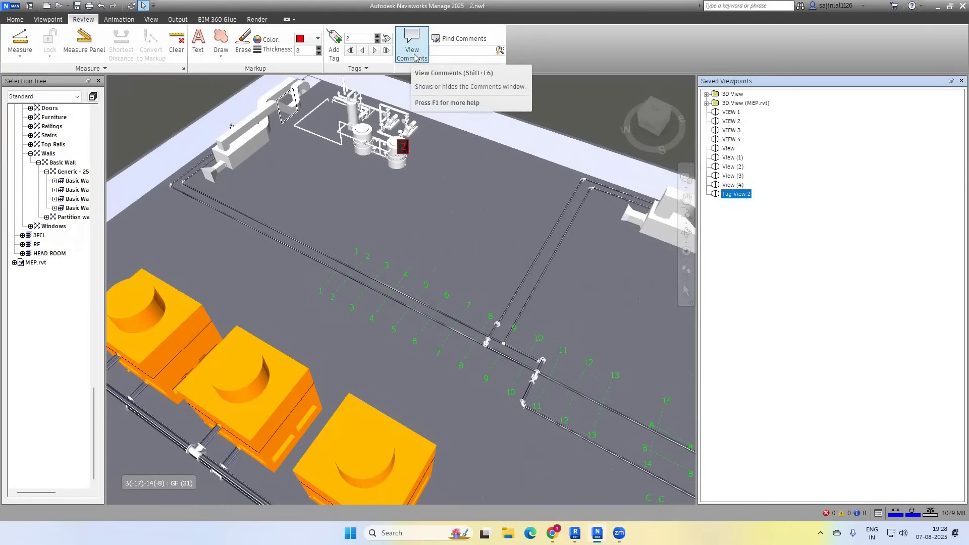
Show the comments stored with View (4), widen the comment column and open the cooling tower comment for editing without changing it.
click(454, 49)
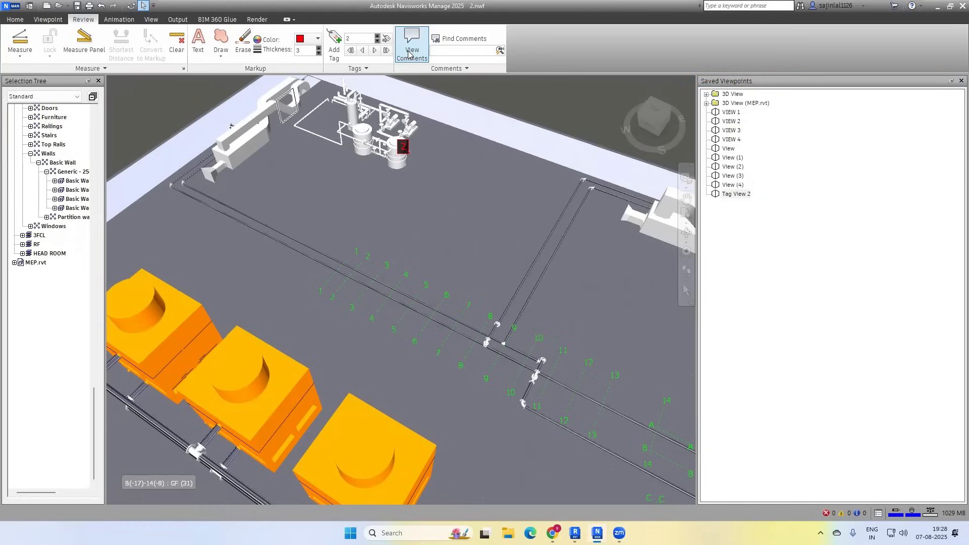
click(733, 184)
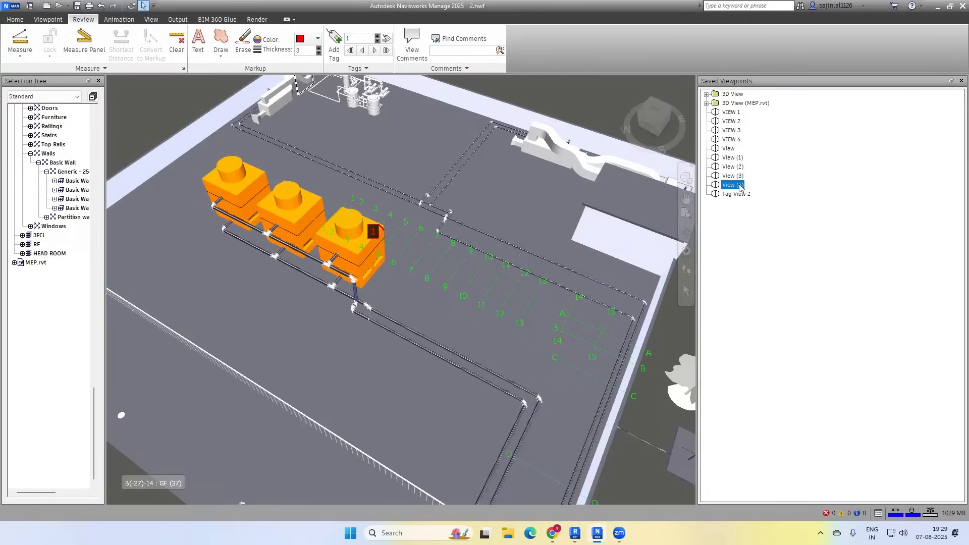
click(412, 45)
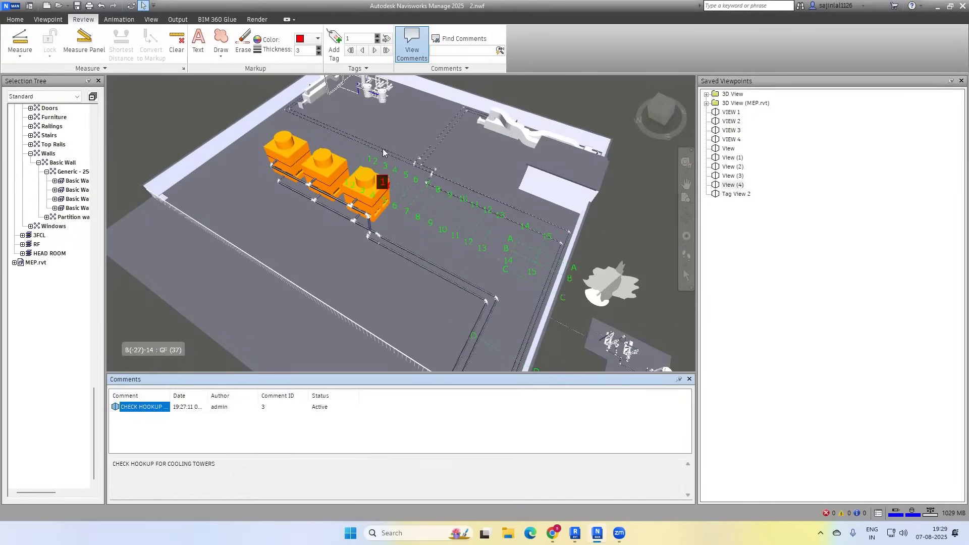
drag(171, 396, 247, 397)
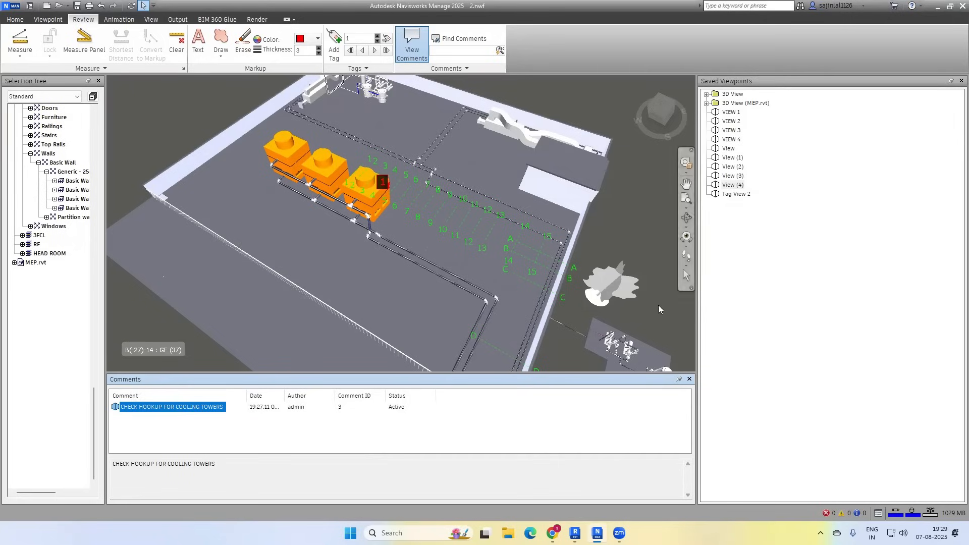
right_click(205, 413)
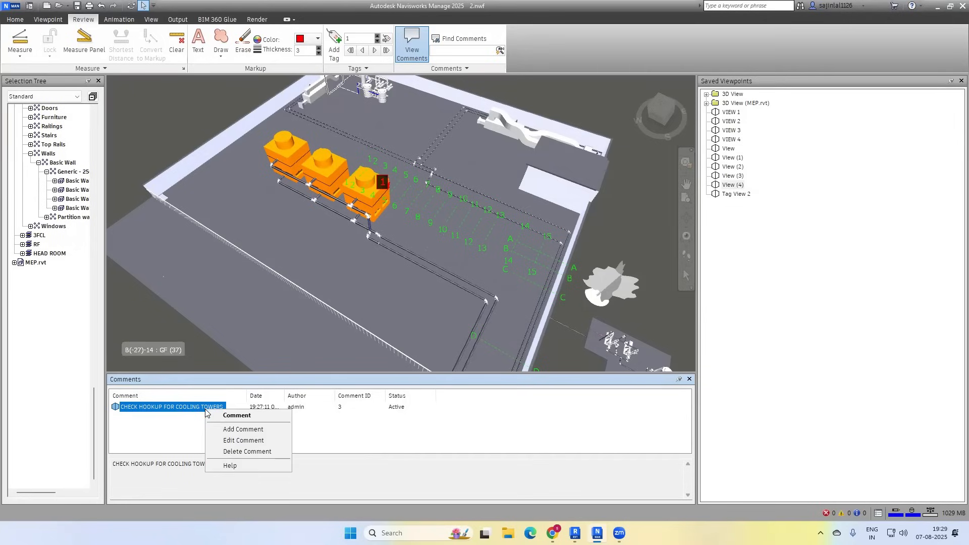
click(247, 441)
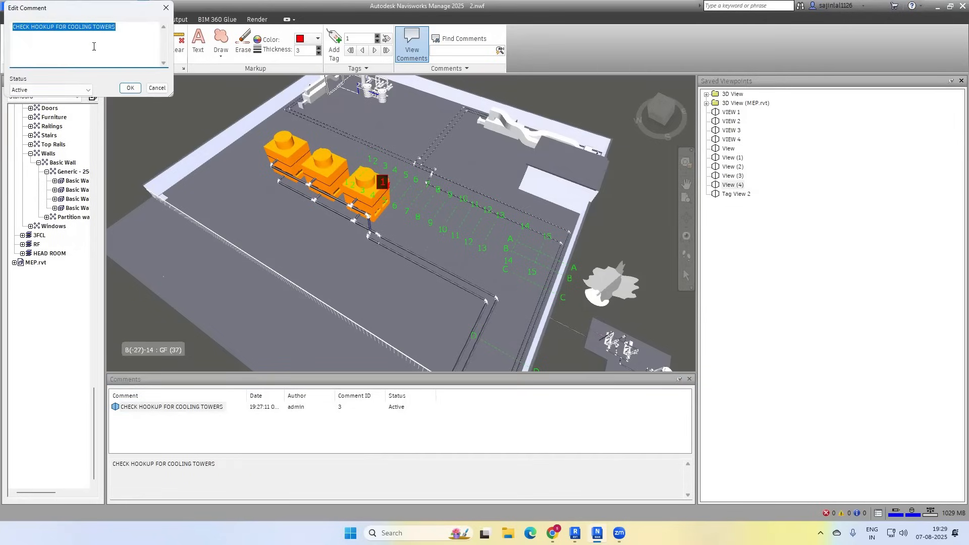
click(166, 8)
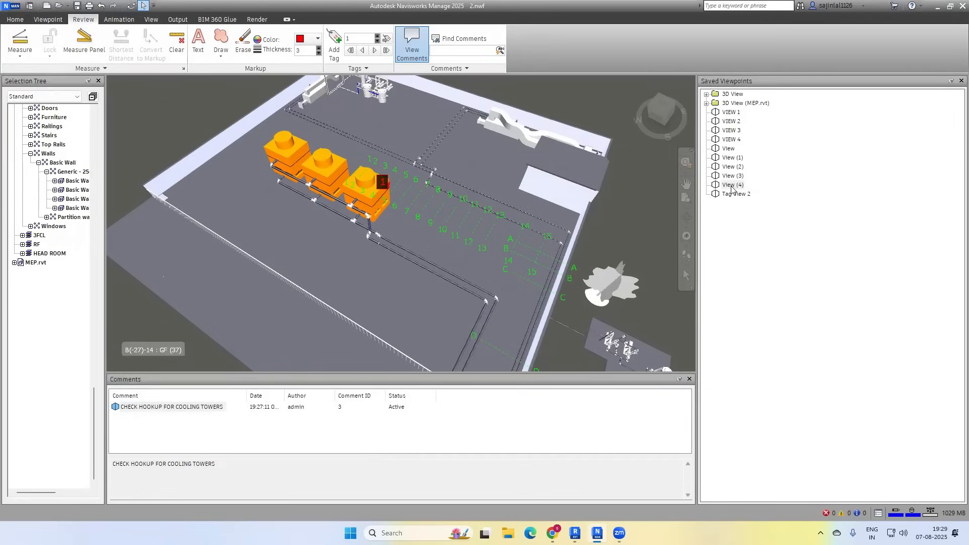
Reopen the edit dialog of the cooling tower comment to show its text and status, and close it unchanged.
click(161, 411)
right_click(161, 410)
click(210, 439)
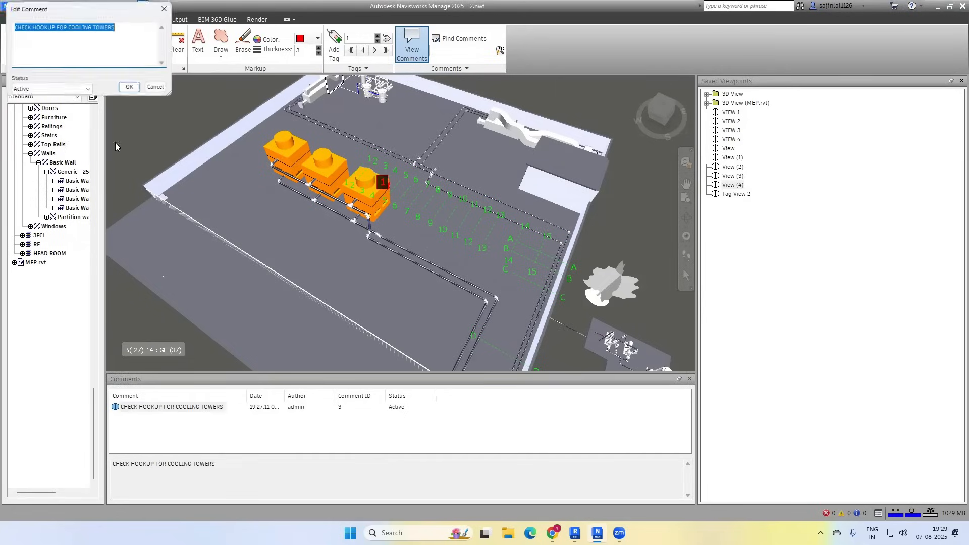
click(166, 8)
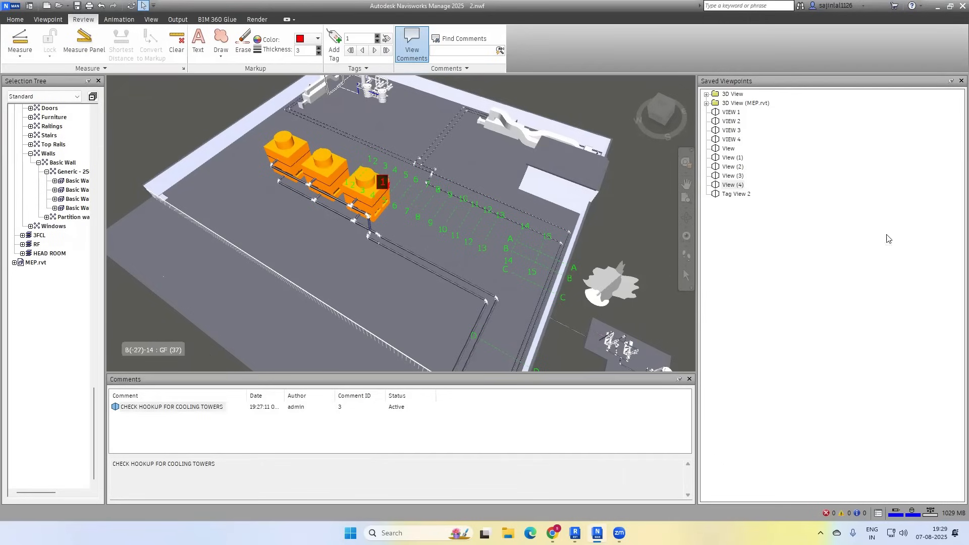
View the tank comment stored with Tag View 2, then close the comments window.
click(736, 193)
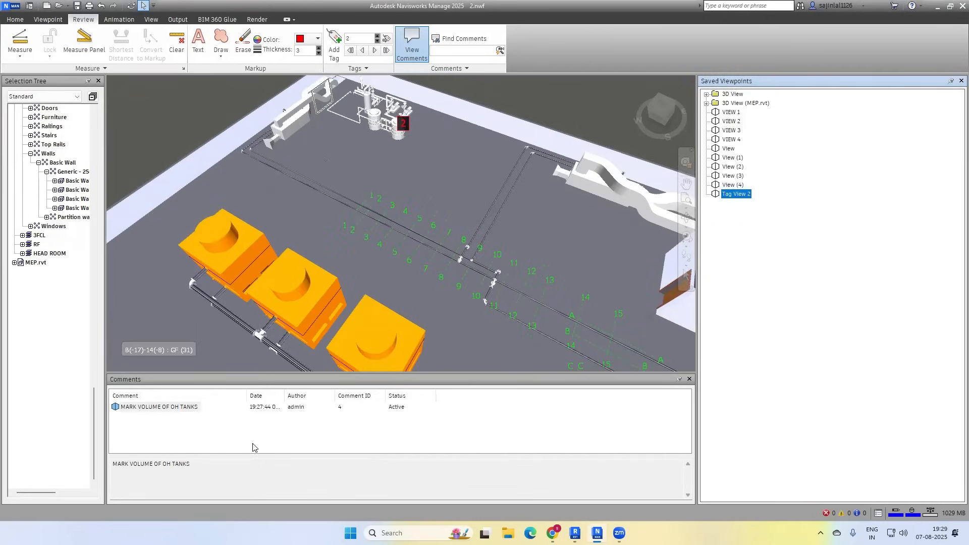
click(172, 409)
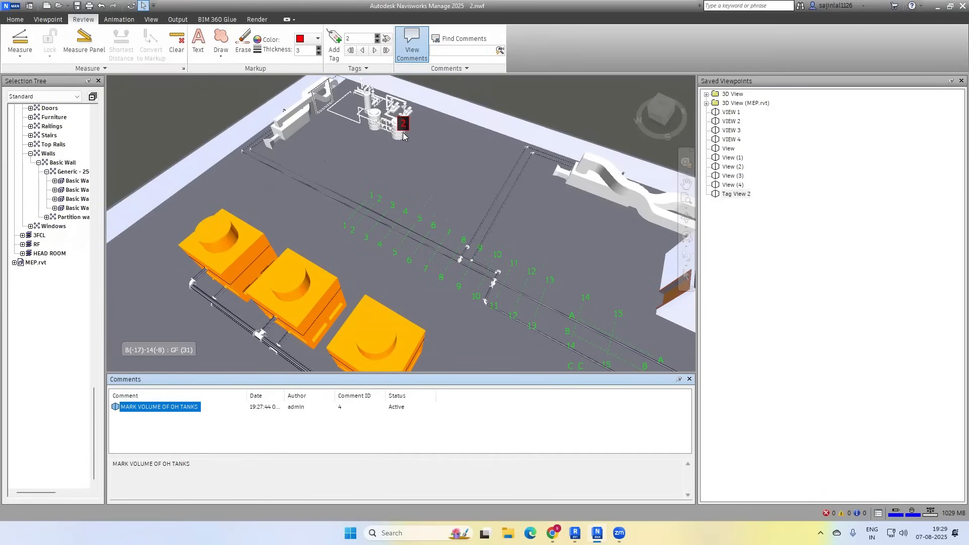
click(690, 379)
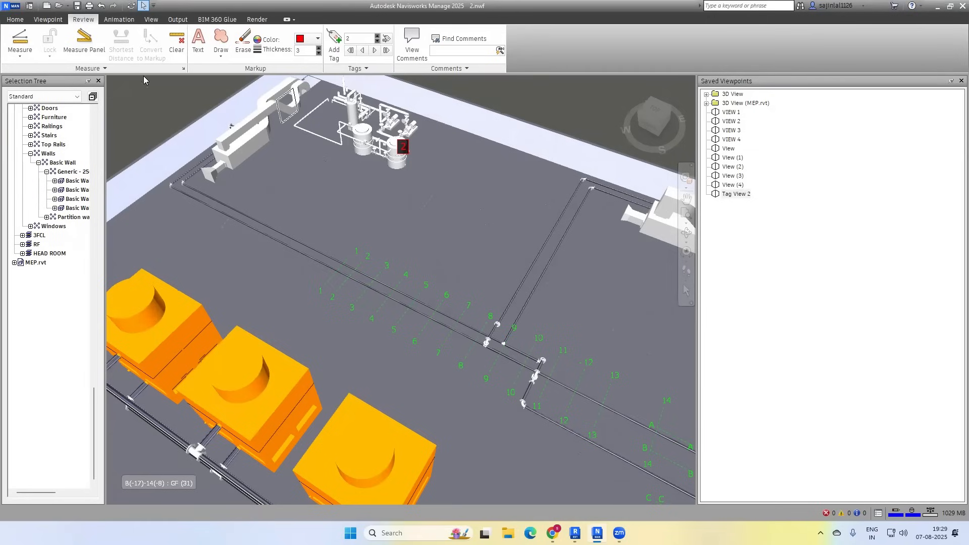
Select the end cooling tower nearest the side parapet, look over its item tools and clear the selection.
scroll(387, 154, down, 3)
scroll(500, 113, down, 5)
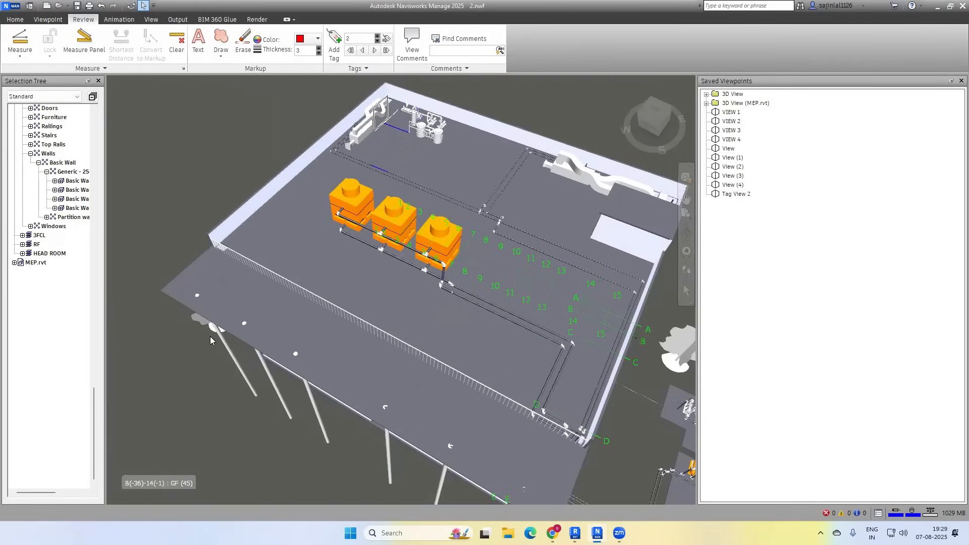
mouse_move(211, 341)
shift+middle_down()
mouse_move(205, 354)
mouse_move(209, 338)
shift+middle_up()
click(364, 187)
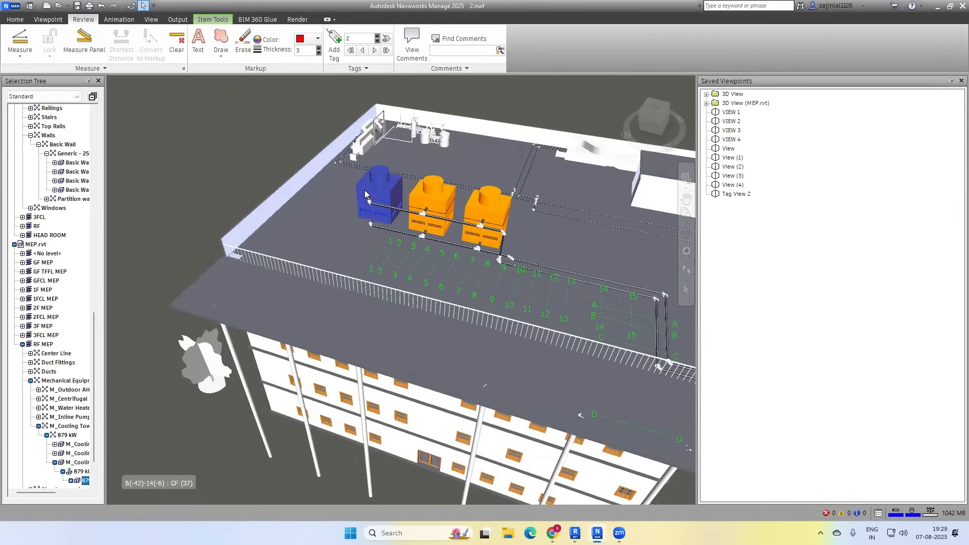
click(212, 20)
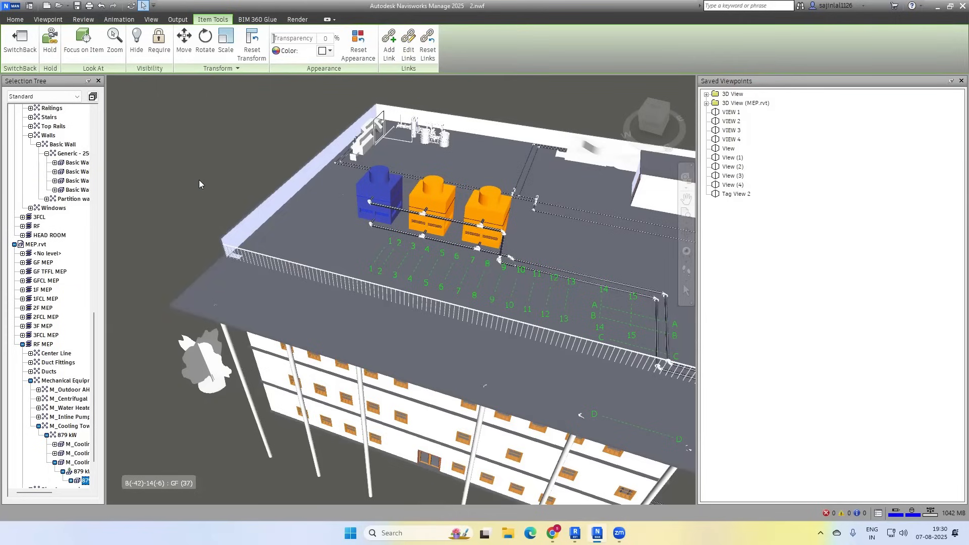
key(Escape)
click(367, 194)
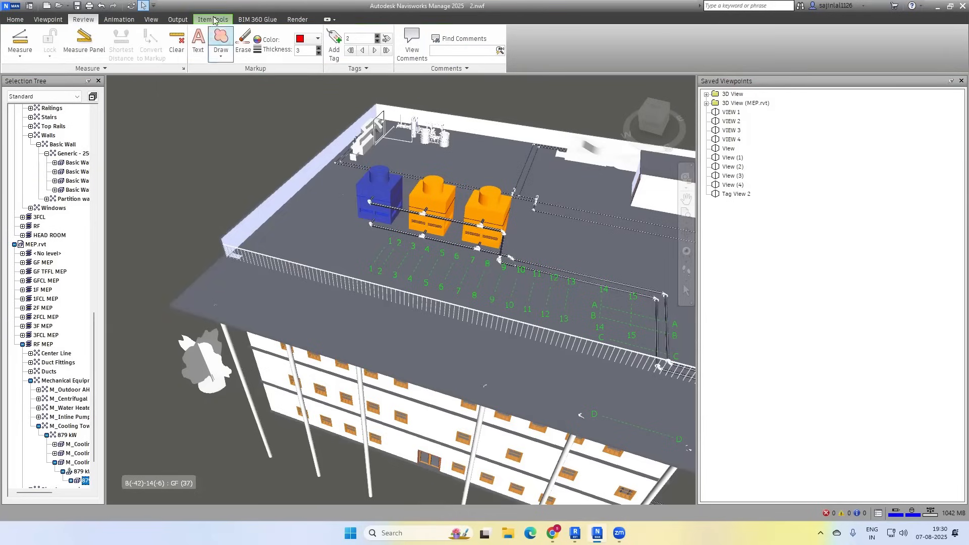
click(220, 130)
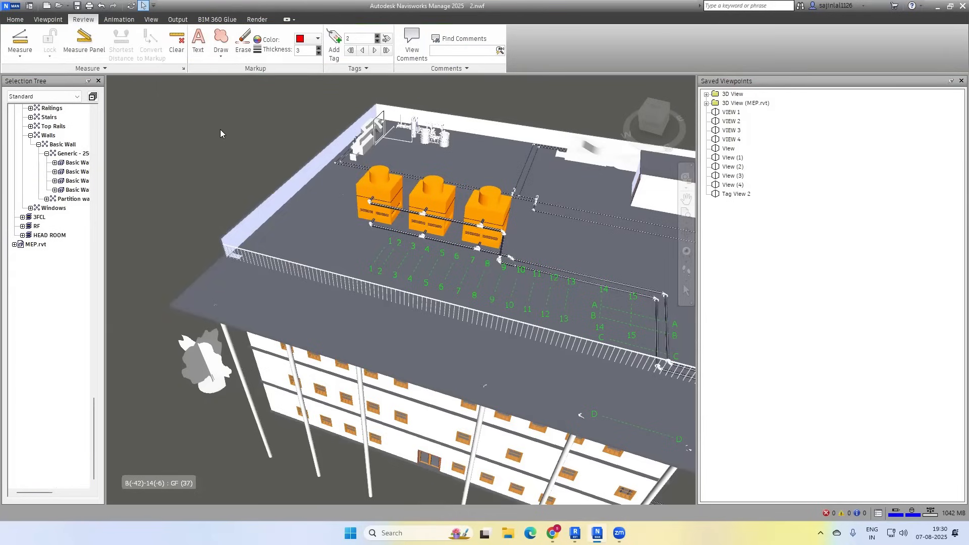
Move the end cooling tower out of the row toward the far roof corner, then deselect it.
click(367, 186)
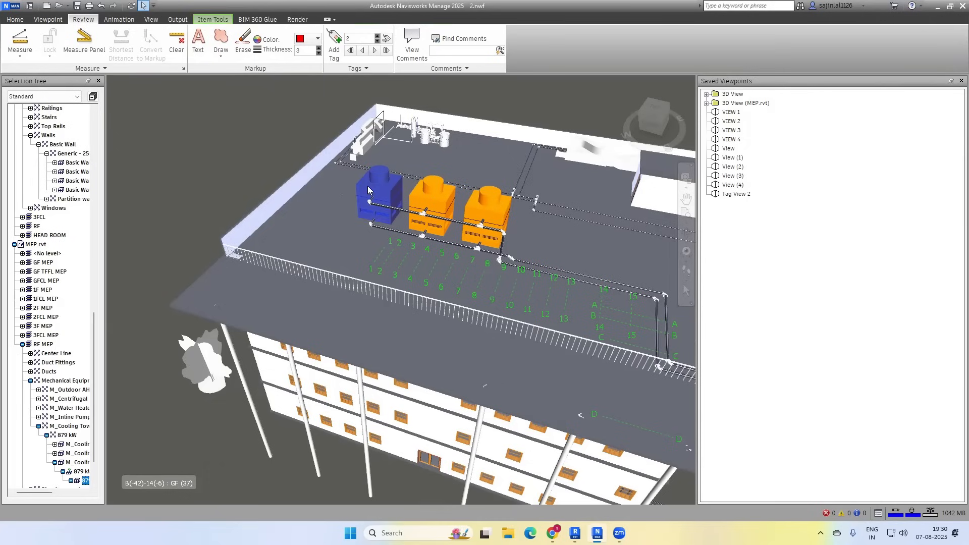
click(216, 19)
click(184, 41)
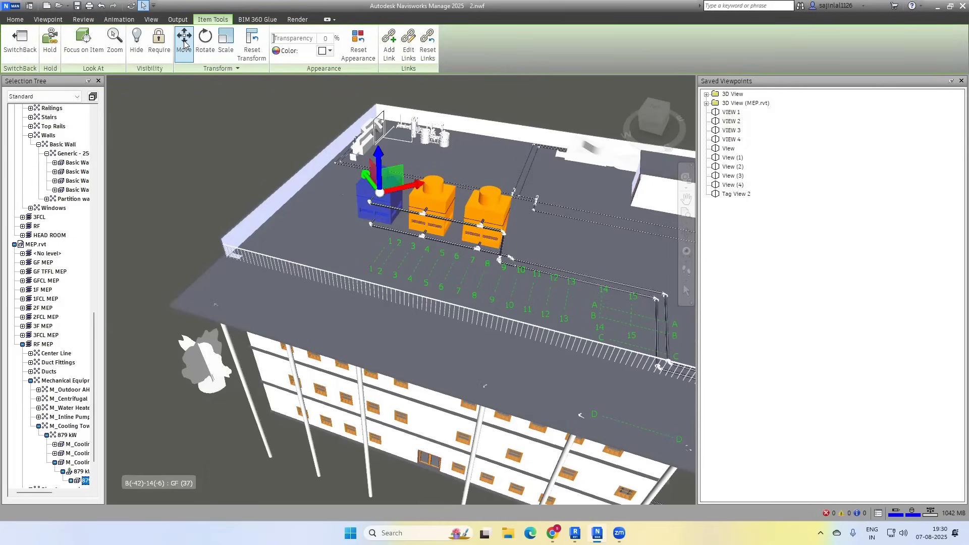
drag(374, 184, 403, 109)
click(288, 138)
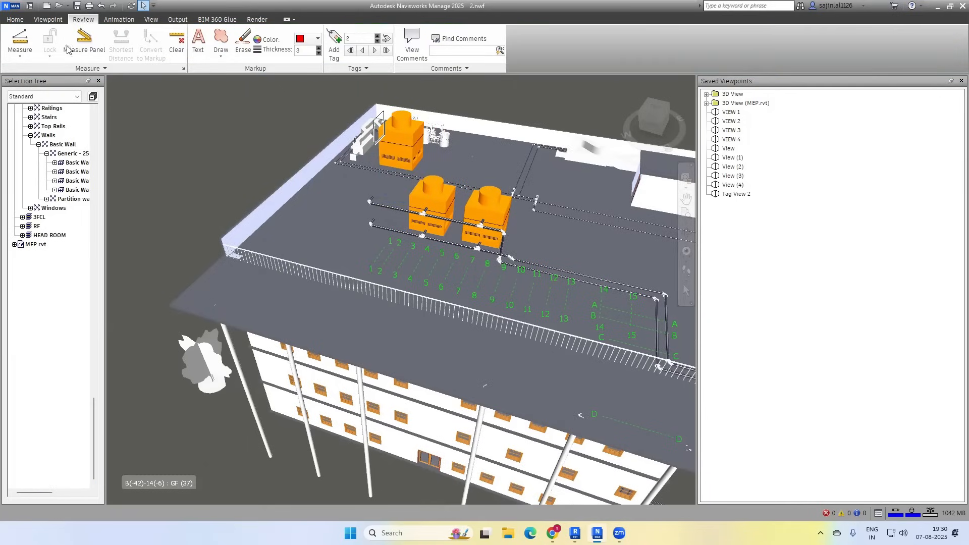
Rotate the moved cooling tower slightly so that it tilts in the vertical plane.
click(378, 130)
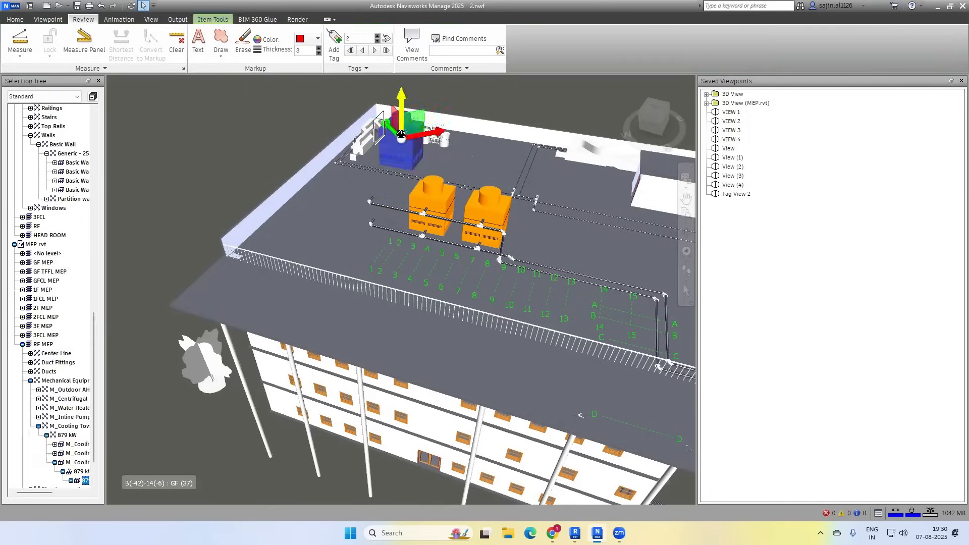
click(214, 20)
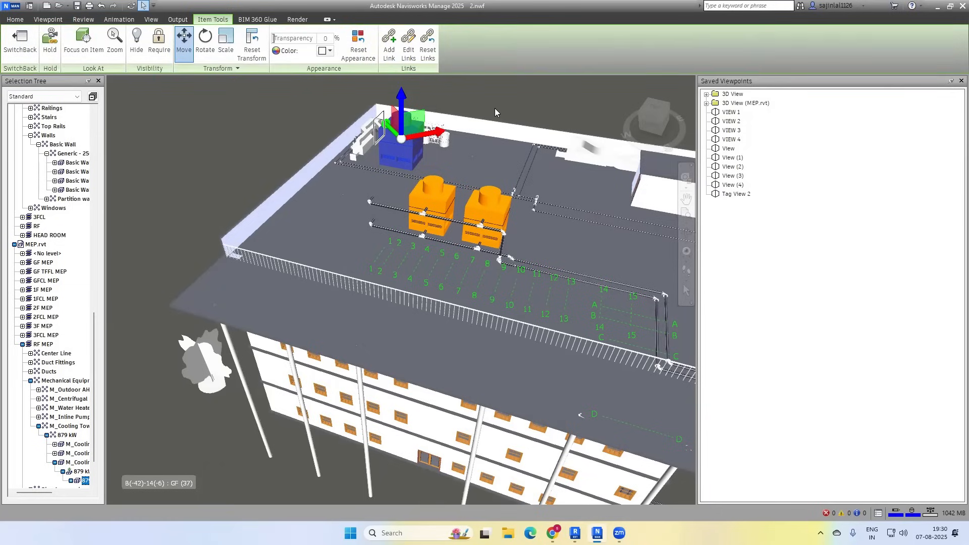
click(205, 43)
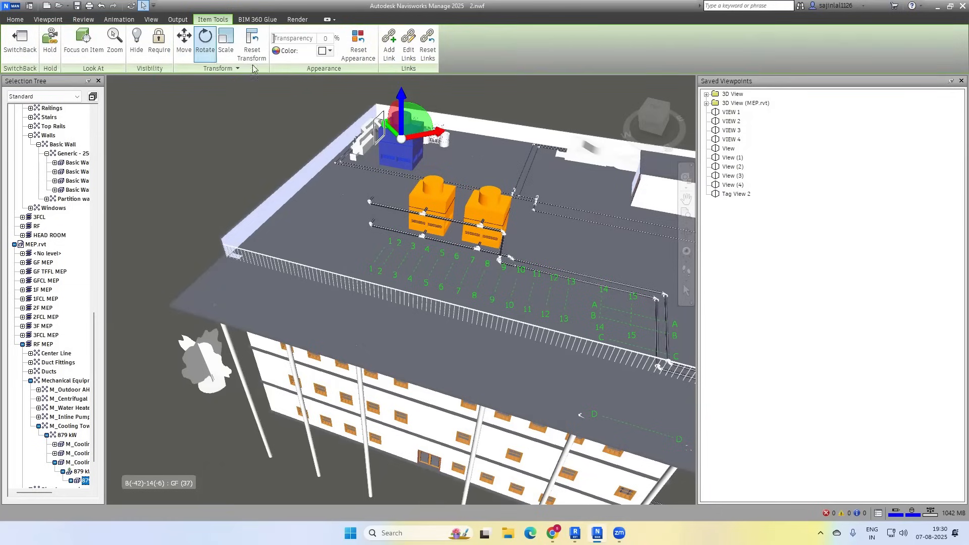
drag(428, 118, 442, 111)
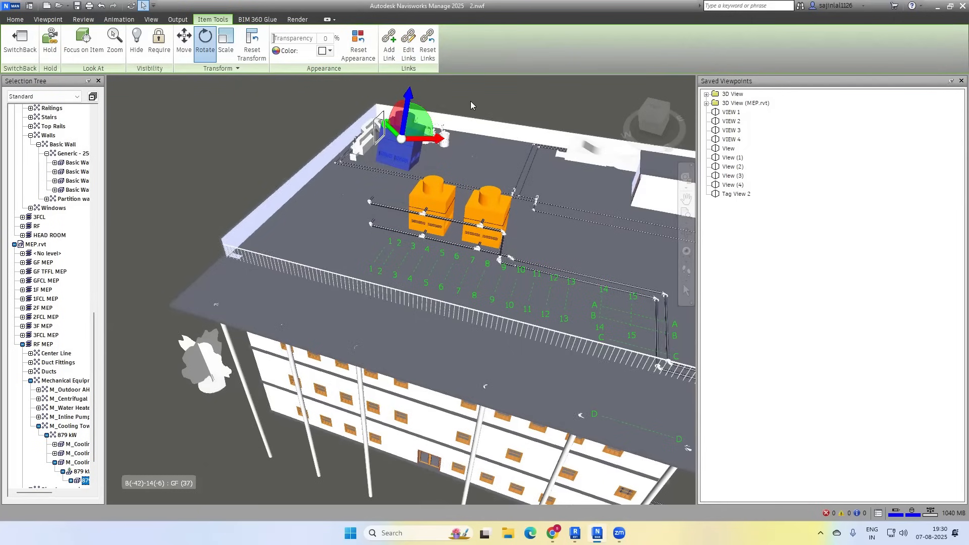
middle_drag(442, 111, 447, 155)
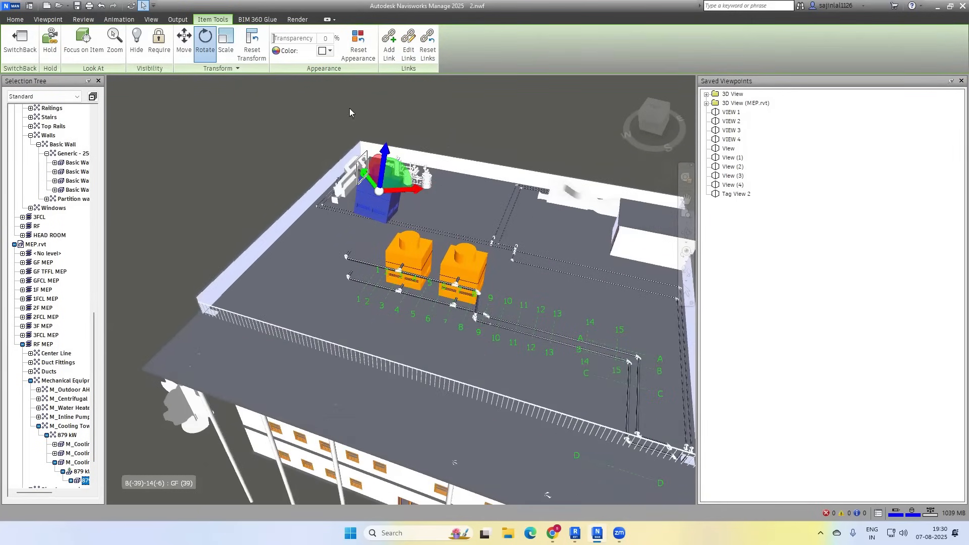
Enlarge the moved cooling tower freehand with the Scale tool, to about 1.14 in Y and 1.21 in Z.
click(226, 43)
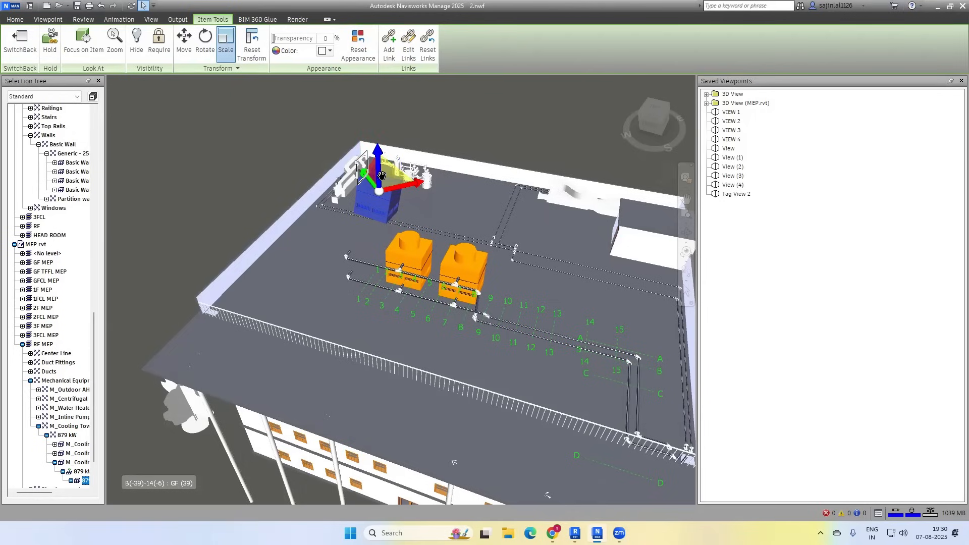
click(226, 43)
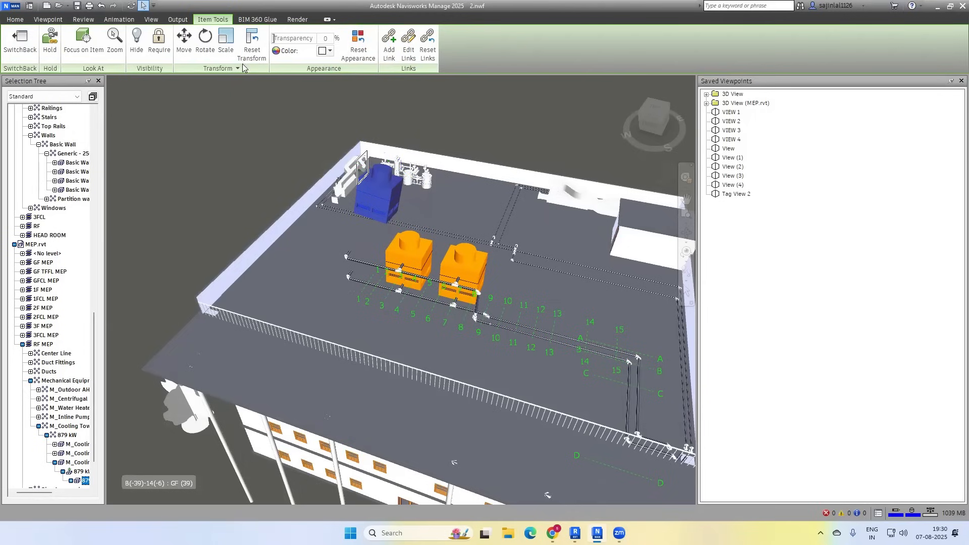
click(225, 43)
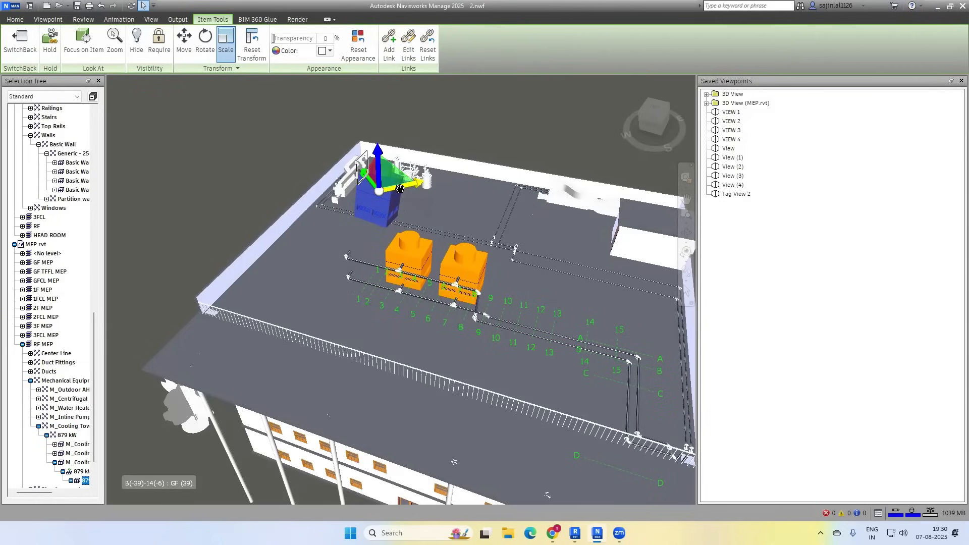
drag(400, 189, 419, 186)
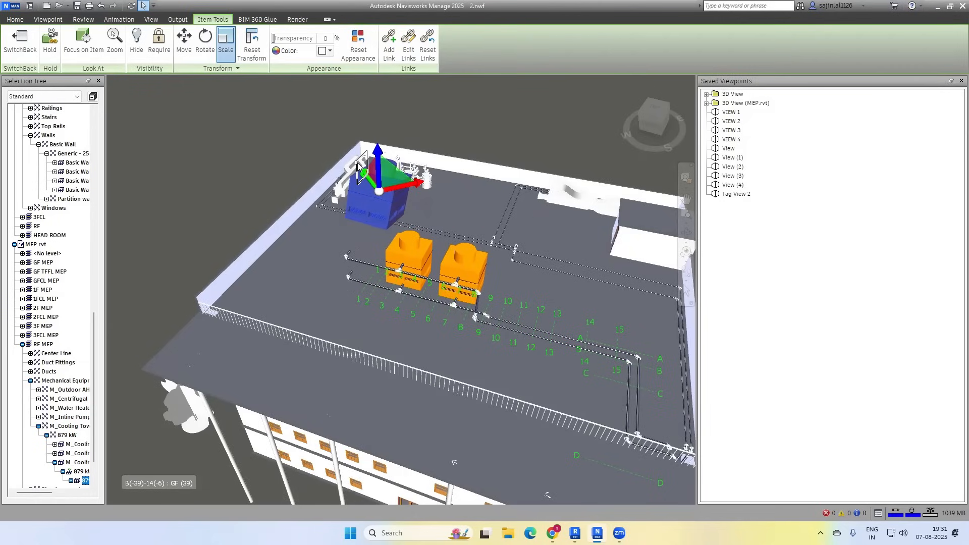
Set the moved cooling tower's X, Y and Z scale factors to 1.5 each.
click(226, 69)
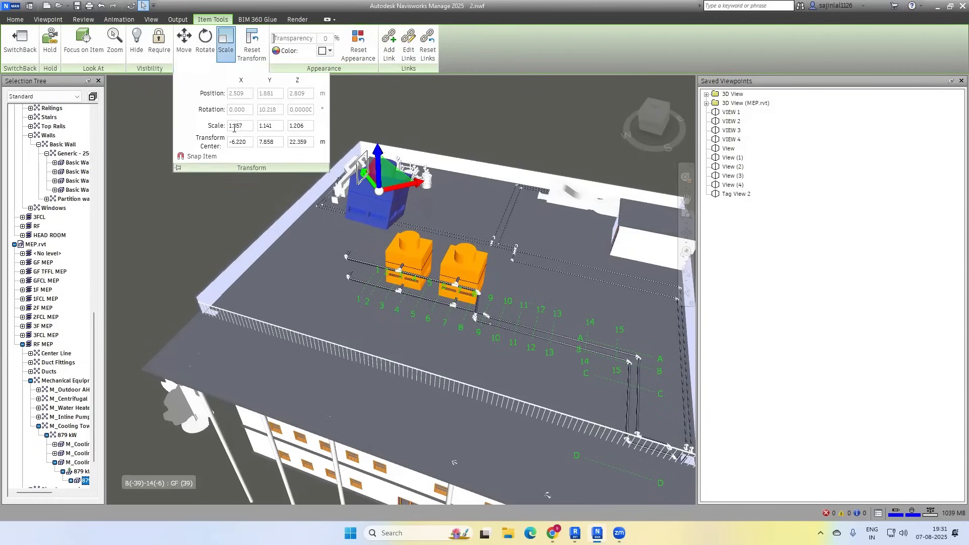
drag(244, 126, 221, 132)
text(1.5)
click(277, 127)
text(1)
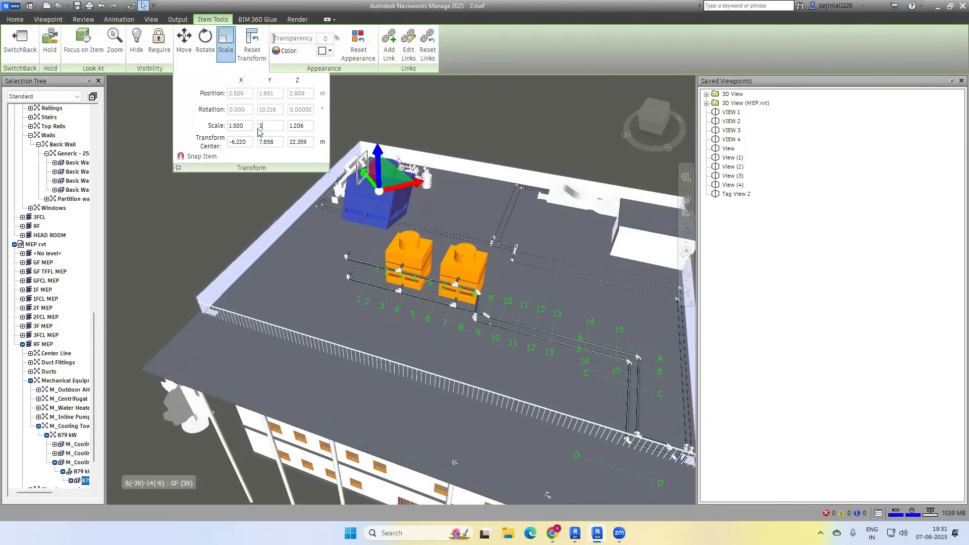
text(.5)
key(Tab)
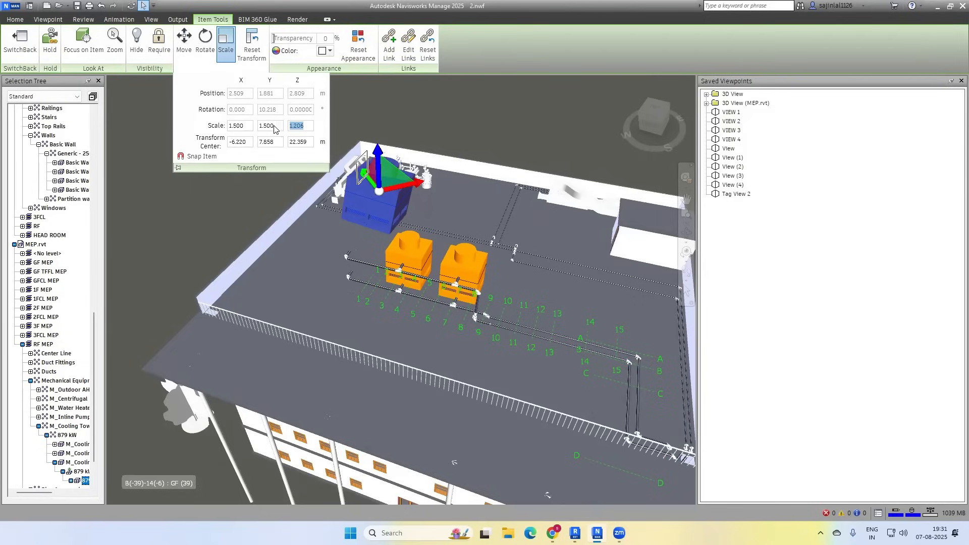
text(1.5)
click(412, 117)
Reset the transform of the enlarged cooling tower to return it to its original place in the row.
click(394, 198)
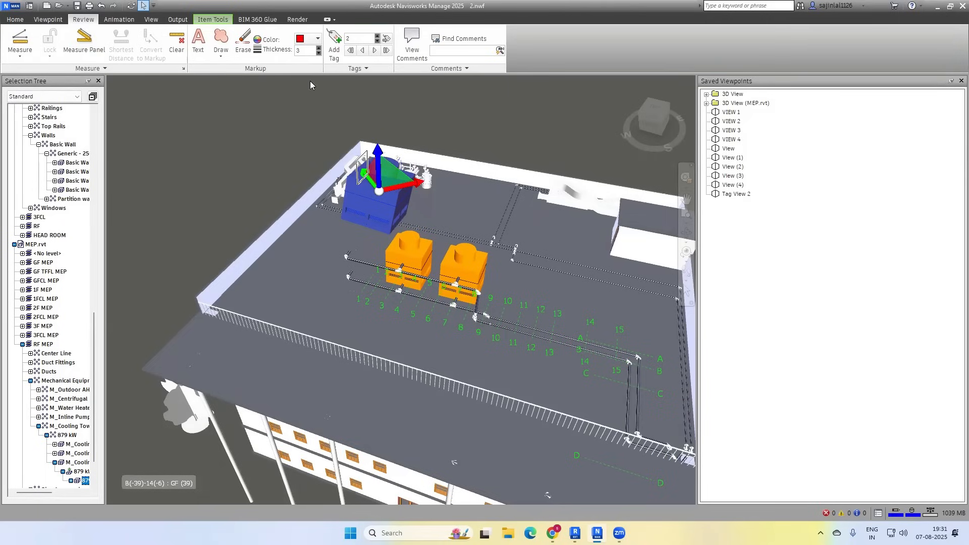
click(217, 20)
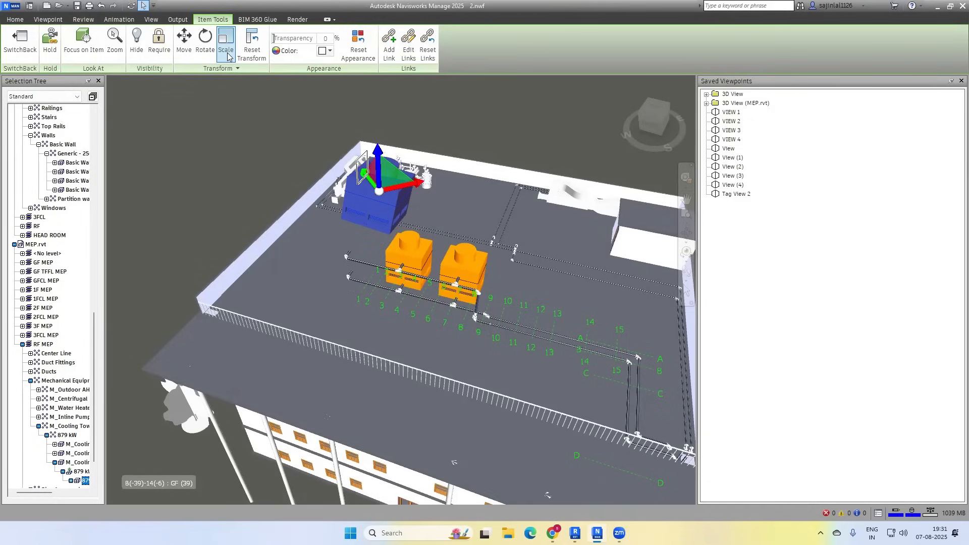
right_click(383, 216)
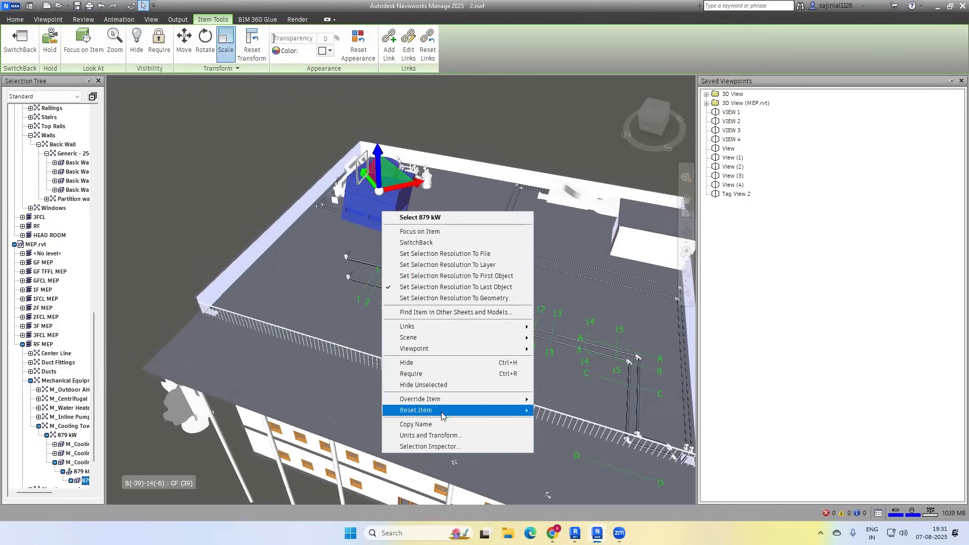
mouse_move(440, 410)
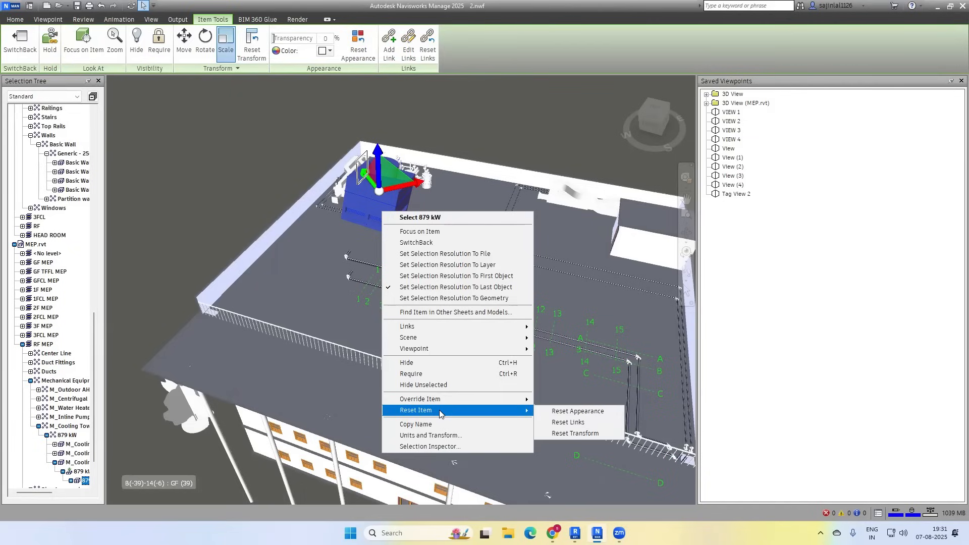
click(571, 434)
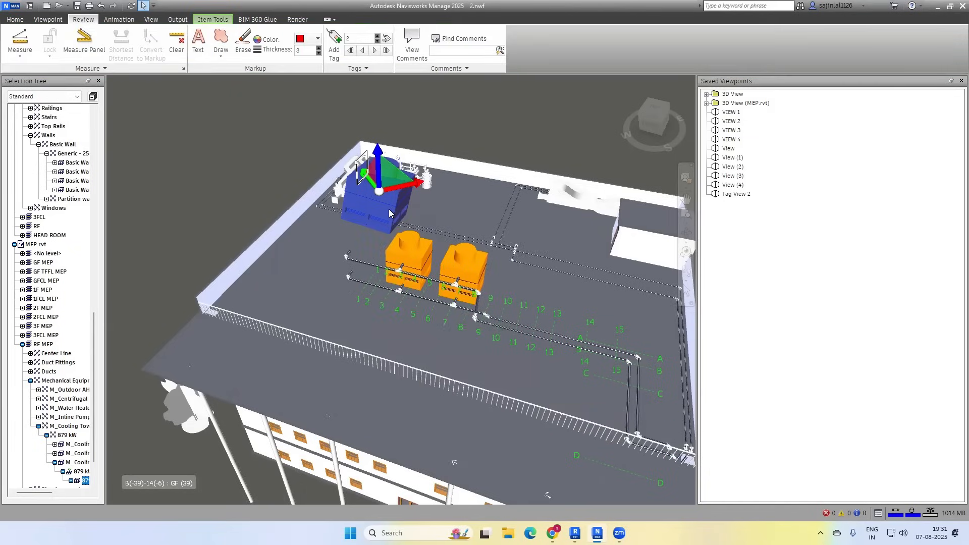
click(225, 20)
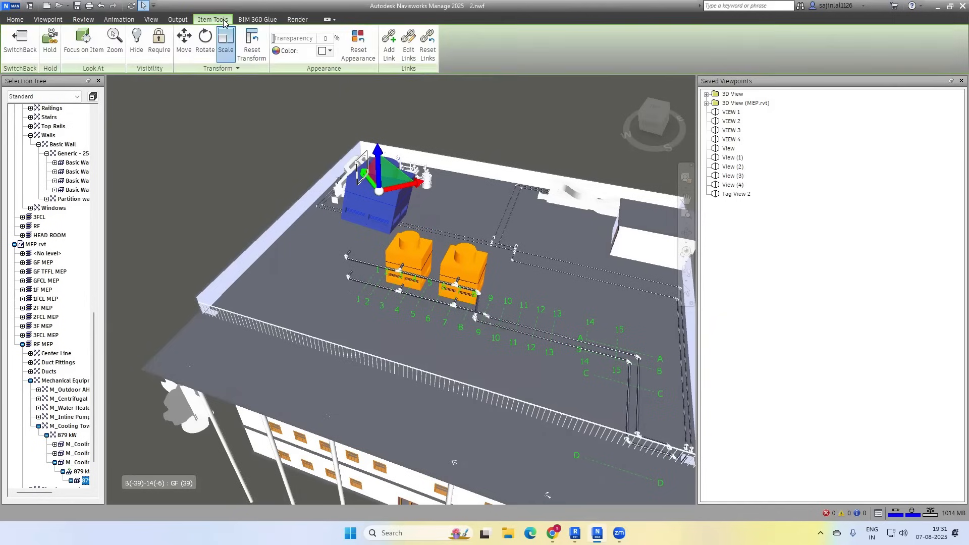
click(254, 55)
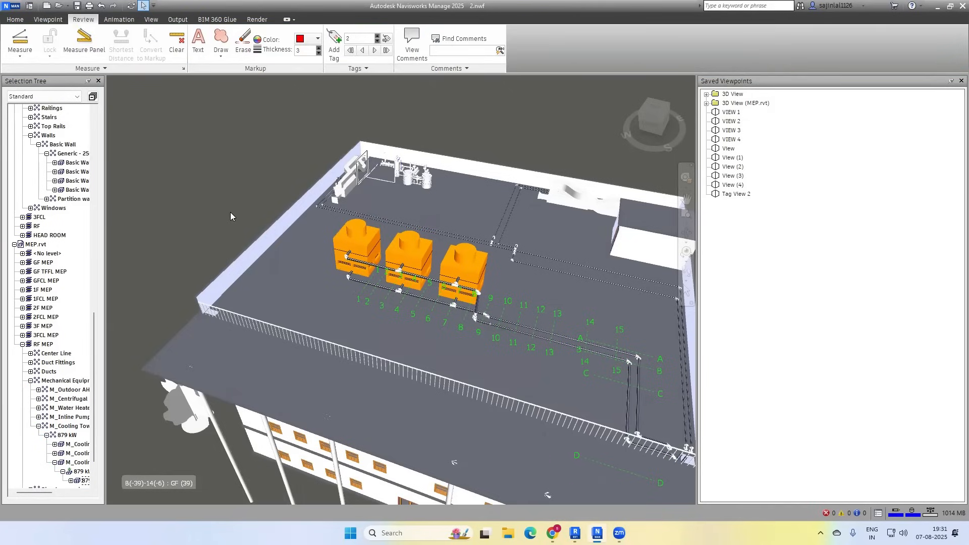
Make the end cooling tower nearest the side parapet semi-transparent, then clear the selection.
click(358, 225)
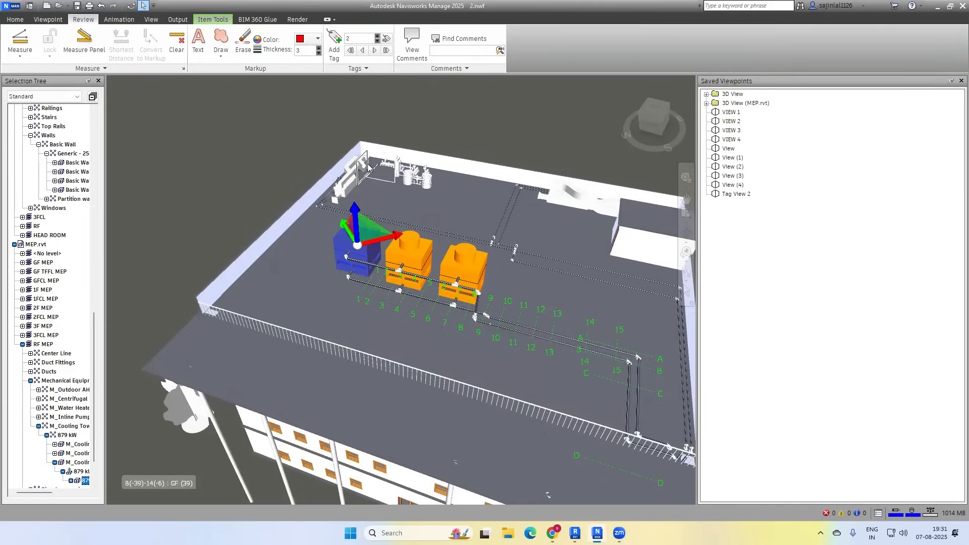
click(208, 19)
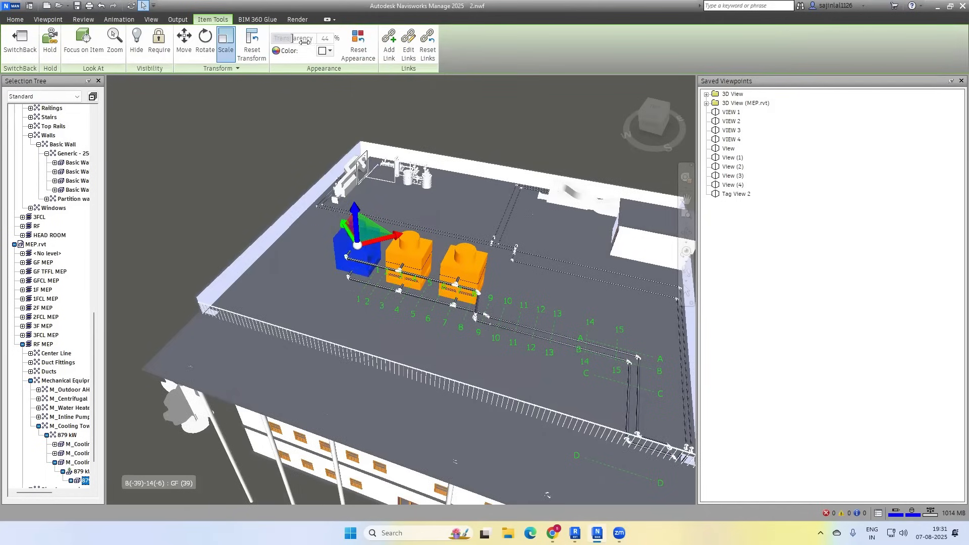
click(269, 217)
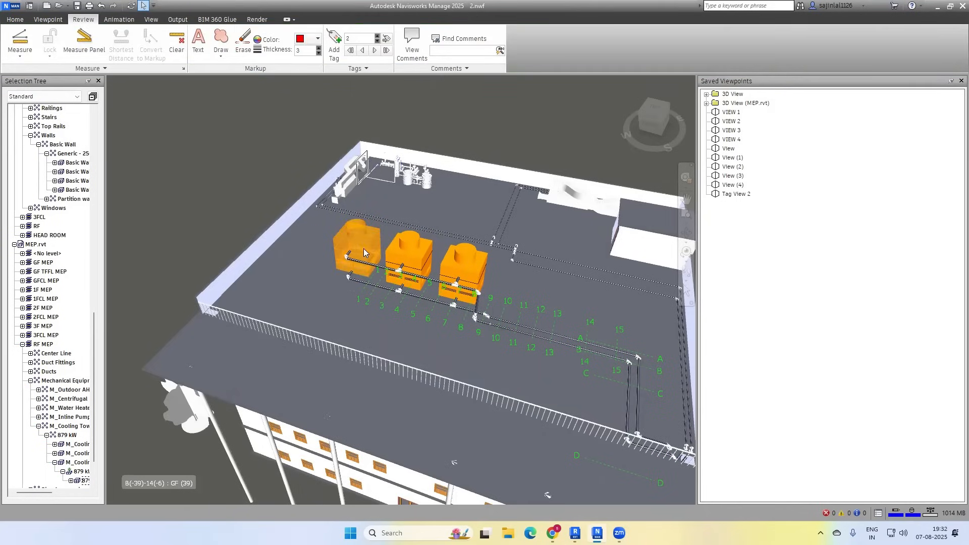
Select the whole ARCH.rvt model and raise its transparency so the services inside show through, then deselect it.
scroll(296, 146, down, 3)
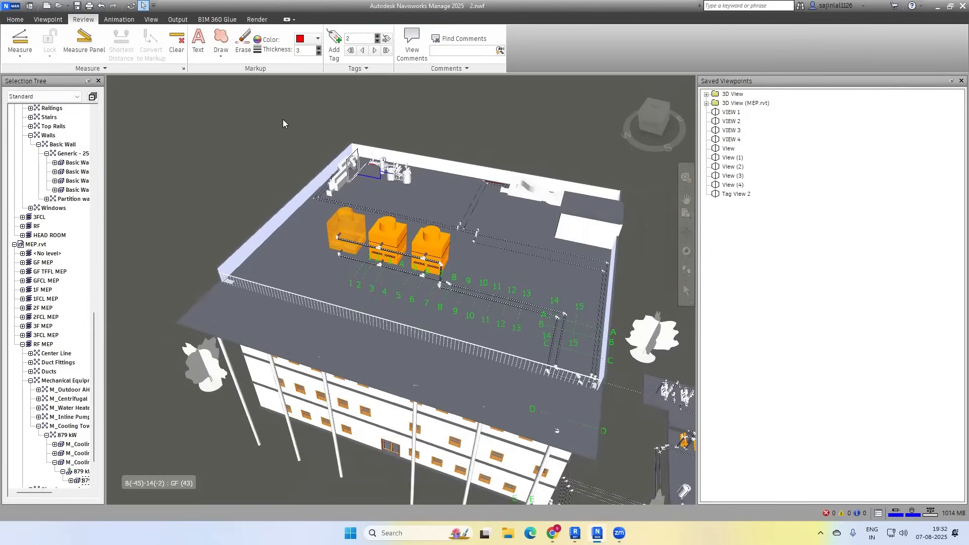
scroll(283, 122, down, 2)
scroll(76, 212, up, 10)
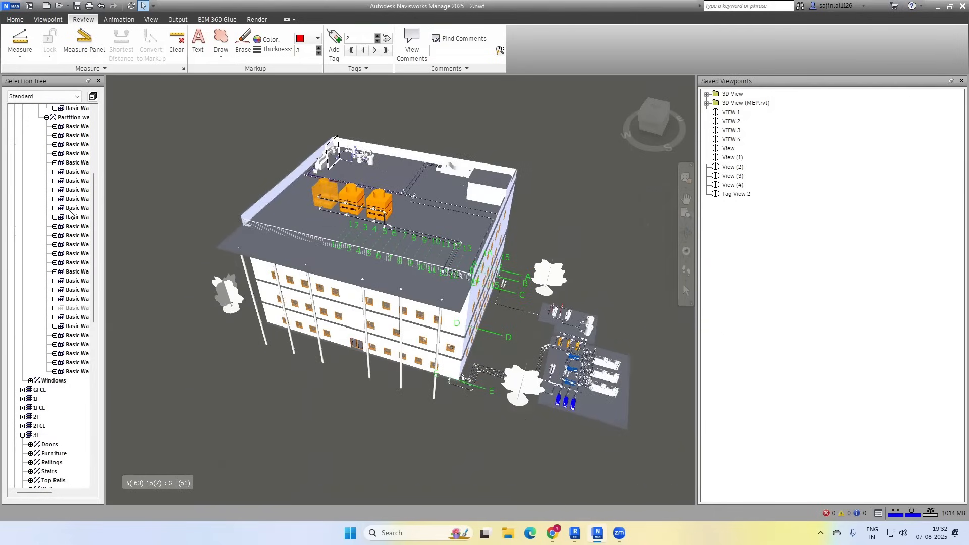
click(37, 108)
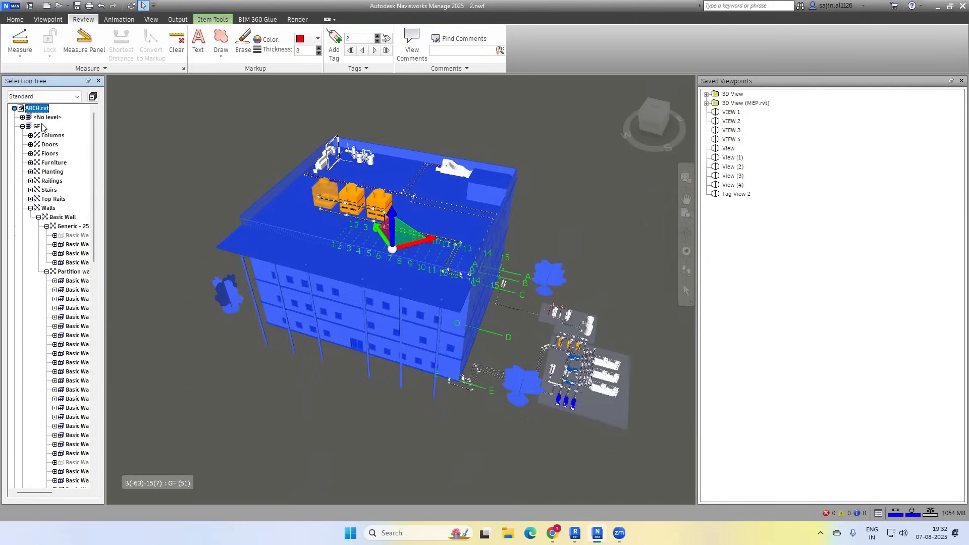
click(211, 20)
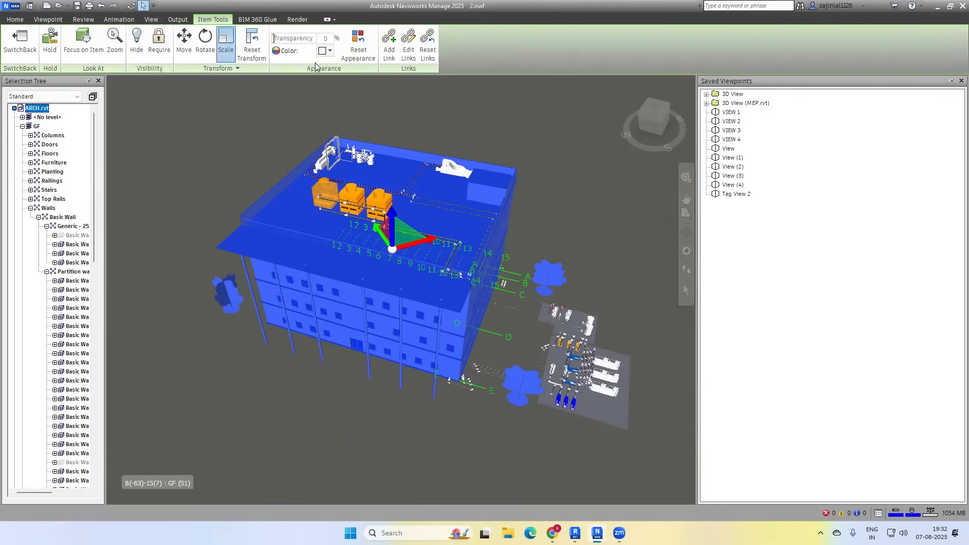
drag(296, 39, 307, 39)
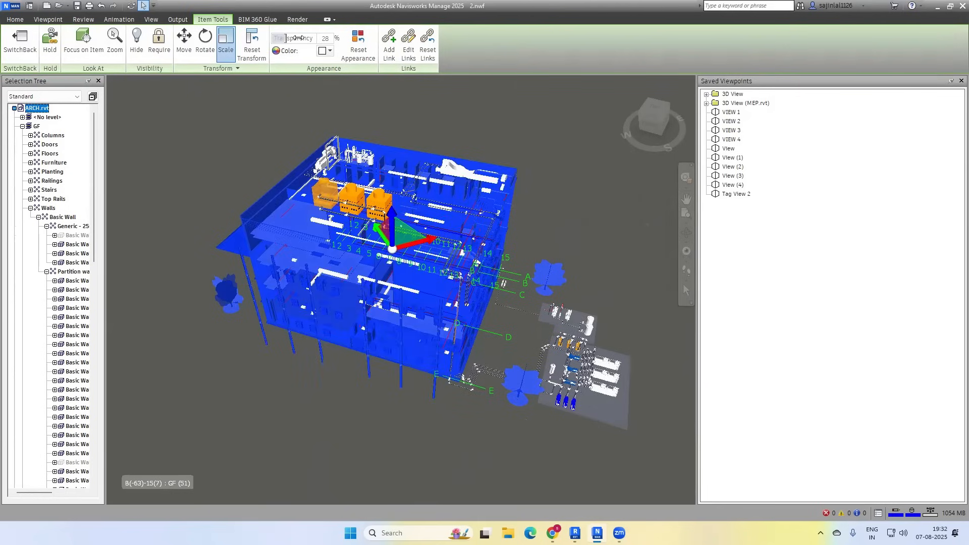
click(276, 138)
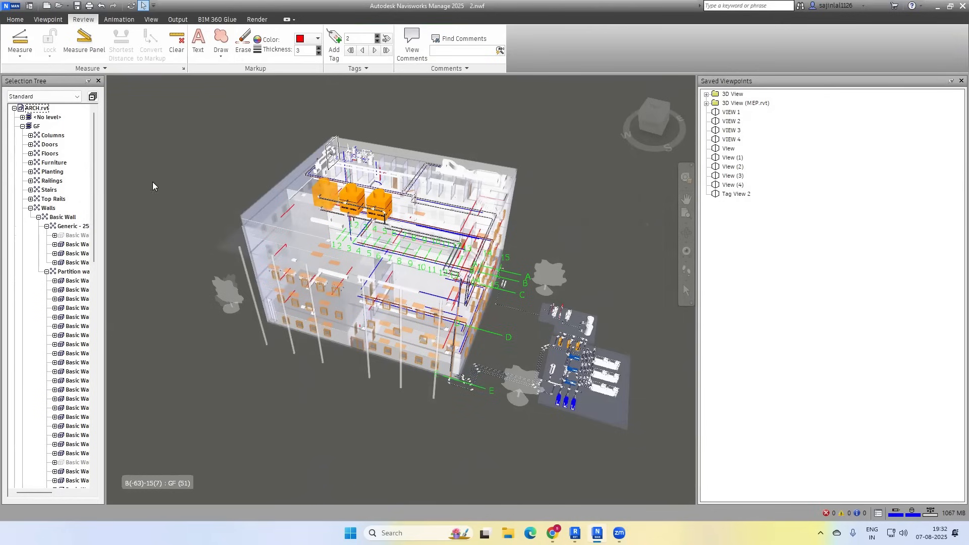
Reduce the transparency of the ARCH.rvt model to 8% and clear the selection.
click(44, 111)
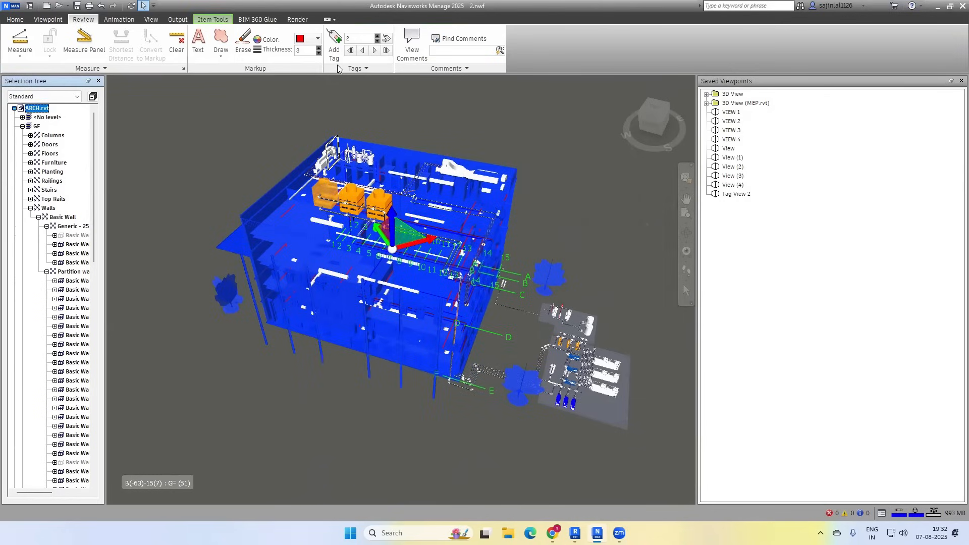
click(213, 20)
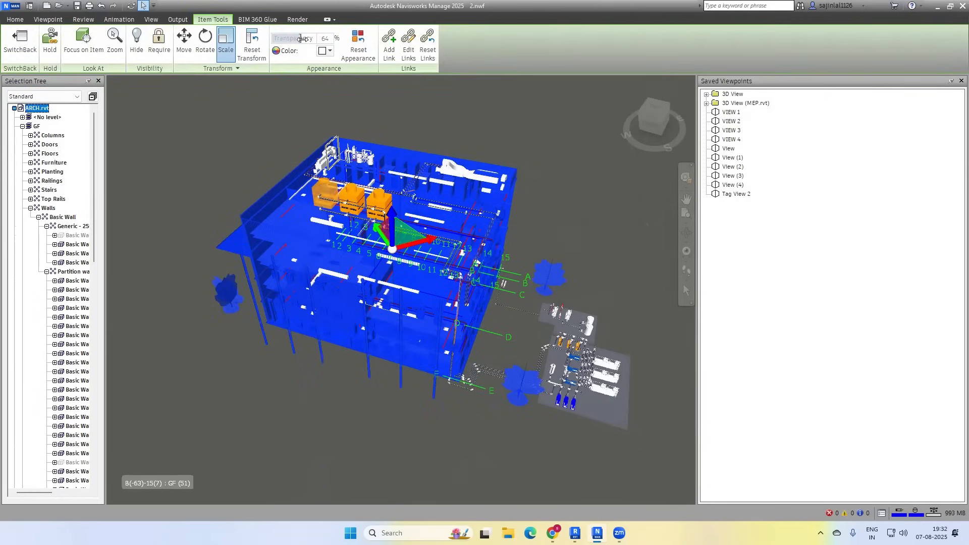
drag(300, 38, 277, 39)
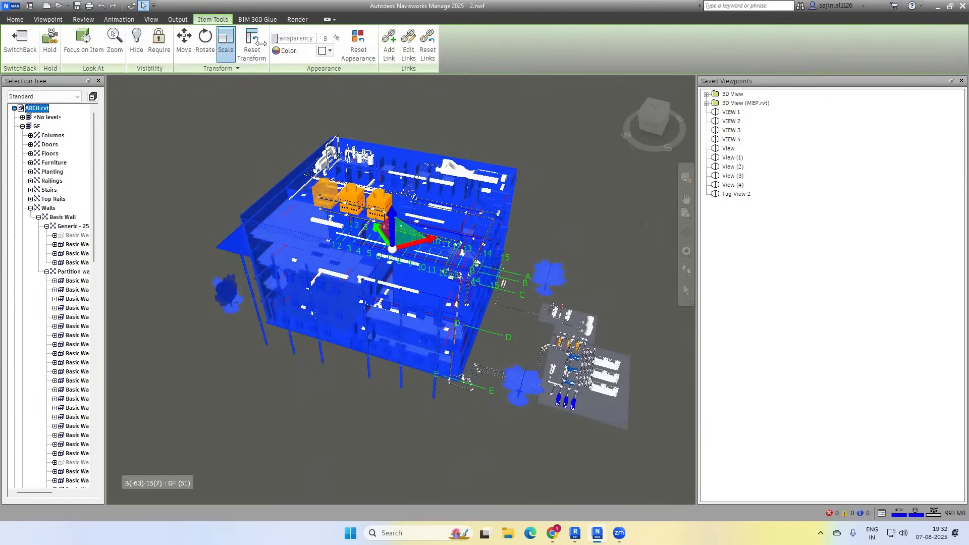
key(Escape)
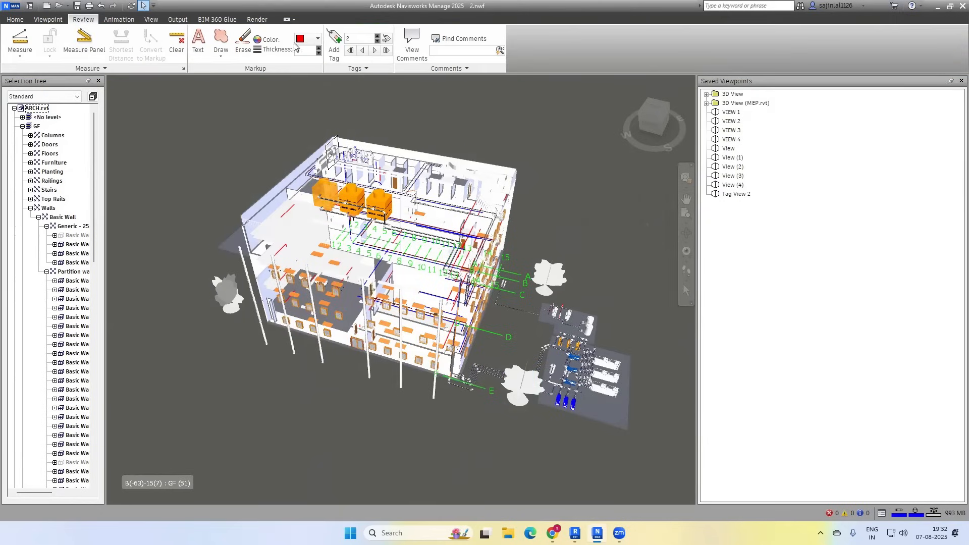
Remove the remaining transparency from the ARCH.rvt model to make it fully opaque, then deselect it.
click(37, 108)
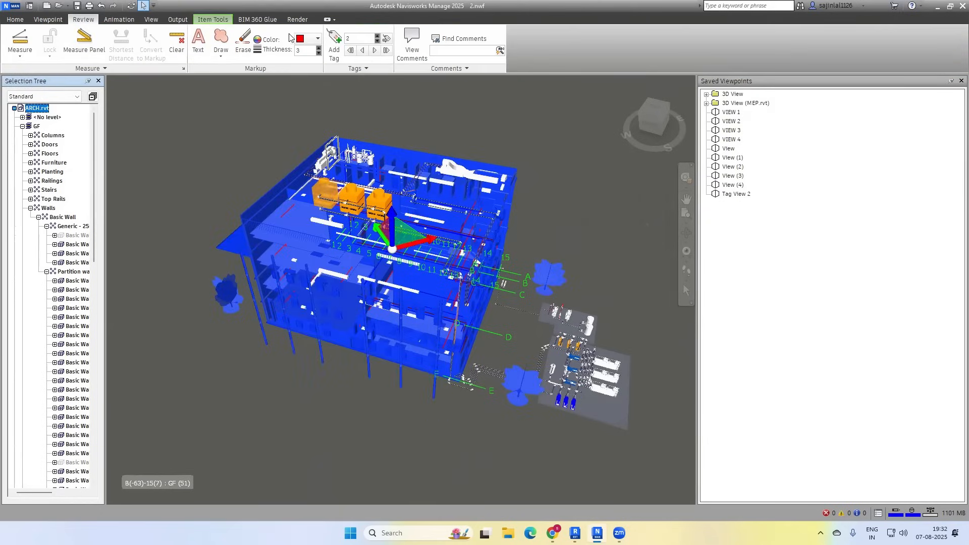
click(212, 19)
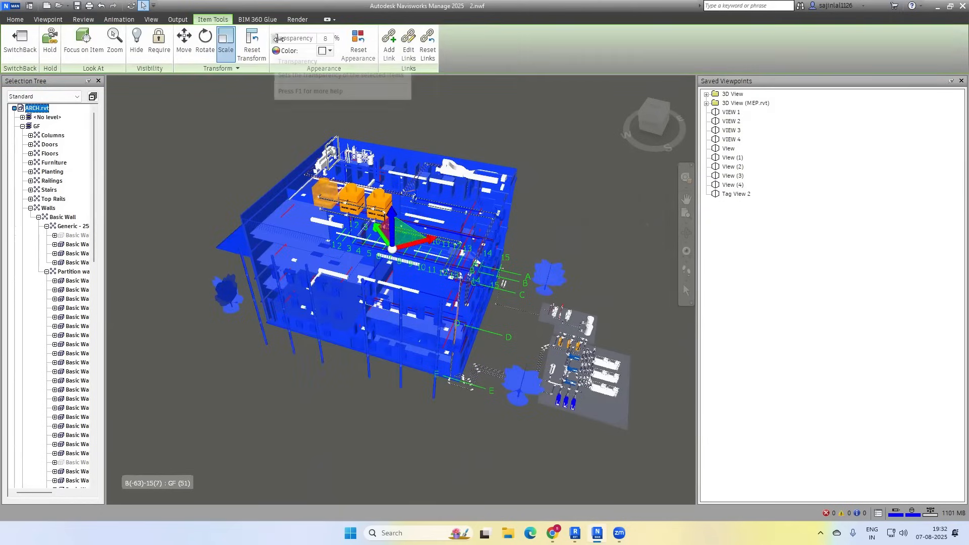
drag(277, 39, 272, 39)
click(171, 187)
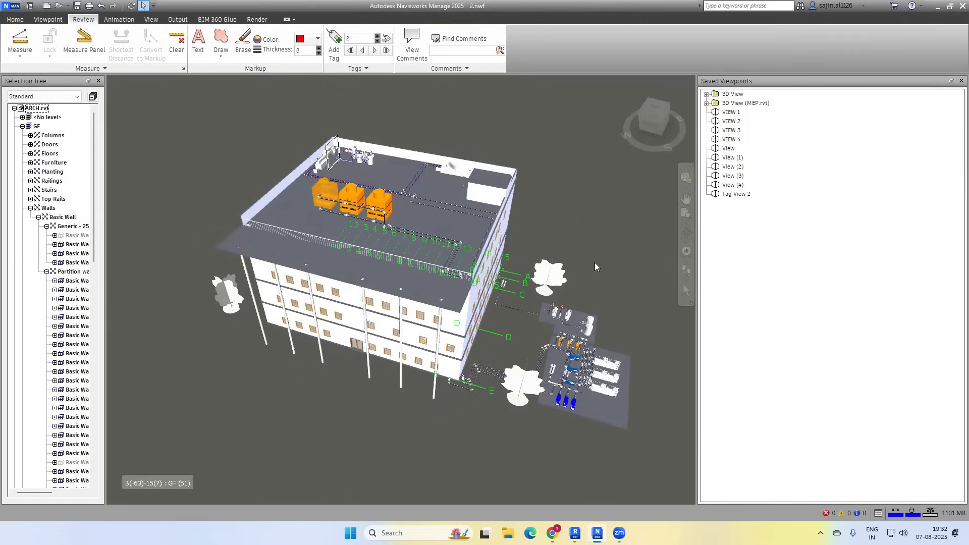
Set the end cooling tower's transparency back to fully opaque and clear the selection.
click(324, 196)
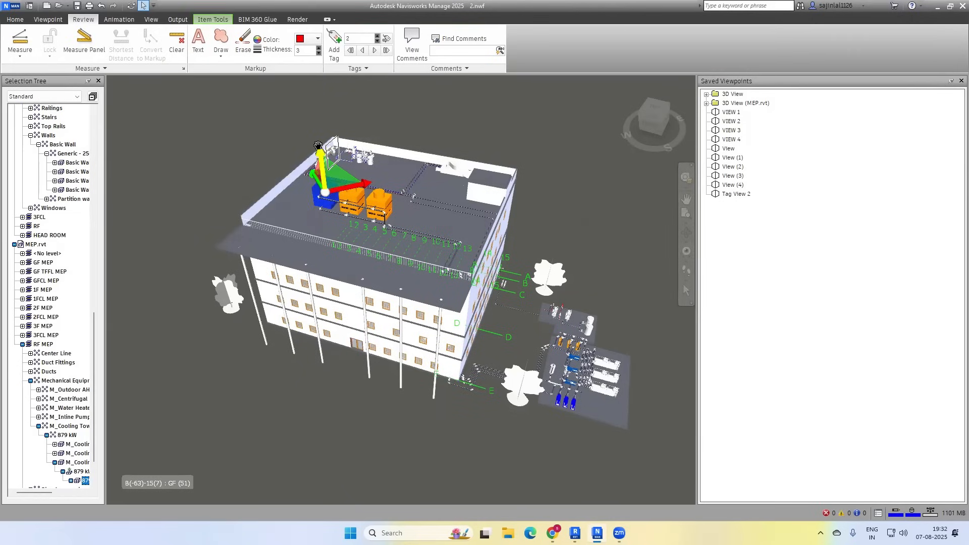
click(215, 20)
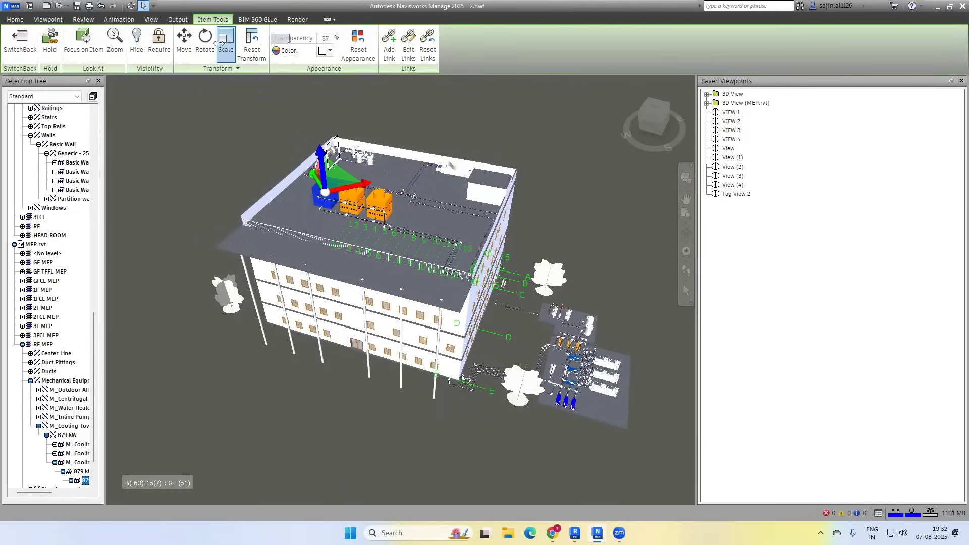
click(227, 144)
Override the color of the end cooling tower on the roof with magenta, then deselect it.
scroll(335, 180, up, 3)
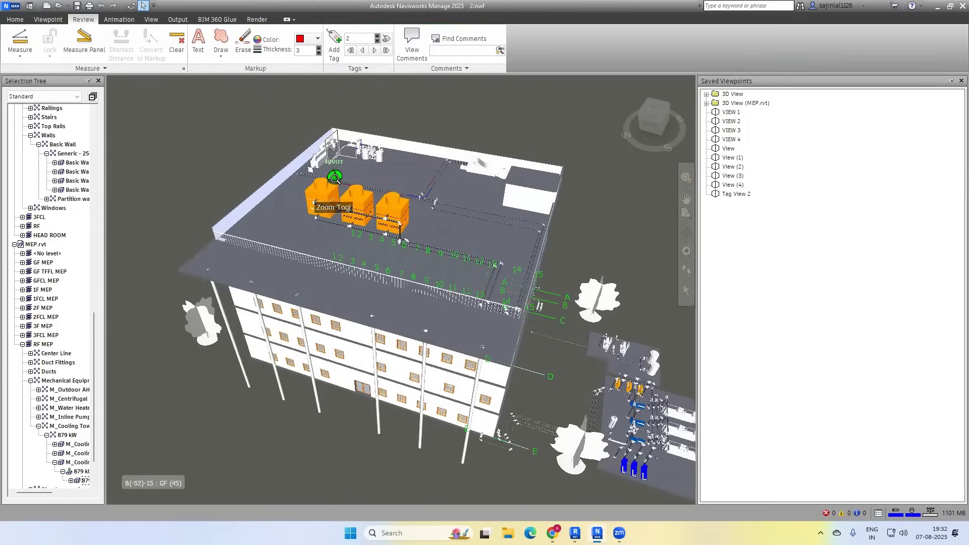
click(324, 202)
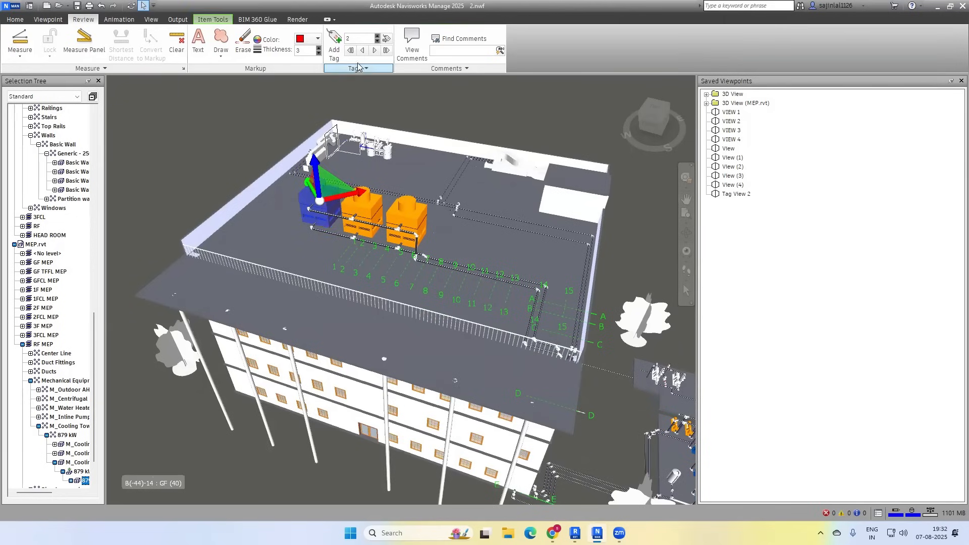
click(214, 20)
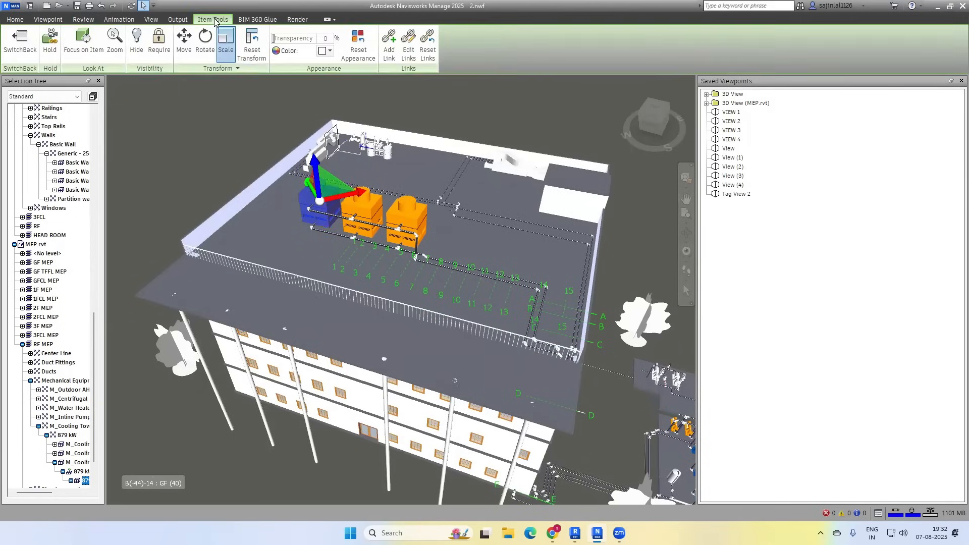
click(330, 51)
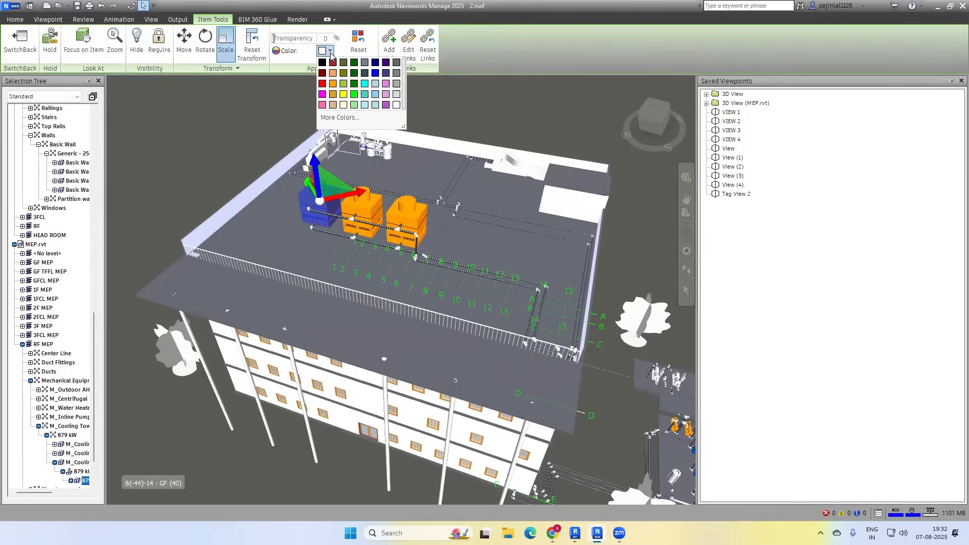
click(331, 83)
click(239, 132)
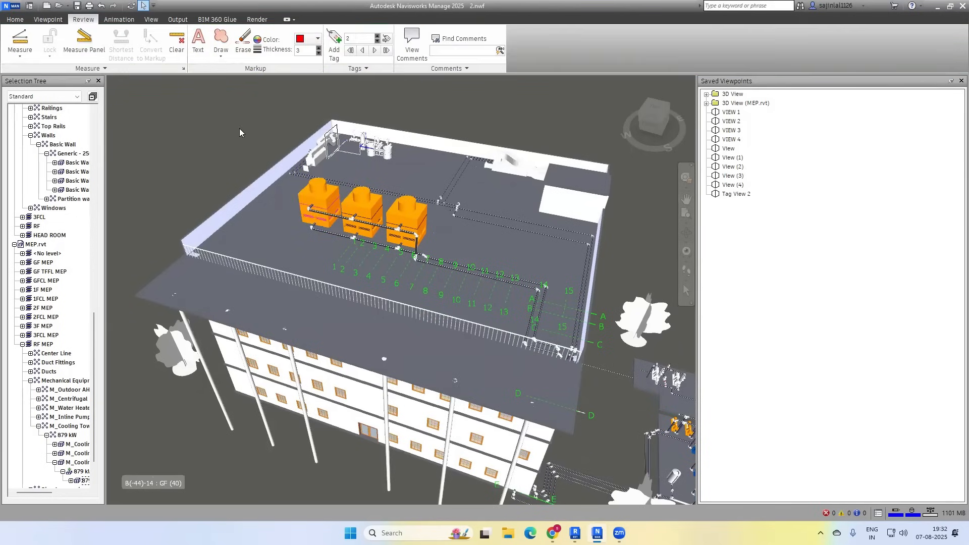
Select the end cooling tower and set the markup color to orange.
click(327, 204)
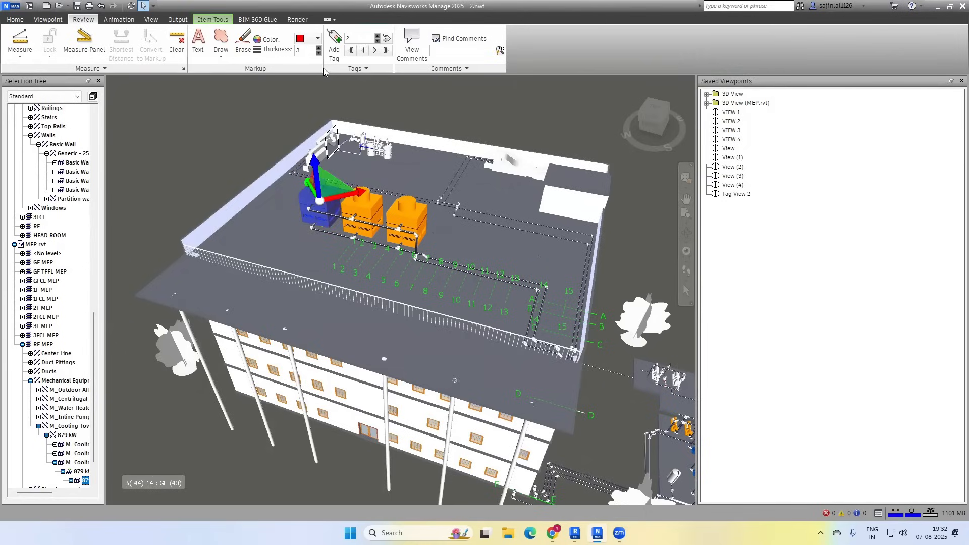
click(309, 39)
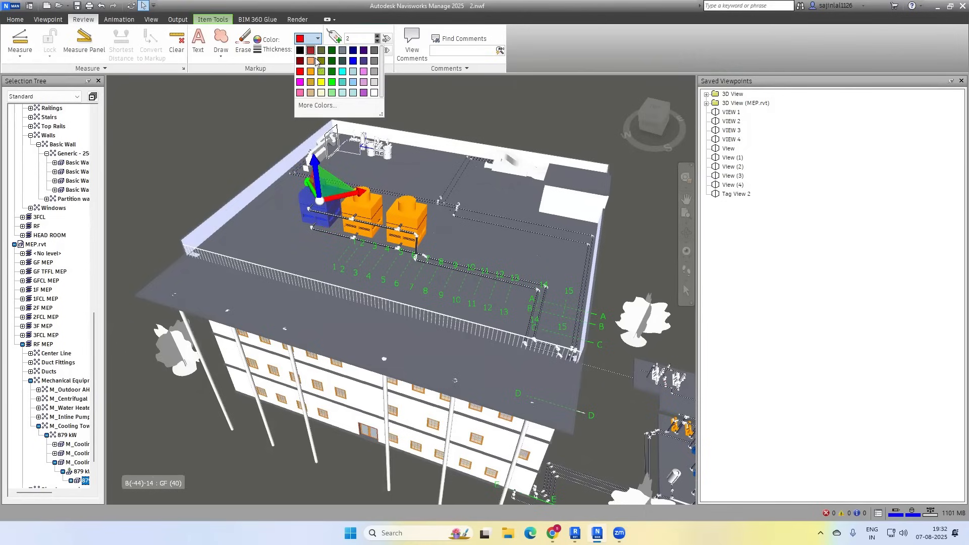
click(312, 83)
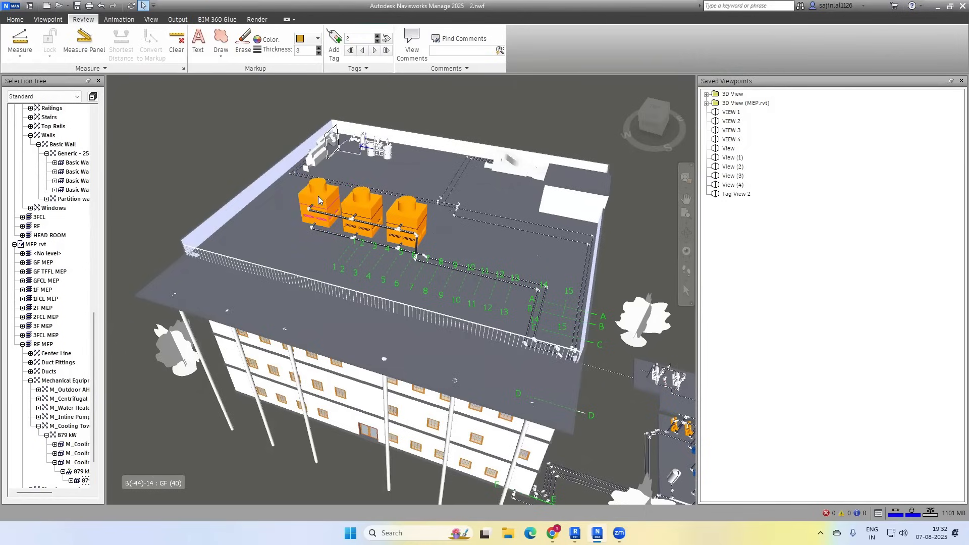
Set the markup color to black and clear the selection.
click(315, 40)
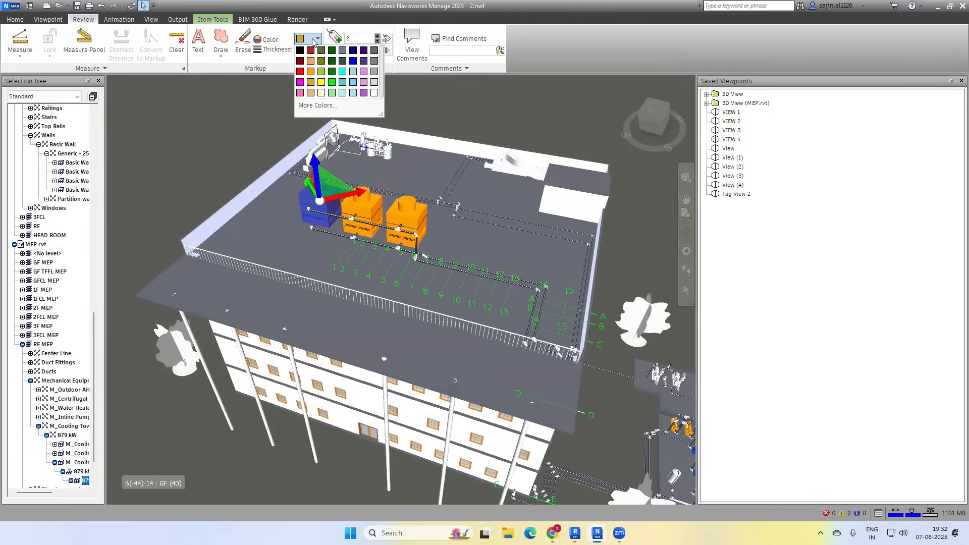
click(299, 51)
click(229, 162)
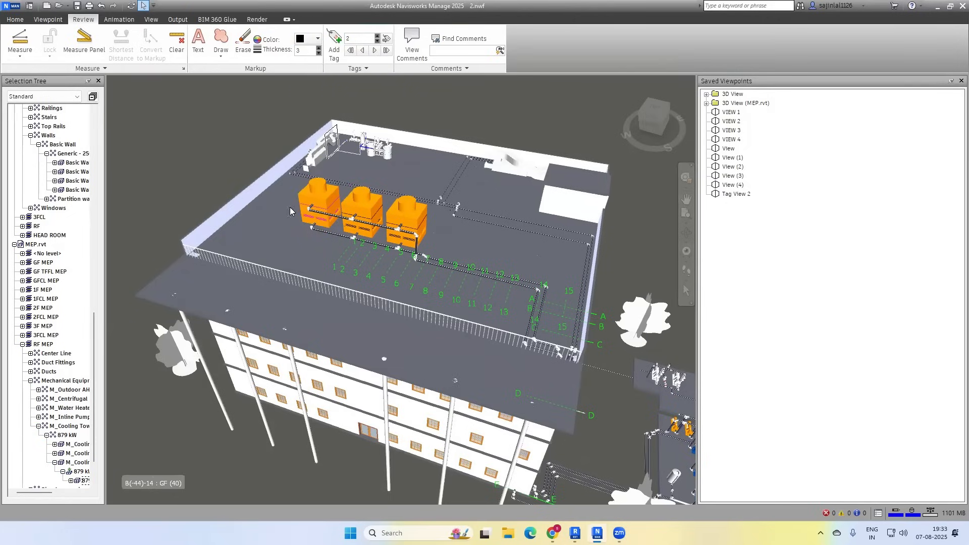
Switch the viewpoint's render mode to Shaded.
click(15, 19)
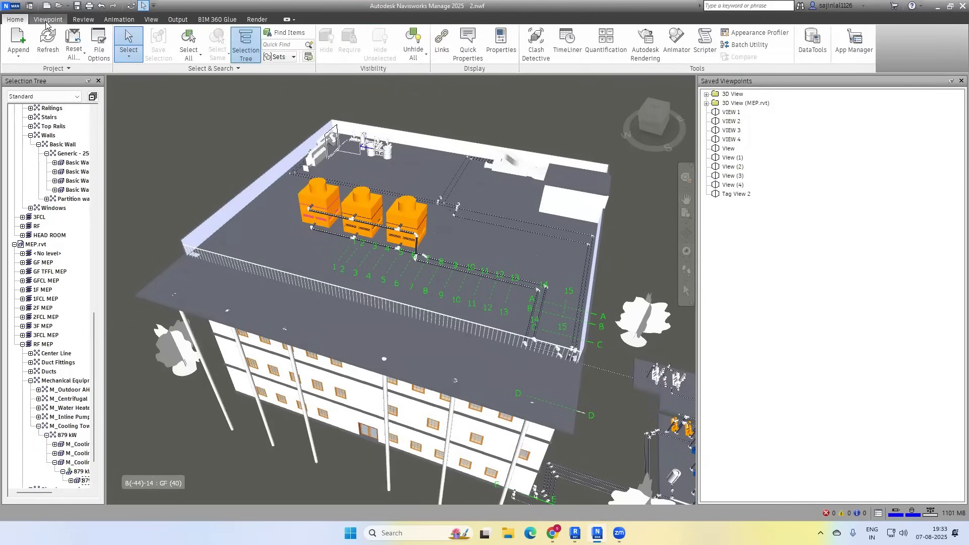
click(48, 19)
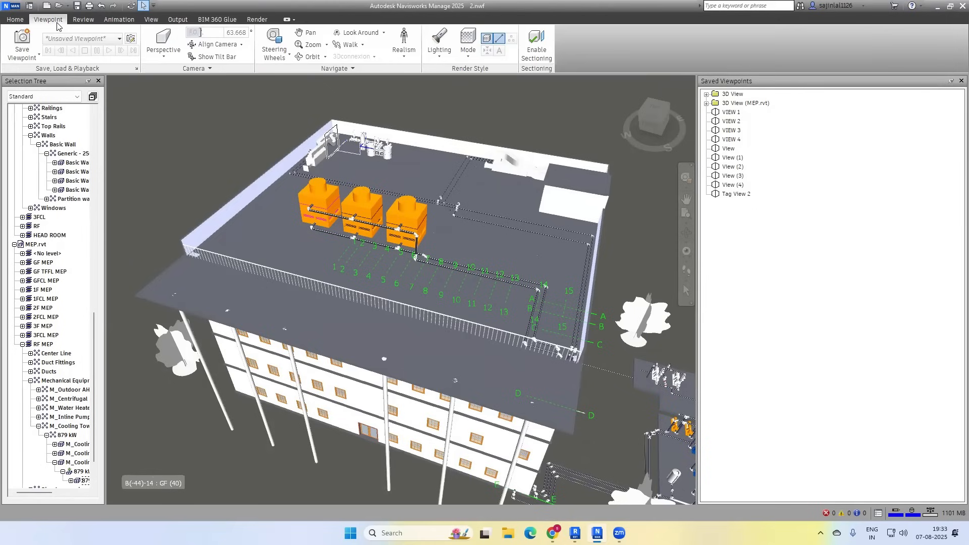
click(468, 44)
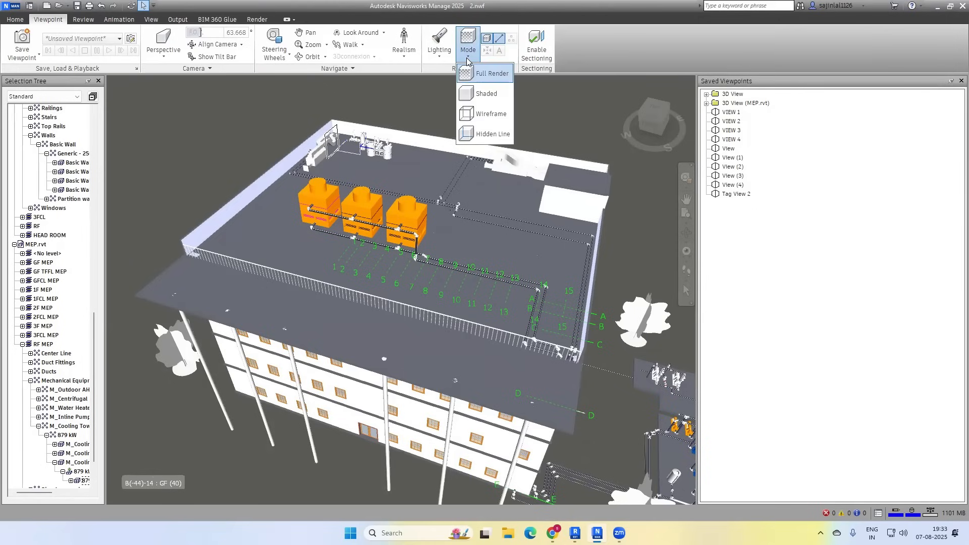
click(472, 95)
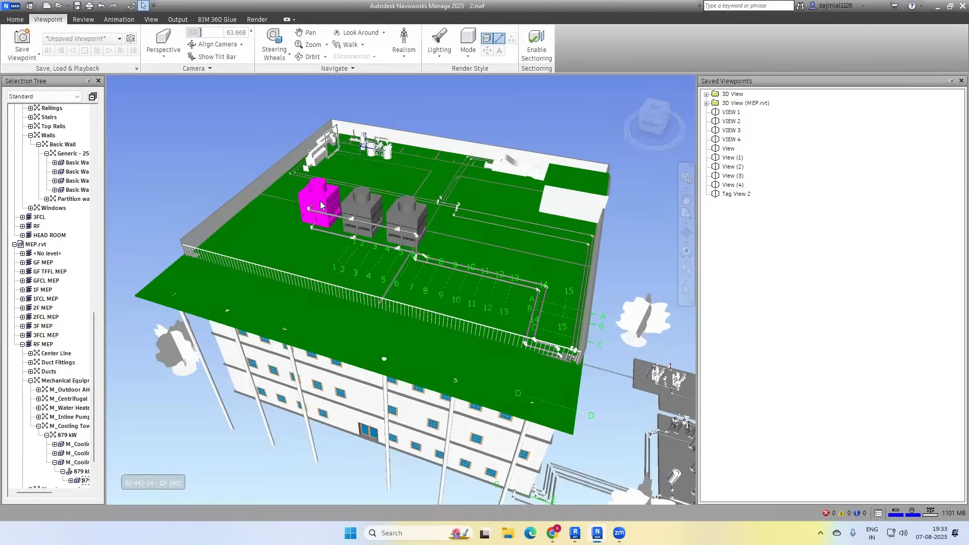
click(470, 54)
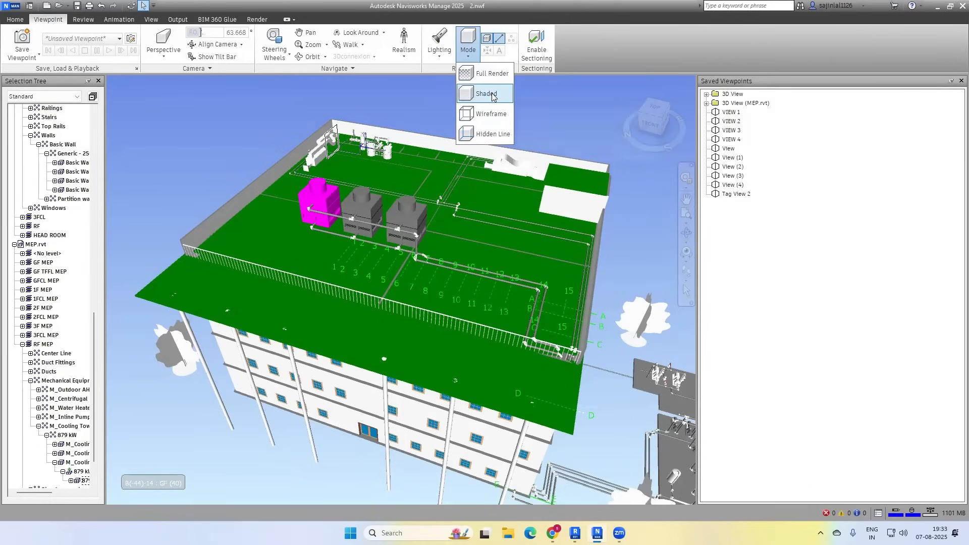
click(240, 126)
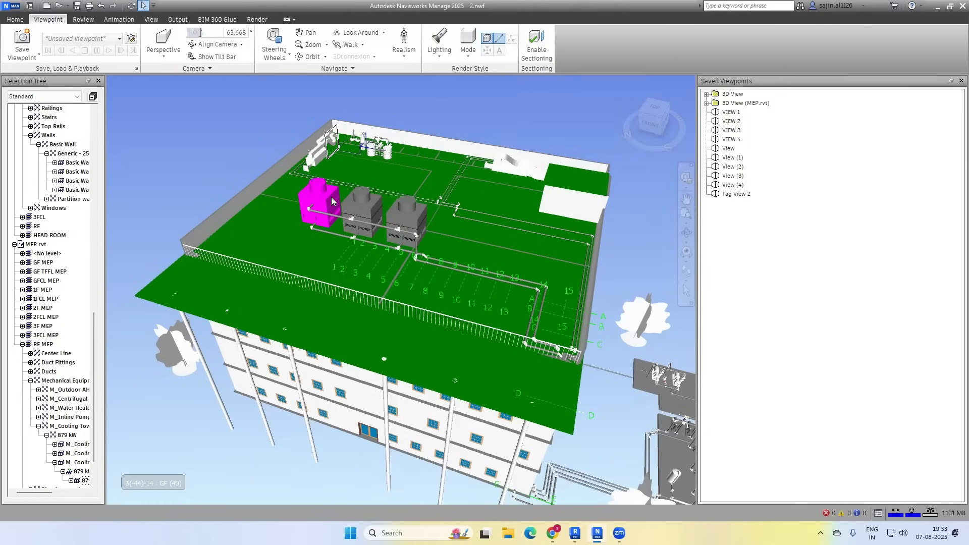
Override the end cooling tower's color with yellow and clear the selection.
click(311, 204)
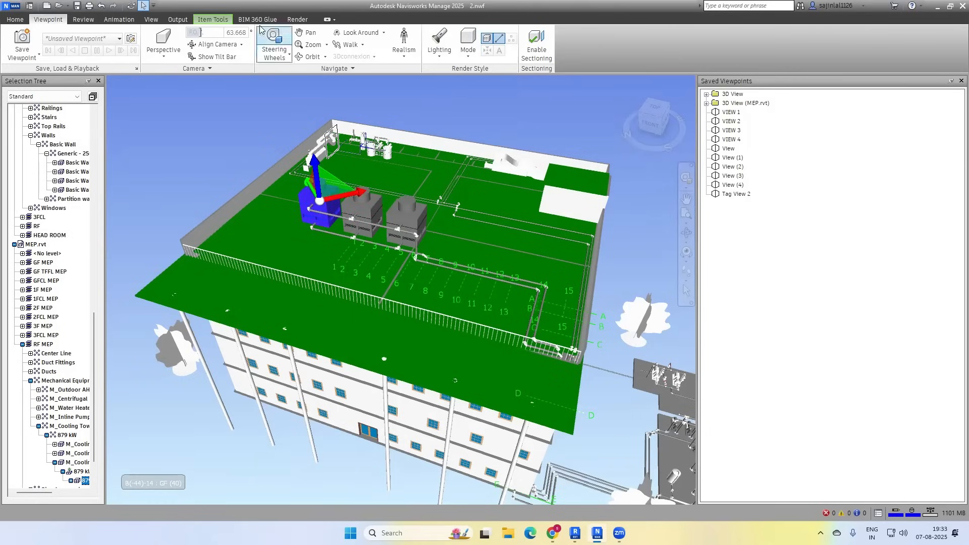
click(213, 20)
click(330, 51)
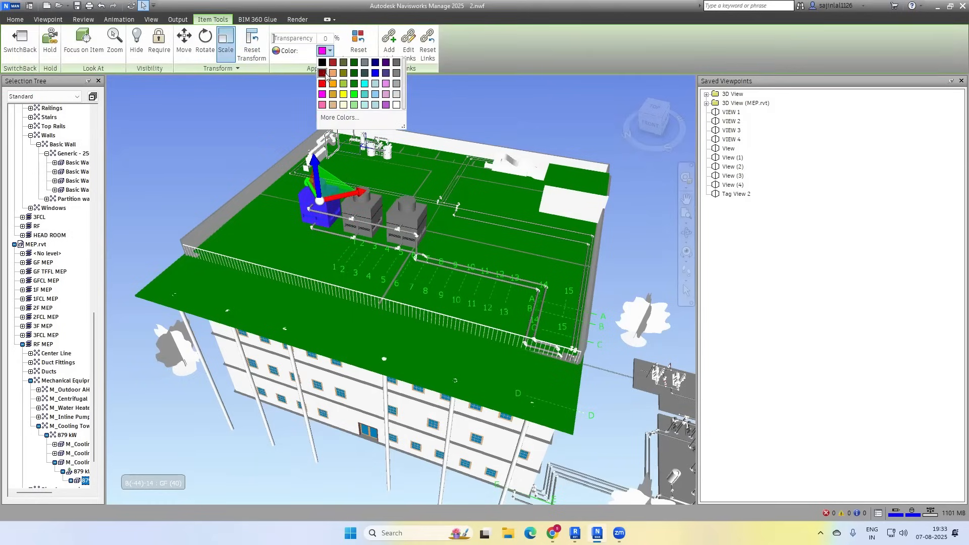
key(Escape)
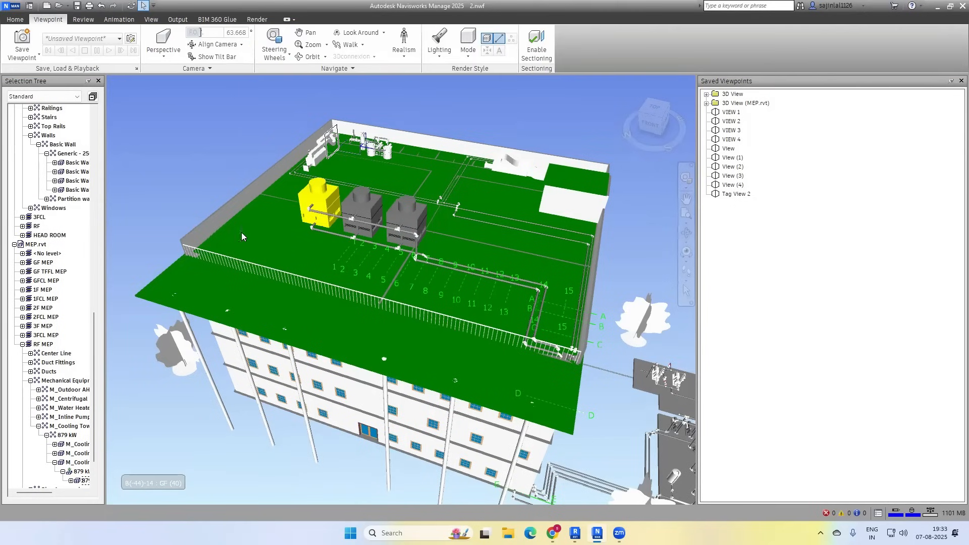
Reset the appearance of the end cooling tower to its original color, then deselect it.
click(326, 199)
right_click(328, 205)
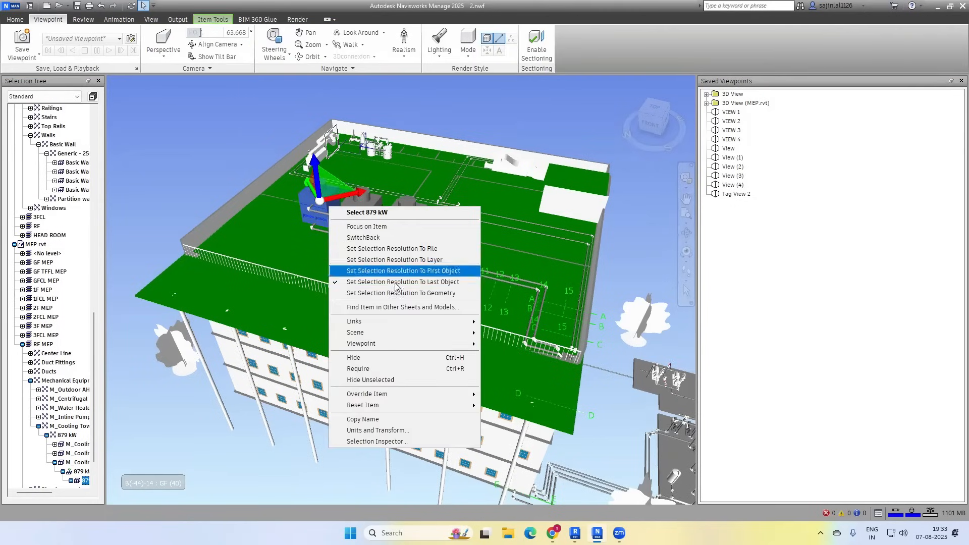
mouse_move(402, 405)
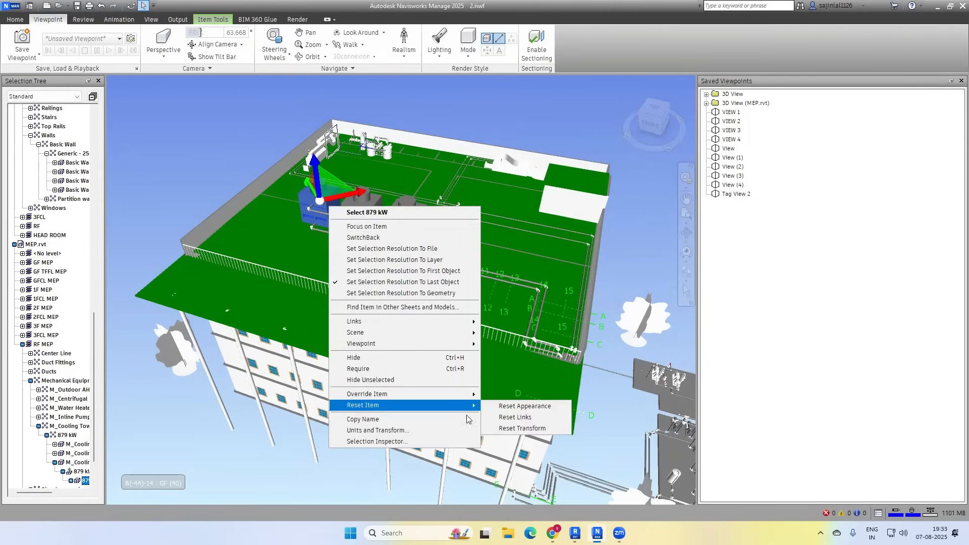
click(206, 20)
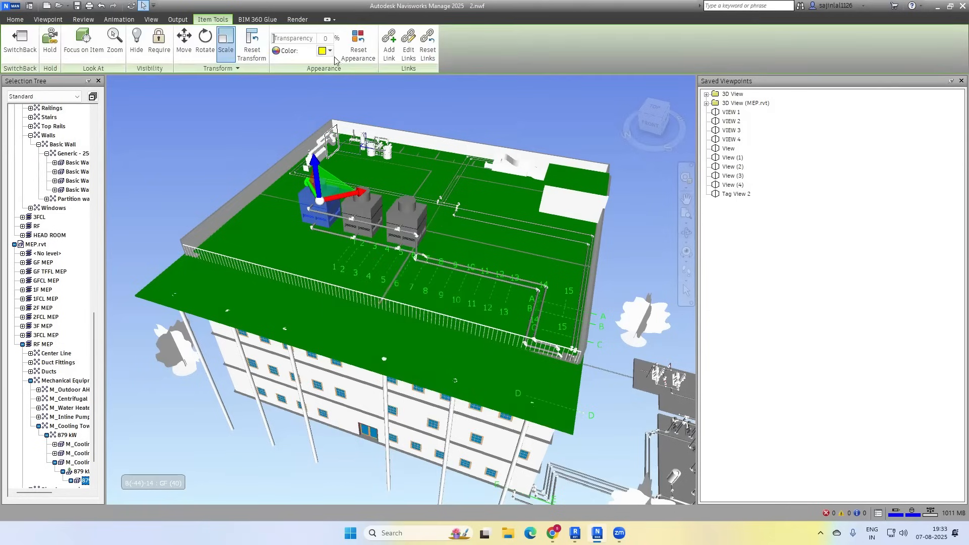
click(362, 56)
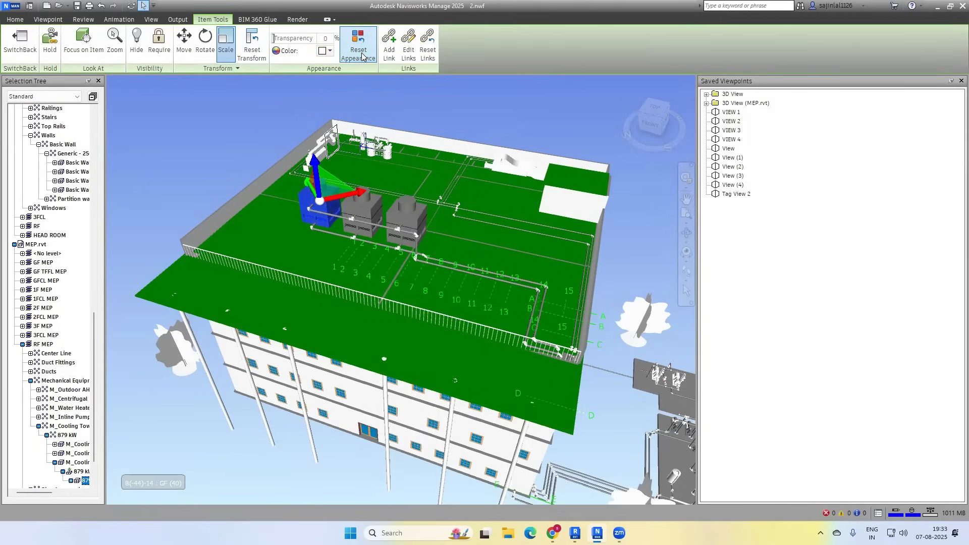
click(254, 116)
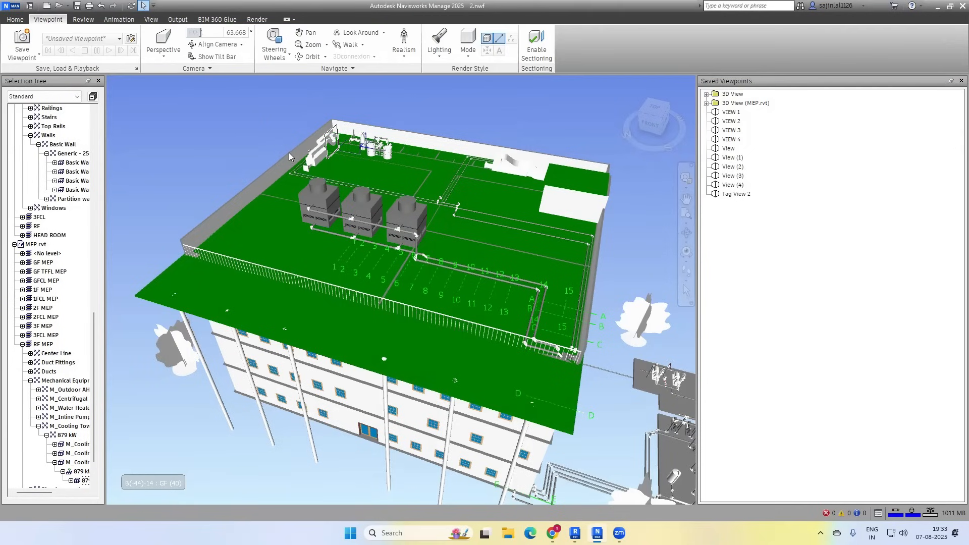